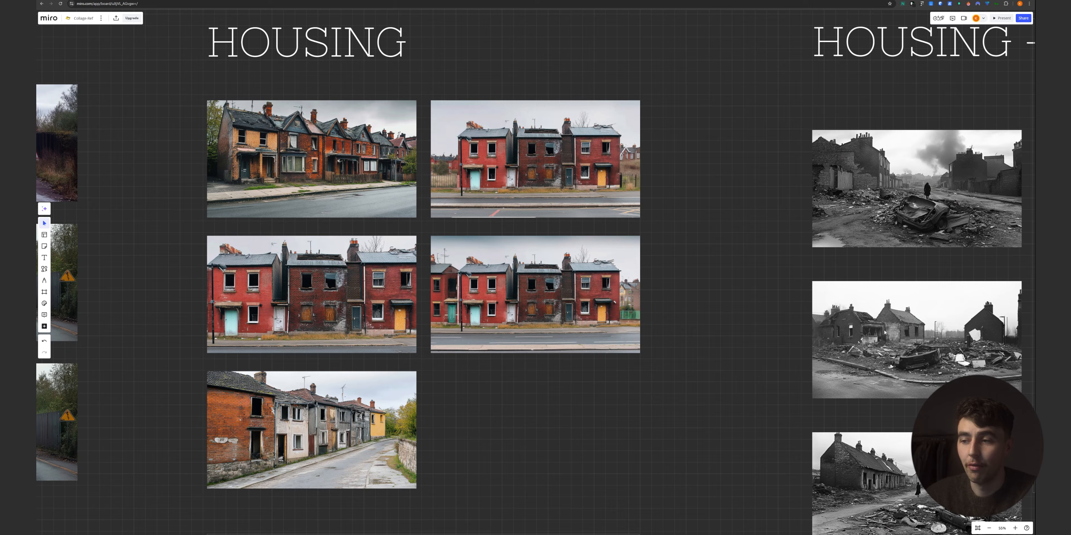
Review the housing and CCTV reference images in Miro, then the generated gate and security camera images in Midjourney
left_click_drag(728, 313, 222, 307)
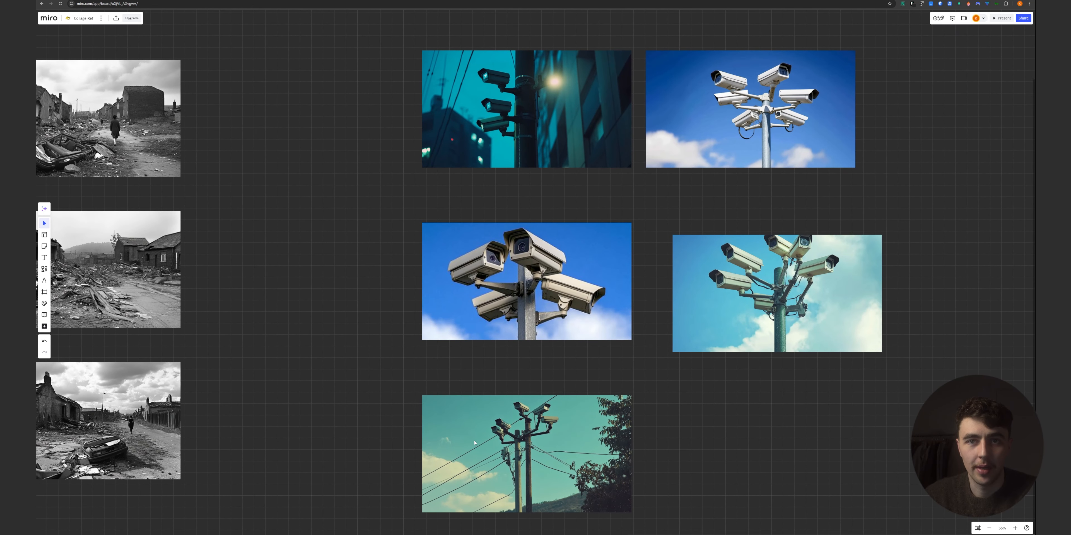
scroll(474, 443, "down", 1)
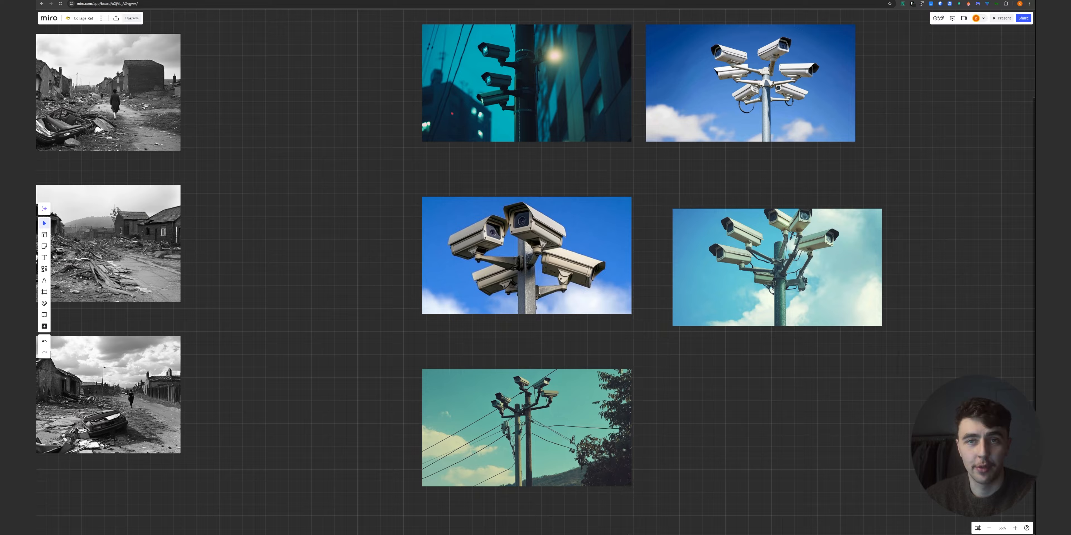
key("ctrl+Tab")
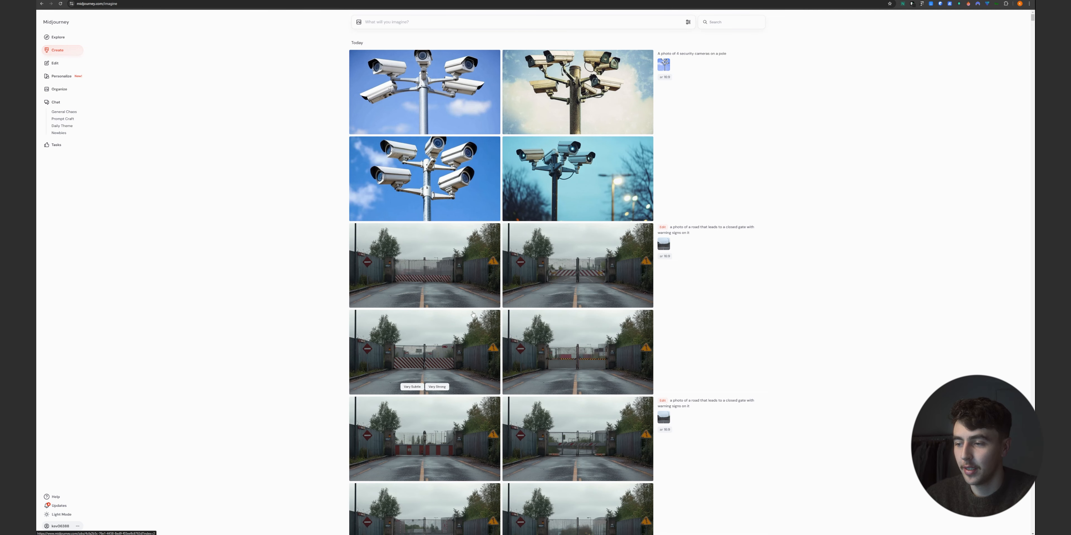
scroll(668, 363, "down", 5)
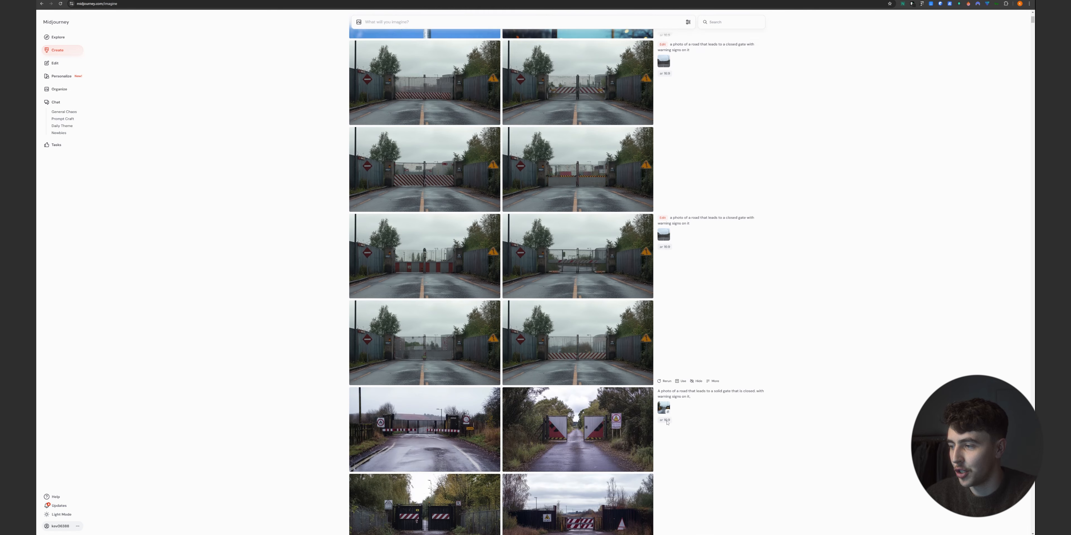
scroll(669, 362, "down", 9)
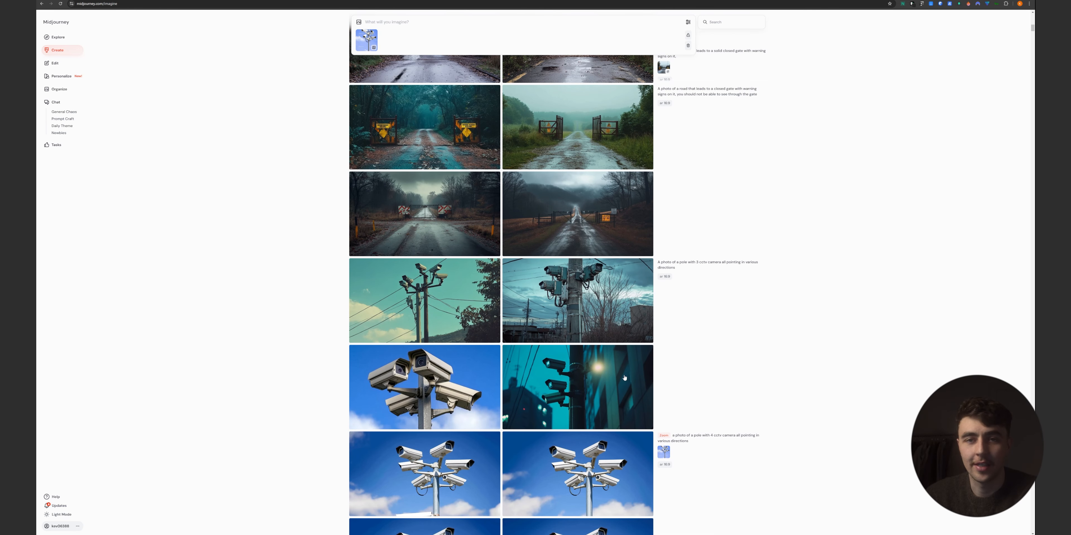
left_click(370, 39)
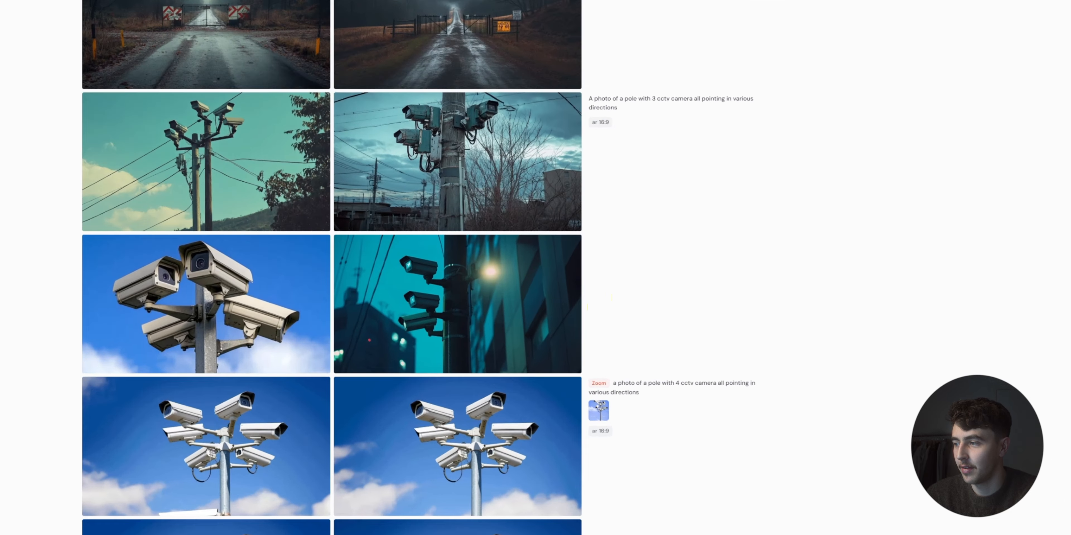
scroll(2, 165, "down", 1)
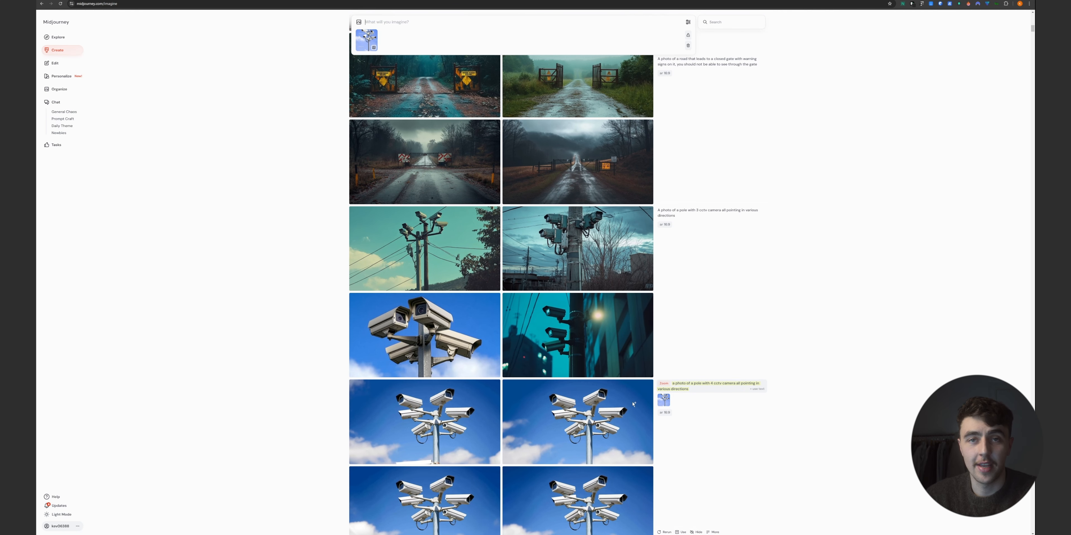
scroll(633, 404, "down", 2)
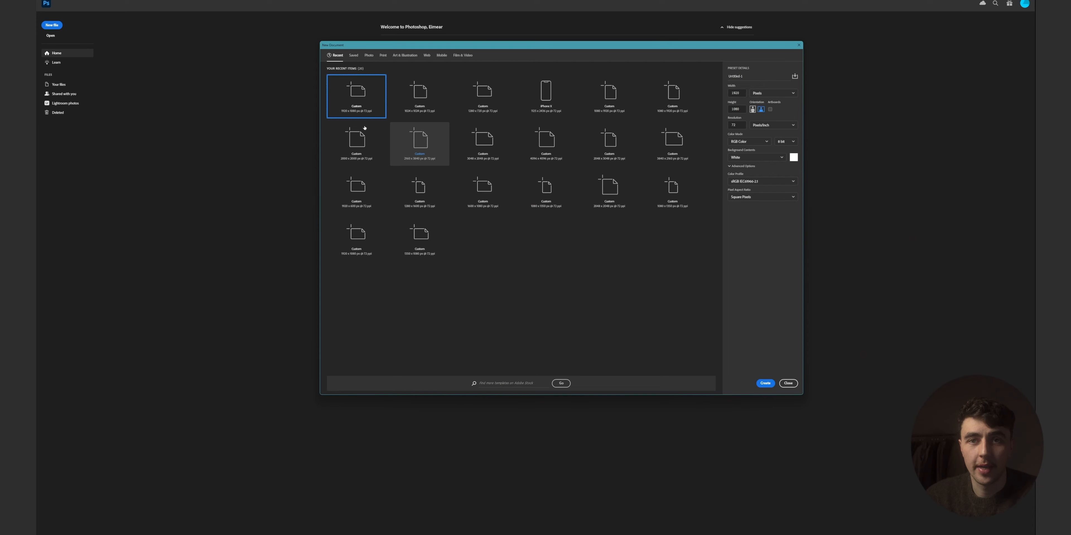
Switch to Photoshop, create a 1920 x 1080 px document and place the six collage images in it
double_click(362, 105)
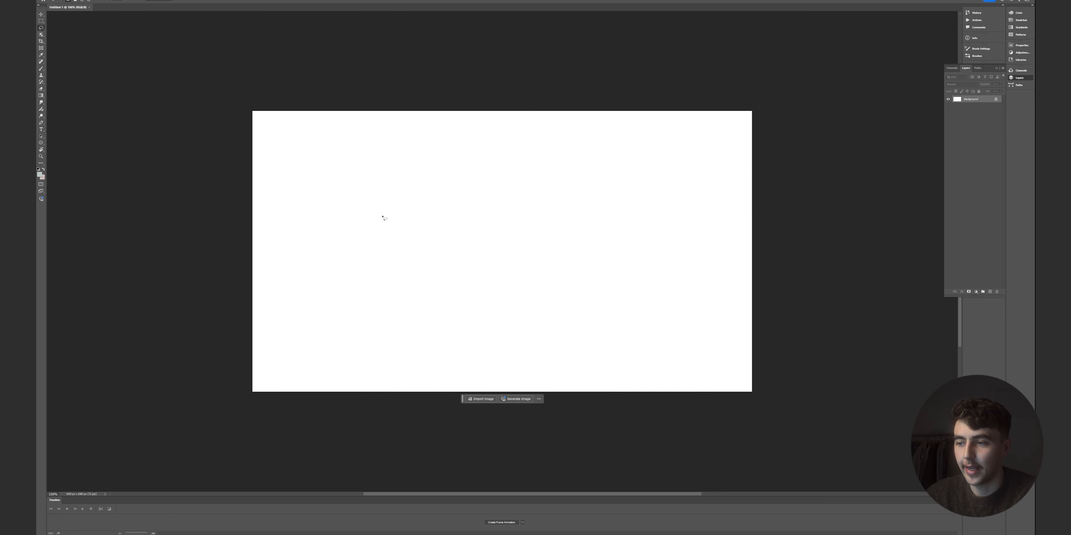
key("alt+Tab")
left_click_drag(453, 439, 479, 324)
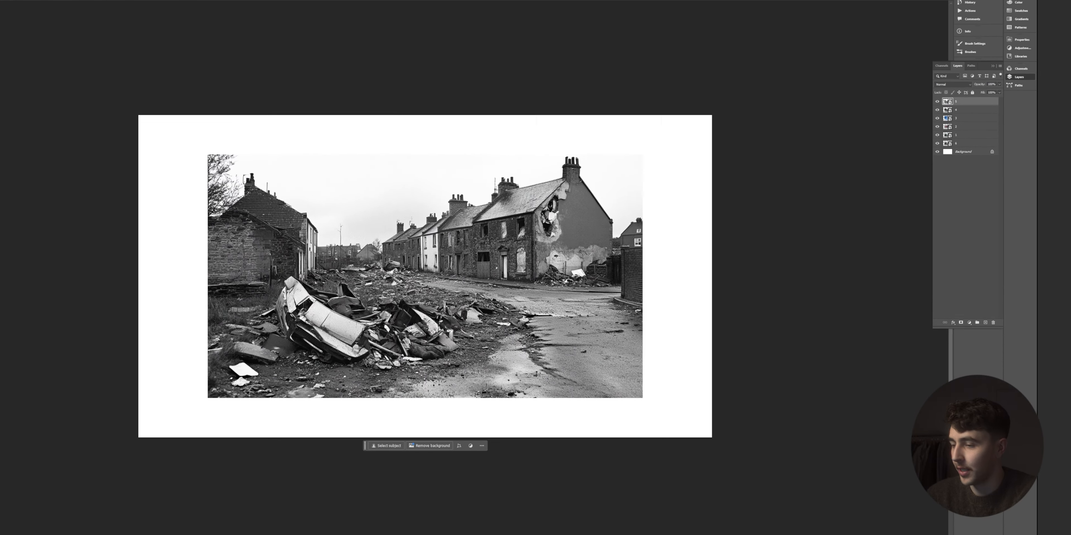
key("Return")
Rasterize the six placed image layers, from layer 6 up to layer 5
left_click(966, 100)
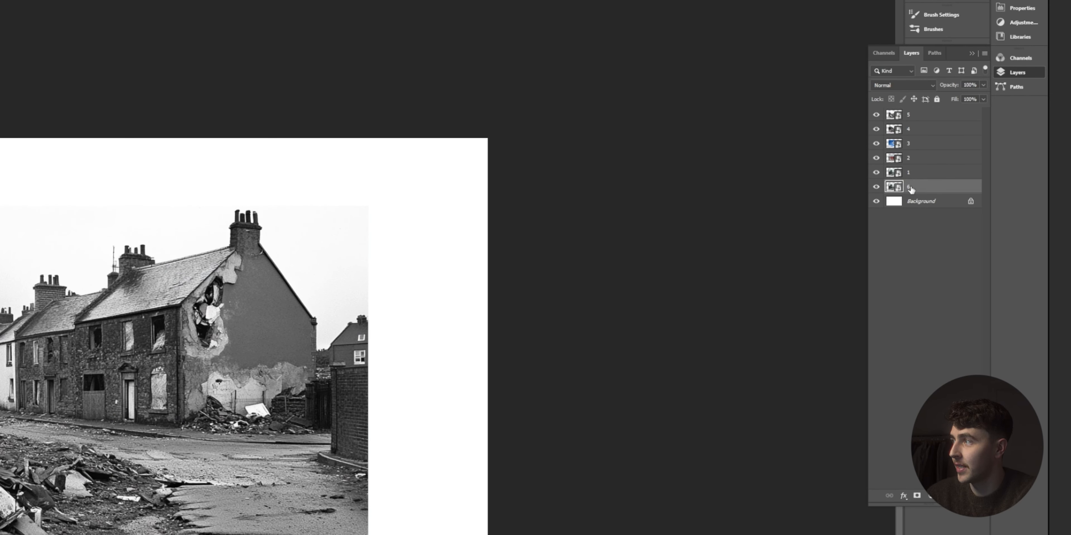
left_click(916, 118, "shift")
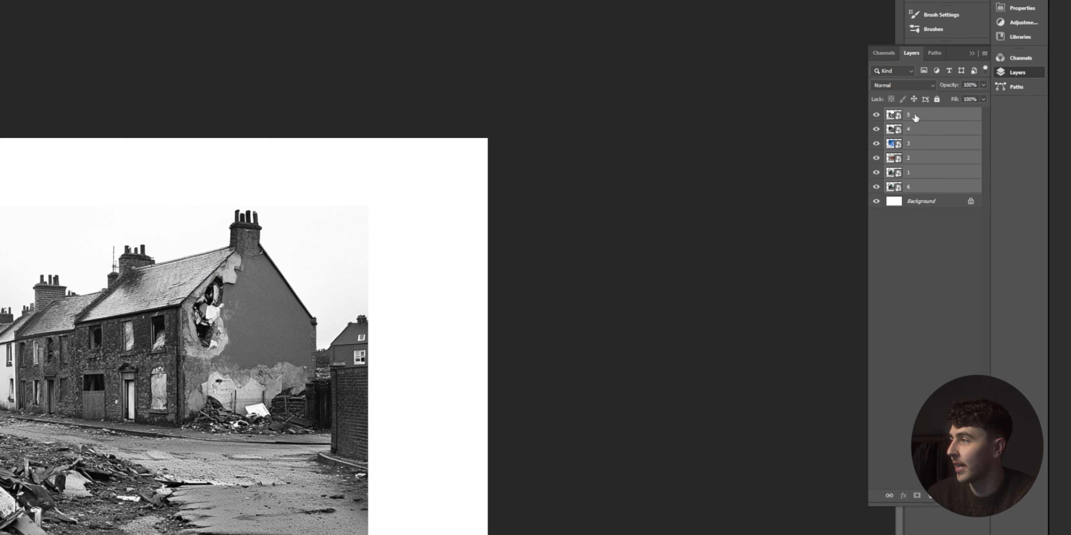
right_click(924, 139)
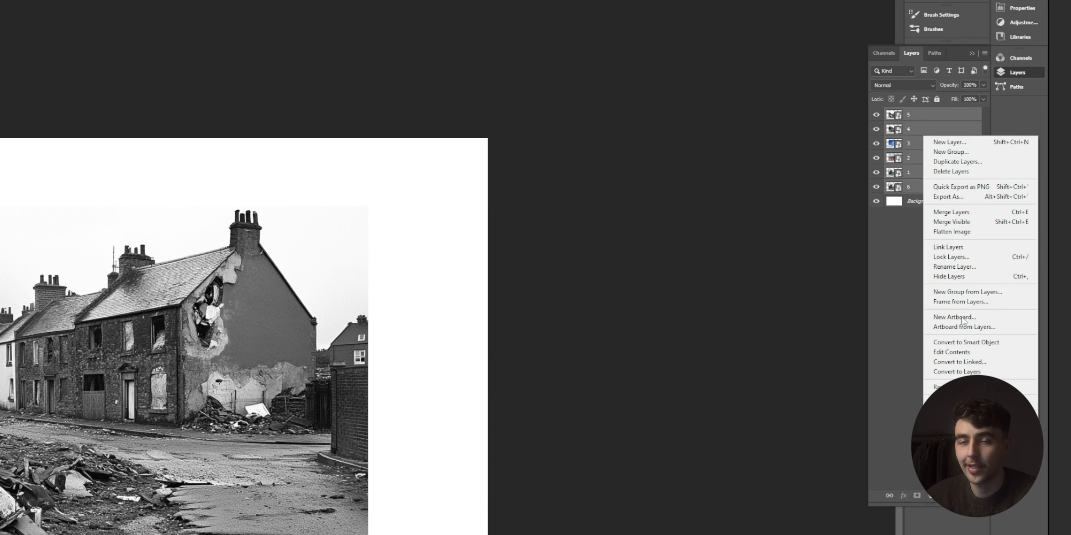
left_click(956, 387)
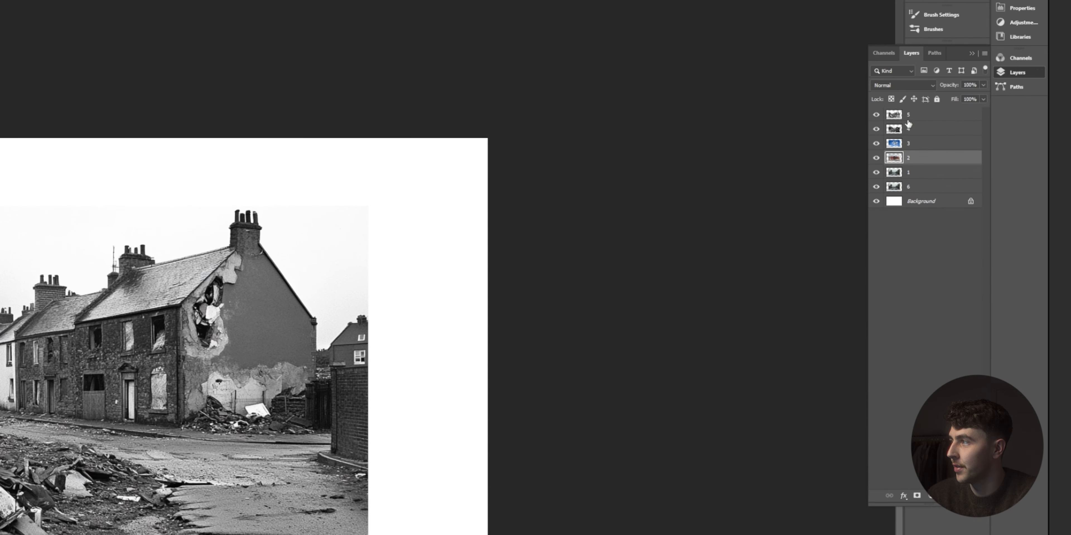
Hide layers 5, 4, 3 and 2
left_click(948, 99)
left_click(877, 130)
left_click(877, 143)
left_click(877, 158)
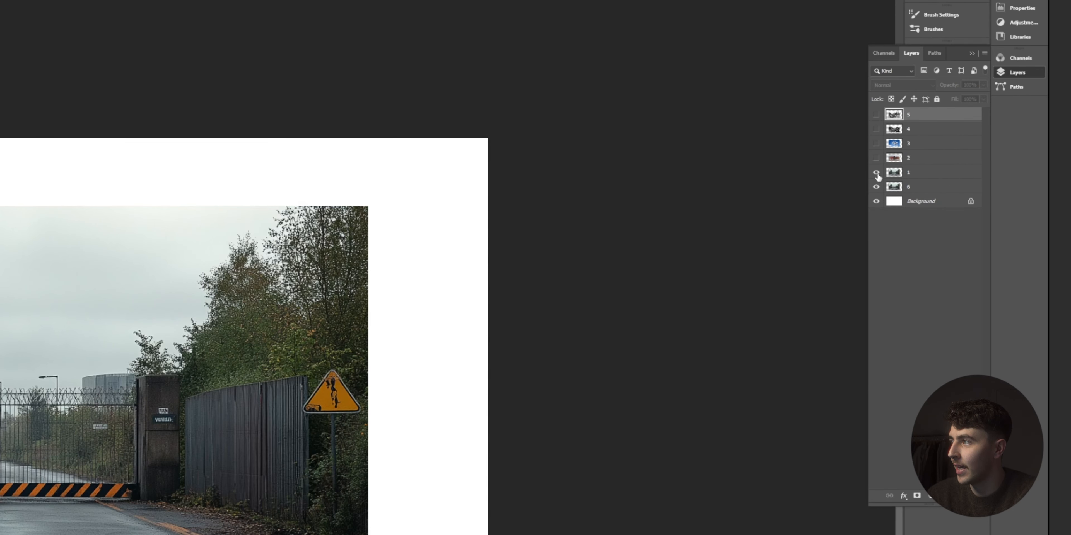
Compare layer 1 with the gate photo beneath it by toggling its visibility, and delete layer 1
left_click(924, 178)
left_click(876, 172)
left_click(877, 172)
left_click_drag(922, 173, 972, 499)
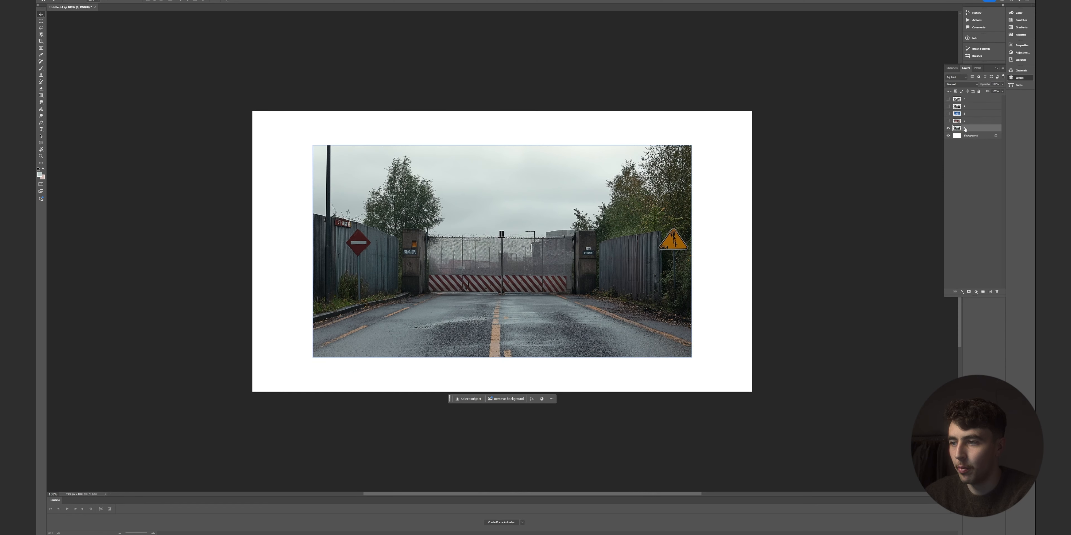
Scale the gate photo on layer 6 up until it fills the whole canvas
key("ctrl+t")
left_click_drag(501, 360, 515, 391)
key("Return")
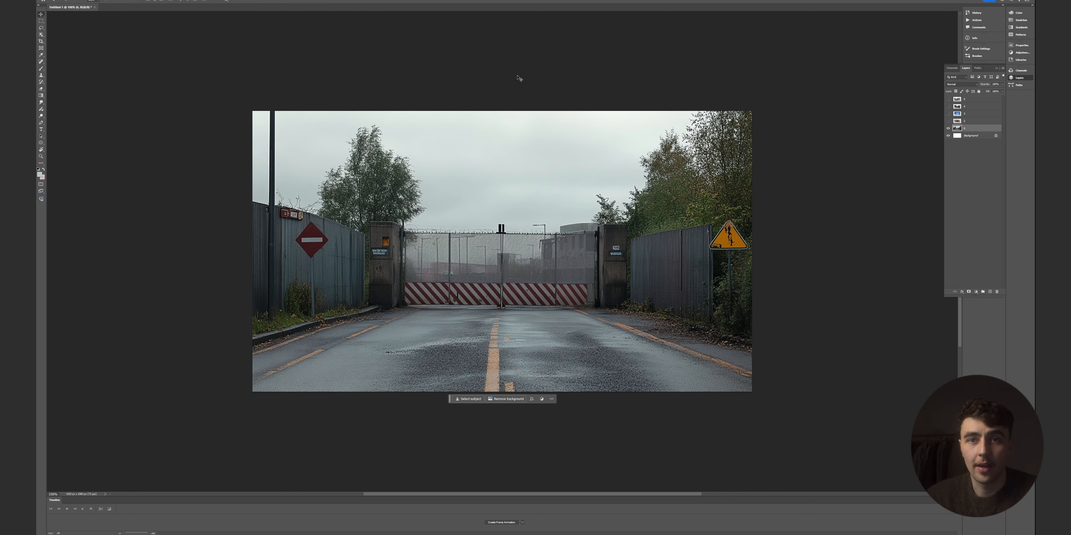
Trace the road's edge with the Pen tool from the left canvas edge along the kerb to the base of the gate
key("p")
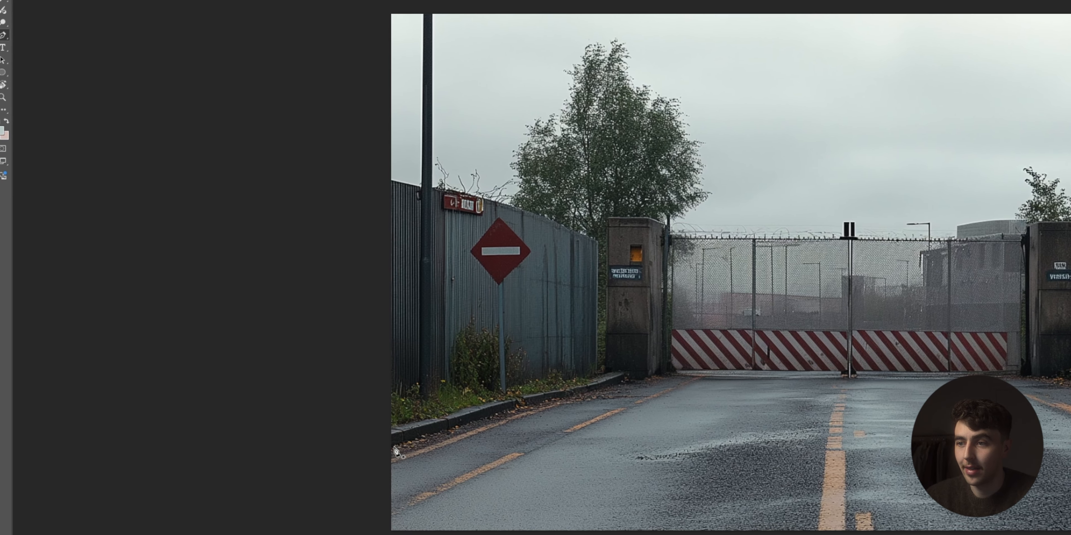
left_click(390, 447)
left_click(539, 403)
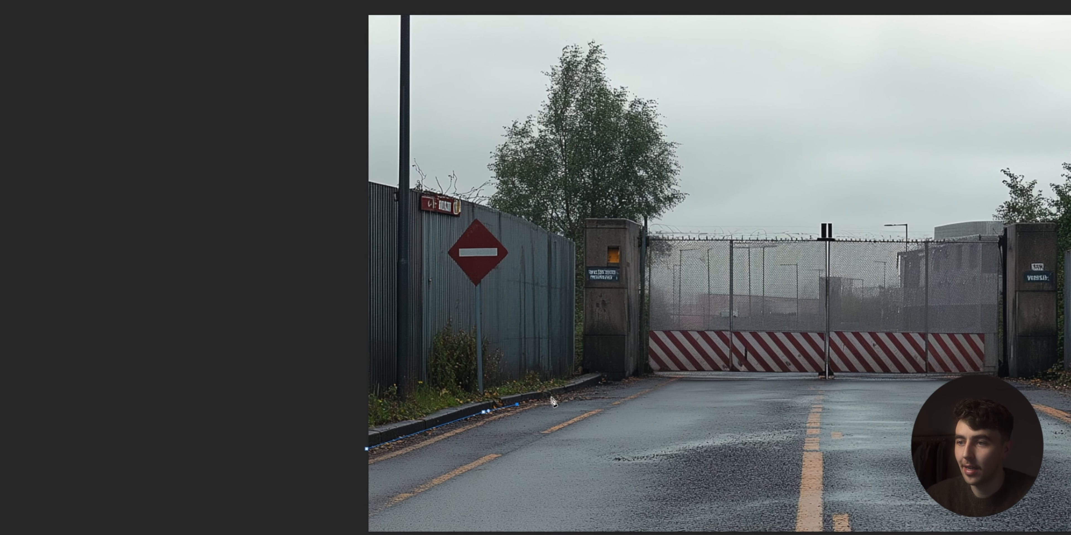
left_click(551, 397)
left_click(572, 391)
left_click(598, 383)
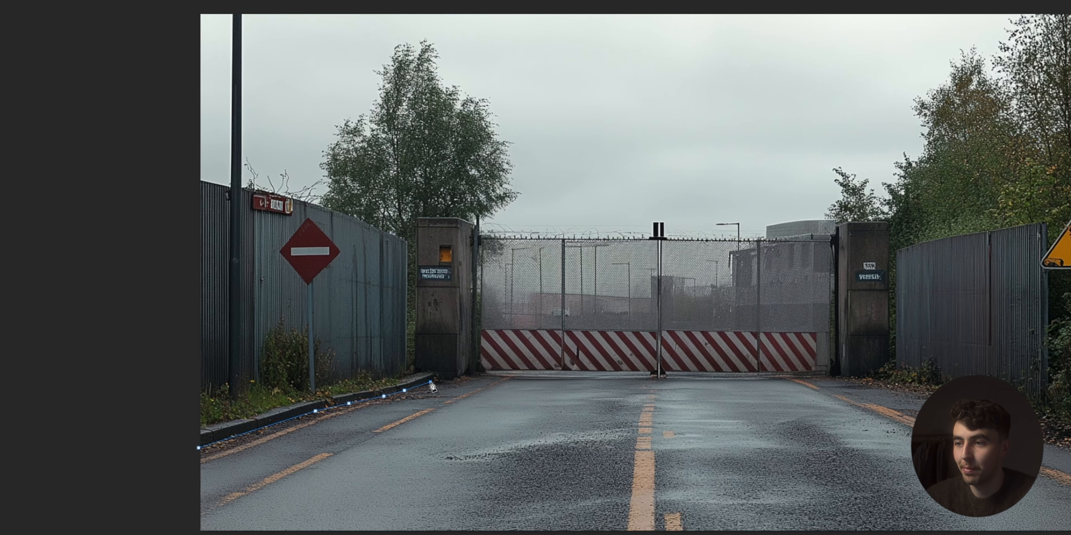
left_click(438, 378)
left_click(455, 381)
left_click(384, 374)
left_click_drag(423, 374, 433, 374)
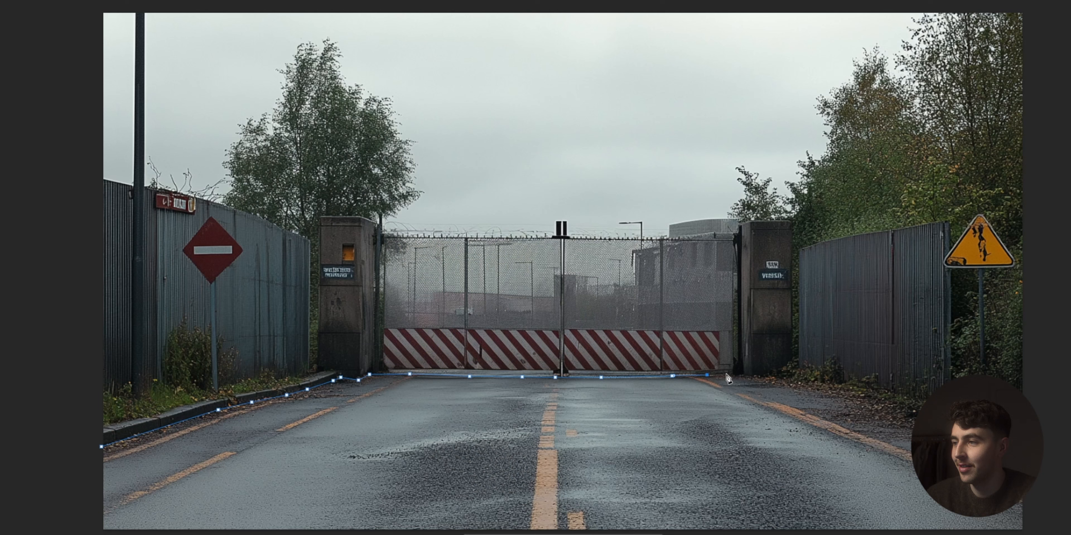
Continue the pen path past the gate along the right verge and close it around the road outside the canvas
left_click(728, 375)
left_click(742, 375)
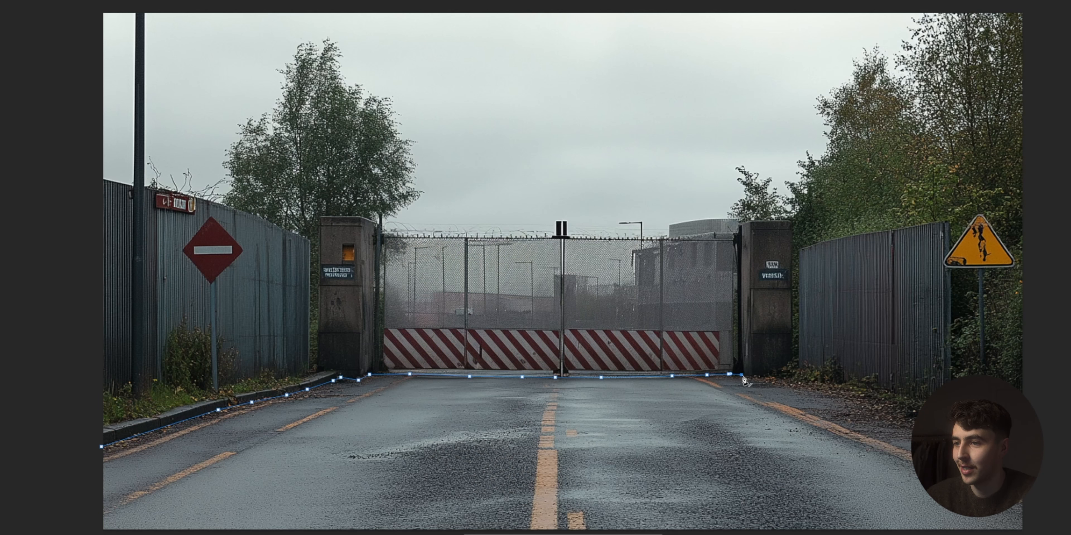
left_click(749, 378)
left_click_drag(763, 383, 771, 387)
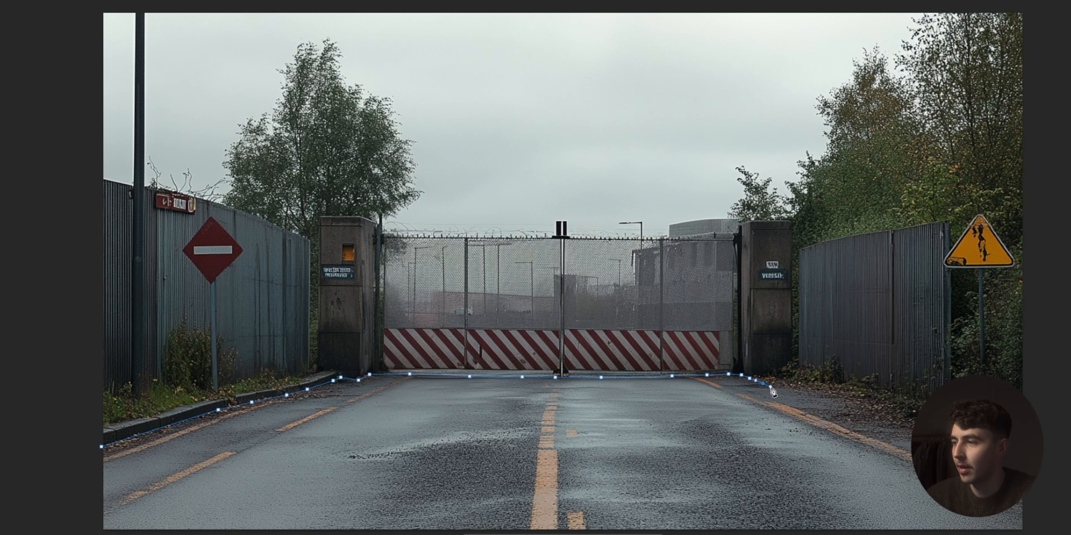
left_click_drag(829, 397, 835, 400)
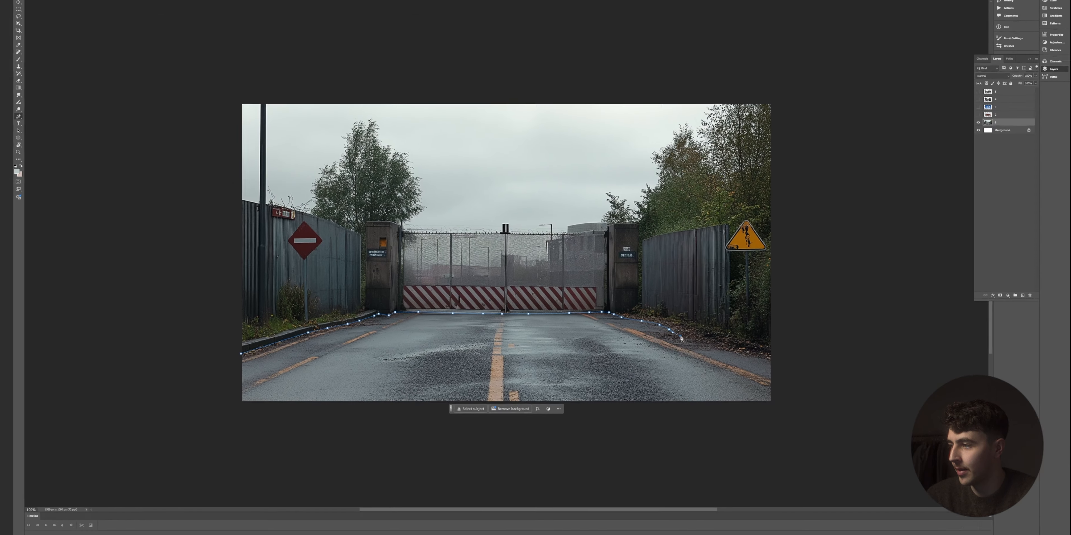
left_click(194, 408)
left_click(252, 348)
Convert the road path to a new selection with 0 px feather and cut it onto its own layer named Road
right_click(393, 353)
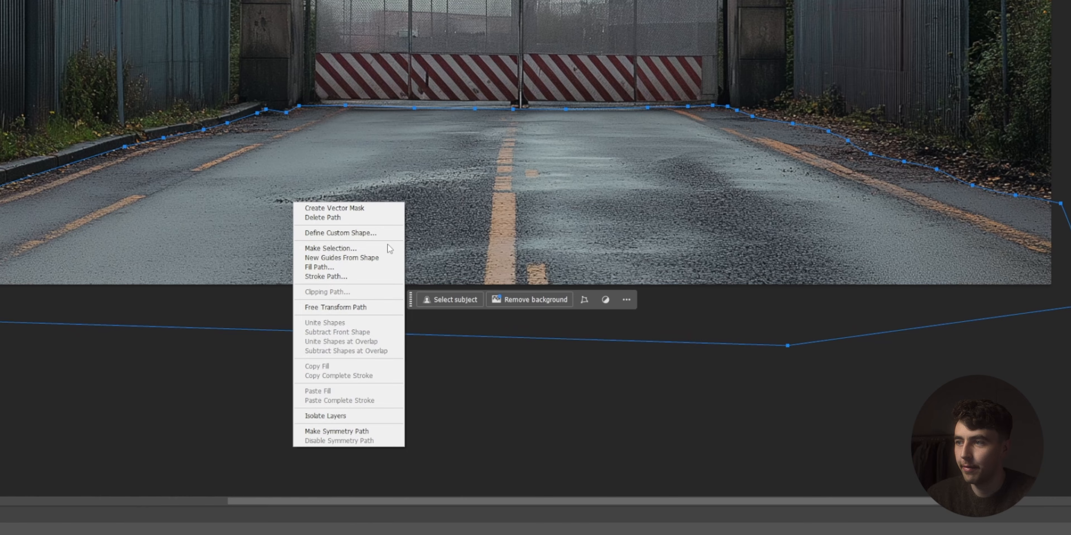
left_click(365, 250)
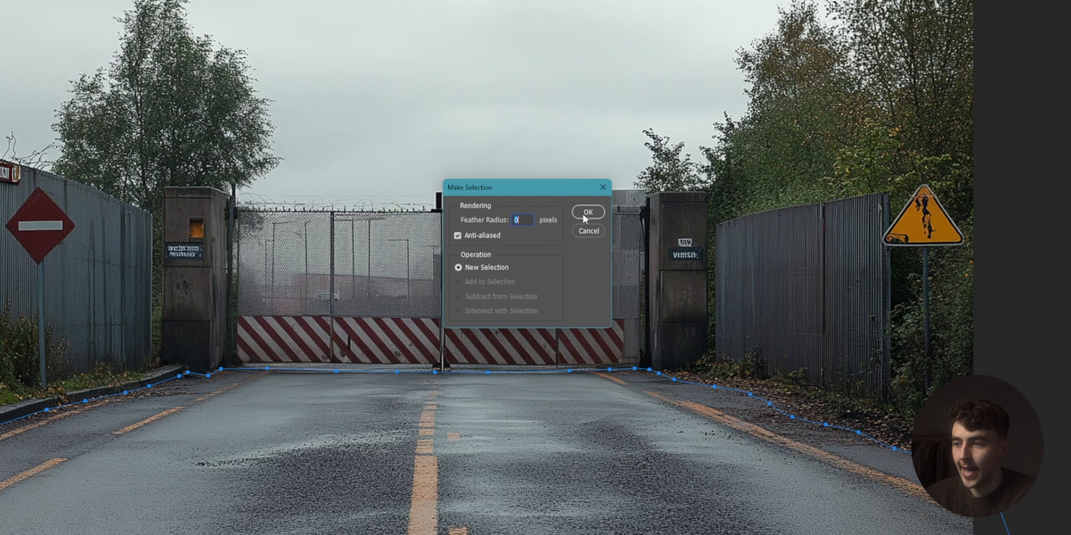
left_click(584, 215)
key("l")
right_click(511, 352)
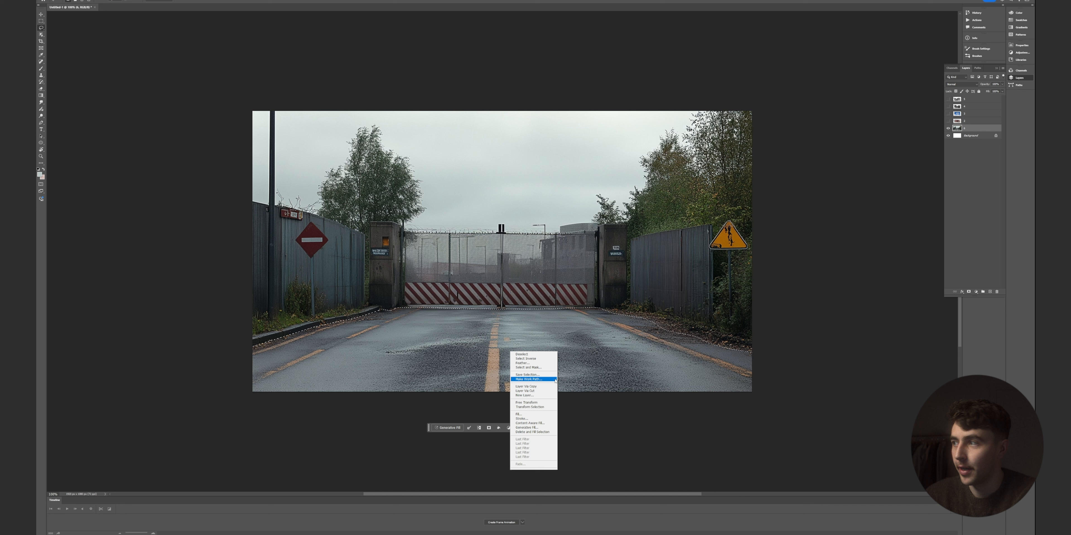
left_click(532, 391)
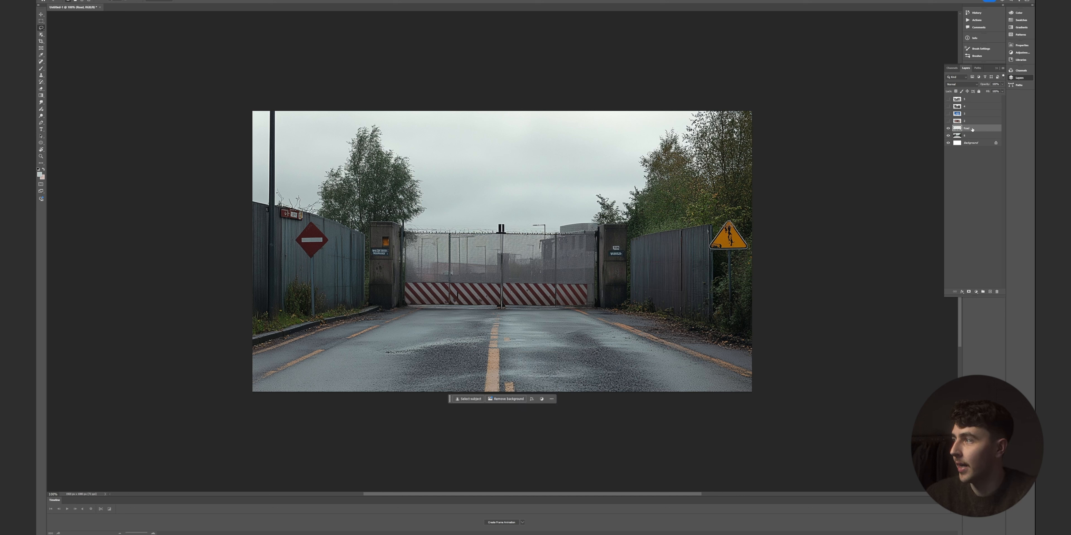
Hide the Road layer and outline the left kerb, grass and no-entry sign on layer 6 with a closed pen path
left_click(948, 129)
left_click(972, 135)
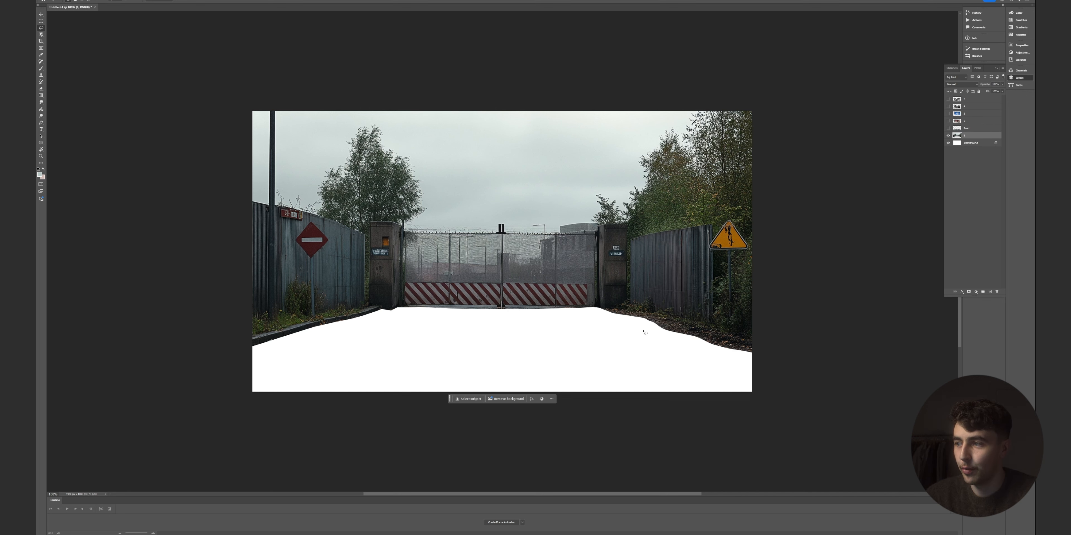
key("p")
scroll(258, 324, "up", 9)
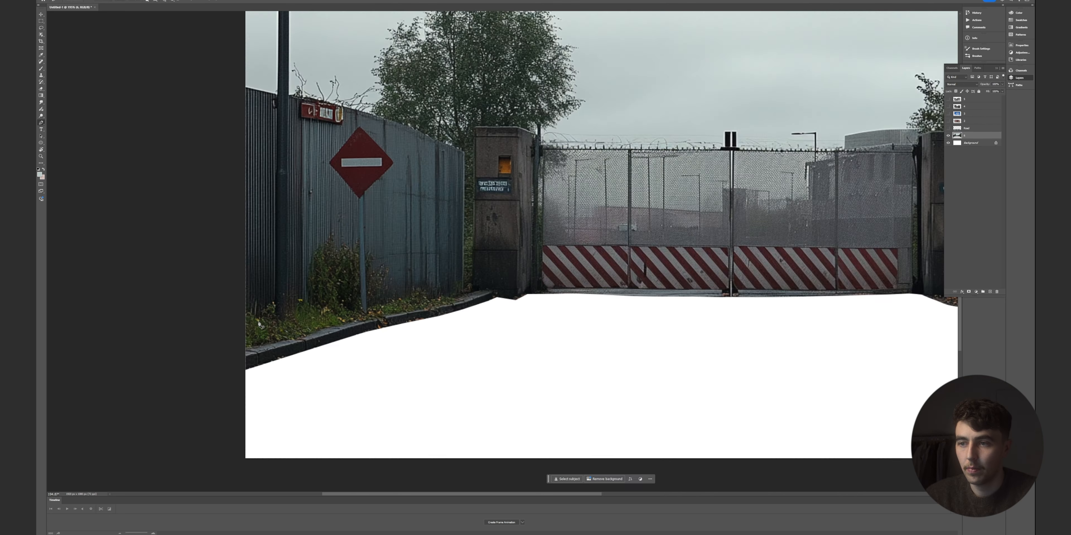
left_click(240, 316)
left_click(252, 309)
left_click(261, 316)
left_click(270, 311)
left_click(278, 316)
left_click(295, 317)
left_click(390, 309)
left_click(546, 293)
left_click(226, 417)
left_click(240, 315)
Turn the left-side path into a selection, cut it from the gate photo onto a new layer and hide that layer
key("Return")
key("l")
right_click(483, 306)
left_click(497, 355)
left_click(948, 135)
scroll(373, 299, "down", 2)
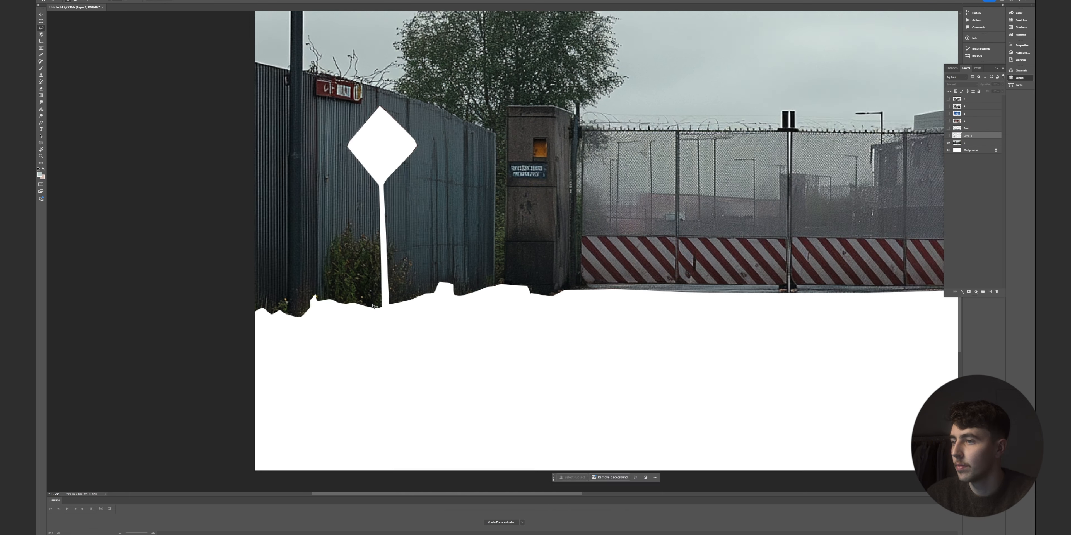
Outline the verge and foliage on the right side of the road with a closed pen path
key("p")
key("alt+Tab")
key("alt+Tab")
left_click(434, 286)
left_click(485, 269)
left_click(526, 264)
left_click(607, 300)
left_click(433, 285)
Turn the right-side path into a selection, cut it from the gate photo onto a new layer and hide that layer
key("Return")
key("l")
right_click(528, 328)
left_click(541, 376)
left_click(948, 142)
Hide layer 6 and show the Road, Layer 1 and Layer 2 layers
scroll(495, 319, "down", 8)
scroll(526, 320, "down", 4)
scroll(413, 329, "up", 4)
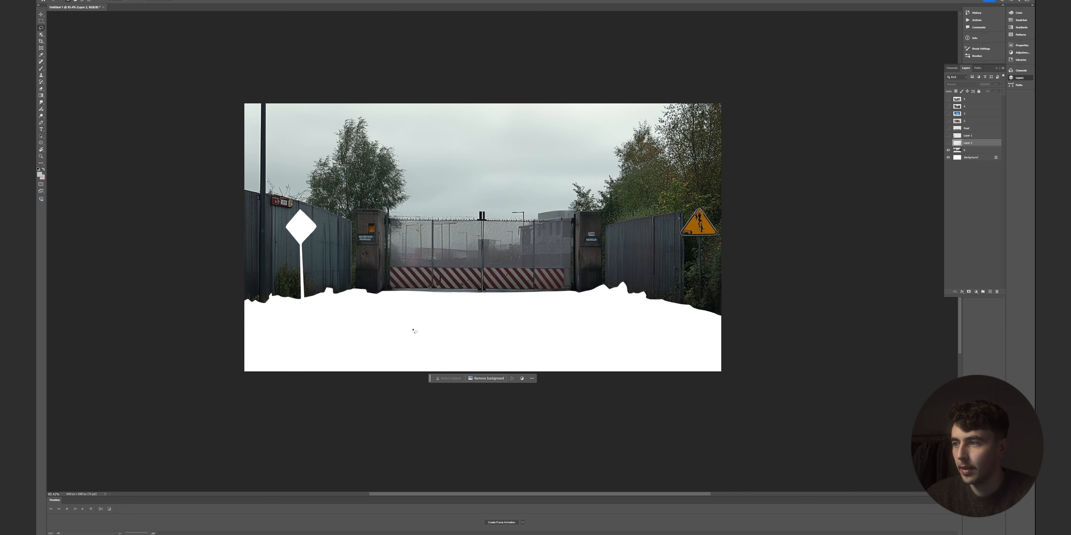
left_click(949, 150)
left_click_drag(949, 143, 947, 132)
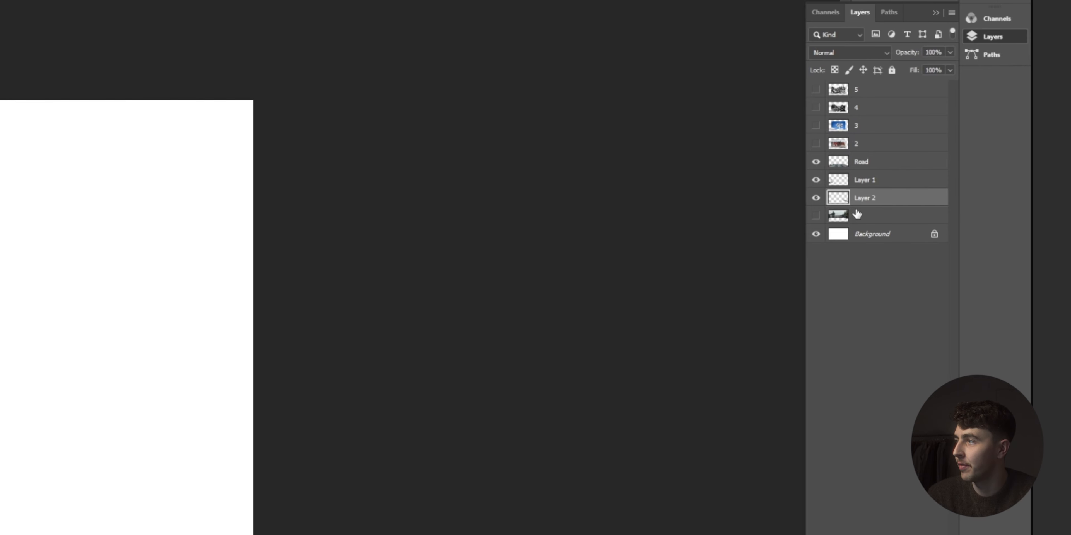
Rename Layer 2 as Right-Side and Layer 1 as Left-Side
double_click(867, 197)
type("Right-Side")
key("Return")
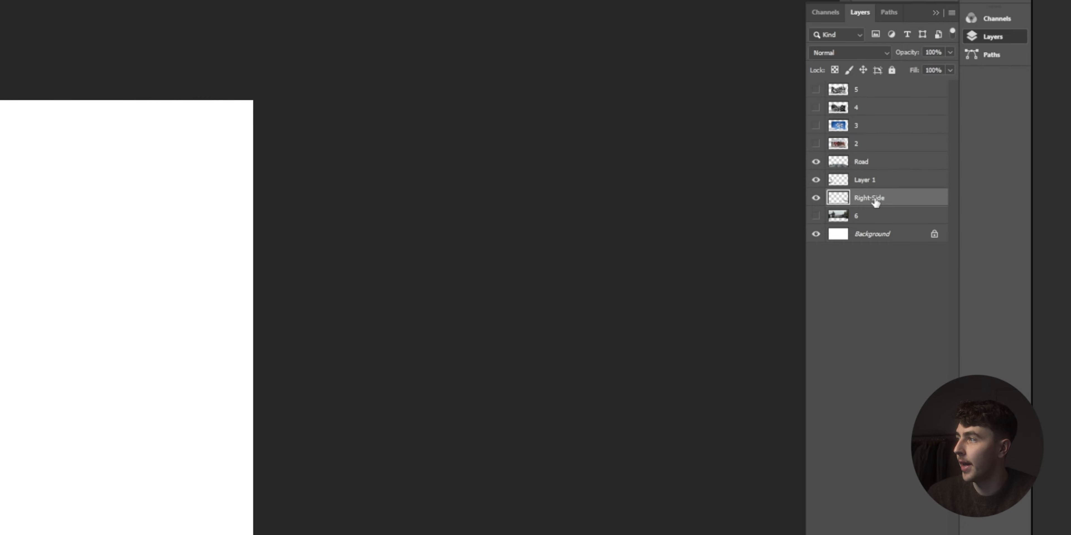
double_click(867, 181)
type("Left-Side")
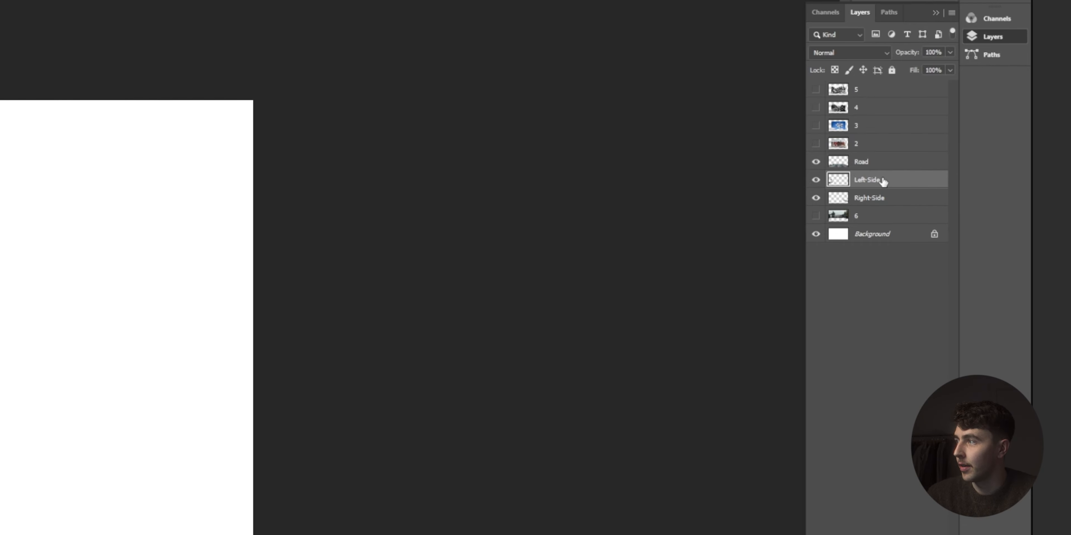
Draw a pen path around the no-entry sign and its pole on the Left-Side layer
key("Return")
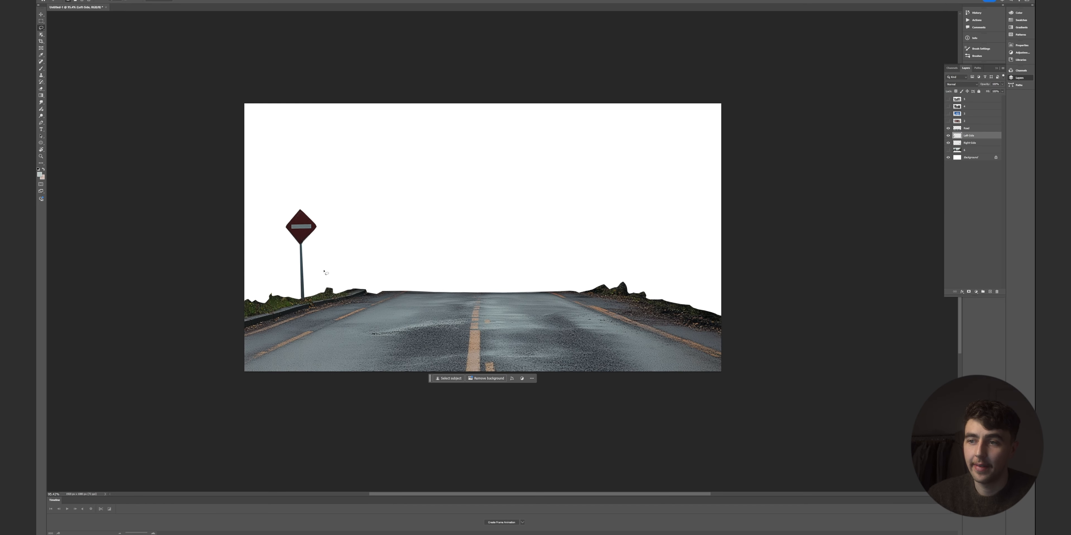
key("p")
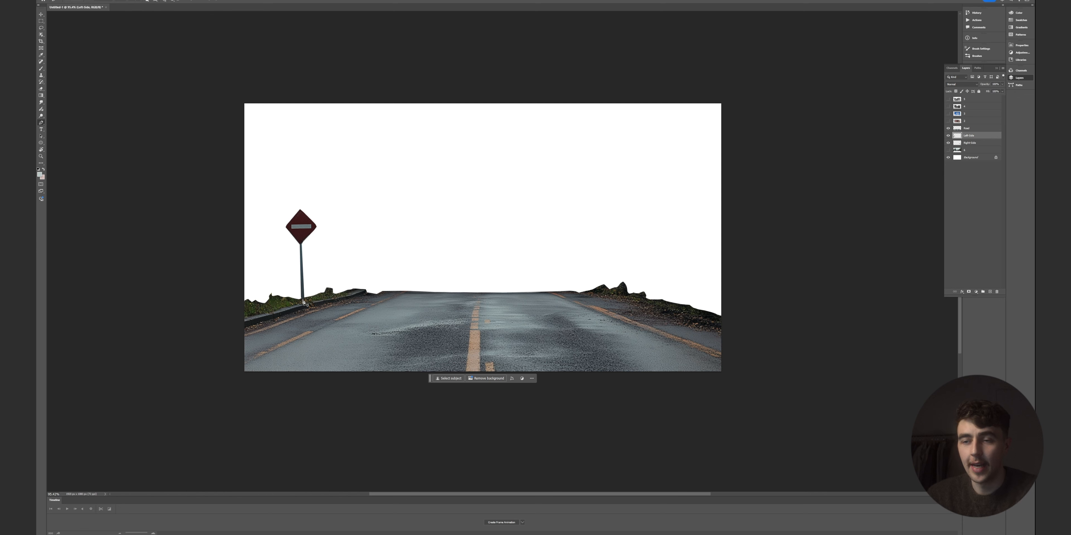
scroll(303, 303, "up", 3)
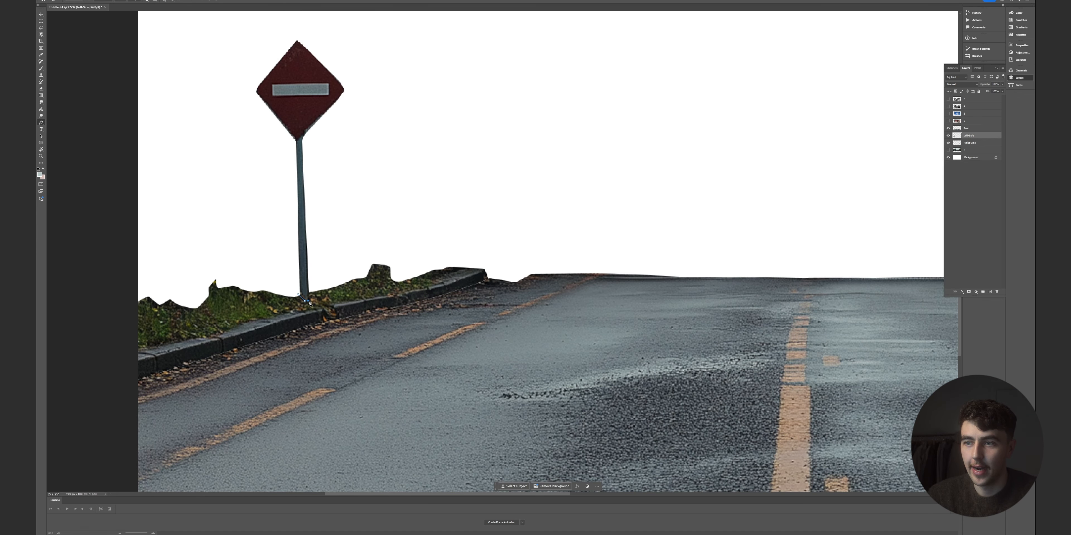
left_click(334, 194)
left_click(379, 52)
left_click(296, 31)
left_click(236, 62)
left_click(241, 139)
left_click(298, 295)
Turn the sign path into a selection and cut the sign and pole from Left-Side onto a new layer
right_click(300, 263)
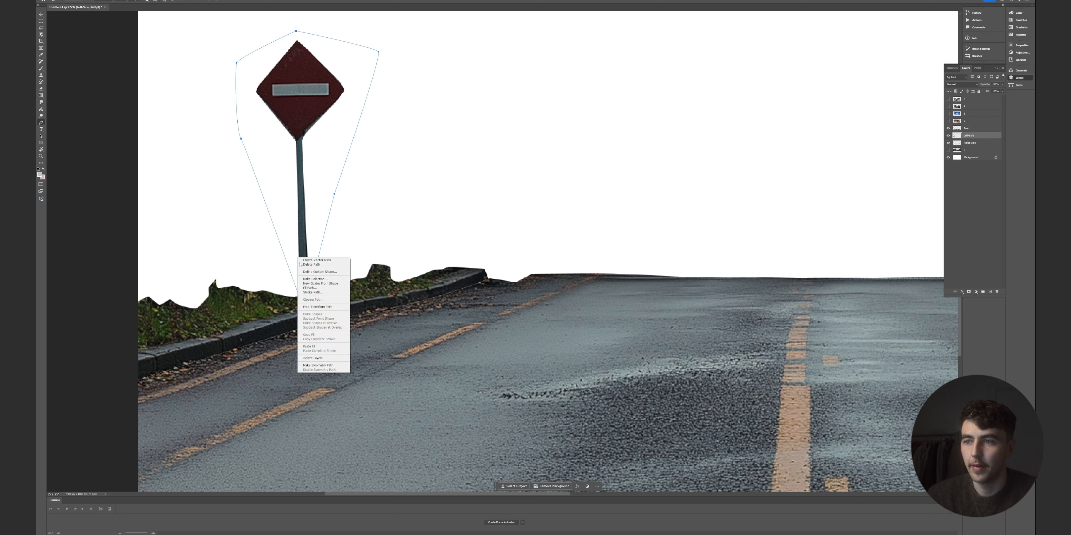
left_click(316, 279)
key("Return")
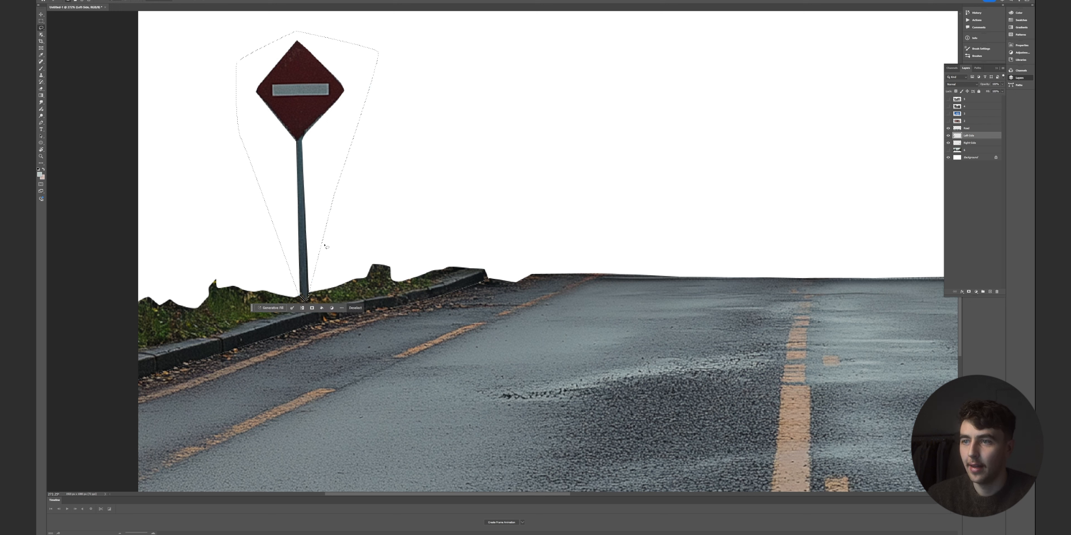
right_click(310, 219)
left_click(978, 142)
left_click(949, 136)
left_click(949, 136)
right_click(316, 239)
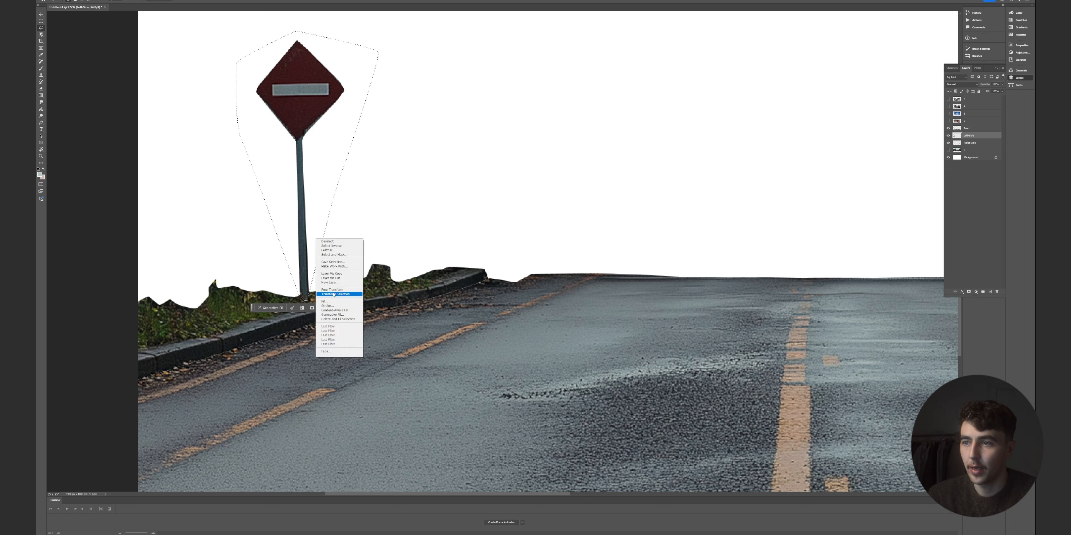
left_click(330, 278)
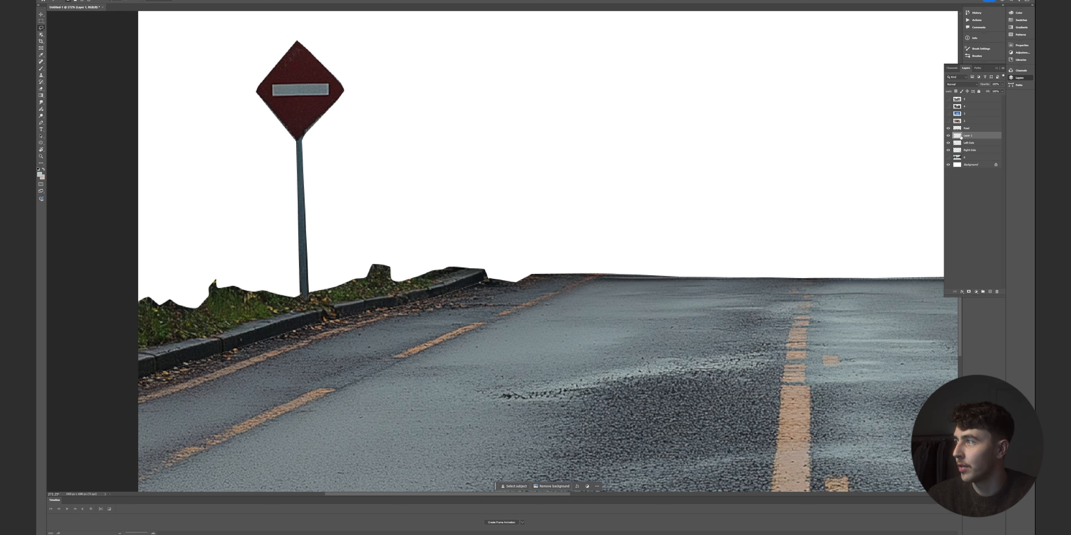
Rename the new sign layer as Pole-Left, and hide the Pole-Left, Left-Side and Right-Side layers
double_click(966, 136)
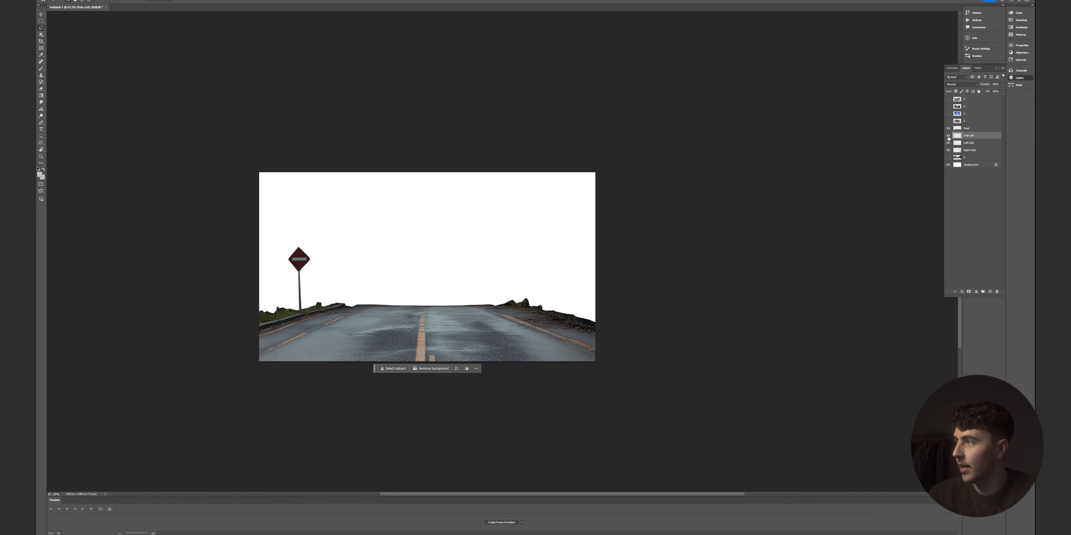
left_click(948, 136)
left_click(949, 143)
left_click(948, 151)
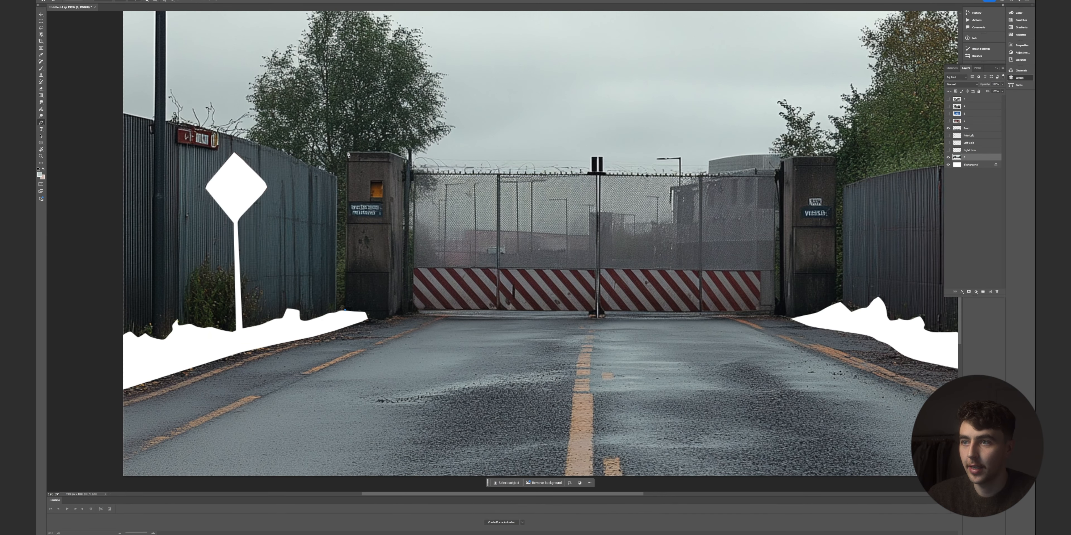
Outline the left gate pillar with the Pen tool, cut it from layer 6 onto a new layer and hide that layer
left_click(348, 154)
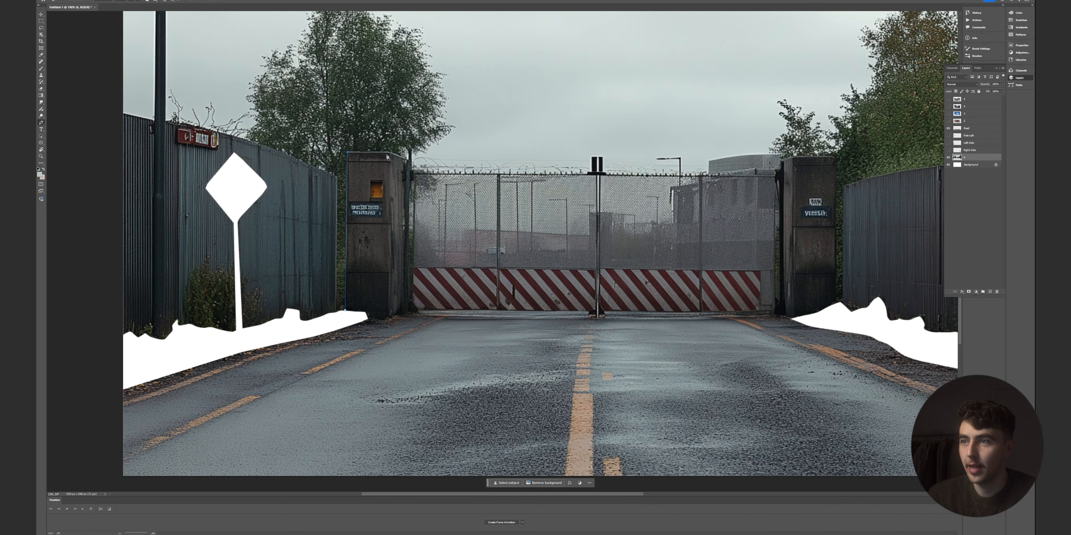
left_click(405, 158)
left_click(403, 313)
left_click(388, 320)
left_click(345, 310)
key("ctrl+shift+j")
left_click(948, 157)
Outline the right gate pillar with the Pen tool, cut it onto its own new layer and hide that layer
left_click(835, 158)
left_click(836, 306)
left_click(778, 187)
left_click(782, 160)
key("ctrl+Return")
key("ctrl+shift+j")
left_click(948, 164)
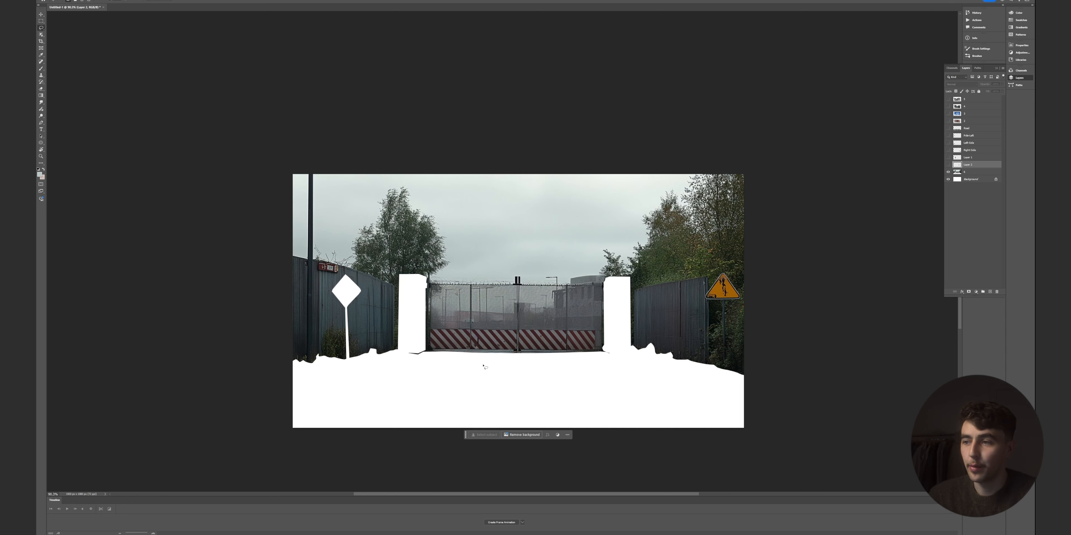
Lasso loosely around the gate, invert the selection and delete everything else from layer 6
scroll(477, 340, "up", 3)
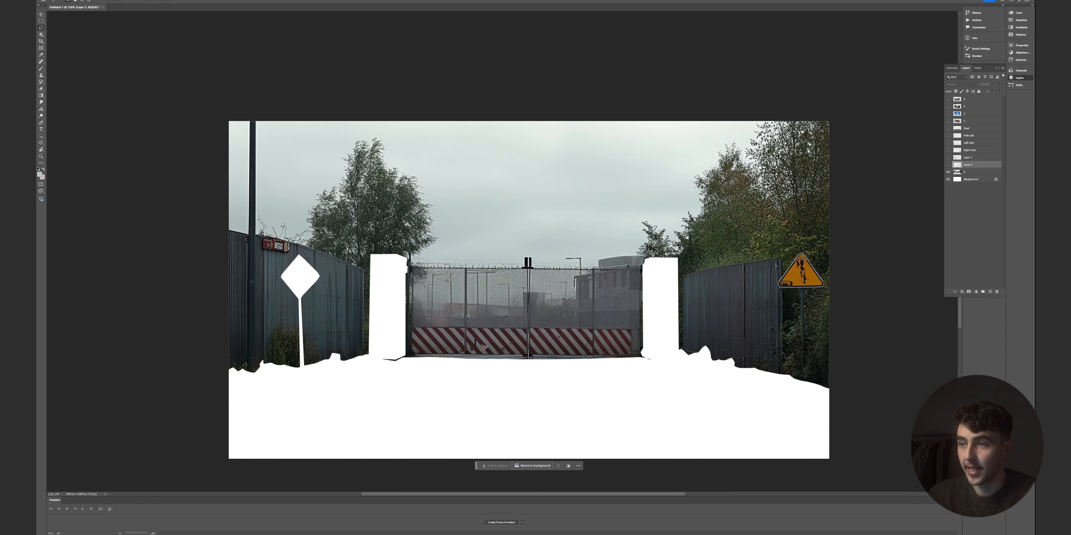
left_click(401, 270)
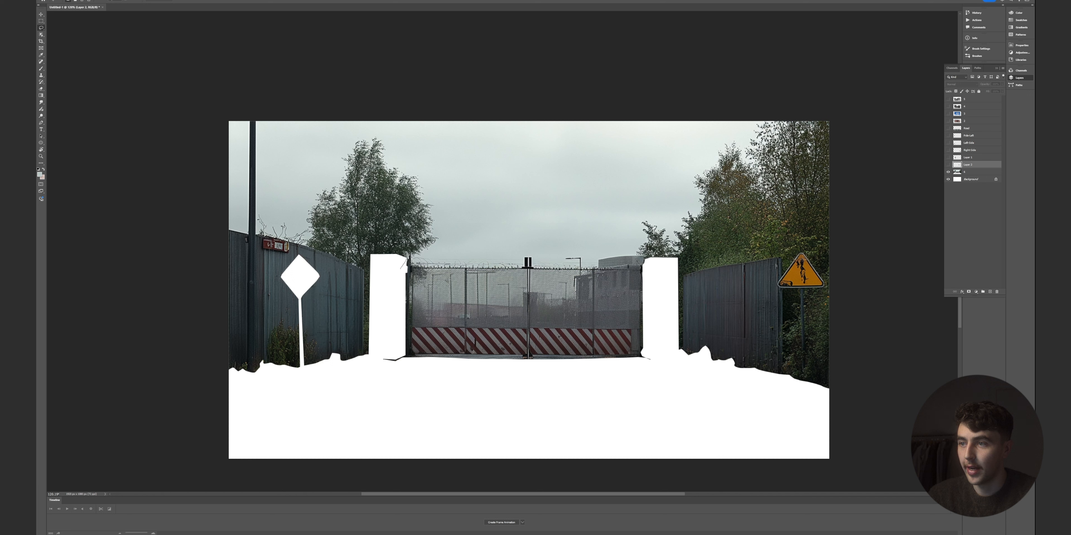
mouse_move(448, 249)
left_mouse_down()
mouse_move(646, 259)
mouse_move(660, 357)
mouse_move(619, 387)
mouse_move(398, 388)
mouse_move(380, 338)
mouse_move(401, 269)
left_mouse_up()
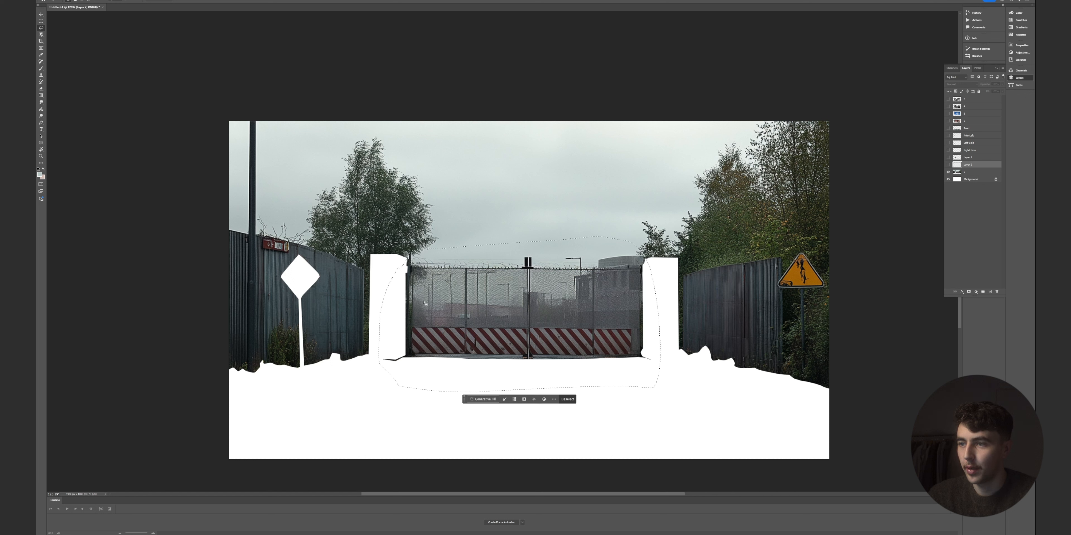
right_click(431, 303)
left_click(452, 310)
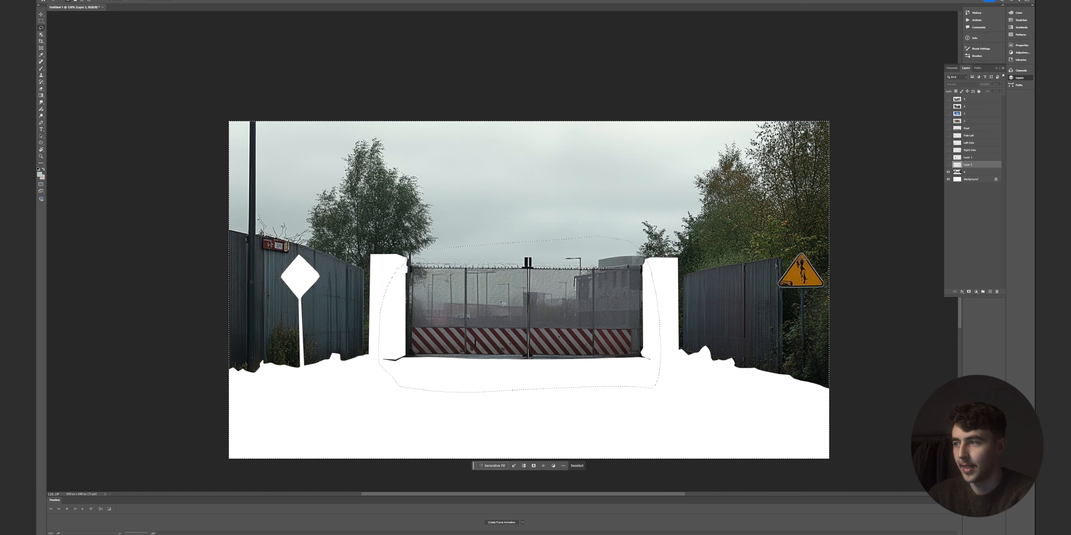
left_click(968, 174)
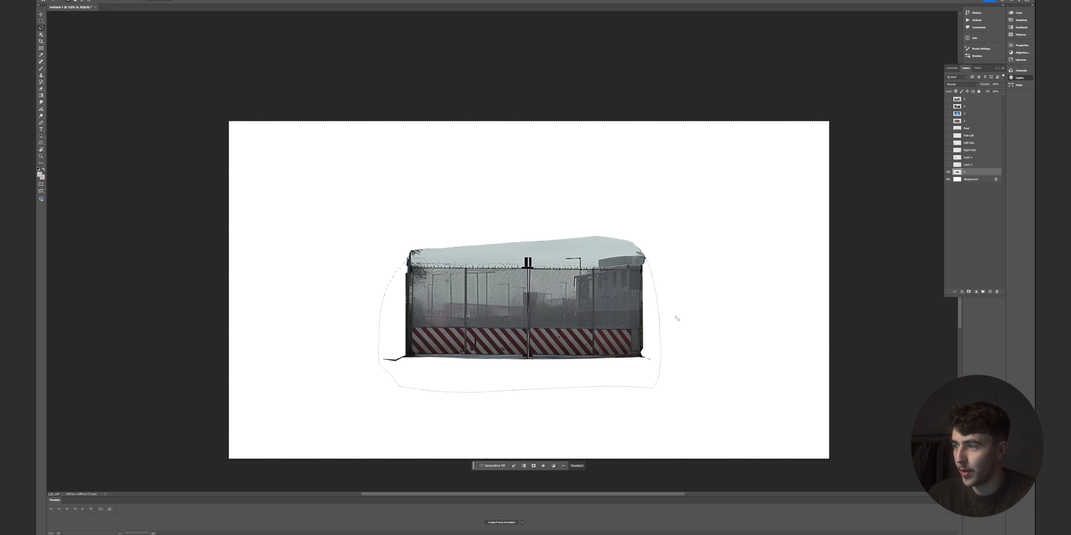
key("ctrl+d")
Outline the road strip below the gate and the sky above it with pen paths, and delete both areas from layer 6
scroll(446, 294, "up", 5)
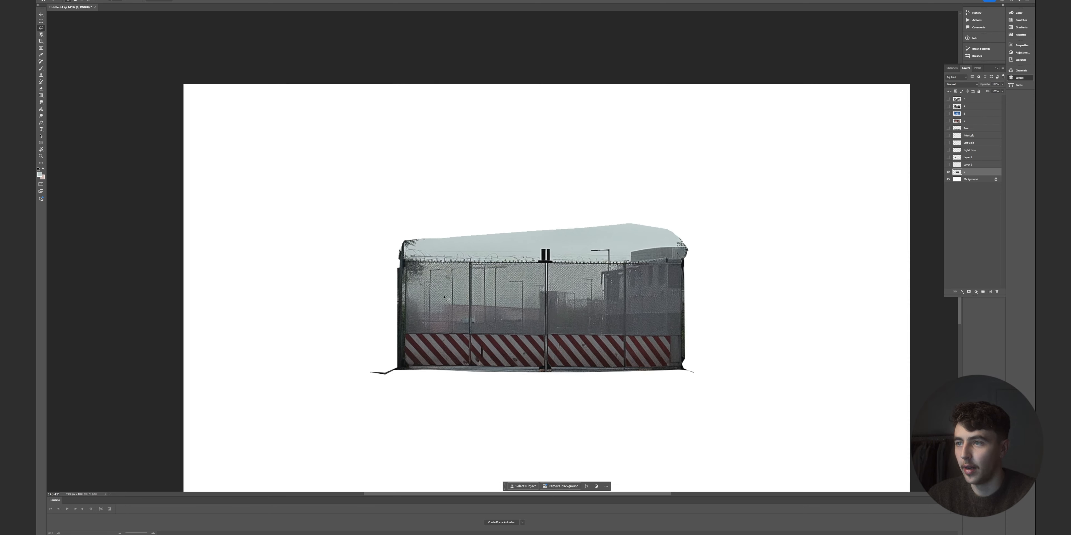
scroll(446, 293, "up", 3)
key("p")
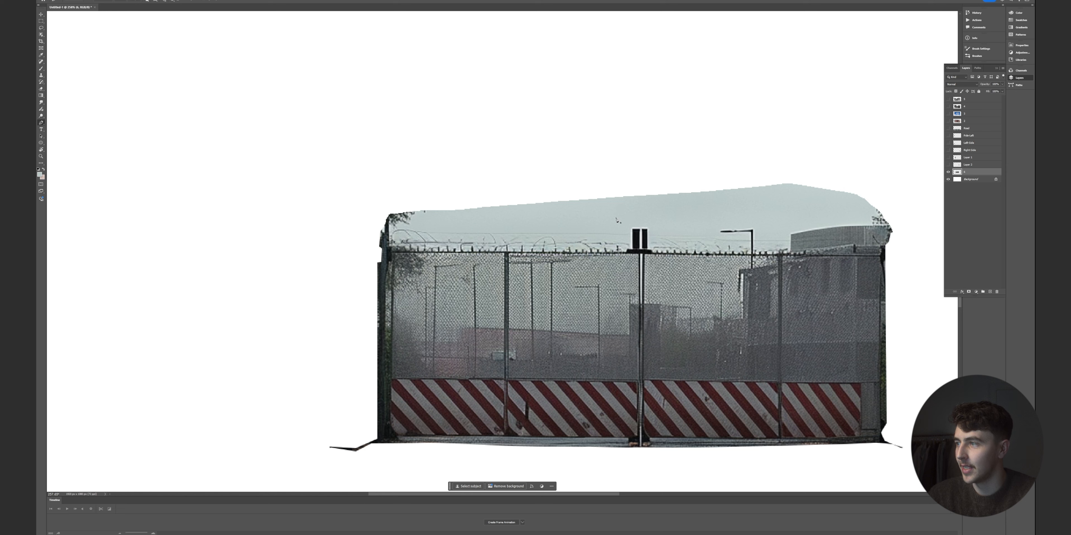
scroll(395, 448, "up", 3)
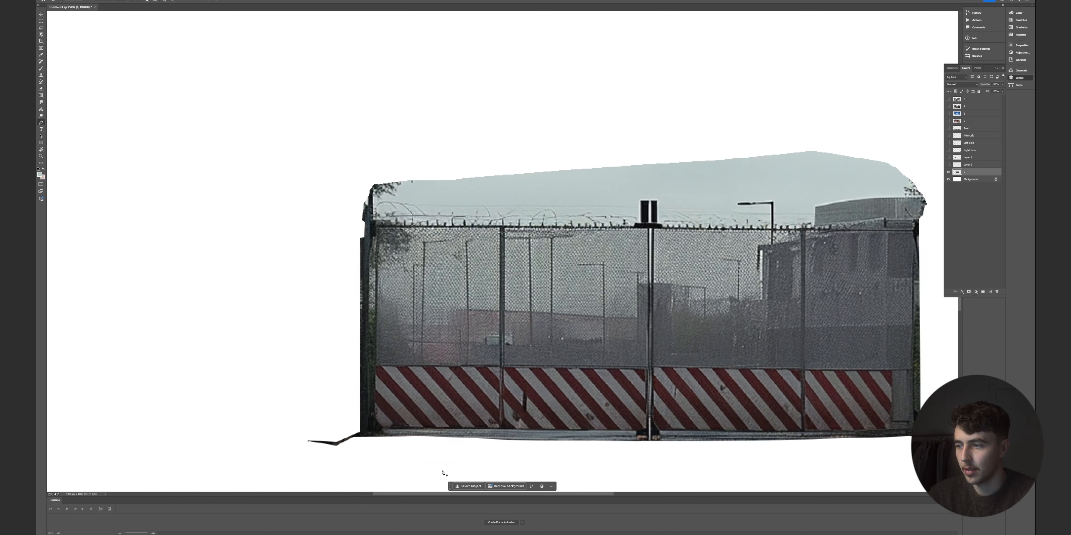
left_click_drag(360, 416, 348, 428)
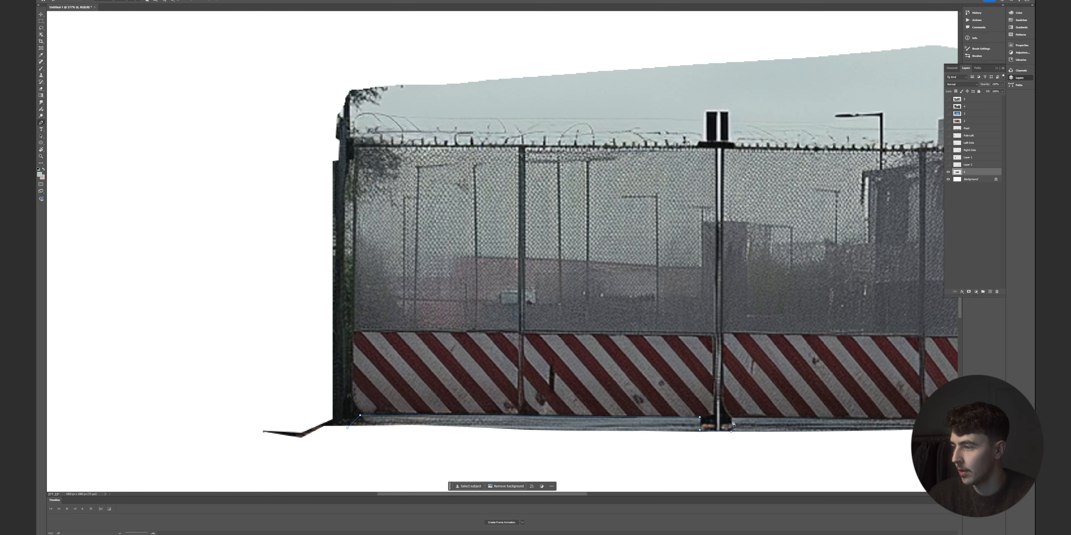
key("ctrl+Return")
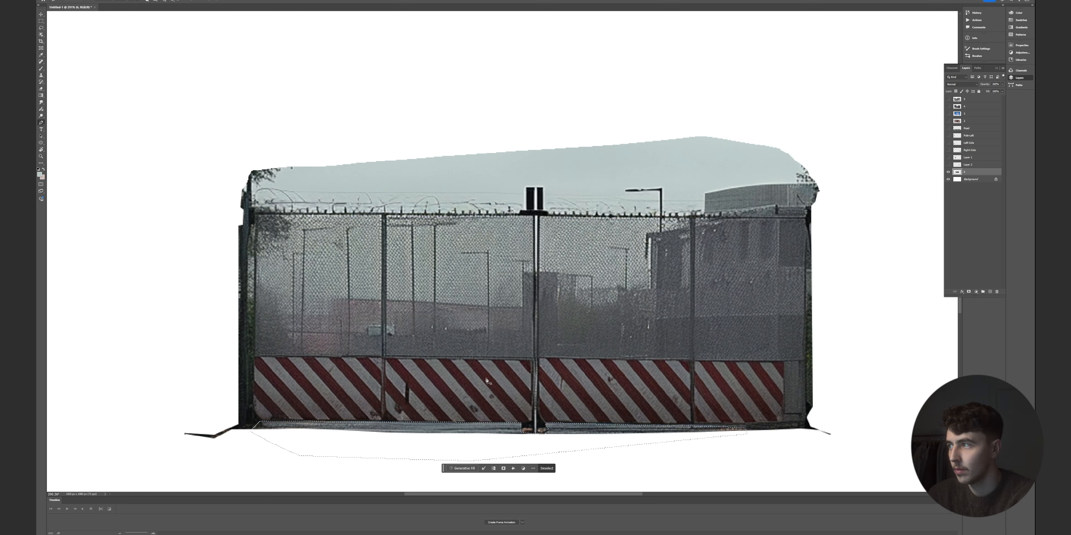
key("Delete")
key("ctrl+Return")
key("Delete")
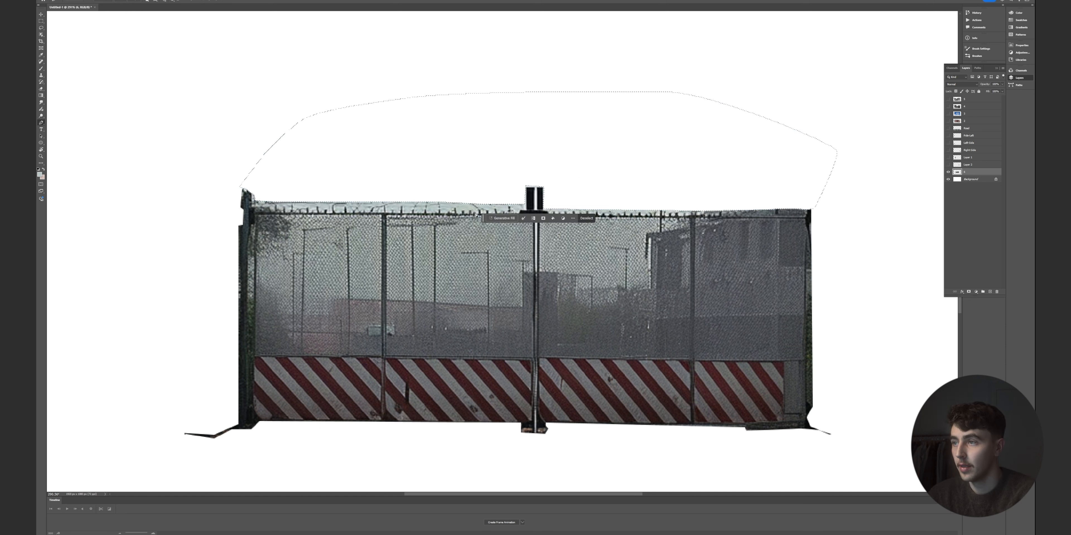
key("l")
key("ctrl+d")
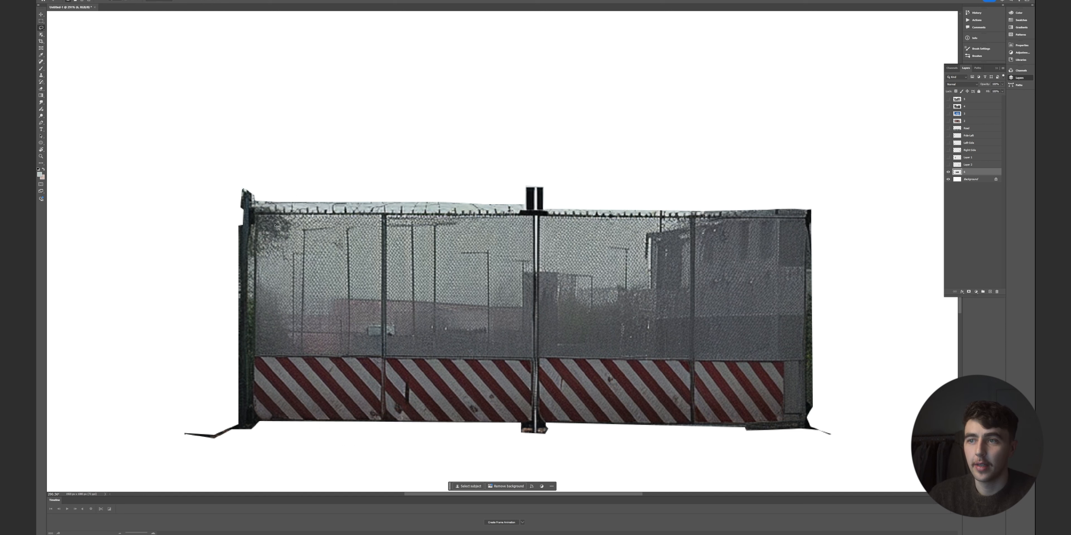
Lasso and delete the leftover sky and wire between the spikes along the left half of the gate's top edge
scroll(258, 219, "up", 5)
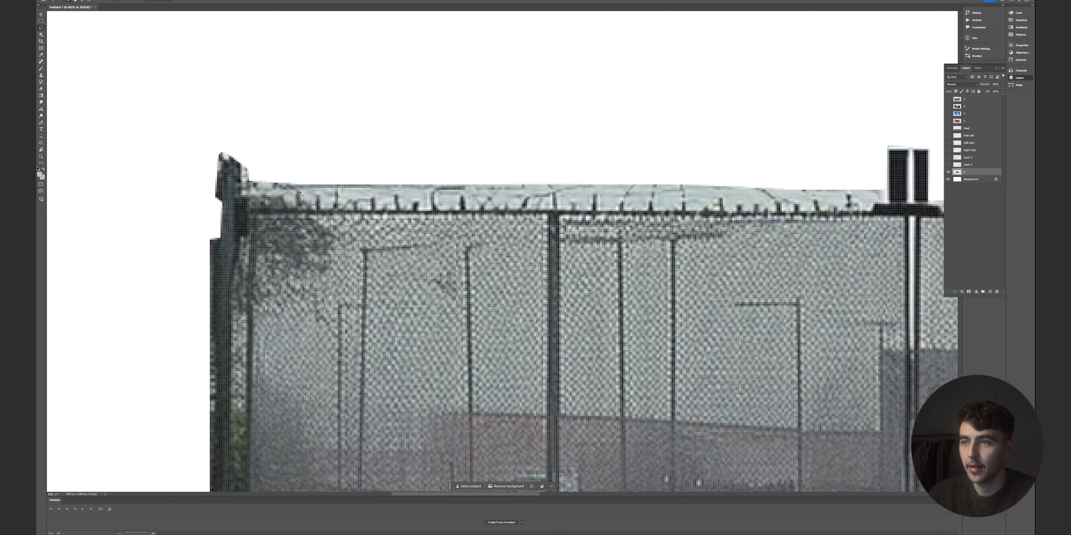
mouse_move(318, 183)
left_mouse_down()
mouse_move(328, 209)
mouse_move(321, 179)
left_mouse_up()
key("Delete")
key("ctrl+d")
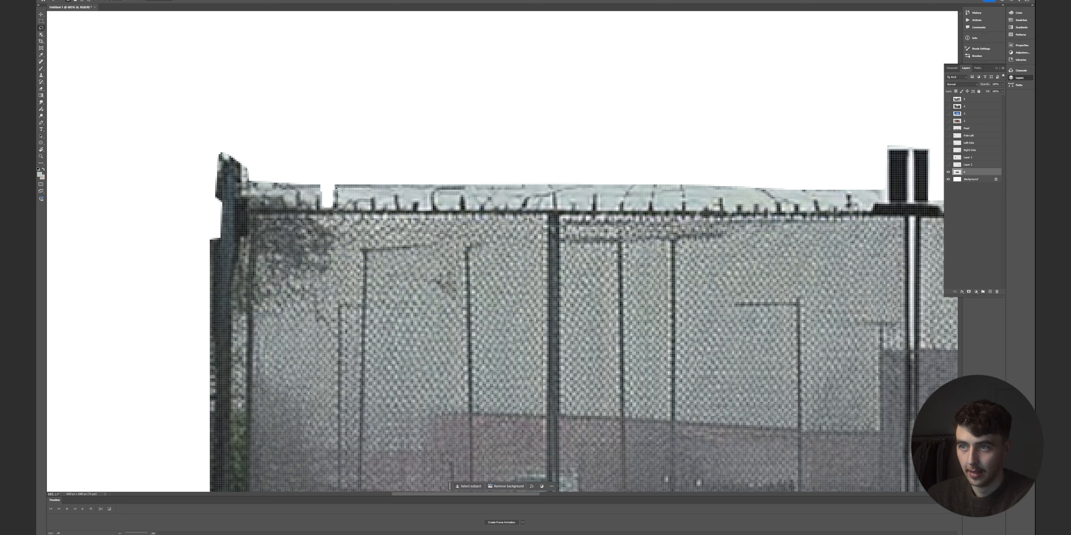
mouse_move(299, 182)
left_mouse_down()
mouse_move(315, 207)
mouse_move(324, 190)
mouse_move(311, 175)
mouse_move(300, 181)
mouse_move(365, 191)
left_mouse_up()
key("Delete")
key("Delete")
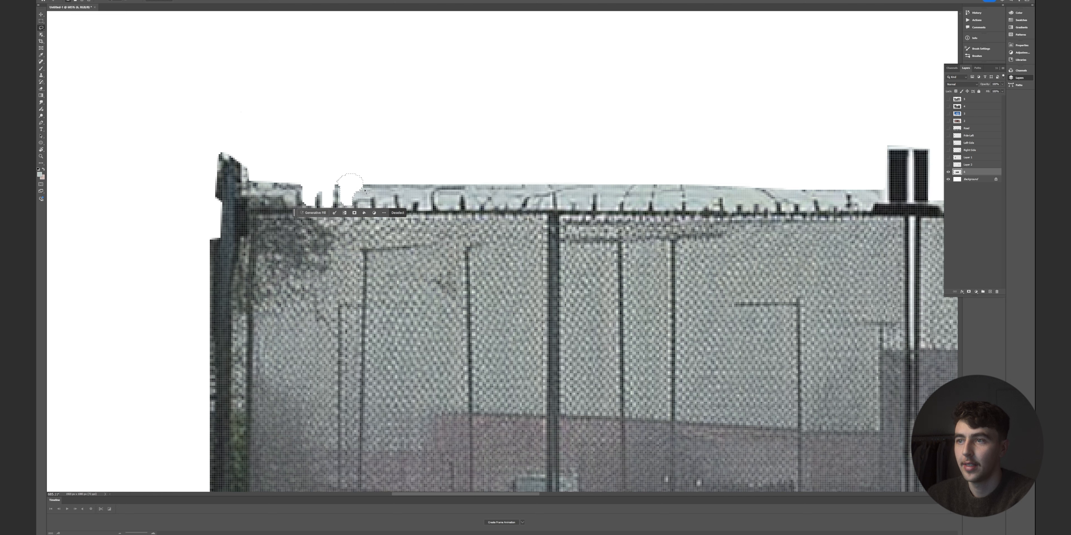
left_click_drag(358, 188, 457, 167)
key("Delete")
key("Delete")
key("Delete")
Remove the remaining sky between the spikes further right along the gate's top edge
scroll(474, 183, "right", 5)
mouse_move(476, 180)
left_mouse_down()
mouse_move(451, 209)
mouse_move(311, 208)
mouse_move(287, 181)
left_mouse_up()
key("Delete")
left_click_drag(285, 183, 152, 185)
key("Delete")
Lasso and delete the stray dark fragments sticking out at the gate's lower left and right corners
scroll(894, 247, "down", 8)
mouse_move(403, 318)
left_mouse_down()
mouse_move(362, 323)
mouse_move(395, 302)
left_mouse_up()
key("Delete")
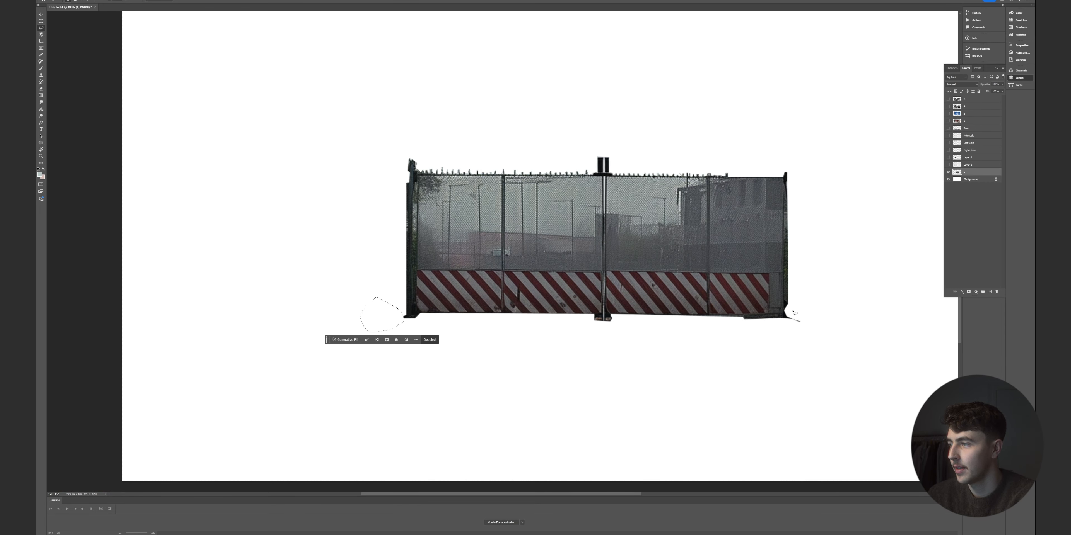
left_click_drag(794, 313, 788, 311)
Show all the cut-out layers from Road down to Layer 2 together with the gate
left_click_drag(947, 165, 947, 143)
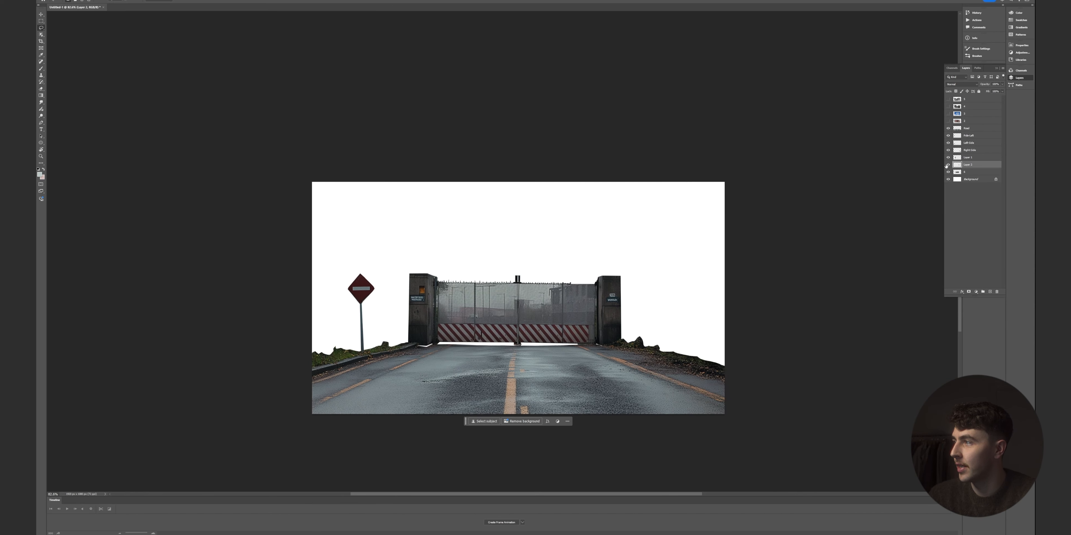
left_click(948, 165)
left_click(947, 165)
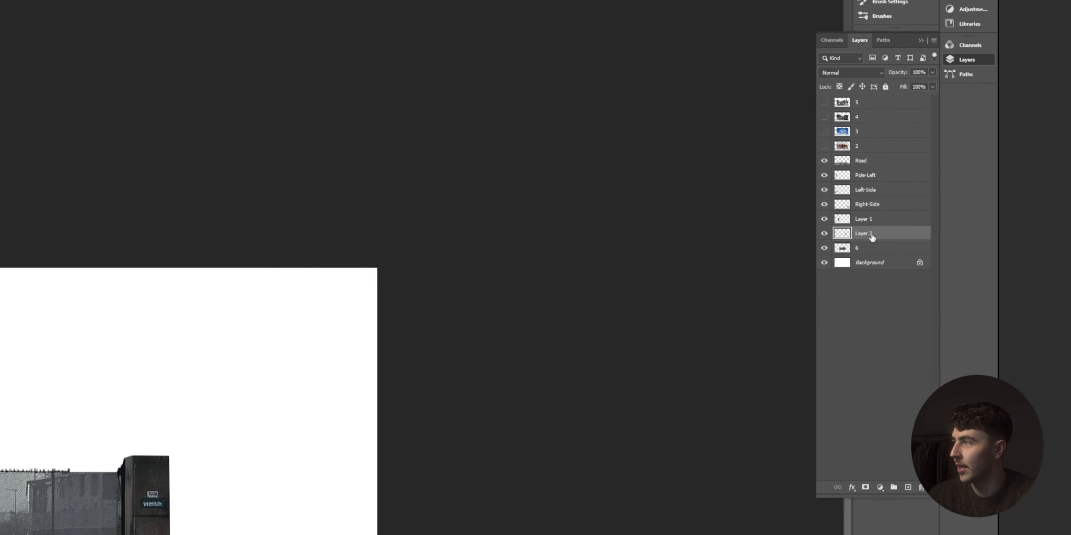
Rename Layer 2 as Pillar-Right, Layer 1 as Pillar-Left and layer 6 as Gate
type("Pillar-Right")
key("Return")
left_click(859, 249)
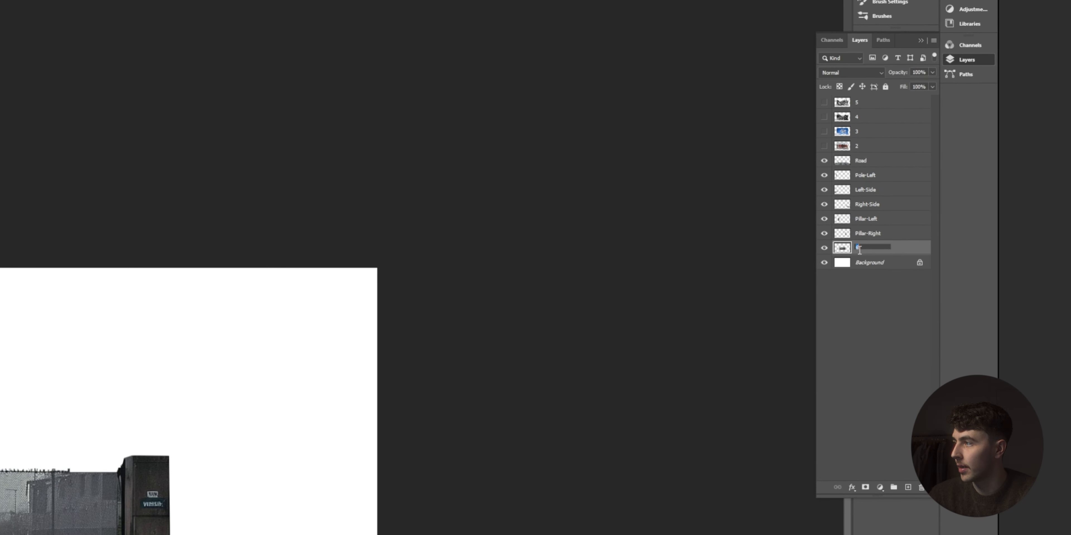
type("Gate")
key("Return")
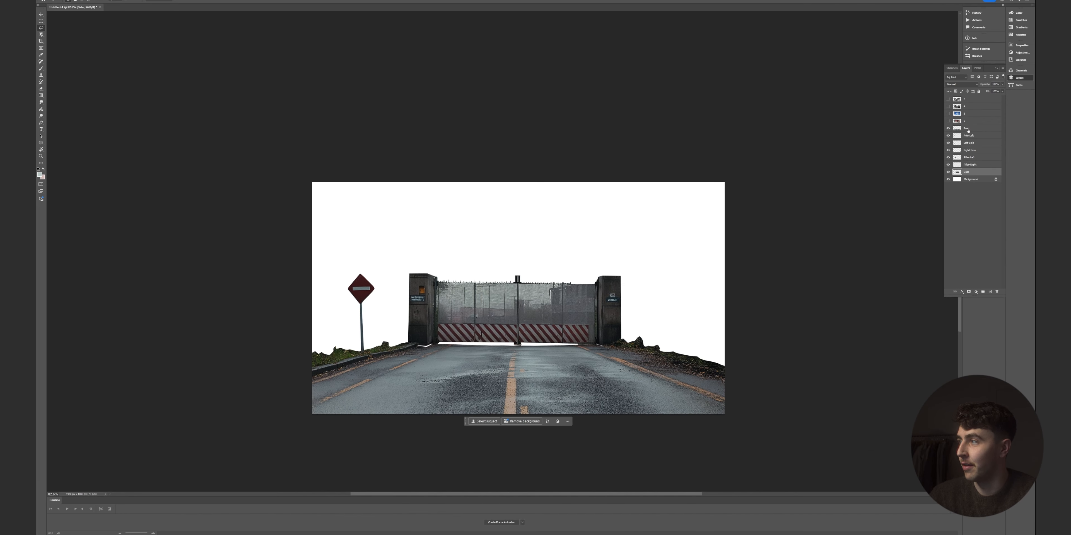
Put the layers from Road down to Gate into one group, and show layer 5 with the ruined street photo
left_click(967, 130, "shift")
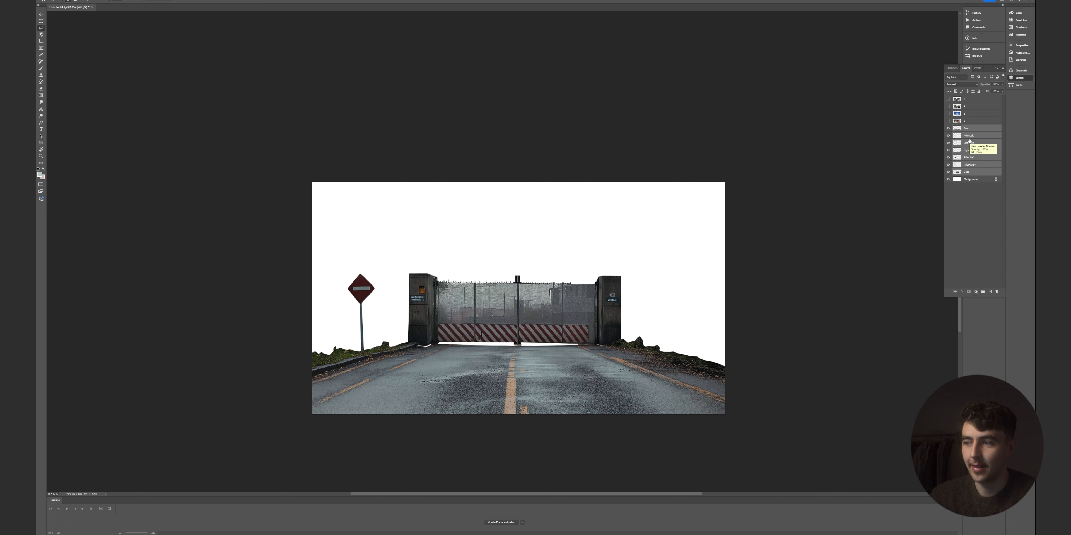
left_click(984, 292)
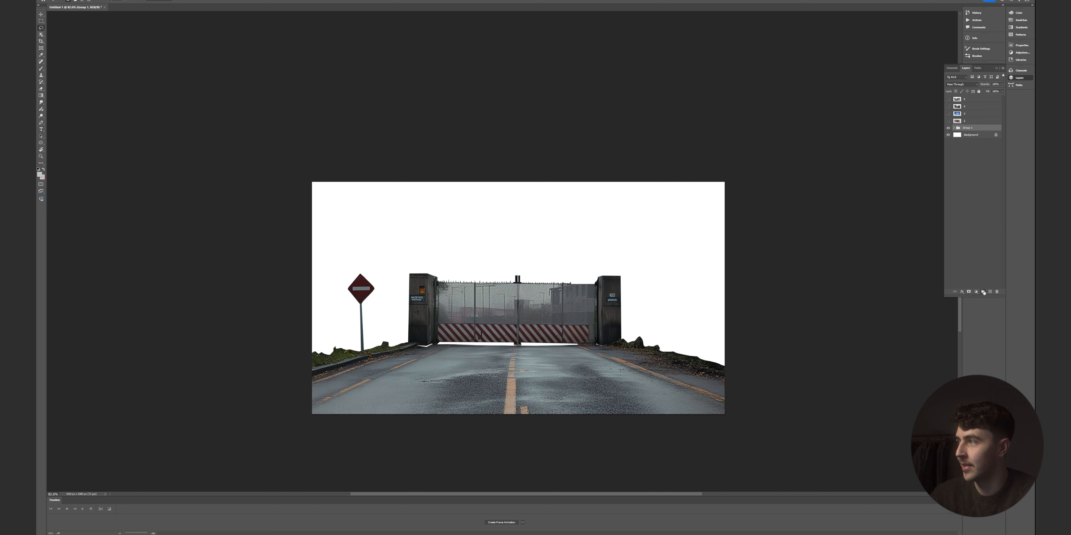
left_click(948, 122)
left_click(948, 120)
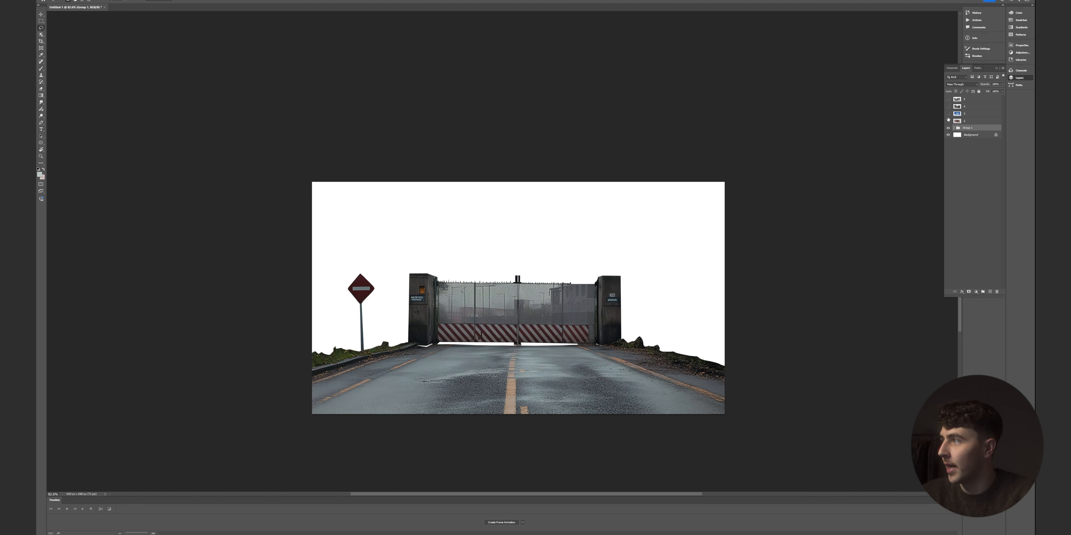
left_click(948, 100)
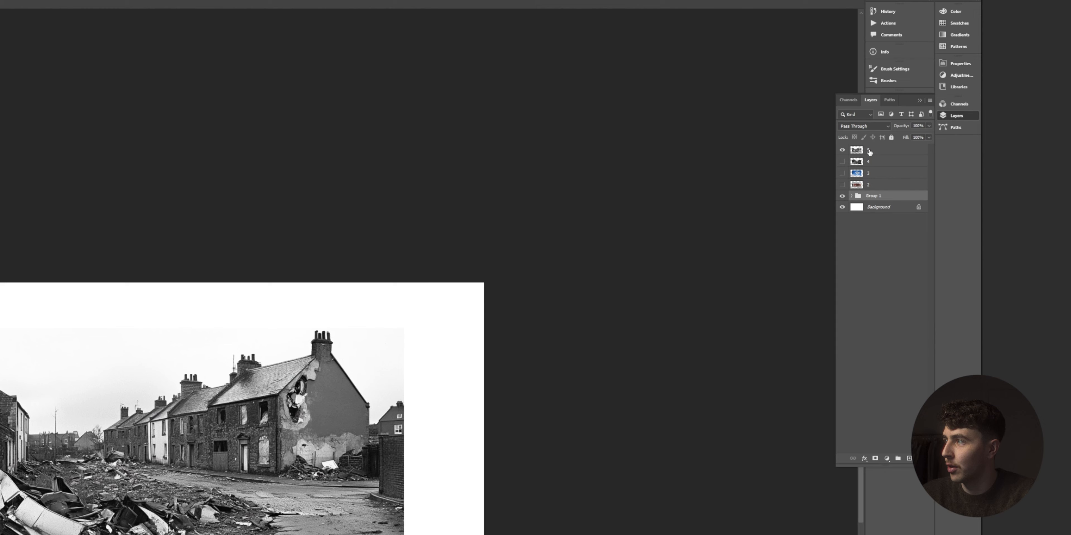
Move layer 5 below the layer group and rename the group as Gate
left_click_drag(869, 152, 869, 202)
double_click(869, 185)
type("1")
Move and scale down the ruined street photo on layer 5 so it sits behind the gate's right side
left_click(870, 200)
left_click_drag(640, 184, 823, 226)
key("ctrl+t")
left_click_drag(423, 437, 508, 393)
left_click_drag(738, 295, 689, 317)
key("Return")
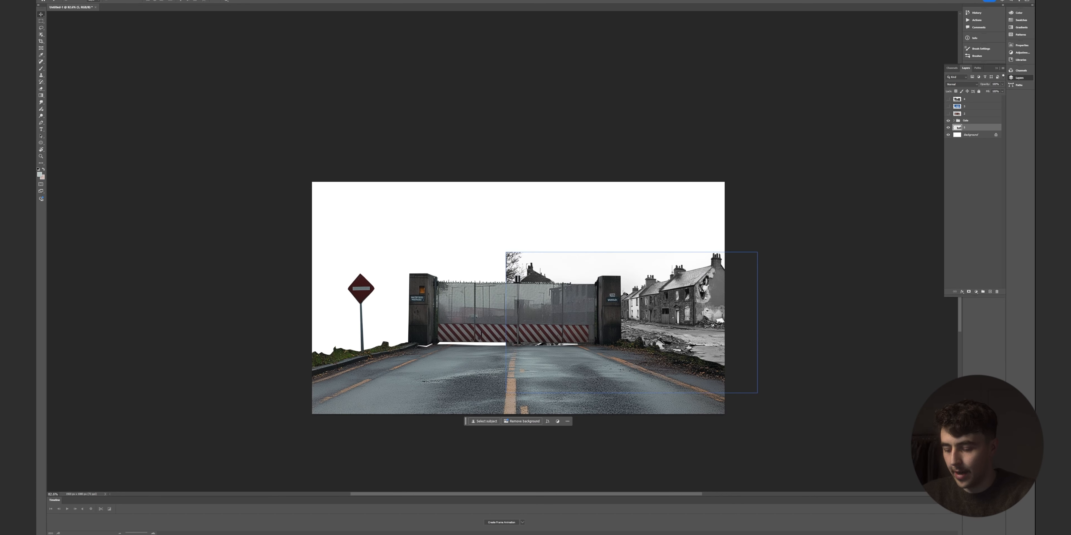
Lasso and delete the part of the ruined street photo behind the gate, and clear the selection
key("l")
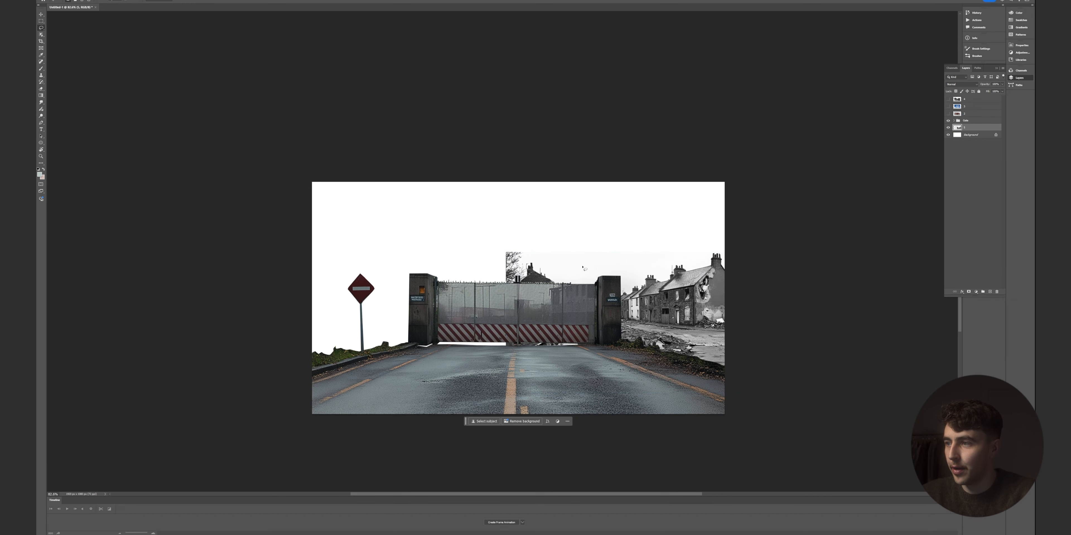
mouse_move(566, 238)
left_mouse_down()
mouse_move(591, 268)
mouse_move(599, 353)
mouse_move(519, 220)
left_mouse_up()
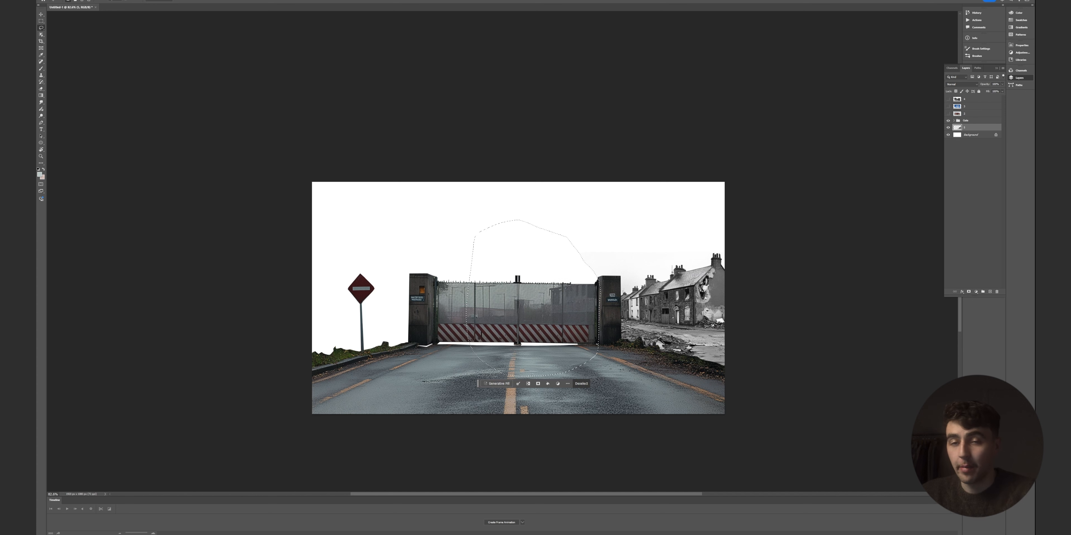
key("p")
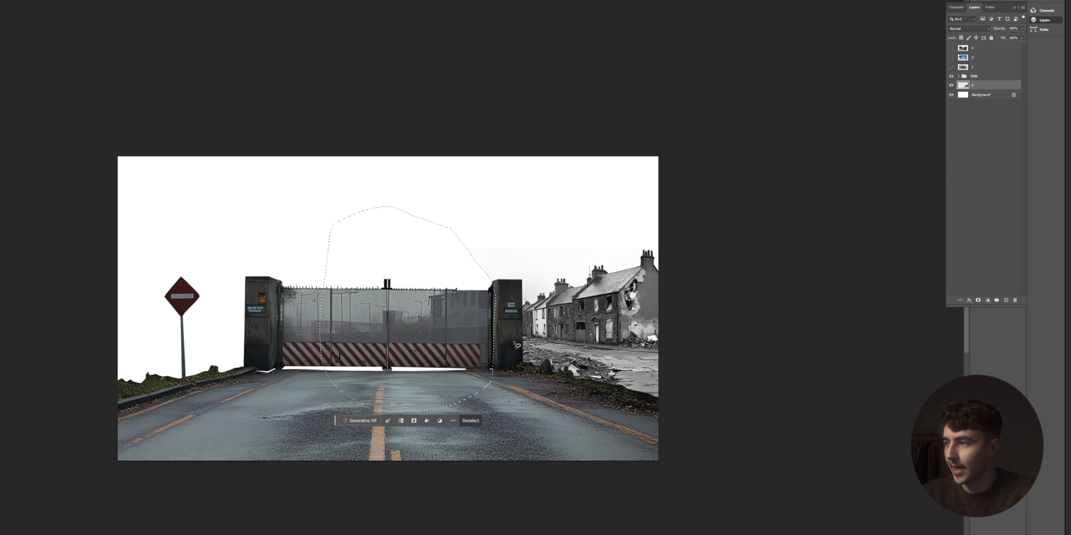
key("ctrl+d")
Trace the nearest ruined house with the Pen tool, following its wall, roof, chimneys and base, and close the path
key("p")
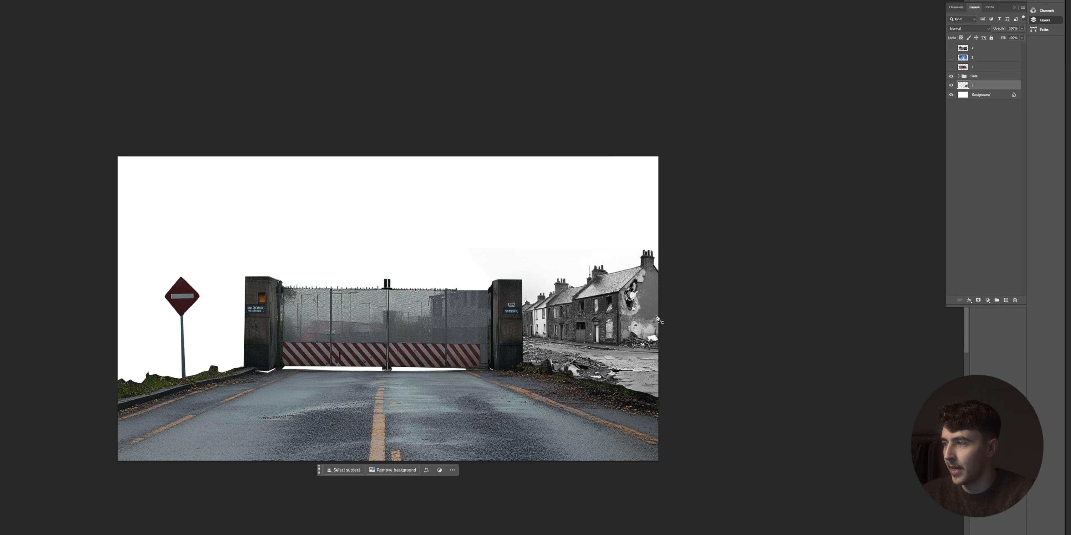
scroll(662, 319, "up", 6)
left_click(265, 467)
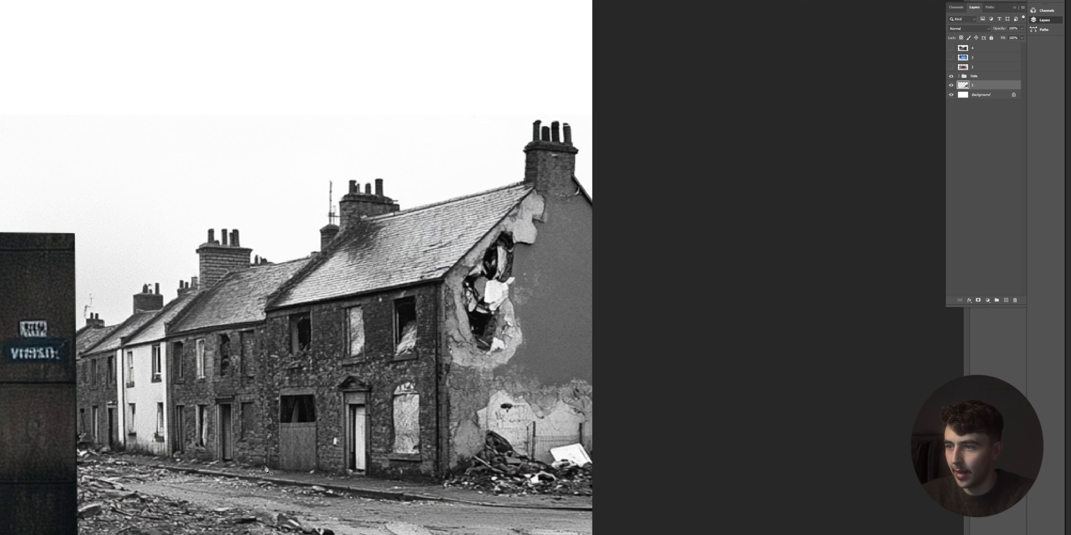
left_click(265, 315)
left_click(339, 232)
left_click(401, 209)
left_click(525, 181)
left_click(594, 202)
scroll(594, 374, "down", 2)
left_click(606, 452)
left_click_drag(587, 453, 567, 454)
left_click(433, 441)
left_click(410, 437)
left_click(382, 438)
left_click(364, 436)
left_click(344, 433)
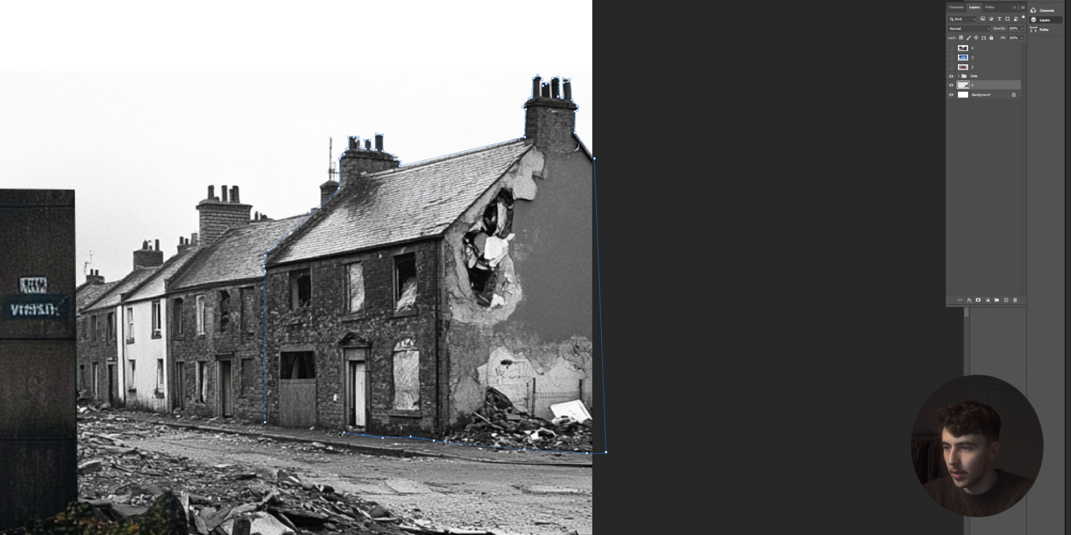
left_click(300, 428)
left_click(264, 423)
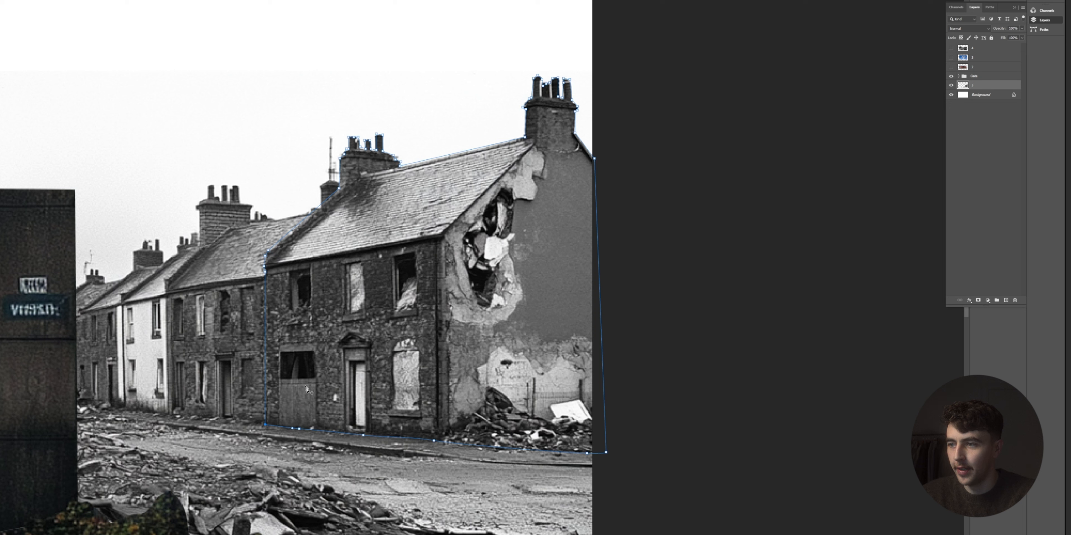
Convert the house path into a selection and cut it onto its own layer
right_click(322, 371)
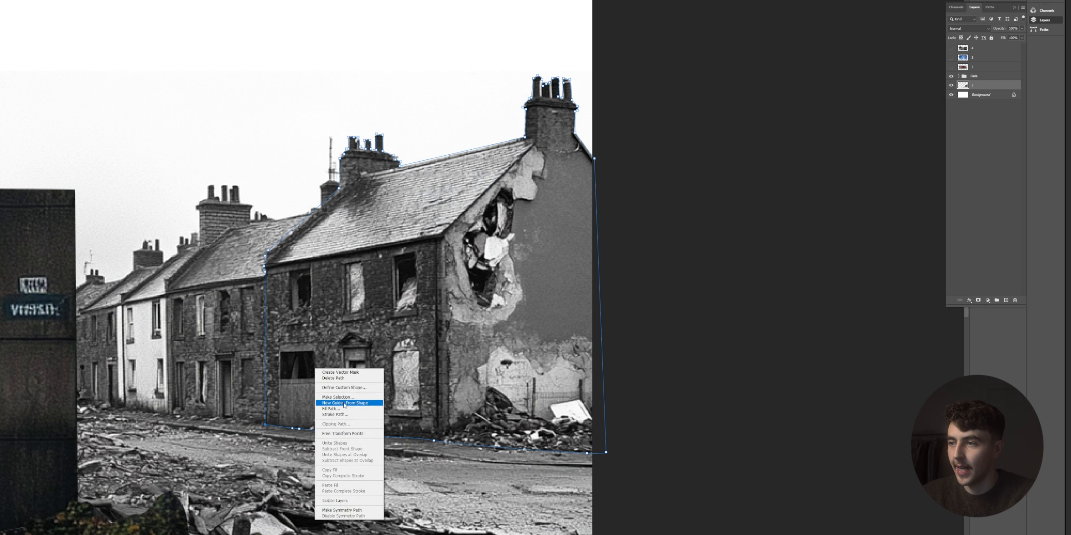
left_click(337, 397)
left_click(462, 225)
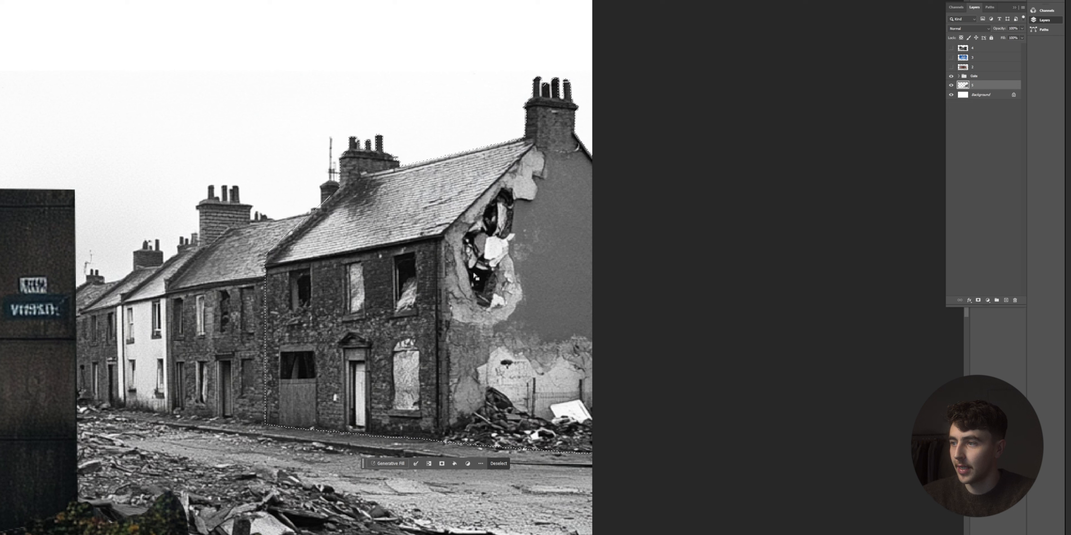
right_click(473, 272)
left_click(496, 323)
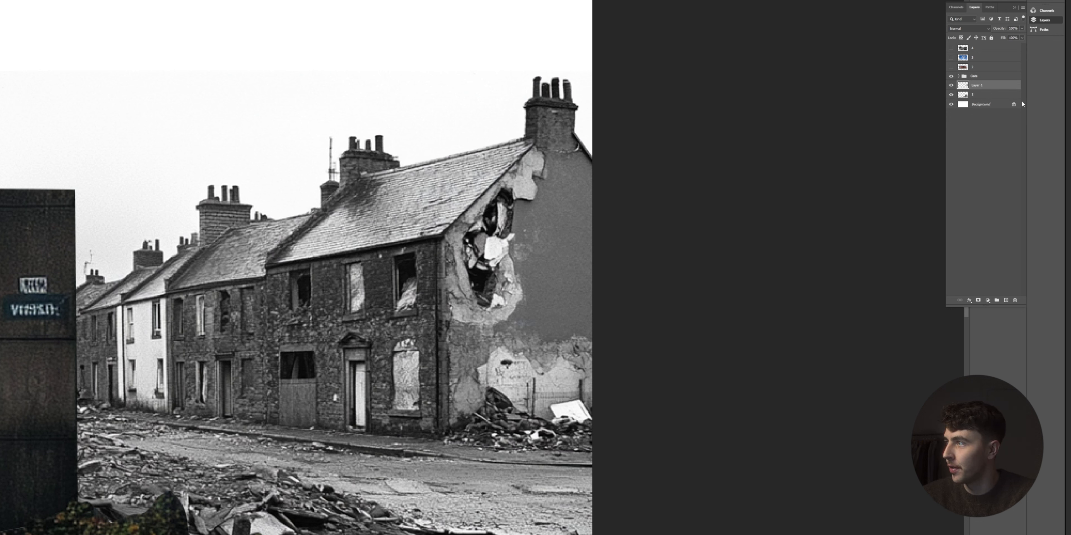
Hide the cut-out house layer, and lasso and delete the leftover chimney and roof outlines on layer 5
left_click(950, 85)
left_click(951, 86)
left_click(951, 85)
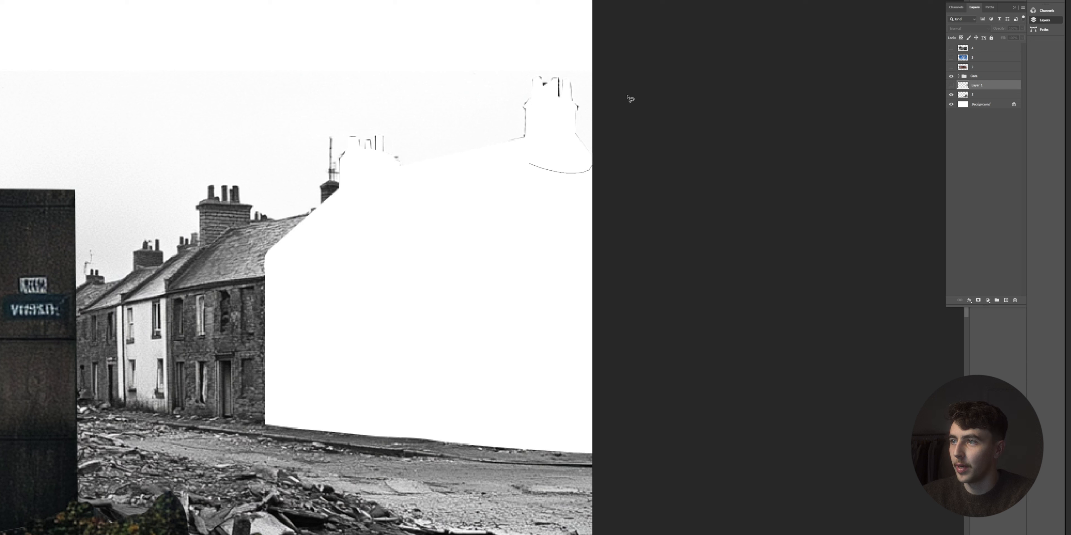
key("alt+bracketleft")
mouse_move(623, 139)
left_mouse_down()
mouse_move(475, 56)
mouse_move(402, 87)
mouse_move(338, 152)
mouse_move(345, 174)
mouse_move(437, 203)
mouse_move(592, 183)
left_mouse_up()
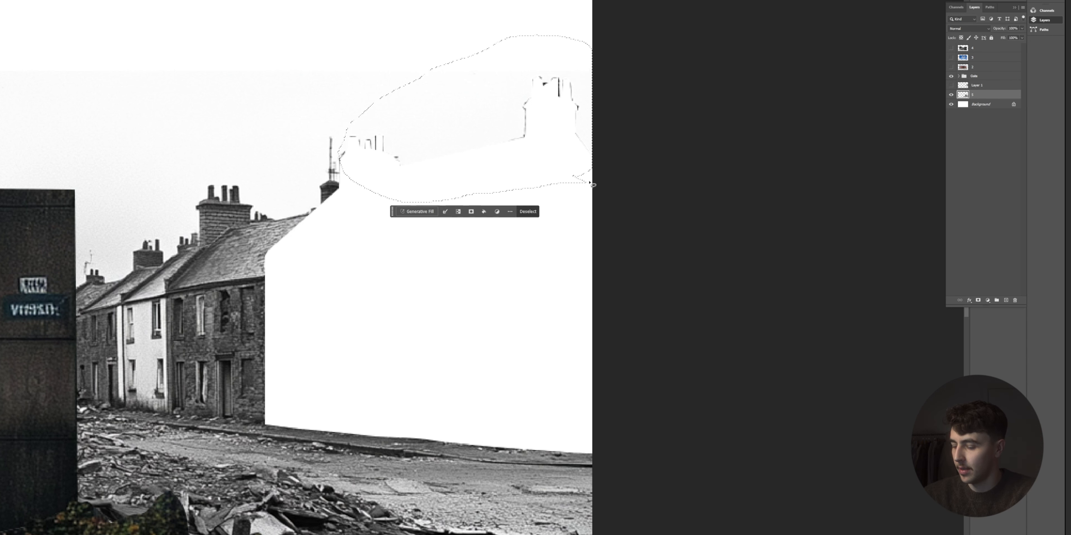
key("ctrl+d")
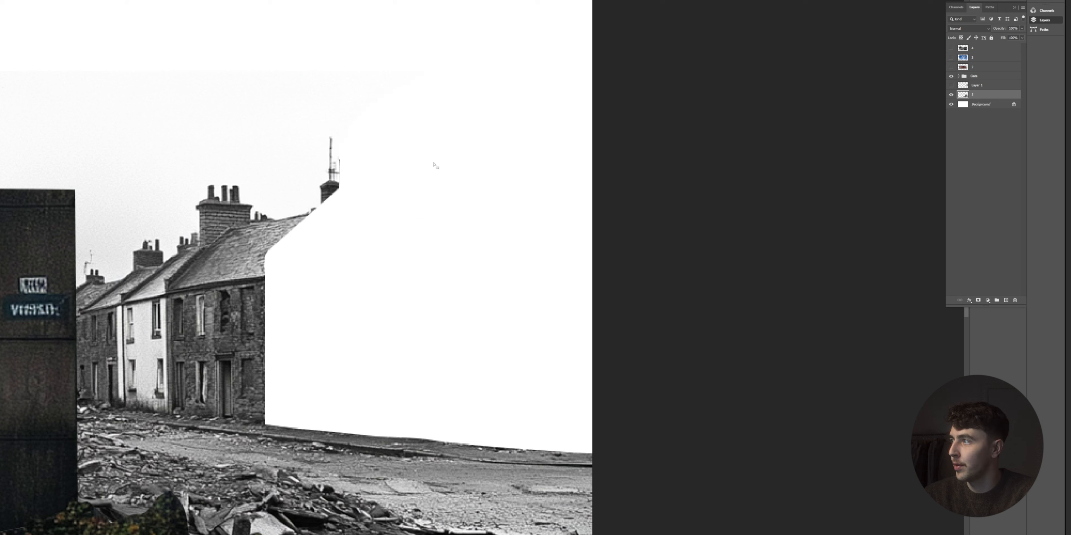
Show the cut-out house layer again and rename it as House-1
left_click(951, 85)
left_click(951, 85)
left_click(951, 85)
left_click(951, 85)
left_click(951, 86)
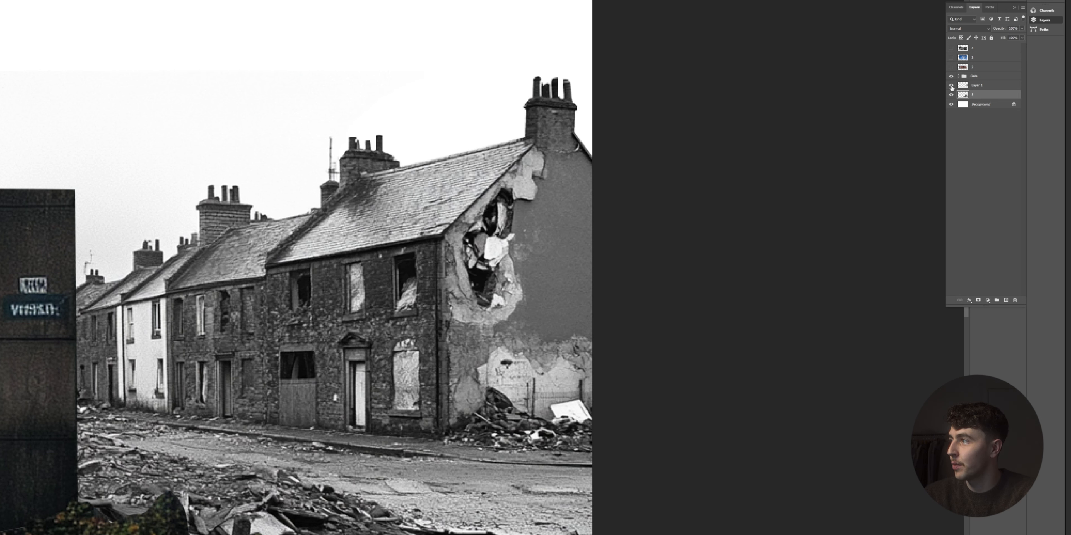
double_click(978, 85)
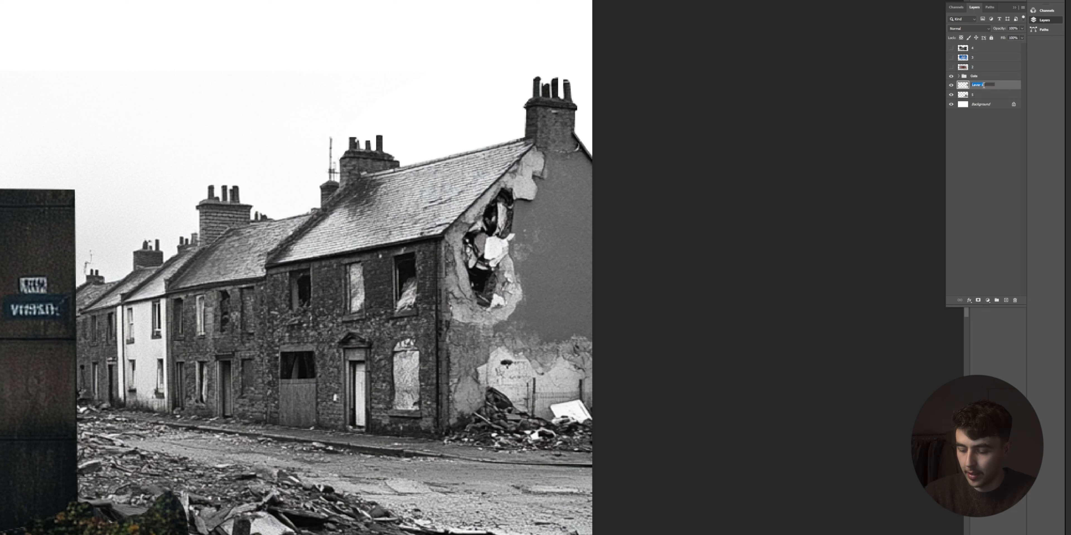
type("House 1")
key("Return")
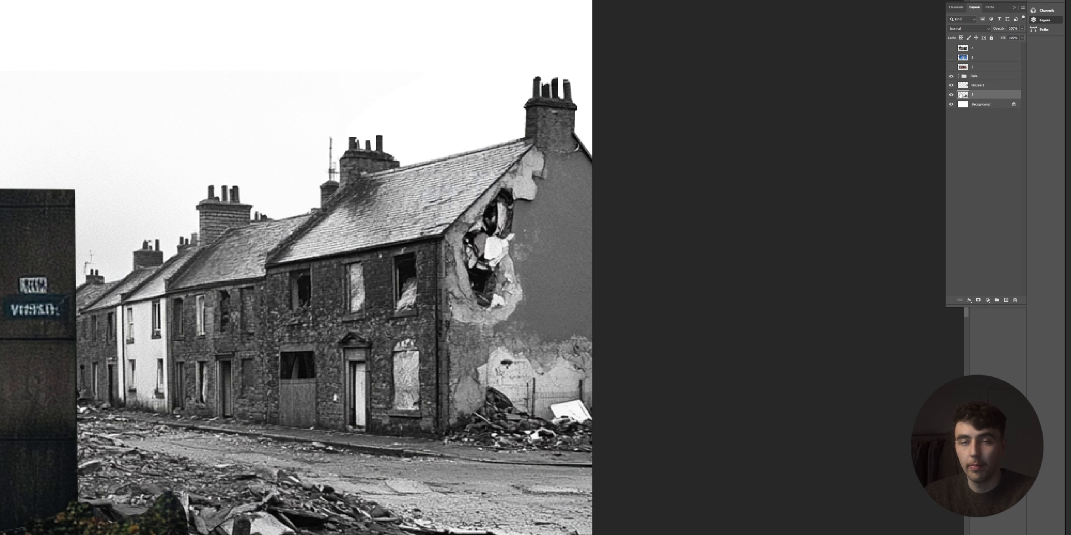
Hide House-1 and draw a closed Pen path for the missing gable wall beside the second house
left_click(952, 85)
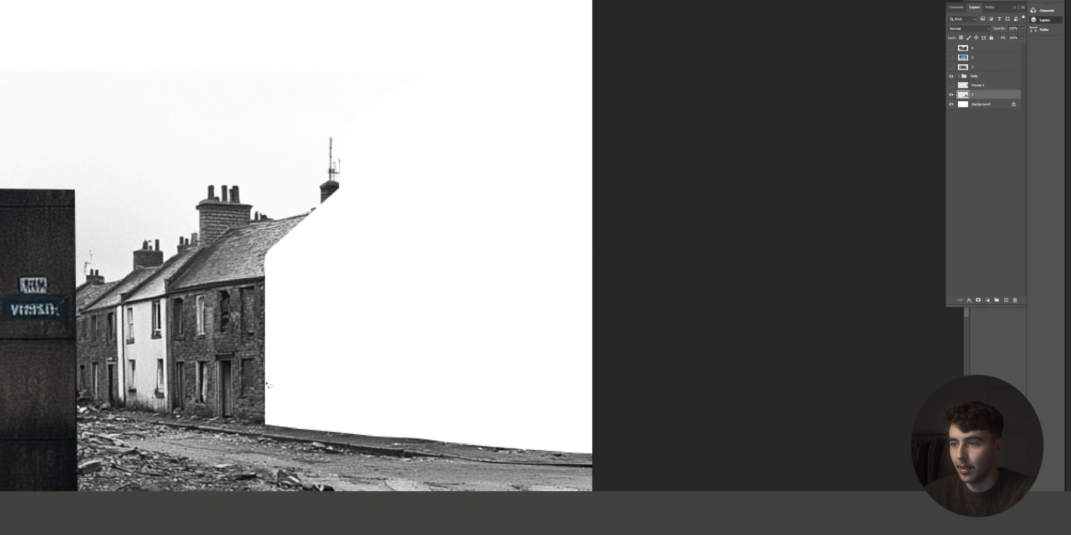
left_click(265, 282)
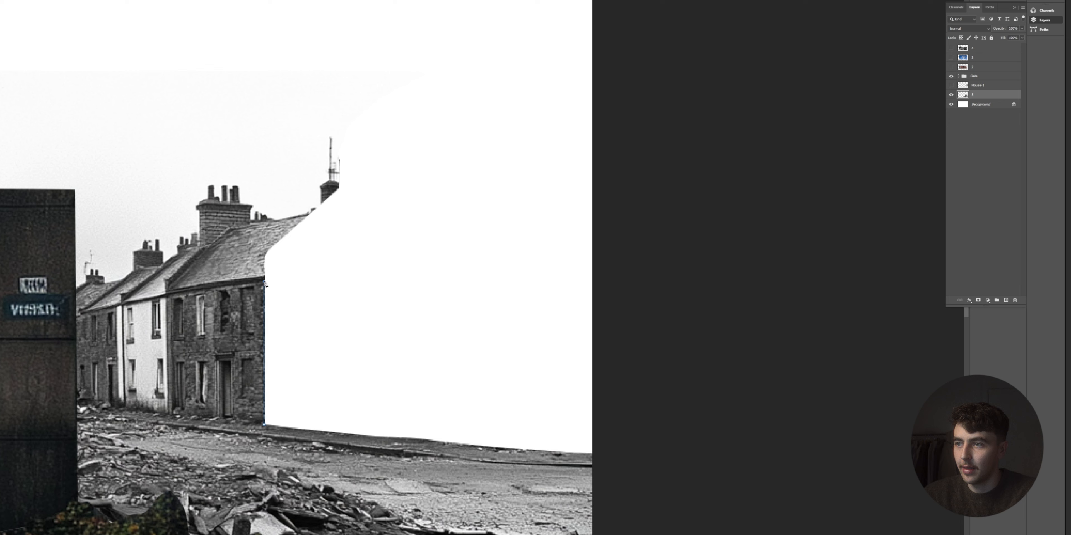
left_click(264, 251)
left_click(318, 206)
left_click(339, 188)
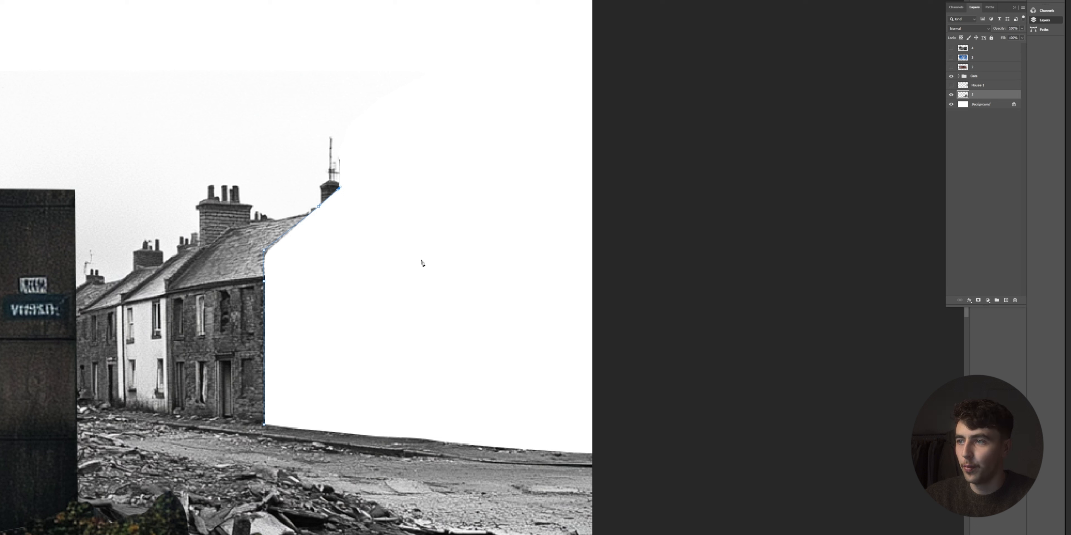
left_click_drag(419, 263, 426, 277)
left_click(418, 440)
left_click(265, 426)
Convert the gable path into a selection and fill it using Generative Fill with the prompt "Side of a house"
right_click(385, 410)
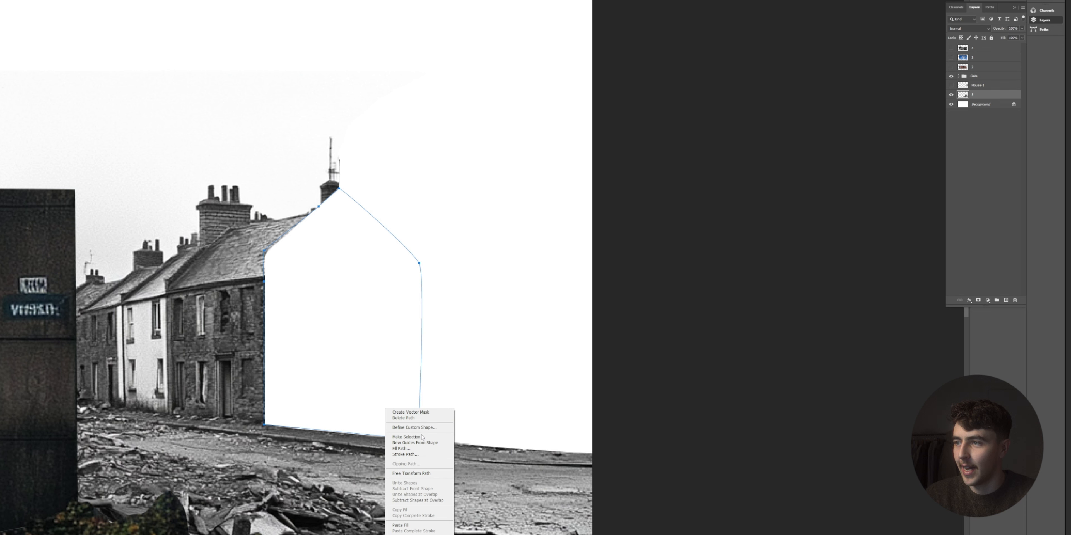
left_click(409, 437)
left_click(451, 226)
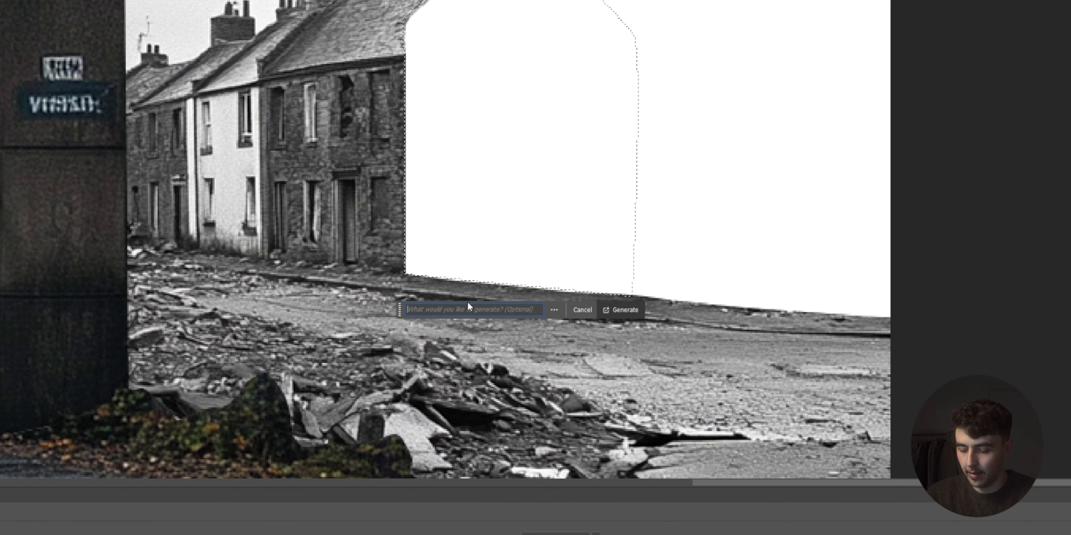
type("Side of")
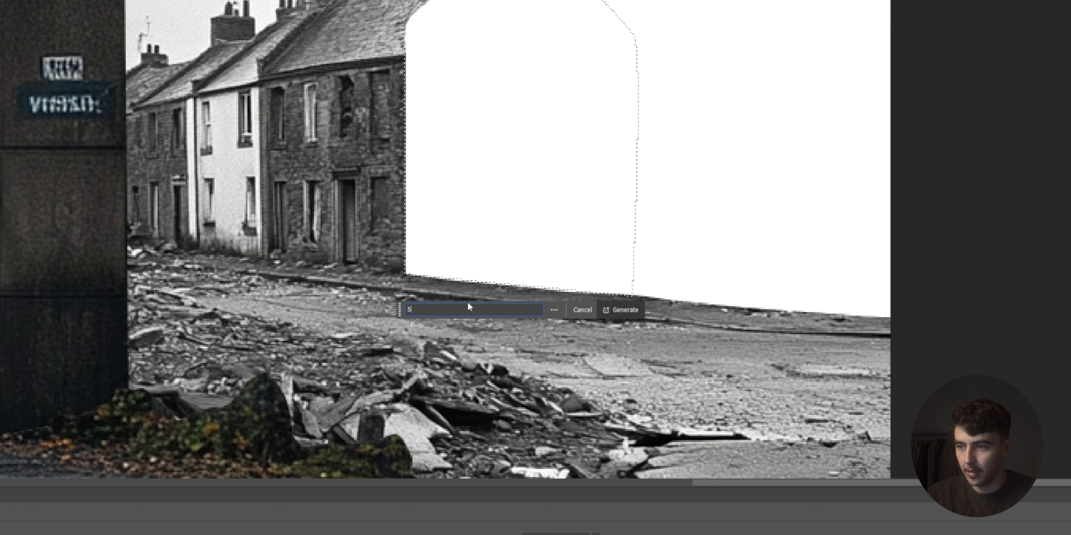
type(" a house")
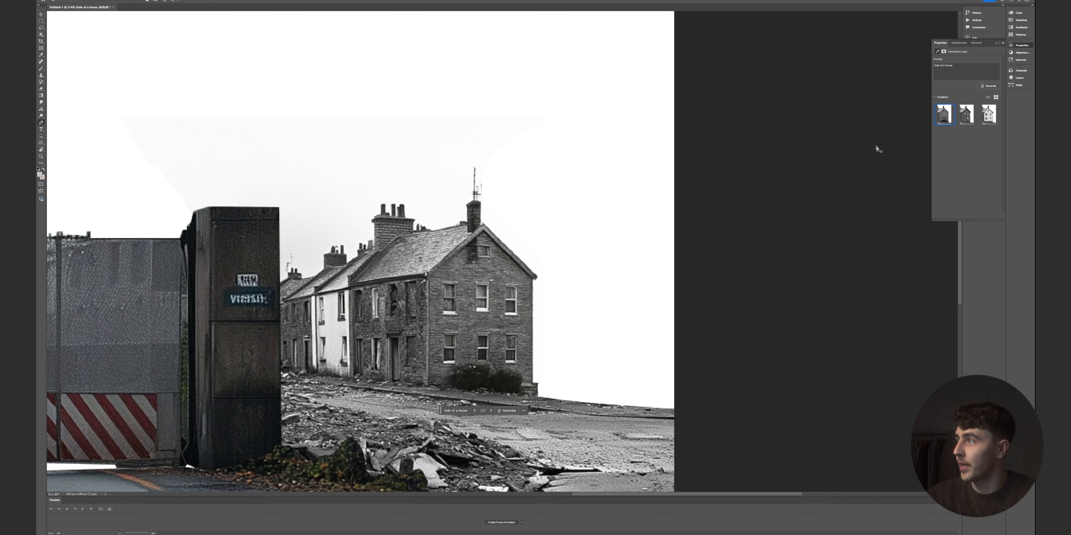
Merge the generated Side of a house layer with layer 5
left_click(1017, 79)
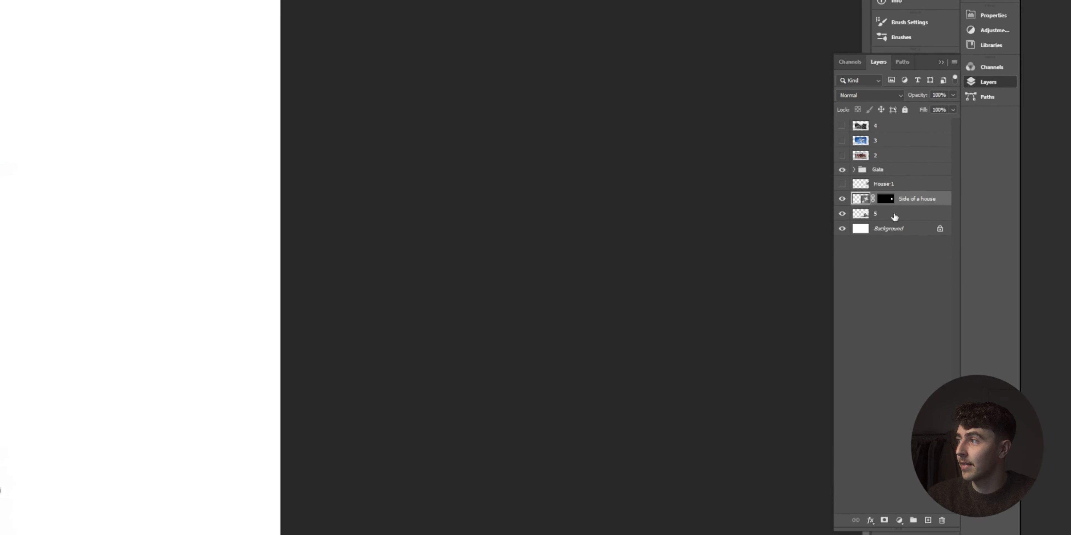
left_click(973, 143, "shift")
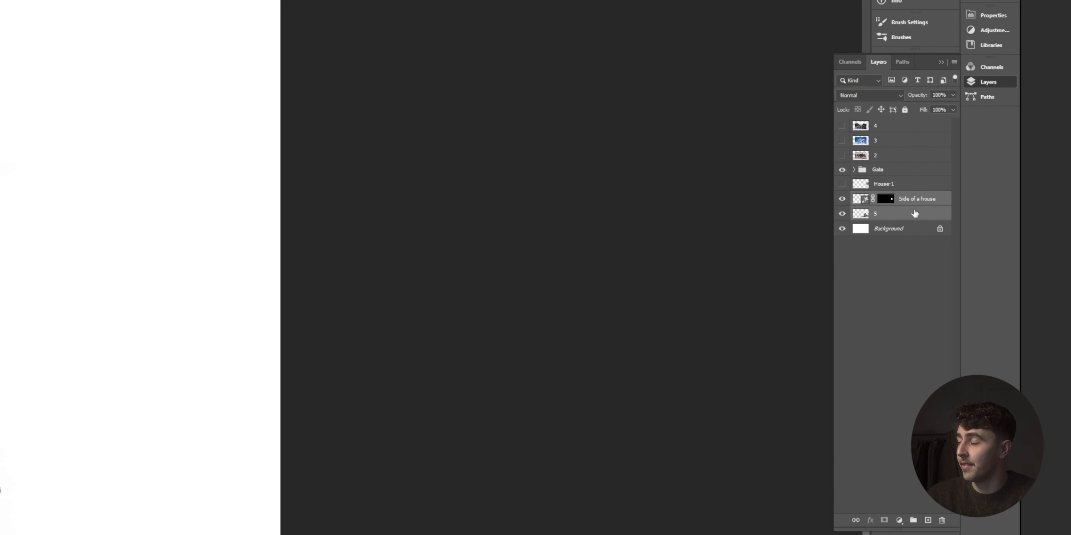
right_click(901, 206)
left_click(930, 285)
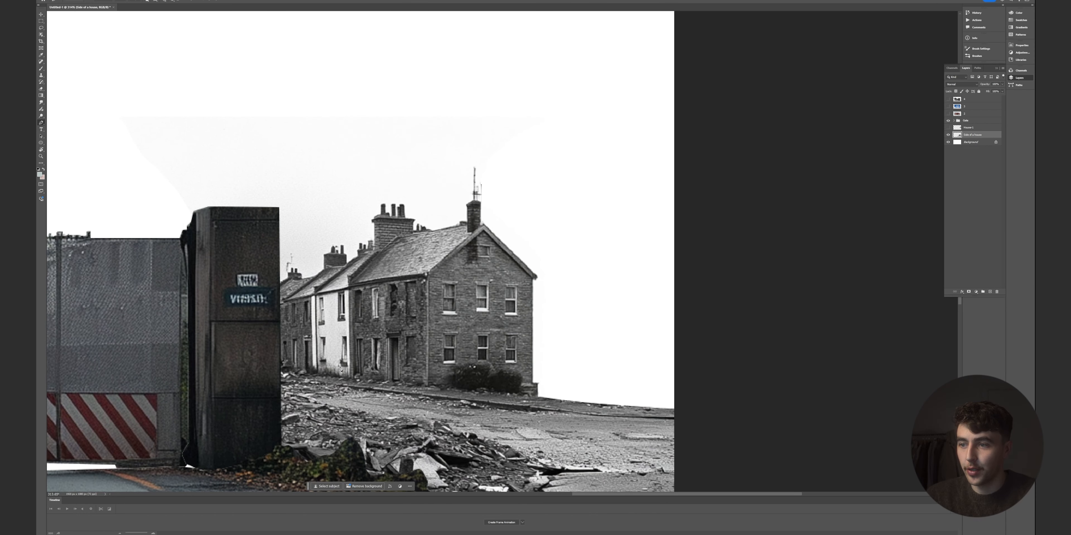
Trace the second house with the Pen tool around its chimneys, roof and generated side wall
scroll(340, 369, "up", 3)
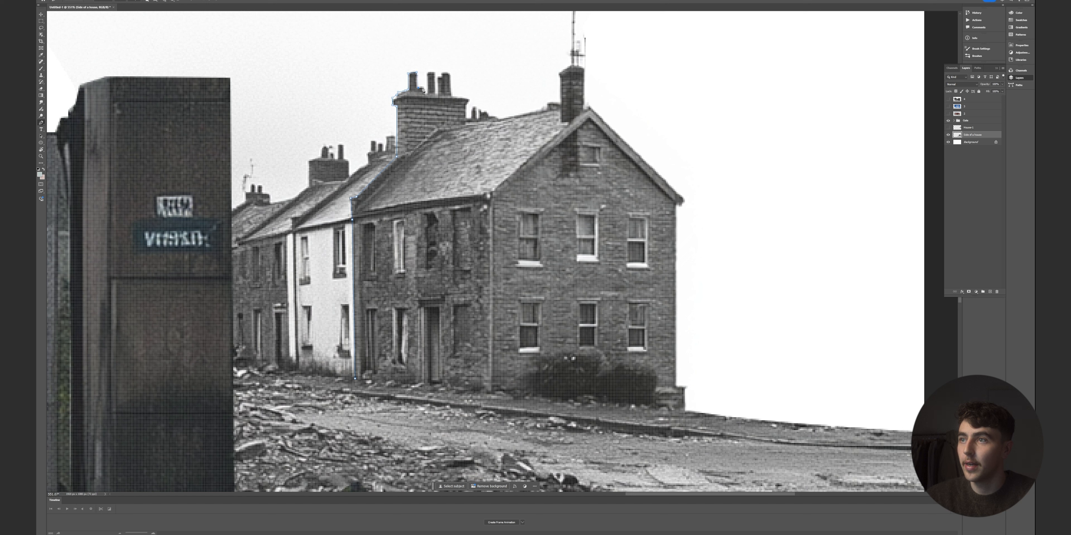
left_click(427, 73)
left_click(434, 72)
left_click(468, 98)
left_click(471, 118)
left_click(547, 103)
left_click(584, 67)
left_click(683, 198)
left_click(685, 410)
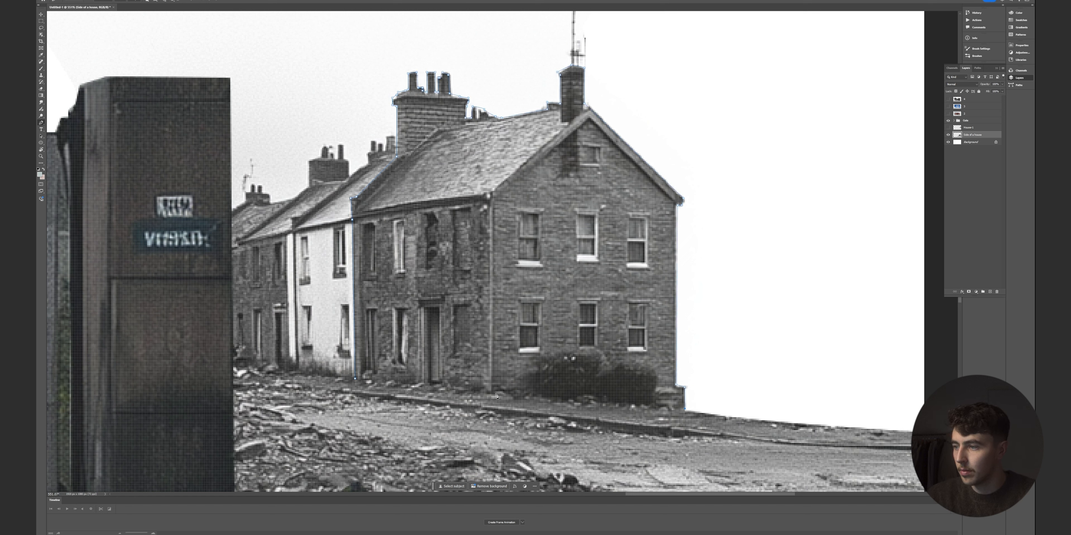
Convert the second house's path into a selection, cut it onto its own layer and name that layer House-2
right_click(509, 280)
left_click(510, 309)
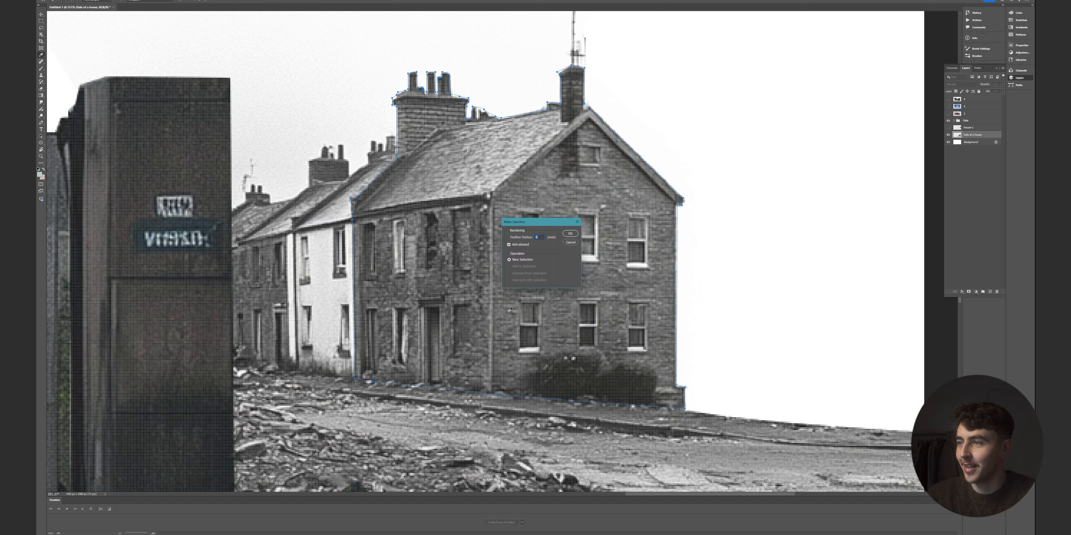
left_click(571, 233)
key("l")
right_click(490, 289)
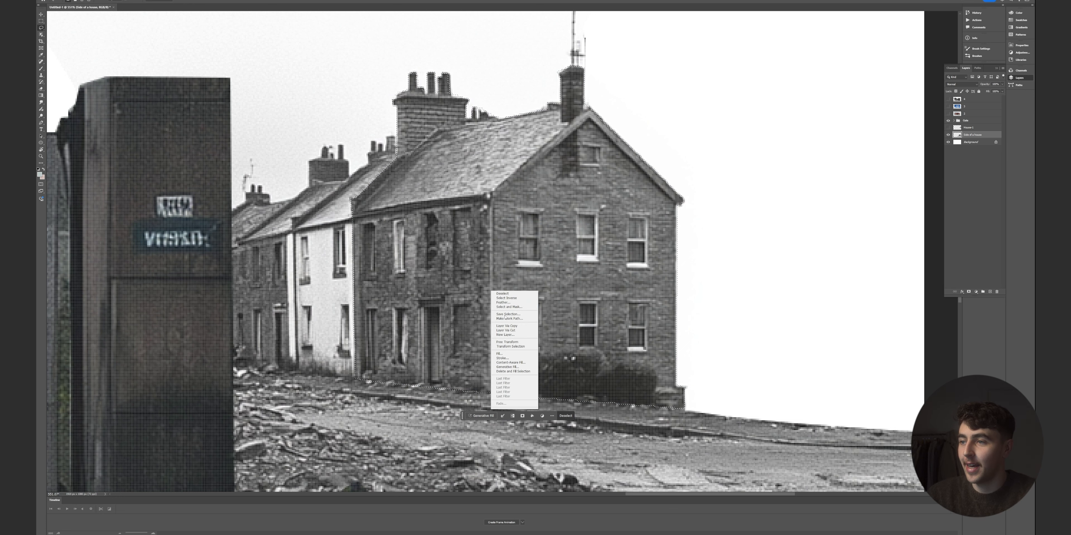
left_click(507, 335)
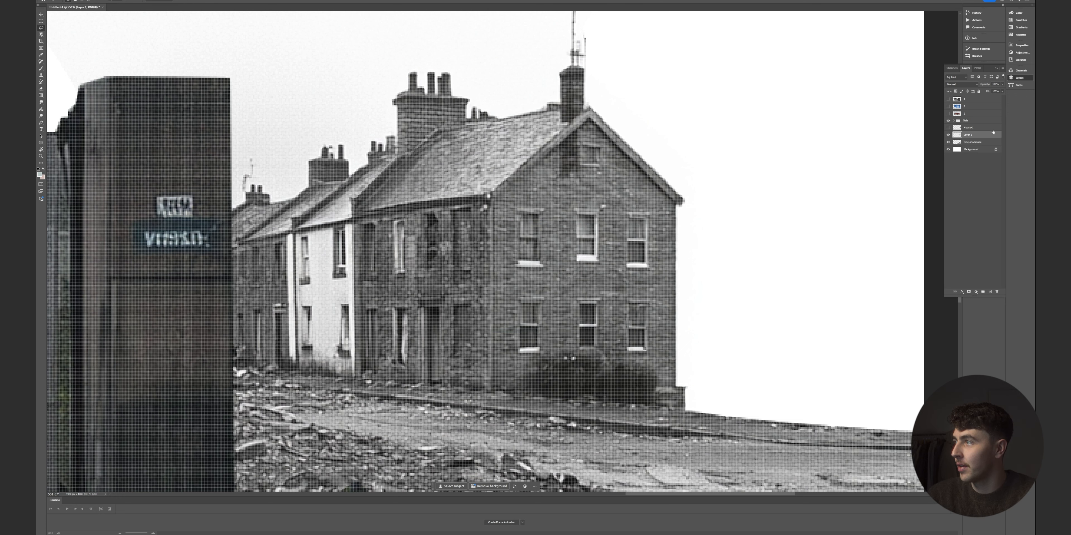
type("House-2")
key("Return")
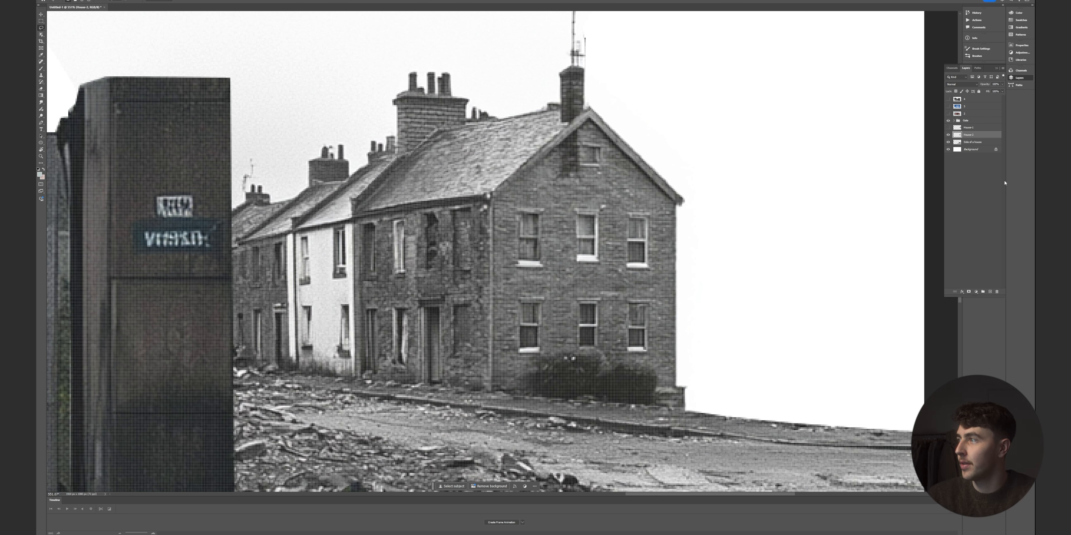
Hide House-2, lasso and delete the leftover roof and chimney outlines on the Side of a house layer, and show House-2 again
left_click(949, 135)
scroll(435, 142, "down", 3)
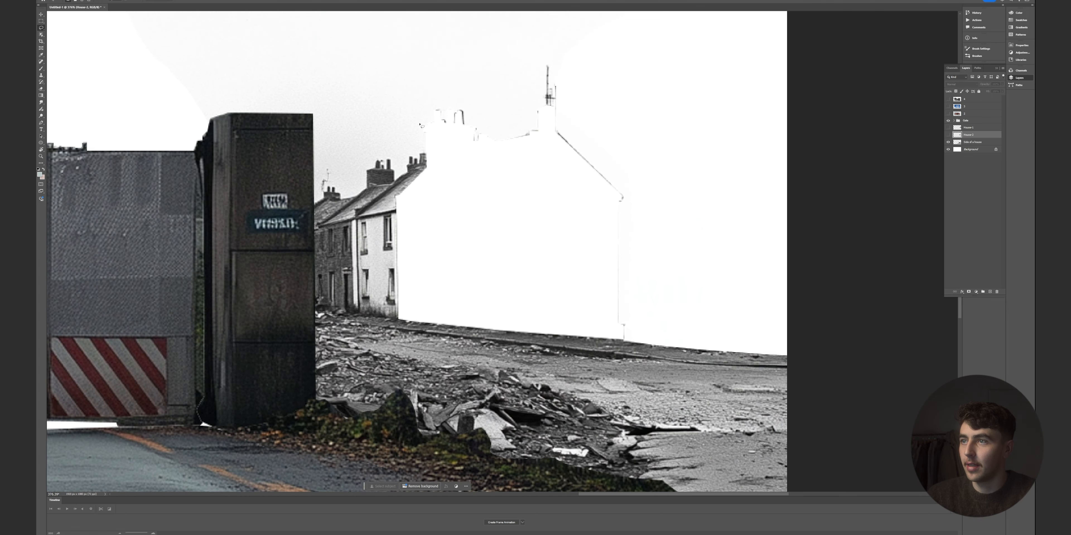
mouse_move(425, 122)
left_mouse_down()
mouse_move(654, 310)
mouse_move(440, 166)
left_mouse_up()
left_click(973, 143)
key("Delete")
left_click(733, 214)
left_click(948, 135)
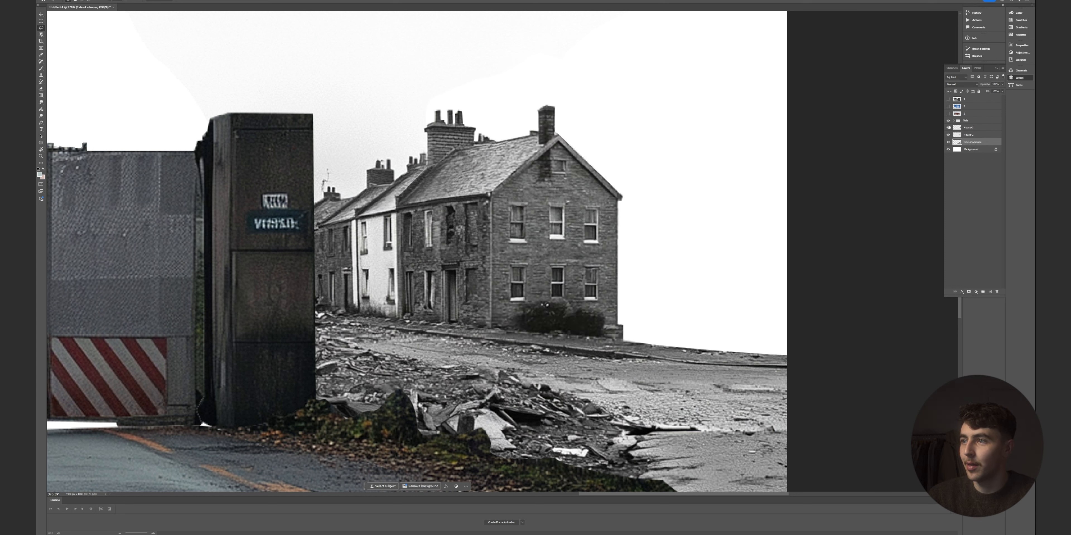
Hide the House-1 and House-2 layers and move the Side of a house layer above them
left_click(948, 128)
left_click_drag(971, 142, 970, 124)
left_click(970, 135)
left_click_drag(651, 147, 647, 167)
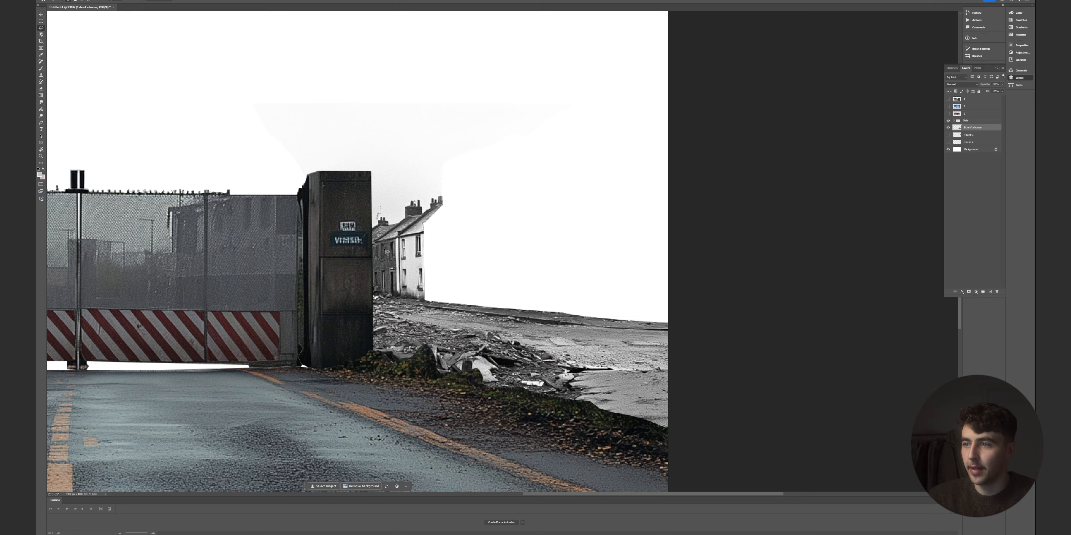
Outline the missing side wall of the white third house with the Pen tool and convert the path into a selection
scroll(425, 245, "up", 3)
key("p")
left_click(516, 206)
left_click(512, 353)
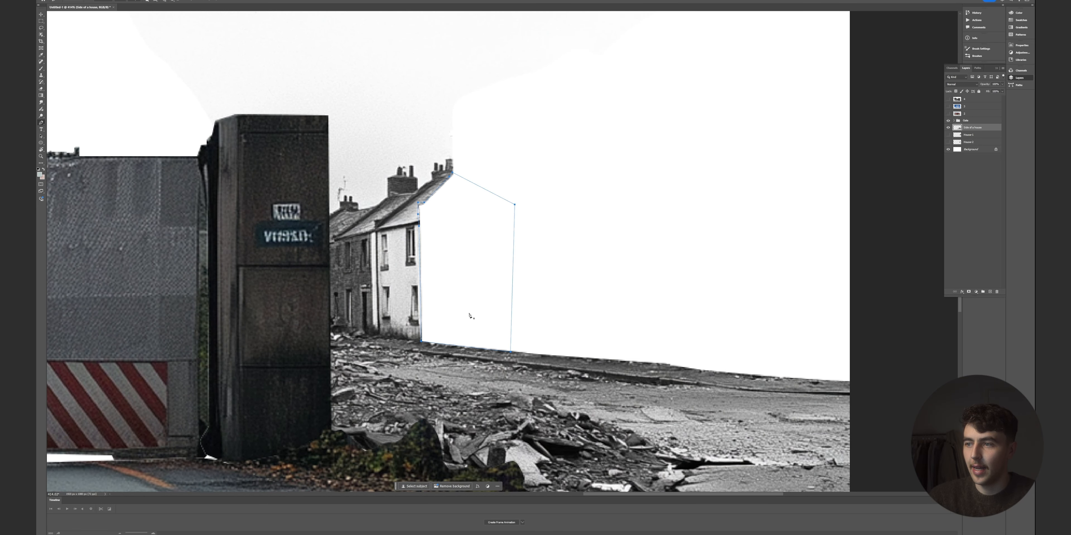
right_click(470, 311)
left_click(495, 334)
key("Return")
Fill the selection using Generative Fill with the prompt "Side of the house" and choose the third variation
left_click(433, 358)
type("Side of the house")
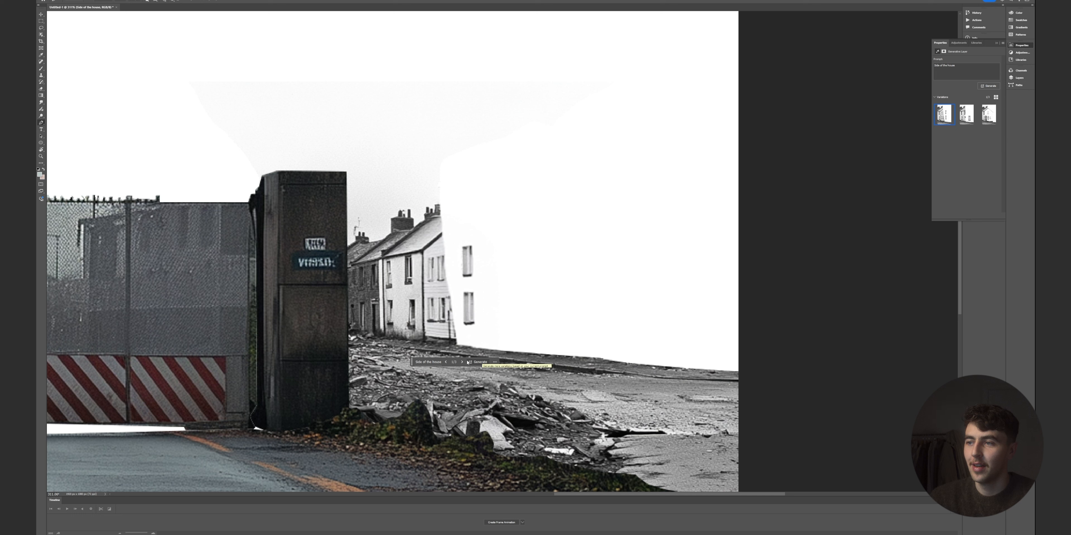
left_click(462, 362)
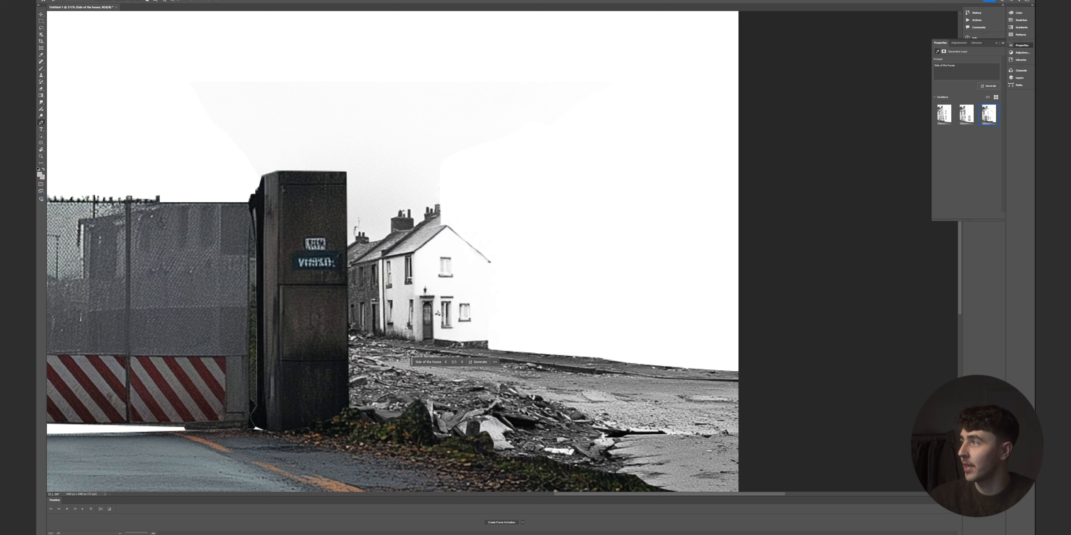
Merge the generated Side of the house layer with the Side of a house layer
left_click(1020, 78)
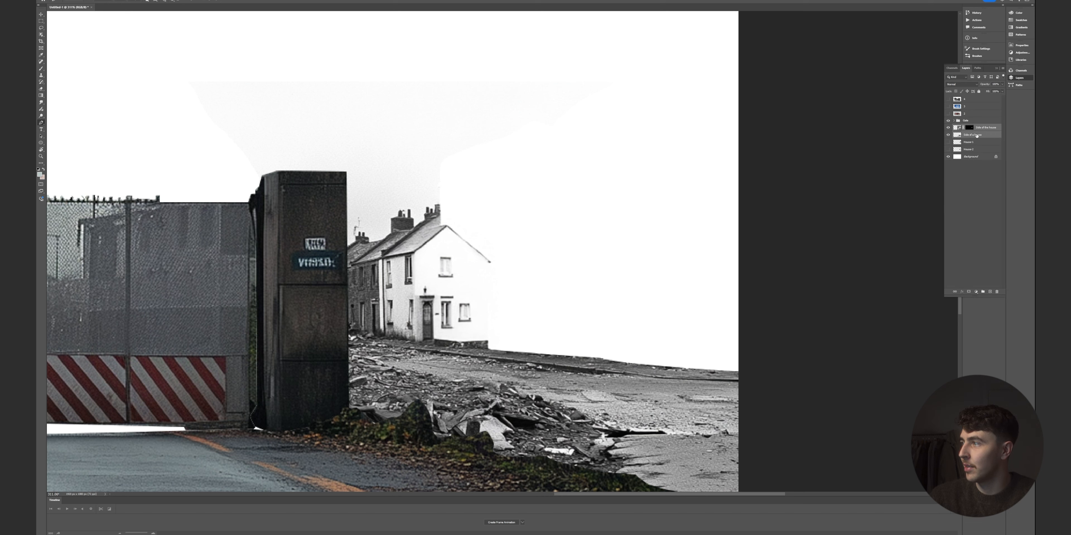
right_click(978, 136)
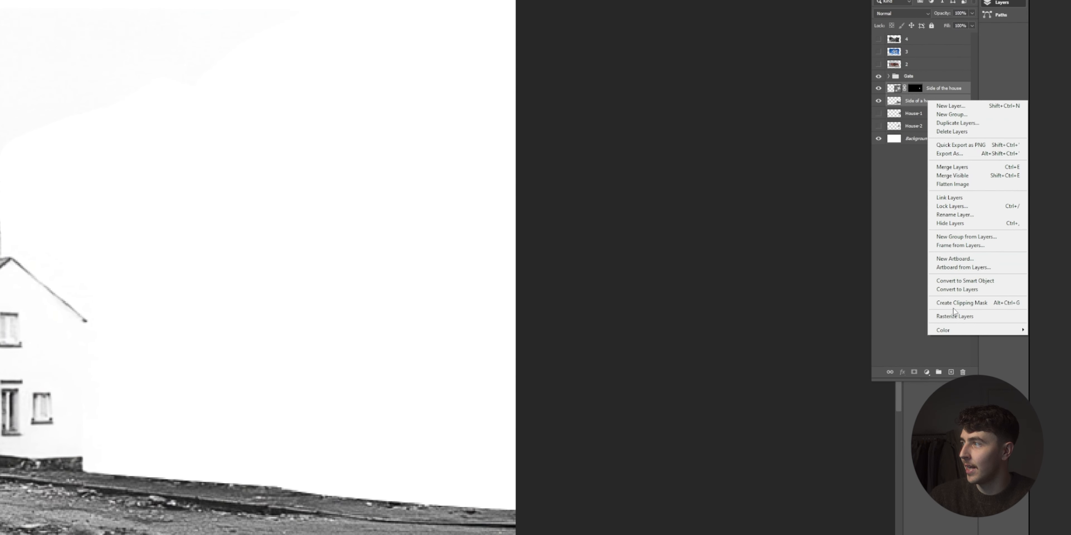
left_click(960, 167)
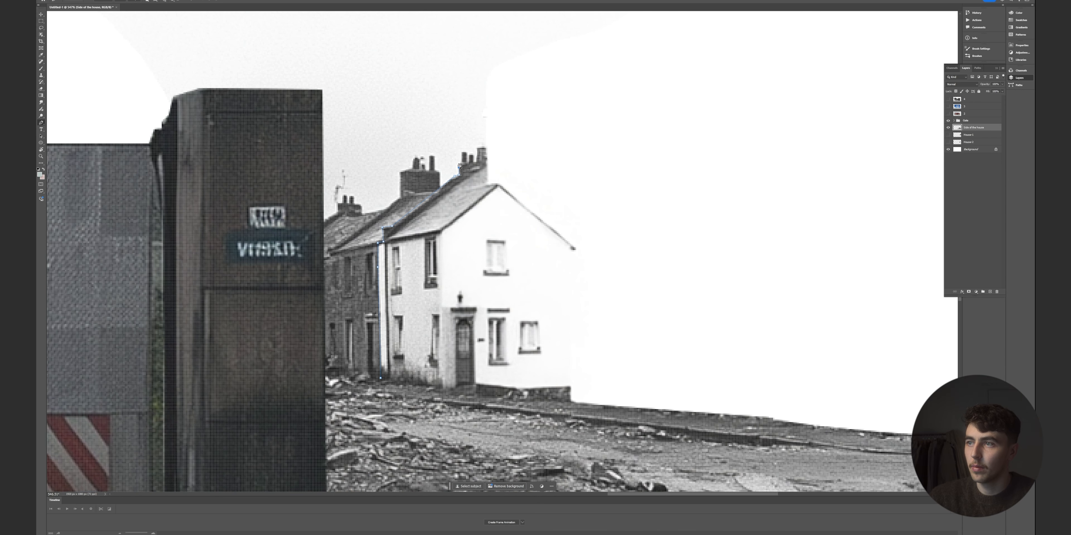
Trace the white third house with the Pen tool around its chimneys, roof and generated side wall
left_click(460, 161)
left_click(460, 151)
left_click(466, 151)
left_click(468, 155)
left_click(472, 155)
left_click(477, 162)
left_click(476, 151)
left_click(487, 148)
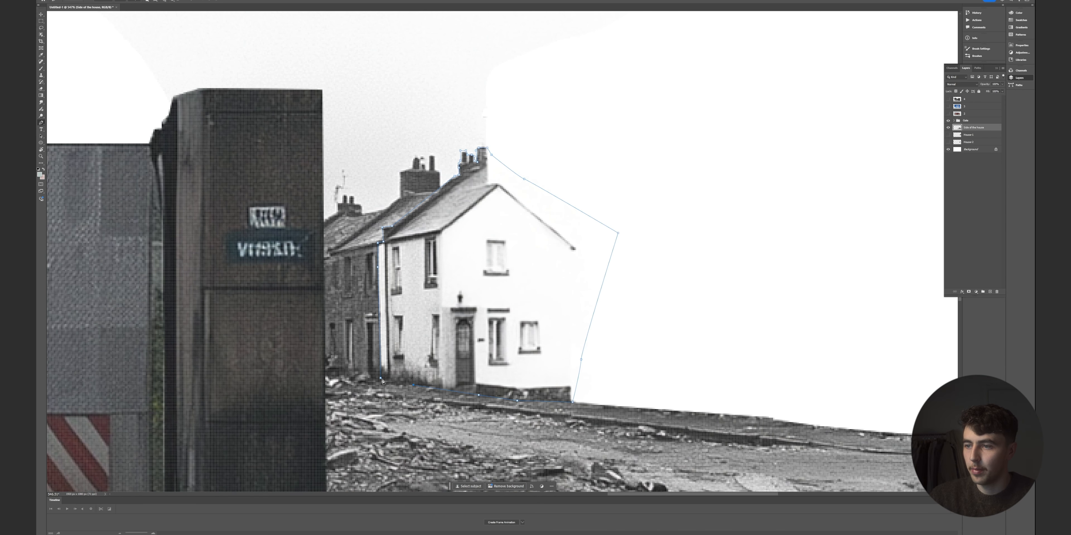
Convert the white house's path into a selection and cut it onto a new layer
right_click(408, 375)
left_click(420, 393)
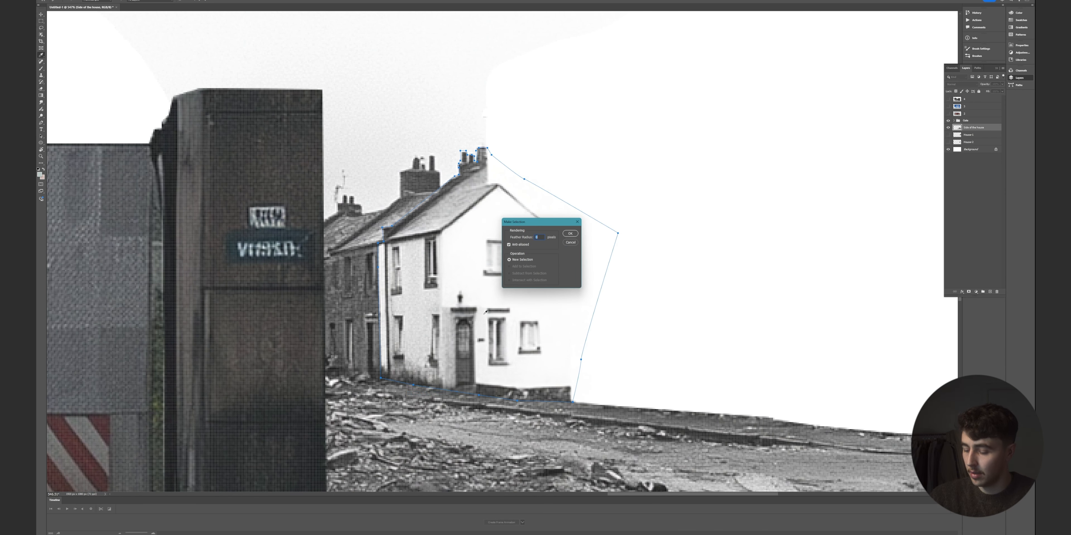
left_click(570, 234)
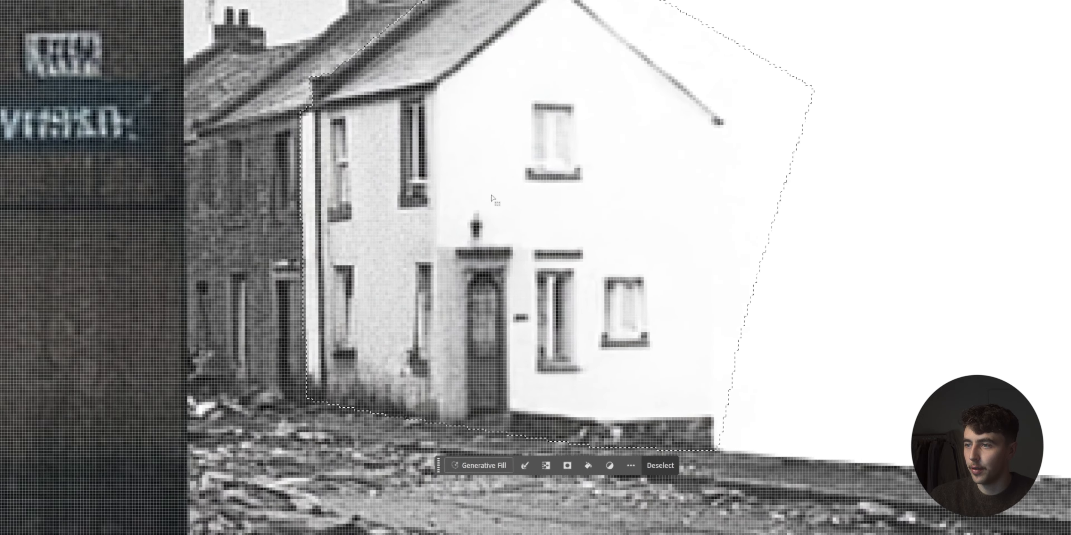
right_click(491, 198)
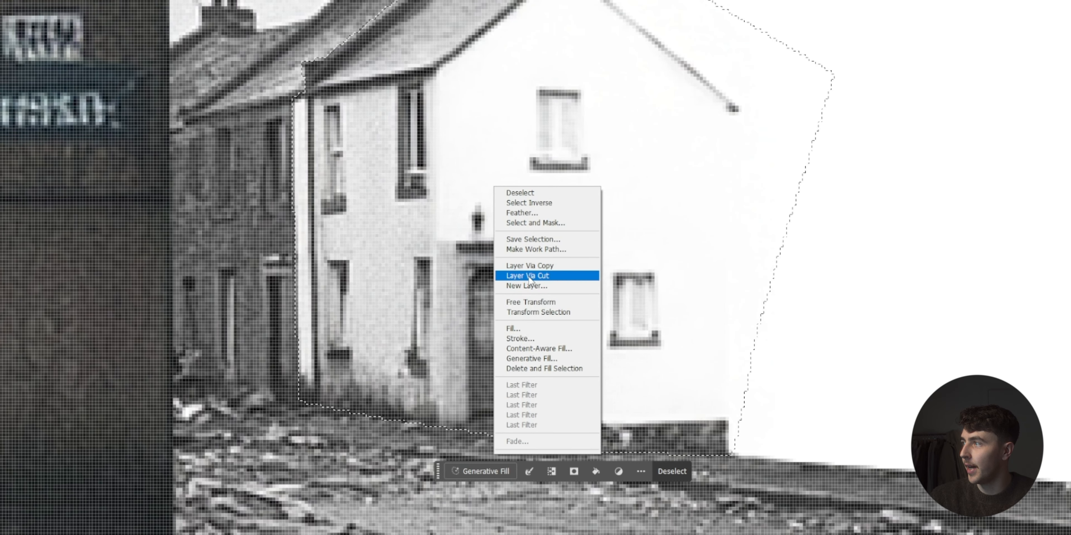
left_click(533, 278)
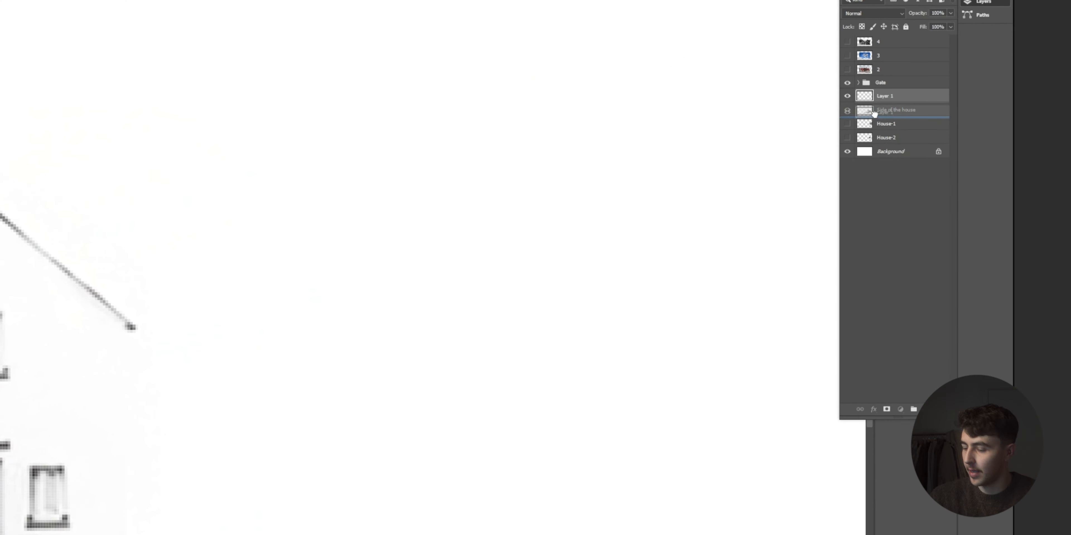
Place the cut-out white house layer beneath Side of the house and name it House-3
double_click(885, 110)
type("House")
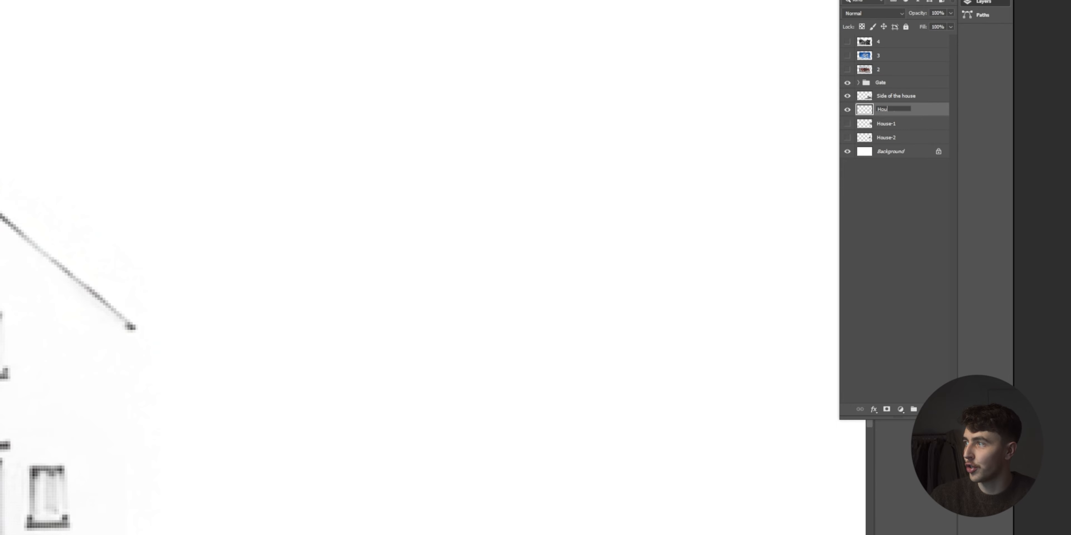
type("-3")
key("Return")
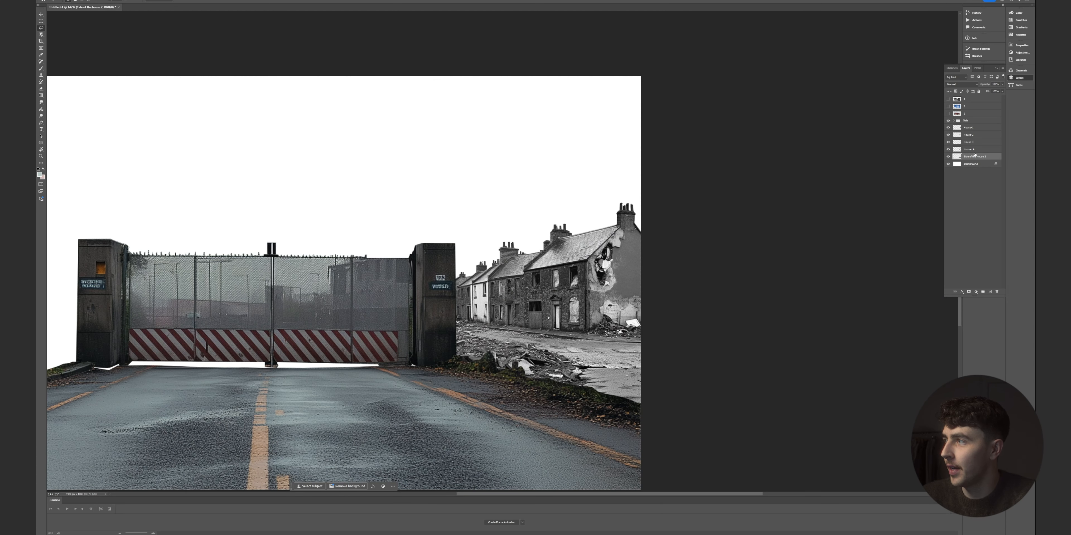
Move the Side of the house street layer above the House layers and lasso and delete its leftover white patch beside the end house
left_click_drag(973, 160, 970, 131)
scroll(541, 322, "up", 5)
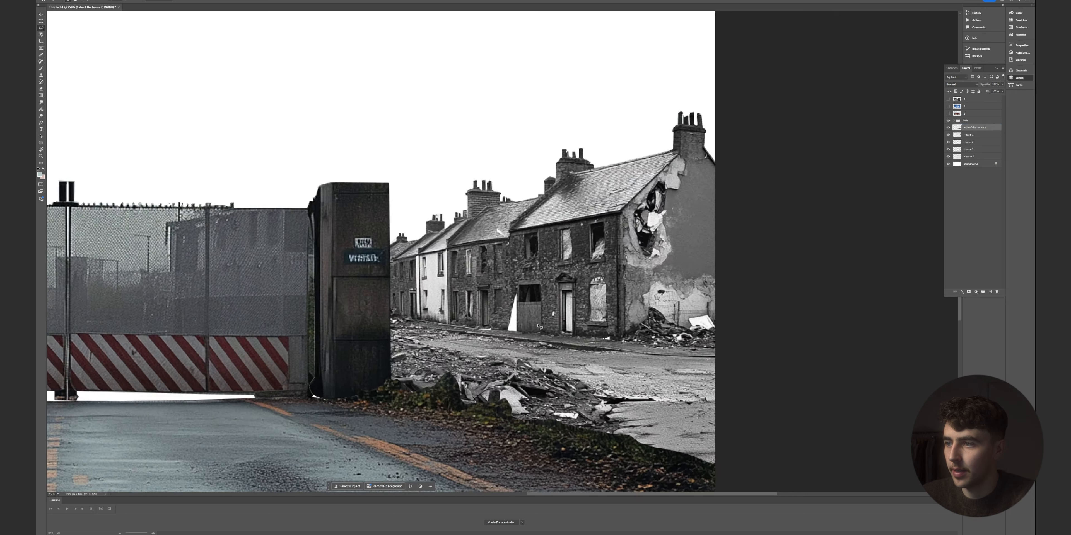
mouse_move(538, 287)
left_mouse_down()
mouse_move(502, 263)
mouse_move(491, 331)
left_mouse_up()
key("Delete")
key("ctrl+d")
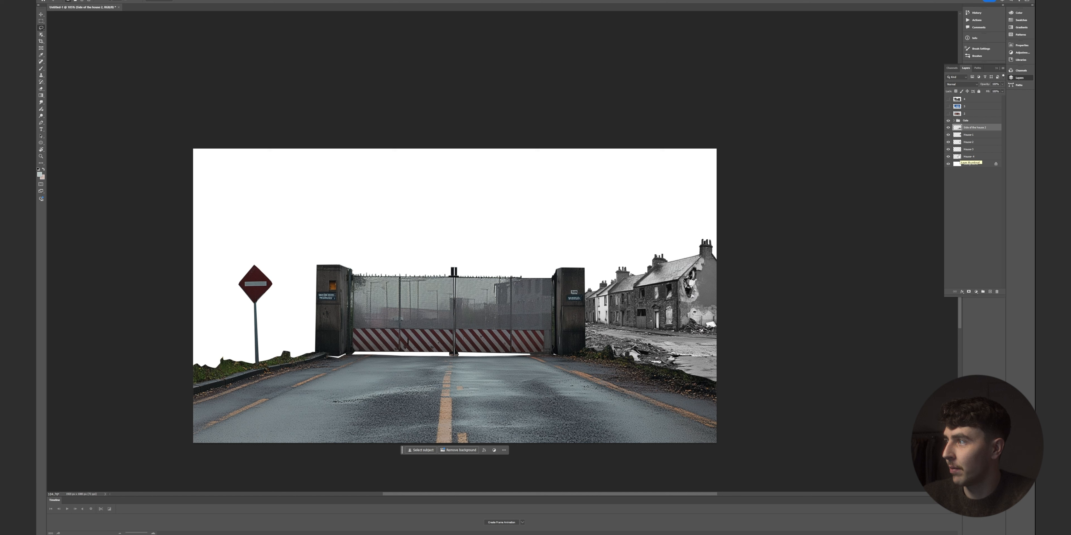
Group the Side of the house layer and all House layers, and name the group Right Side
left_click(969, 157, "shift")
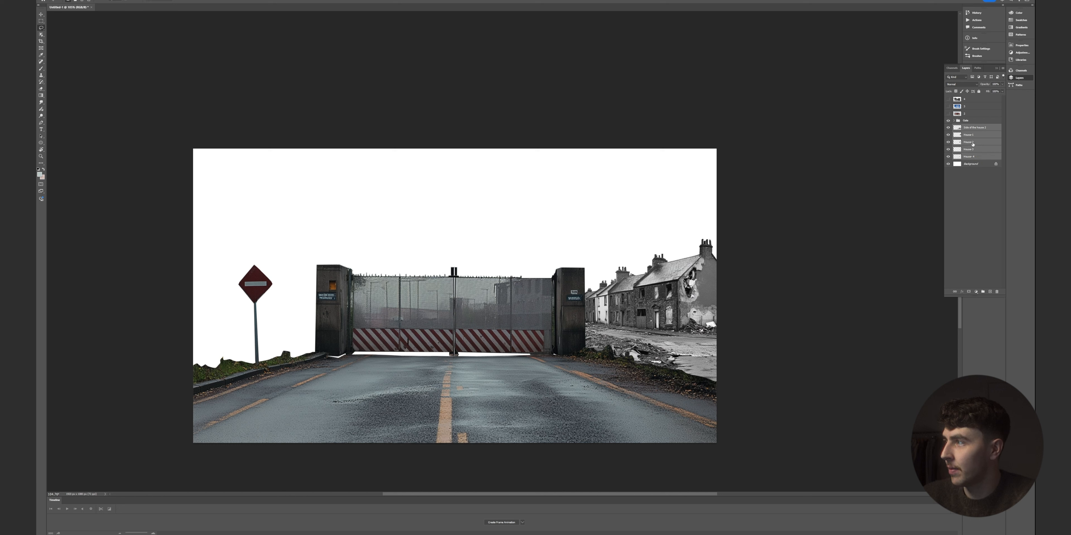
left_click(983, 292)
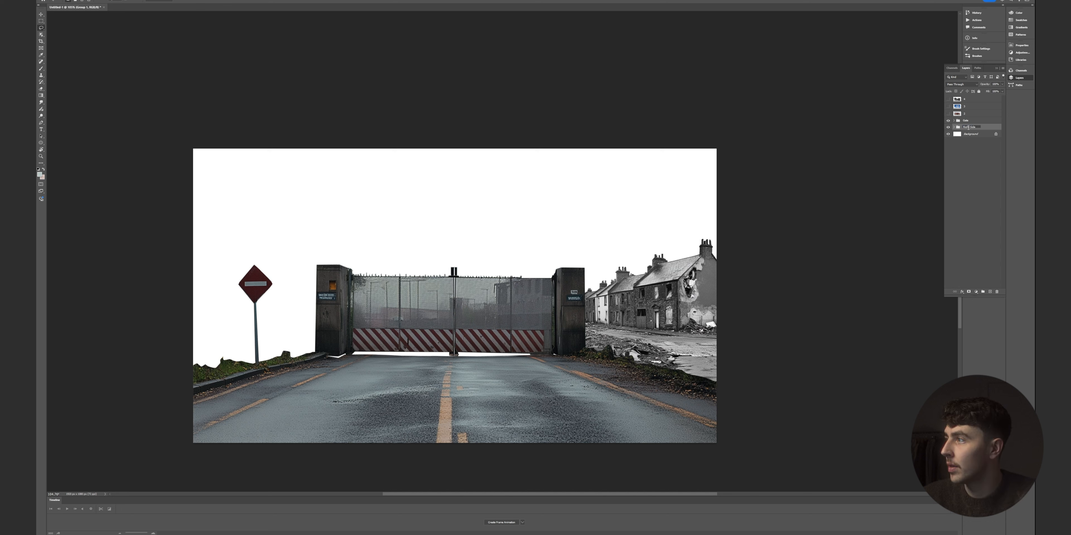
left_click(965, 113)
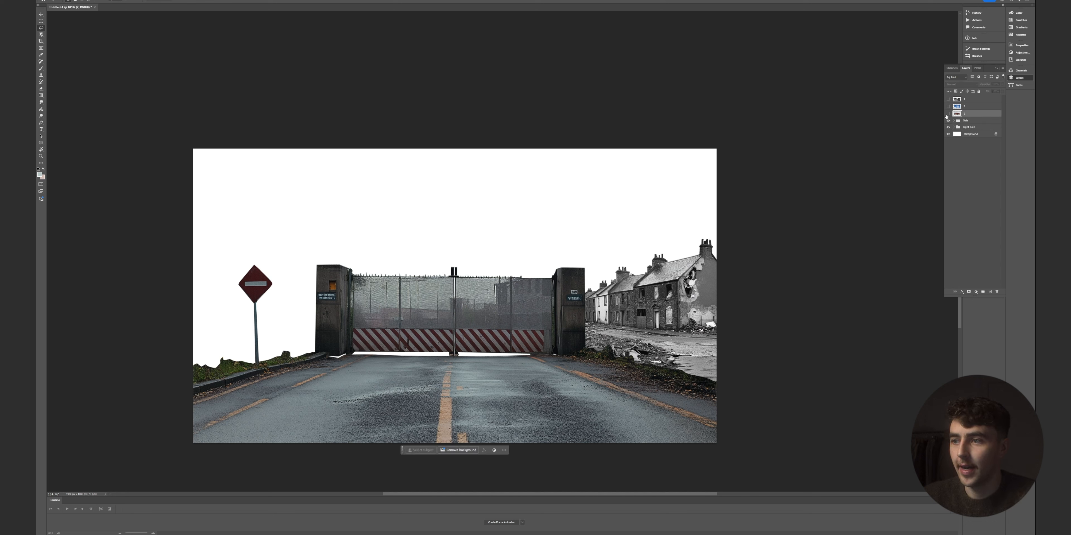
Show layer 2 and move its red terrace image over the left part of the canvas
left_click(948, 115)
key("v")
left_click_drag(546, 297, 415, 280)
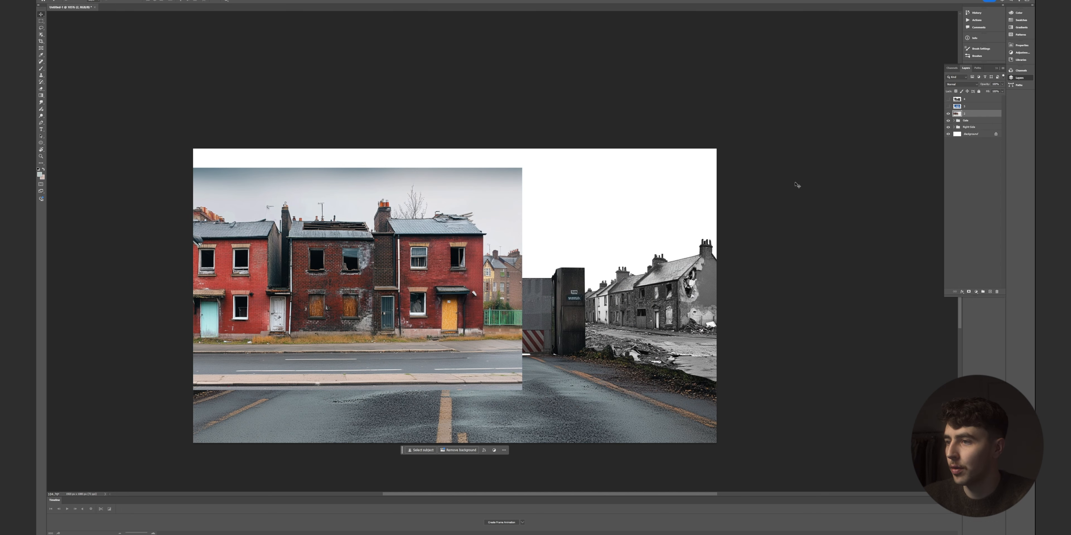
Delete the layer 4 wasteland image and move layers 3 and 2 below the Gate and Right Side groups
left_click(948, 98)
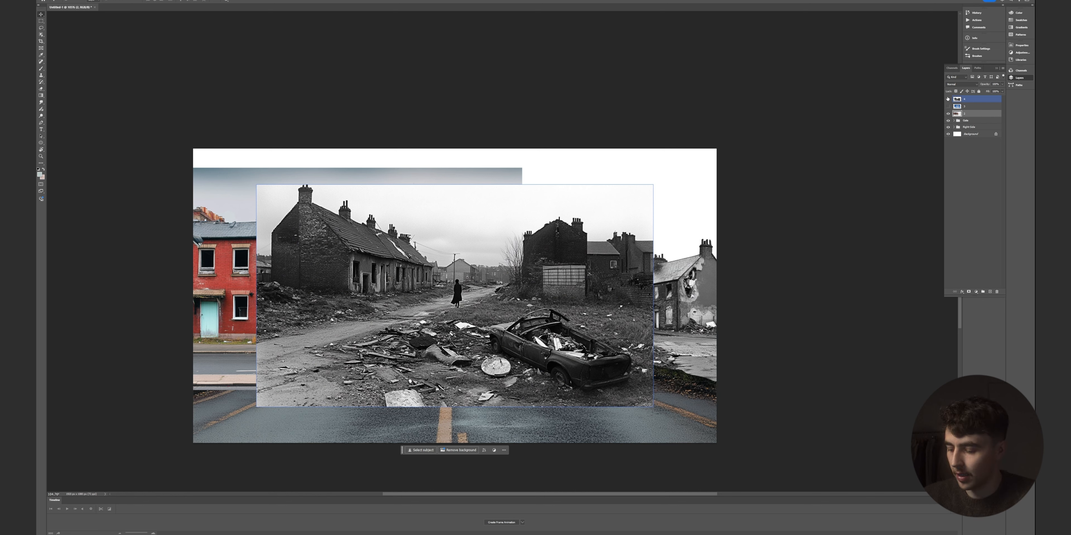
left_click(973, 100)
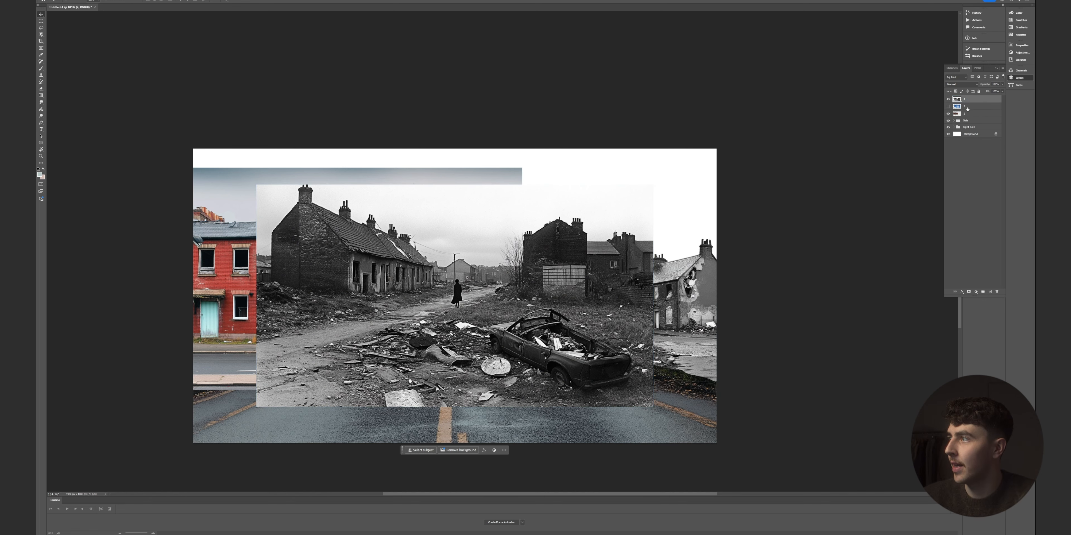
key("Delete")
left_click_drag(977, 100, 977, 120)
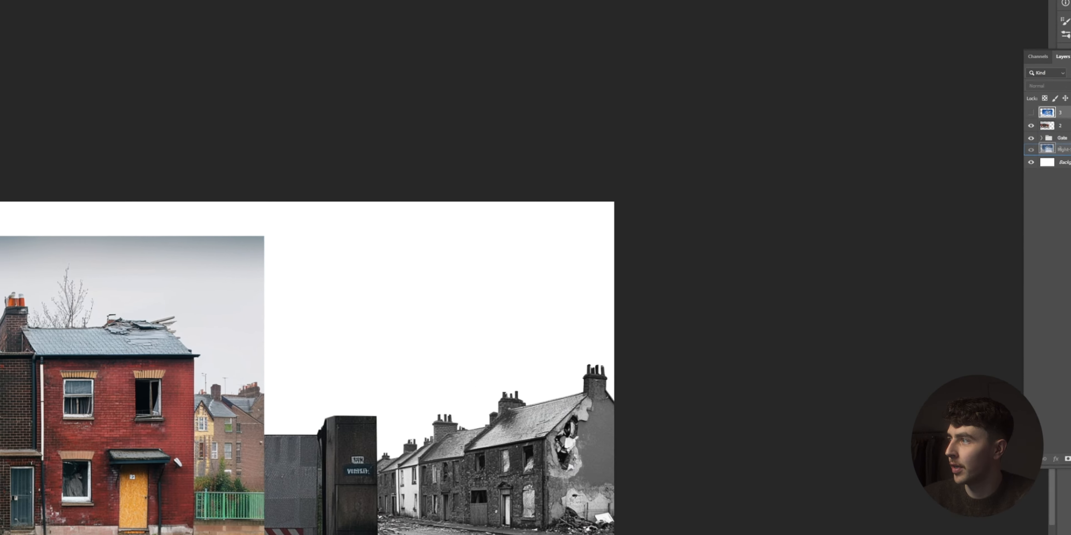
left_click_drag(1064, 149, 1064, 154)
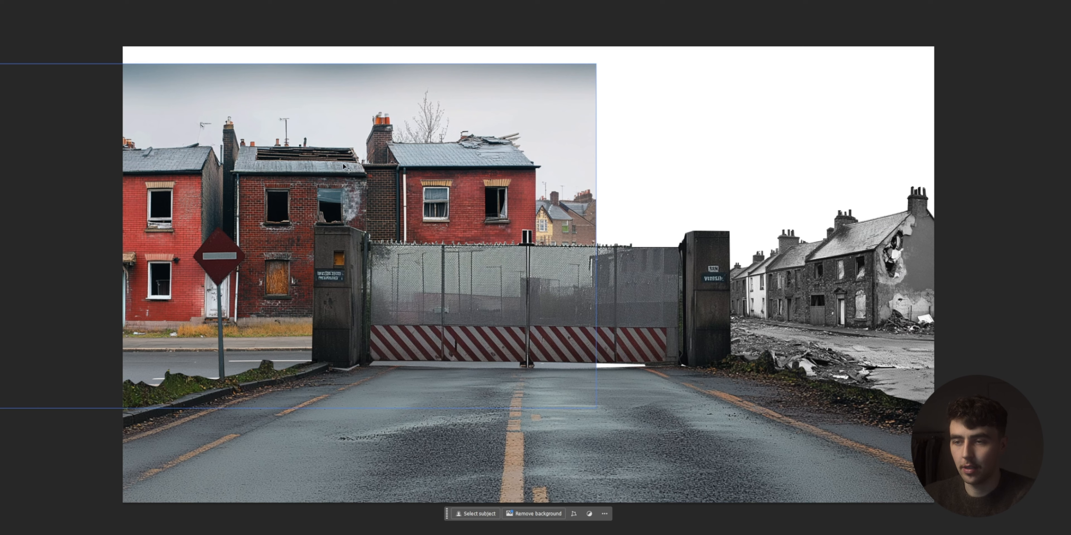
Scale down the red terrace image and position it behind the road sign, with its edge tucked behind the left gate pillar
left_click_drag(344, 166, 334, 198)
key("ctrl+t")
left_click_drag(280, 98, 281, 255)
left_click_drag(309, 419, 268, 362)
left_click_drag(240, 196, 240, 234)
left_click_drag(257, 324, 217, 324)
left_click_drag(200, 383, 200, 394)
left_click_drag(278, 342, 267, 332)
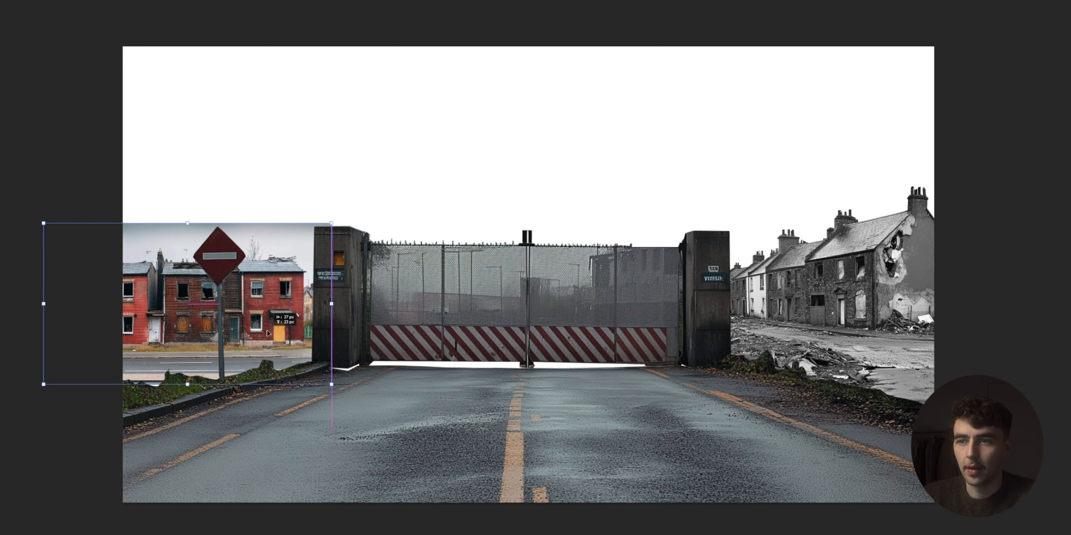
left_click(36, 163)
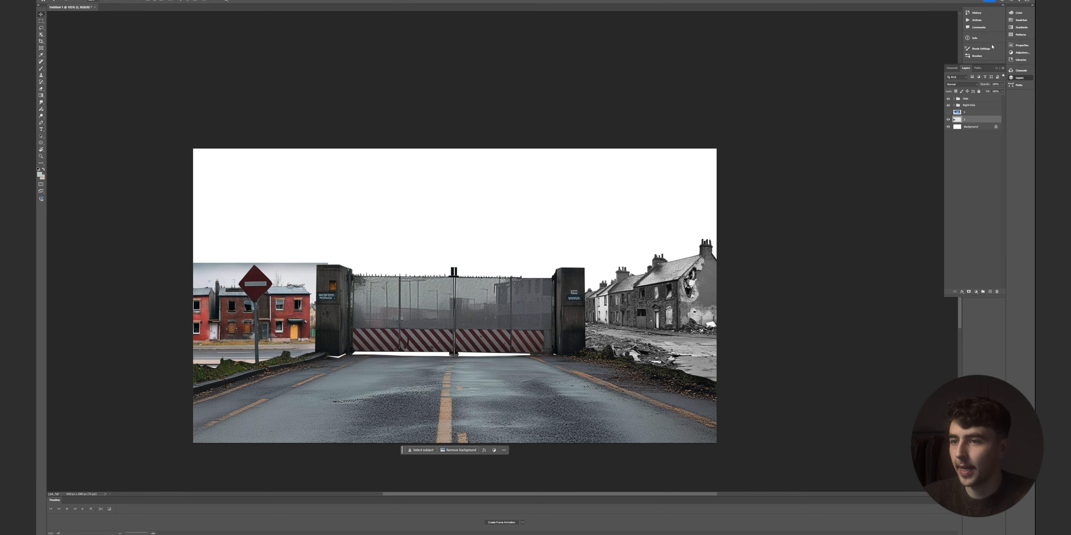
Hide the Gate and Right Side groups and trace the leftmost red house and its chimney with the Pen tool
scroll(235, 335, "up", 5)
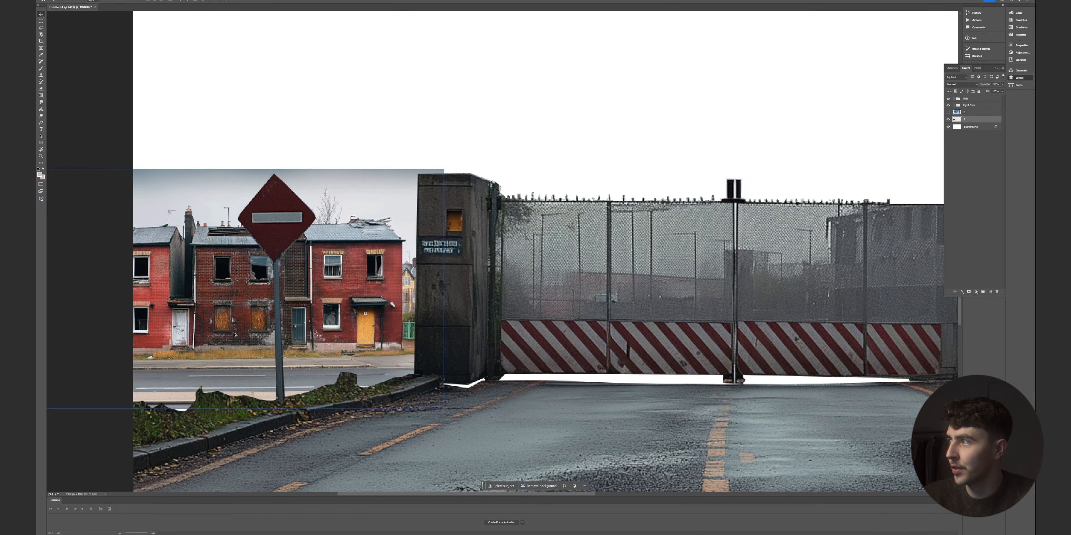
scroll(235, 335, "up", 2)
left_click(950, 100)
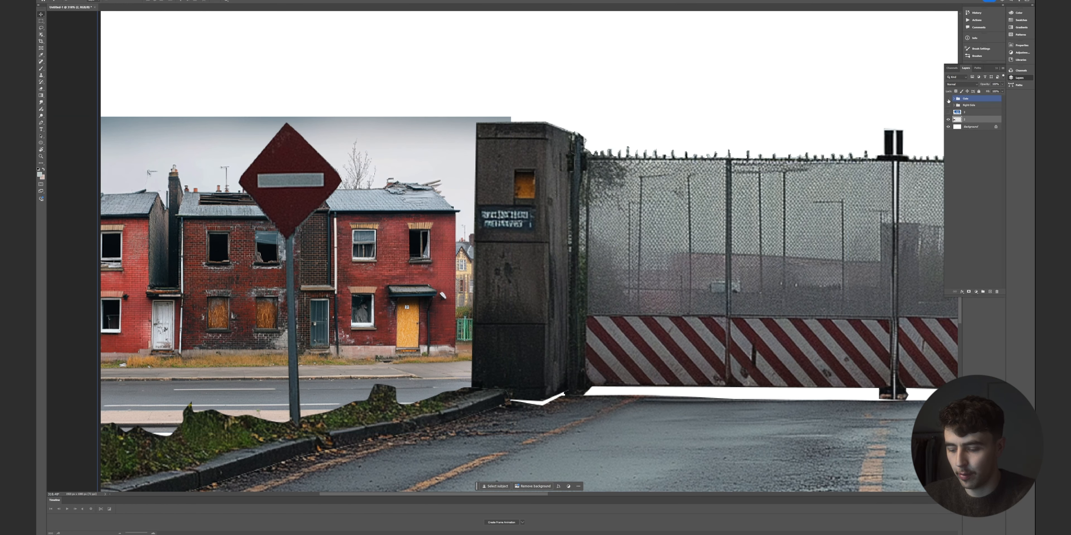
left_click(949, 100)
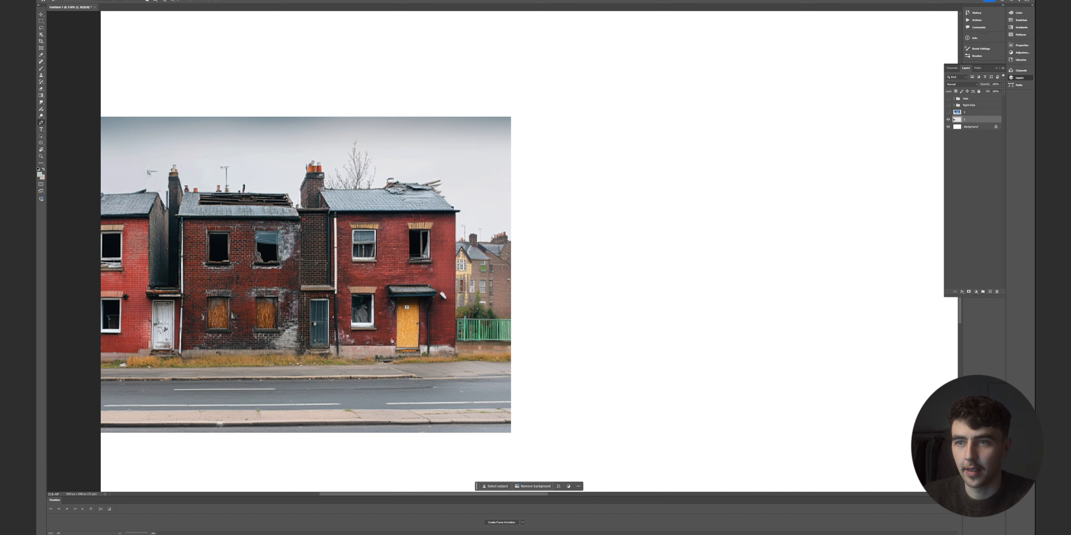
scroll(246, 307, "left", 3)
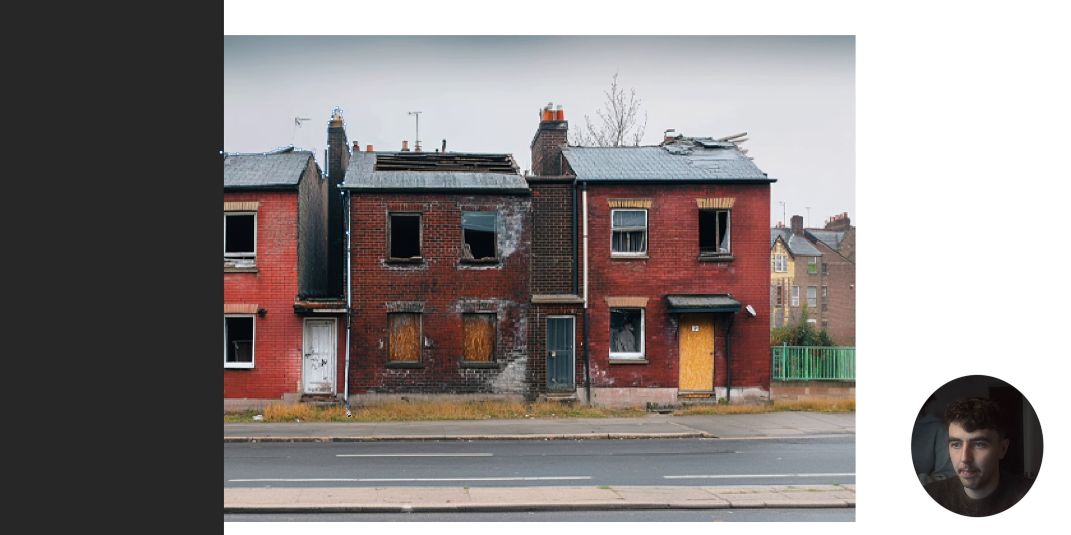
left_click(311, 406)
Trace the burnt middle house with the Pen tool along its damaged roof, right wall, base and left edge
left_click(352, 140)
left_click(432, 151)
left_click(490, 153)
left_click(513, 154)
left_click(532, 192)
left_click(531, 297)
left_click(530, 404)
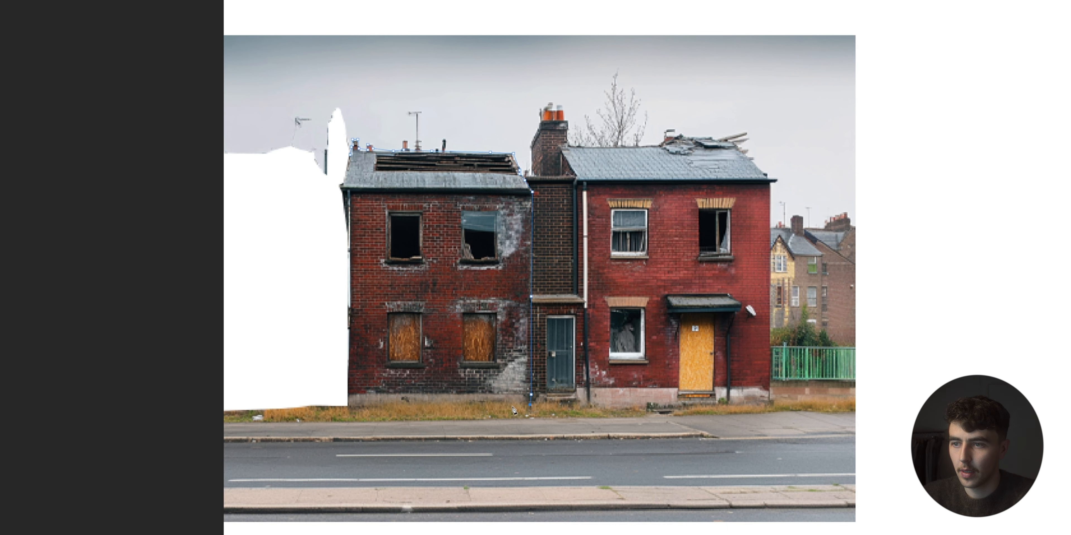
left_click(394, 407)
left_click(343, 406)
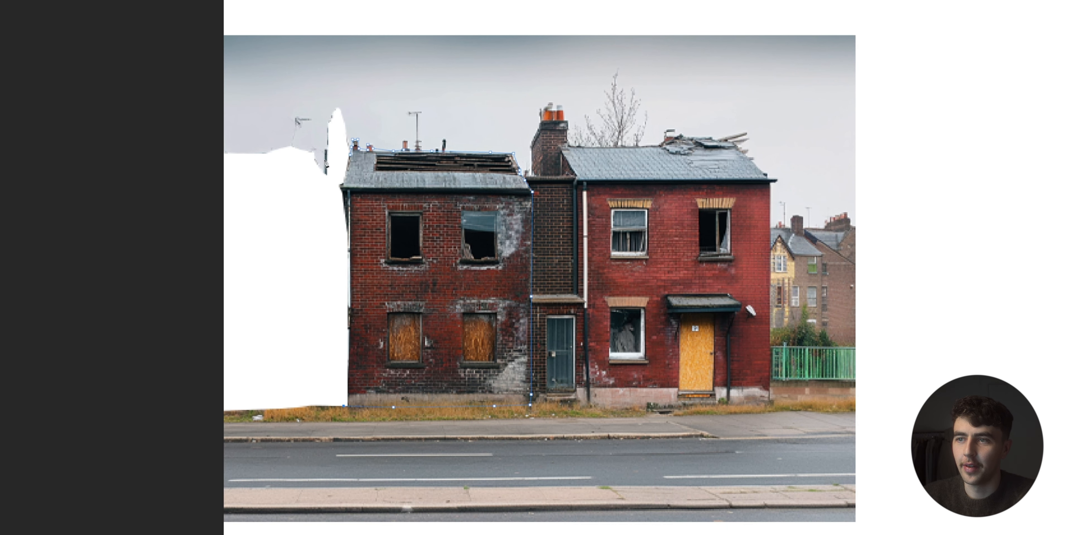
left_click(339, 216)
left_click(331, 191)
left_click(331, 177)
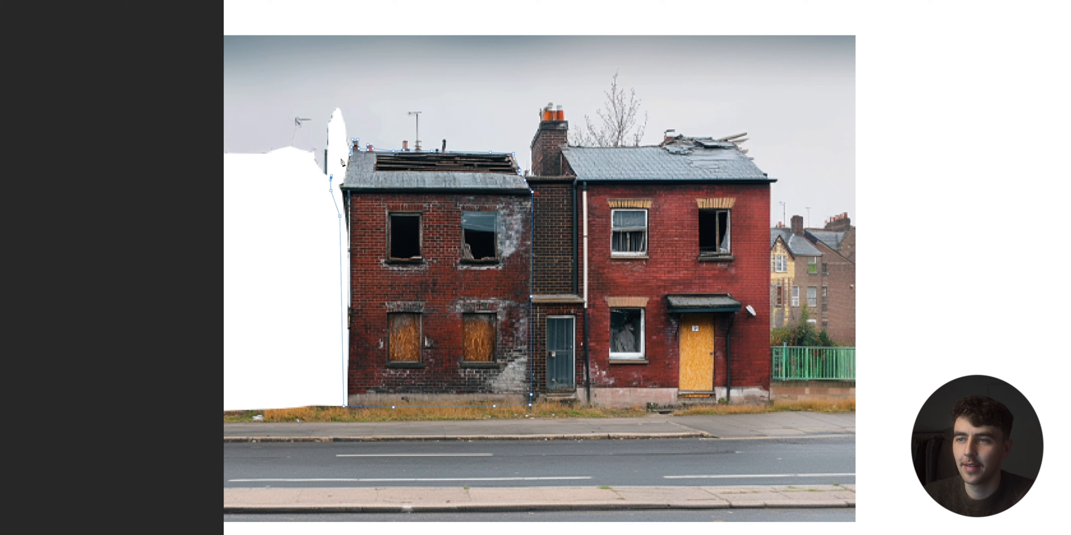
left_click(351, 156)
Convert the burnt middle house's path into a selection
right_click(360, 193)
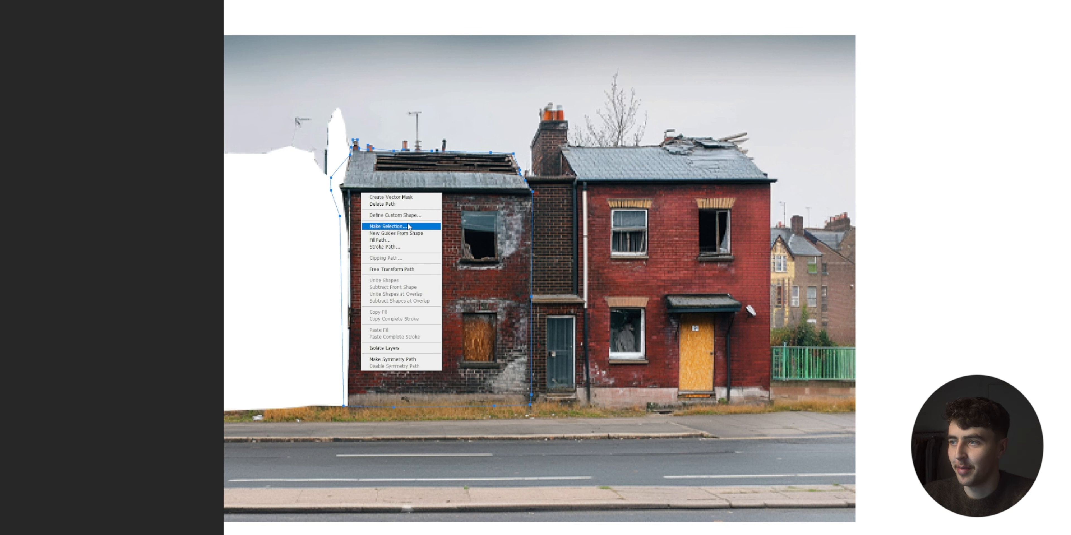
left_click(408, 226)
left_click(810, 215)
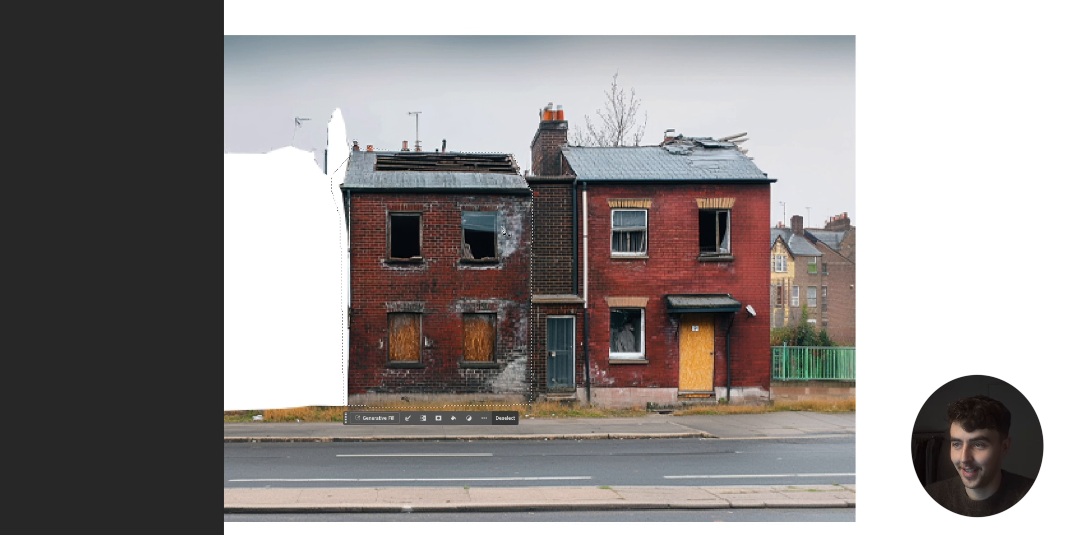
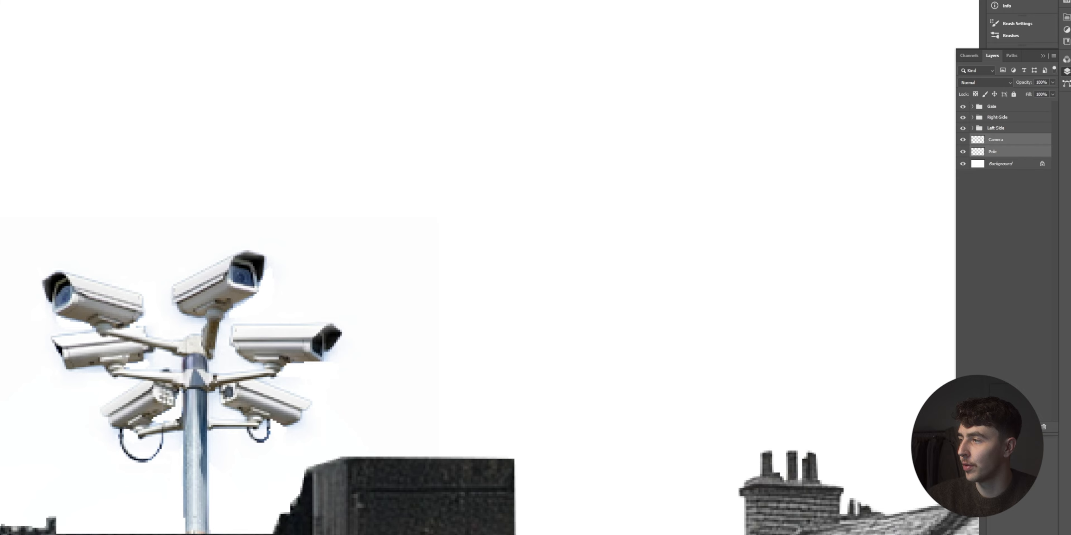
Group the Camera and Pole layers and name the group Cameras
key("ctrl+g")
double_click(995, 138)
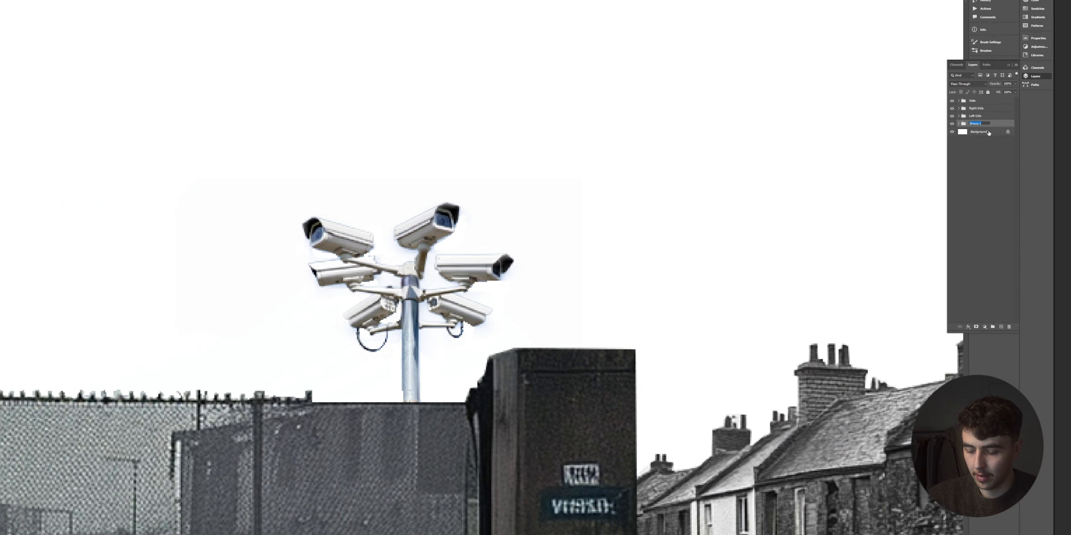
type("Cameras")
key("Return")
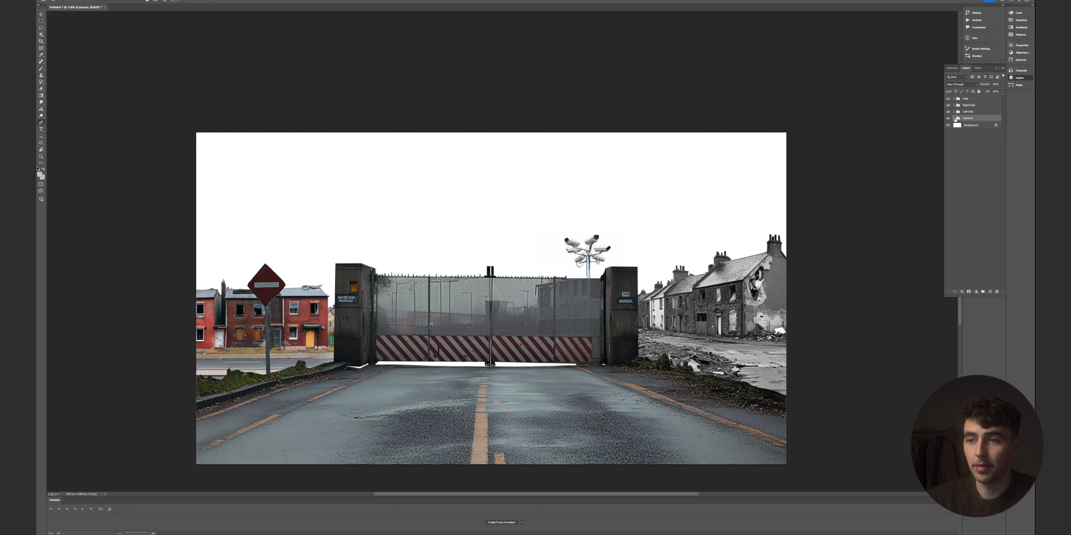
Expand the Cameras, Right Side, Left Side and Gate groups to review the layers they contain
left_click(954, 118)
left_click(956, 106)
left_click(954, 106)
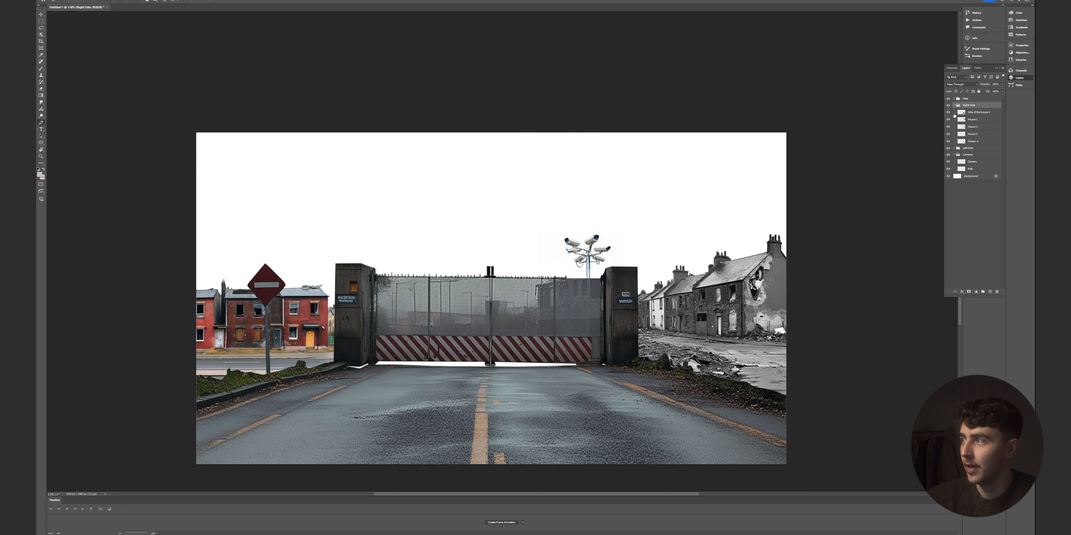
left_click(956, 112)
left_click(955, 99)
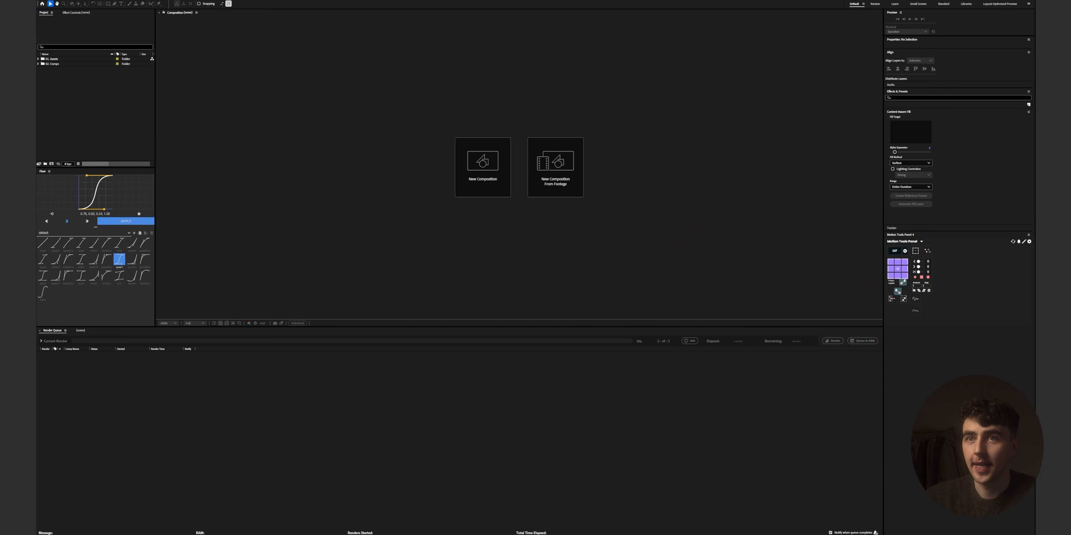
Switch to After Effects and start a new composition with a width of 1920 px and a height of 1080 px
left_click(55, 59)
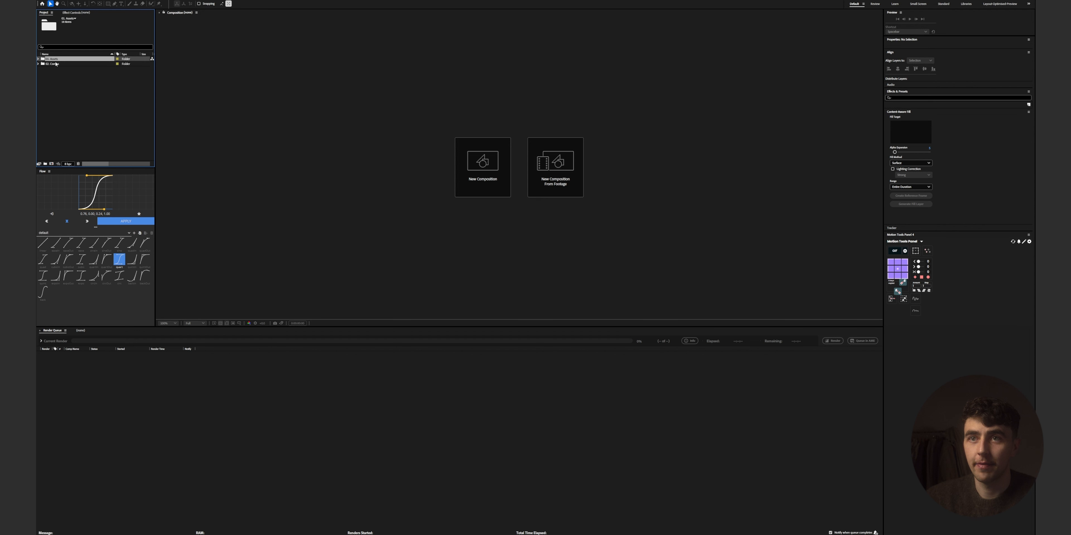
left_click(64, 65)
left_click(61, 60)
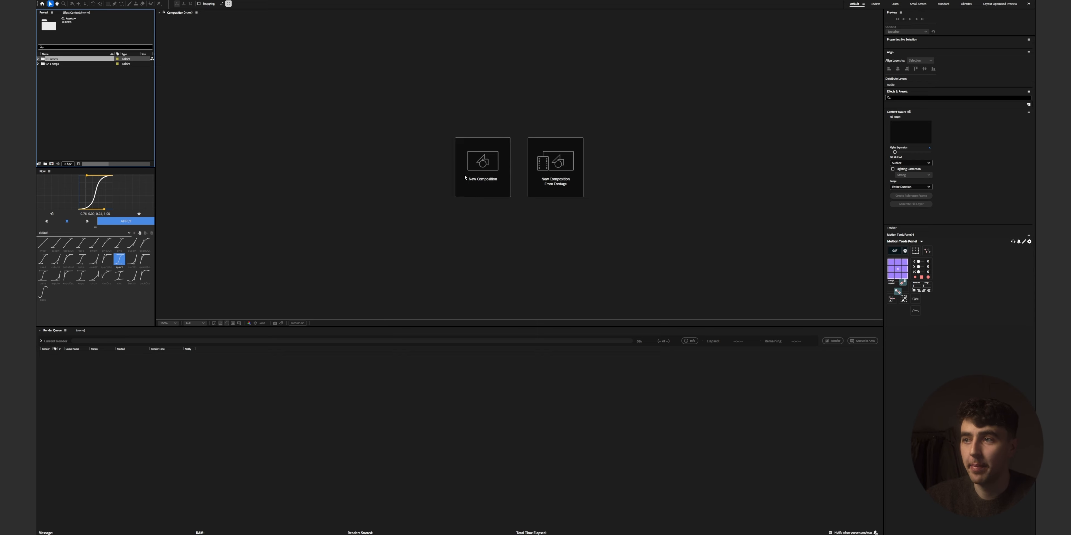
left_click(483, 166)
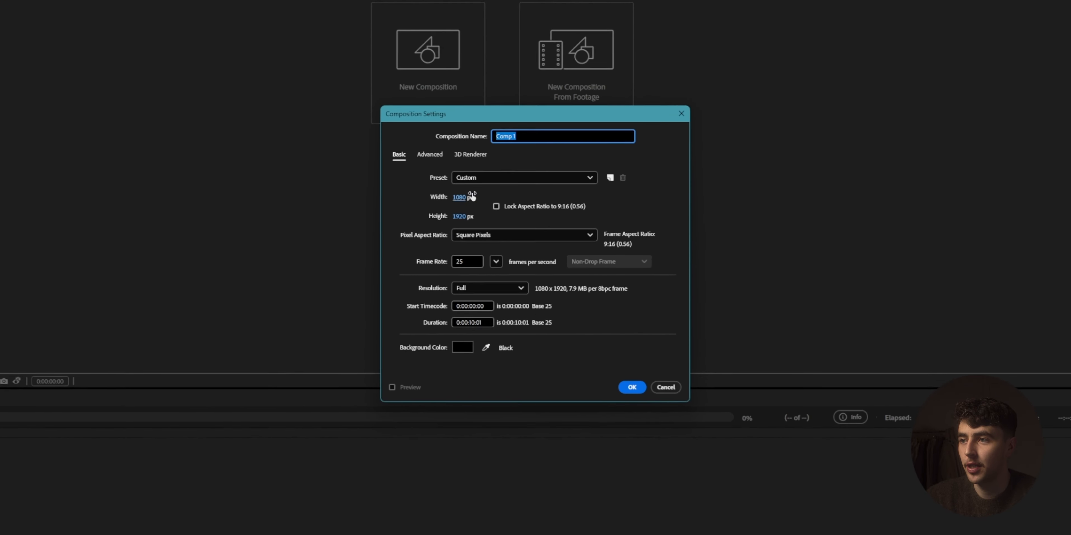
left_click(469, 196)
type("1920")
key("Tab")
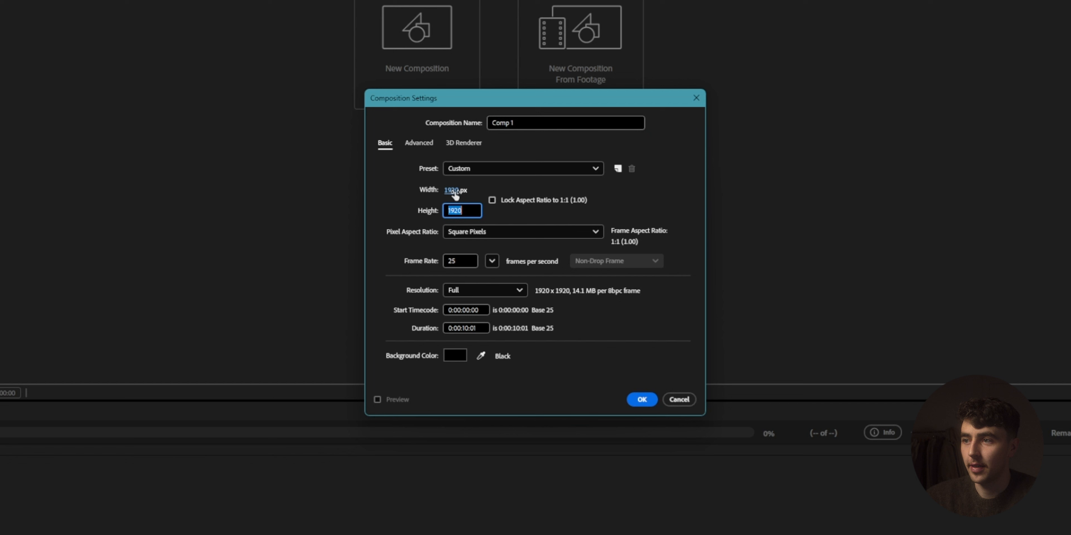
type("1080")
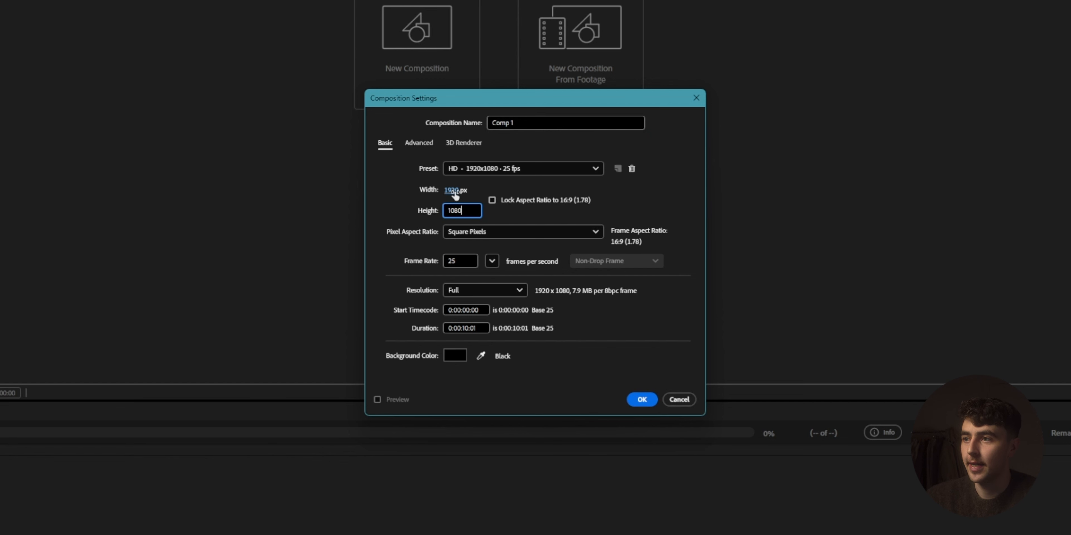
Name the composition Main-Comp, set its duration to 0:00:10:00 and create it
left_click(485, 123)
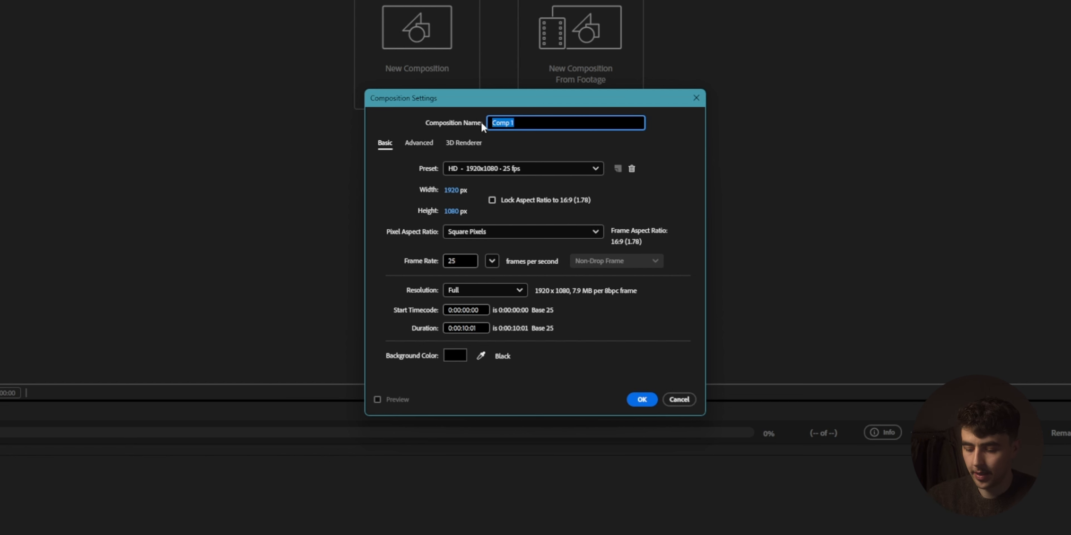
type("Main-Comp")
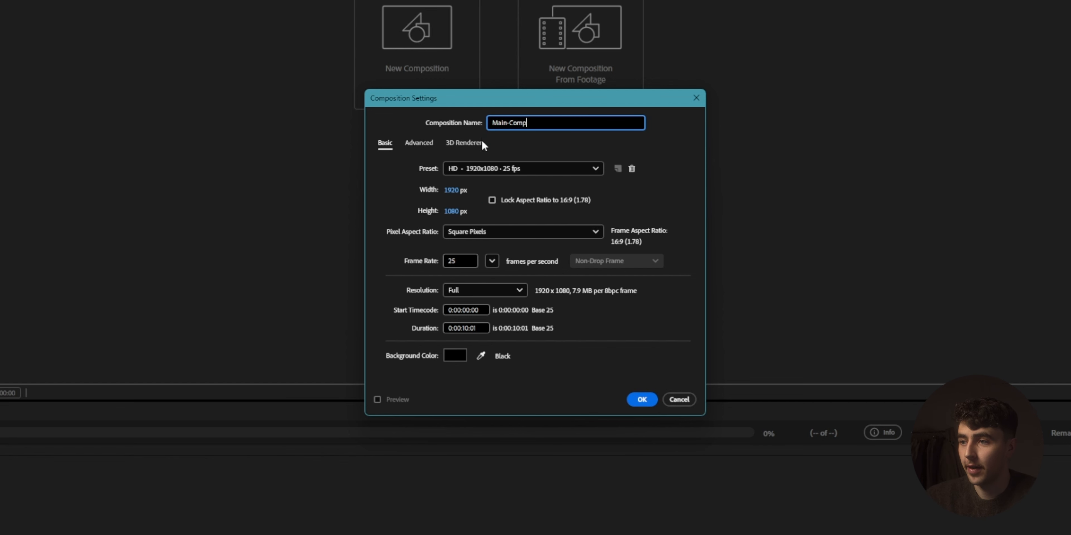
left_click(478, 328)
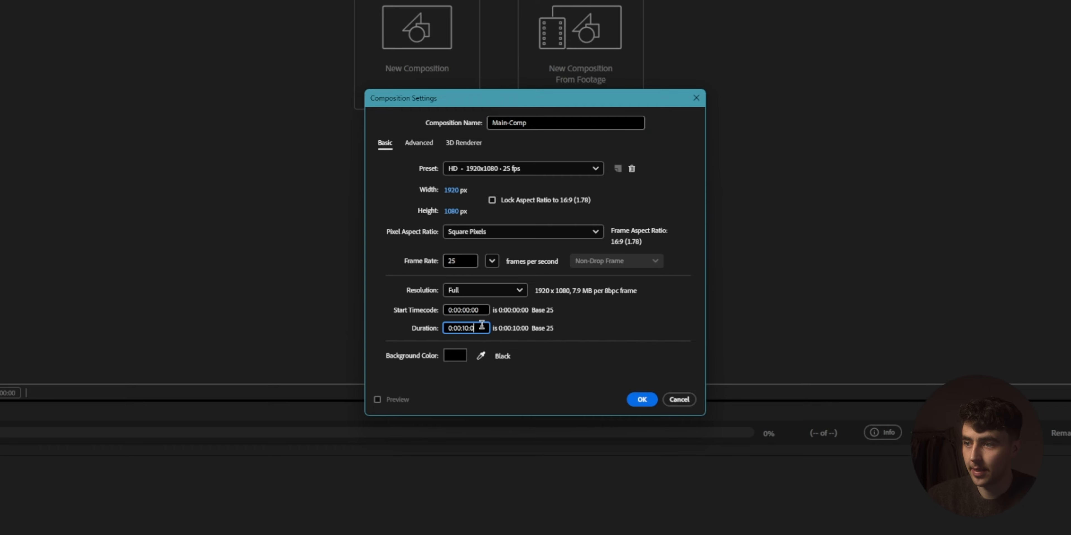
key("Return")
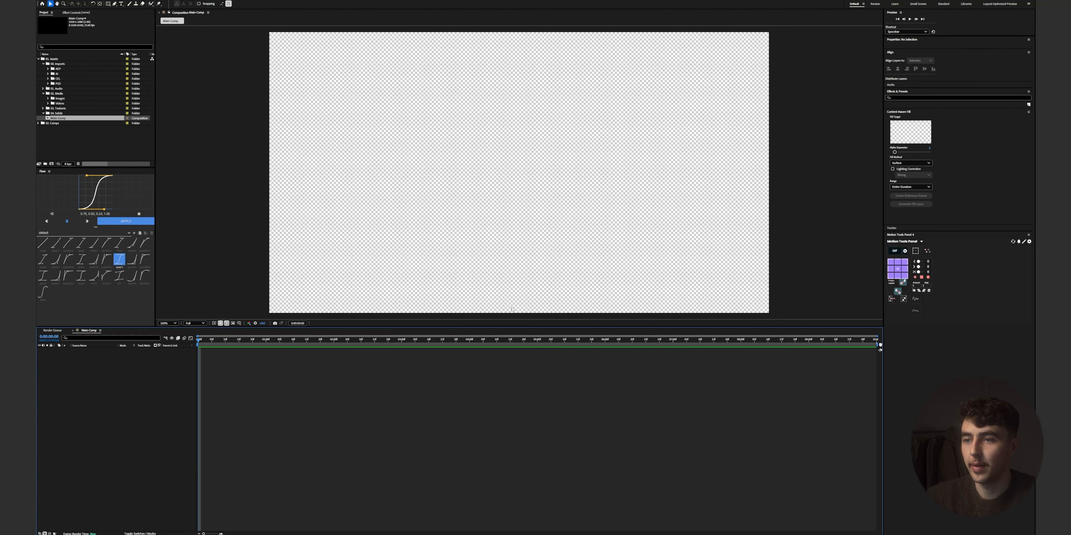
Import the Scene-Tutorial Photoshop file into the PSD project folder as a Composition with Editable Layer Styles
scroll(394, 230, "down", 1)
left_click(54, 85)
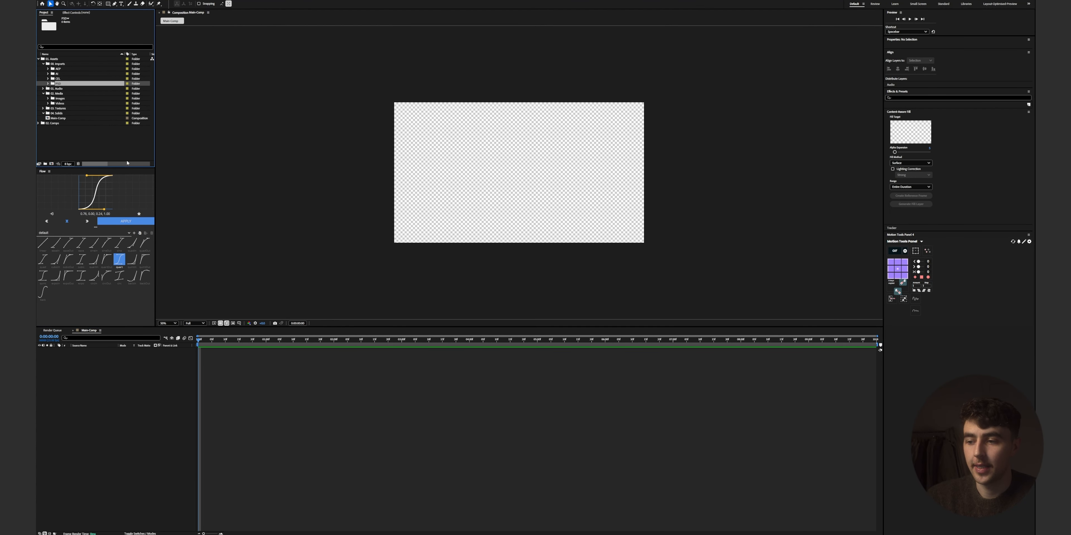
key("alt+Tab")
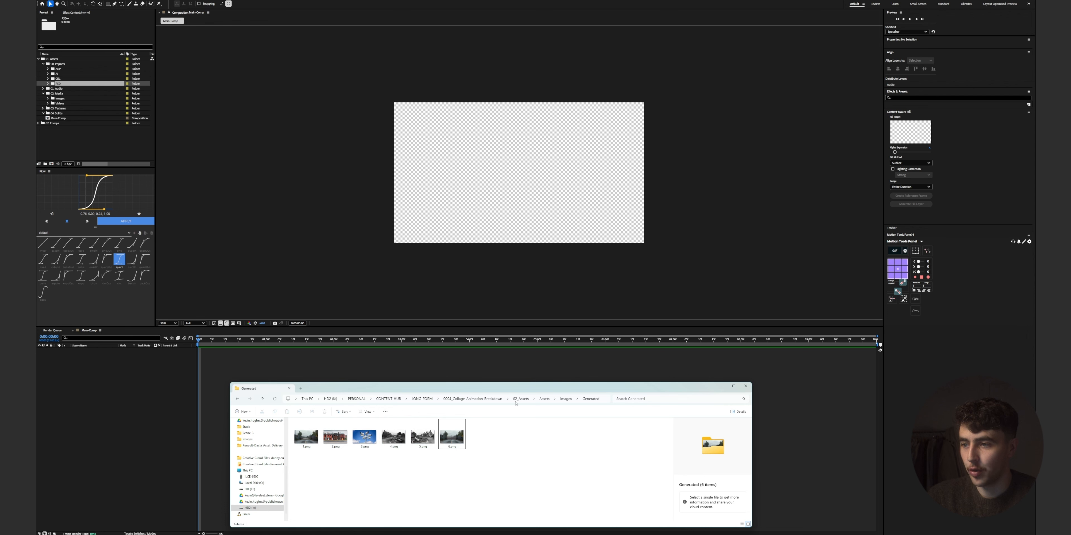
left_click(473, 400)
double_click(309, 467)
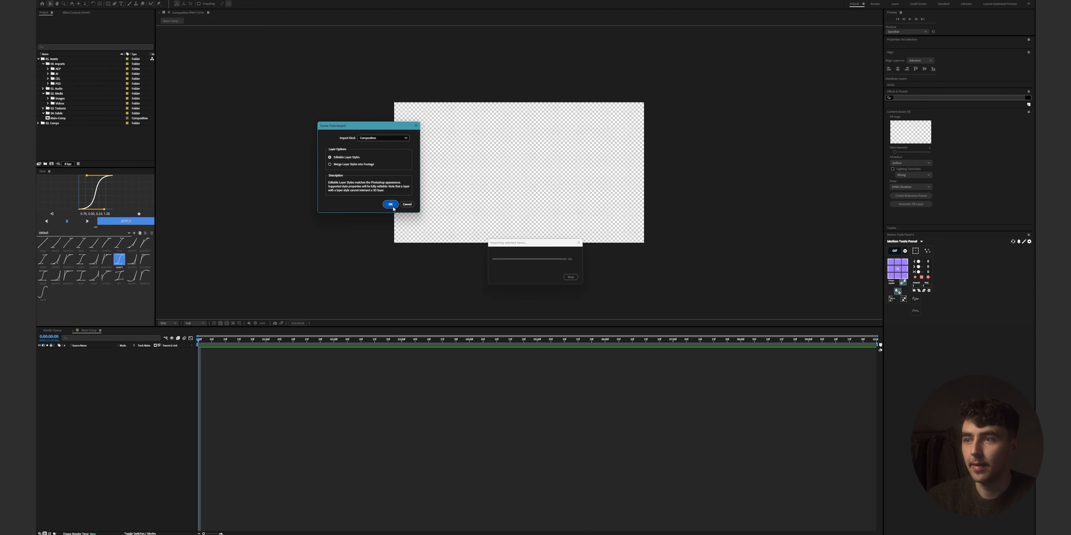
left_click(391, 206)
Place the imported scene composition in the Main-Comp timeline and un-precompose it into its groups
left_click_drag(69, 88, 102, 382)
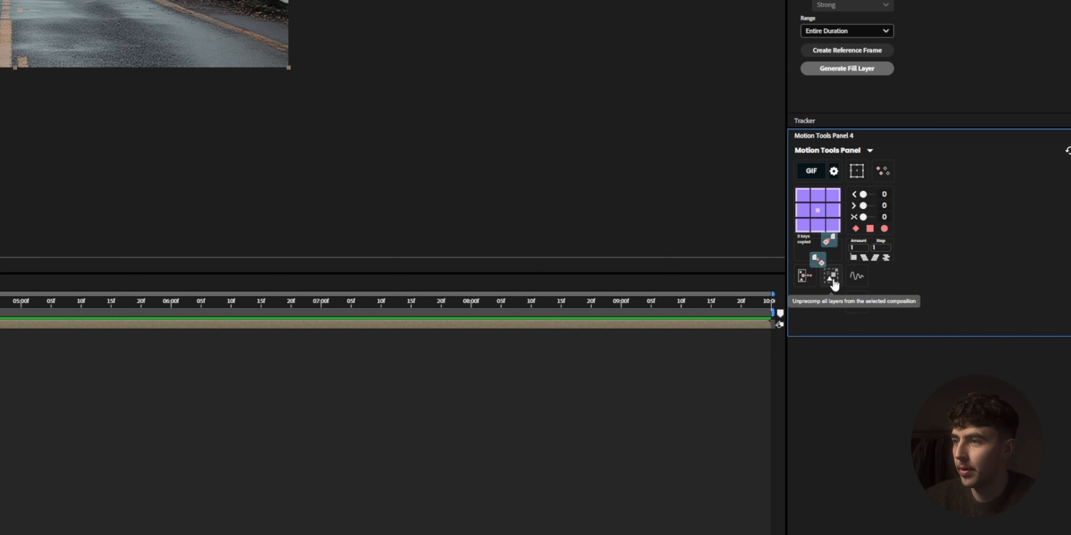
left_click(832, 277)
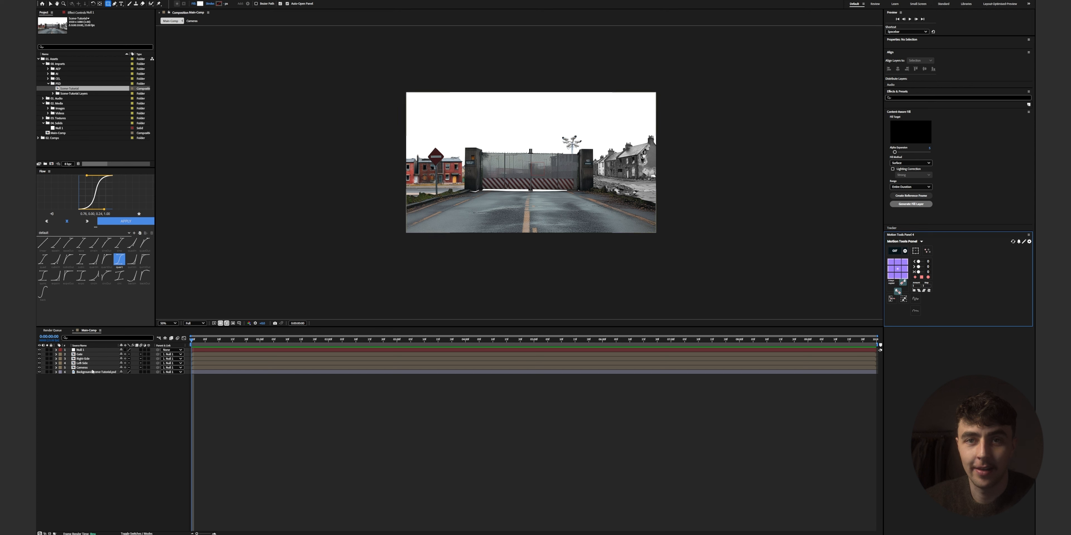
Hide the Right-Side, Left-Side and Cameras compositions and un-precompose the Gate composition into separate layers
left_click(82, 368)
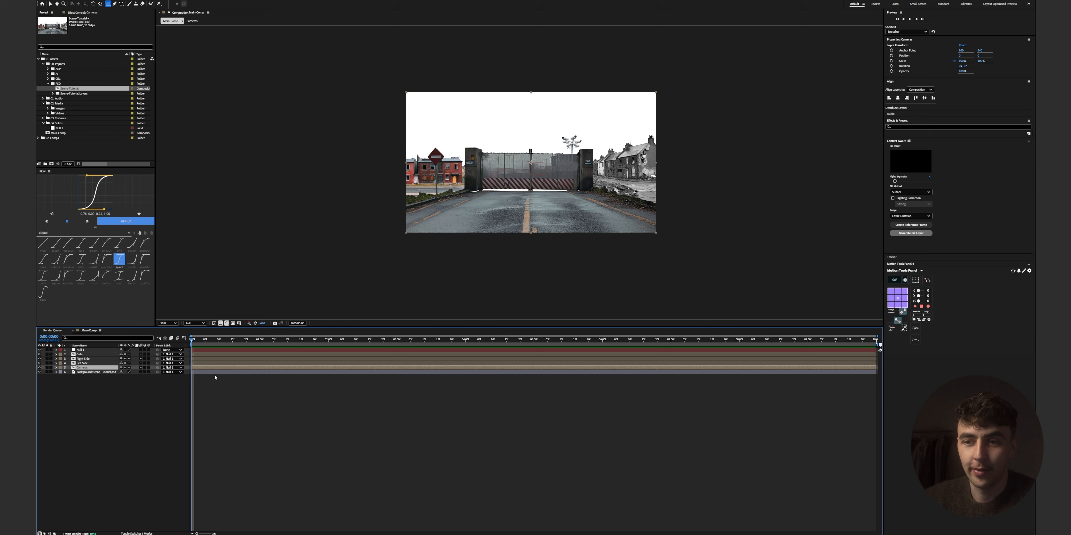
left_click(80, 354)
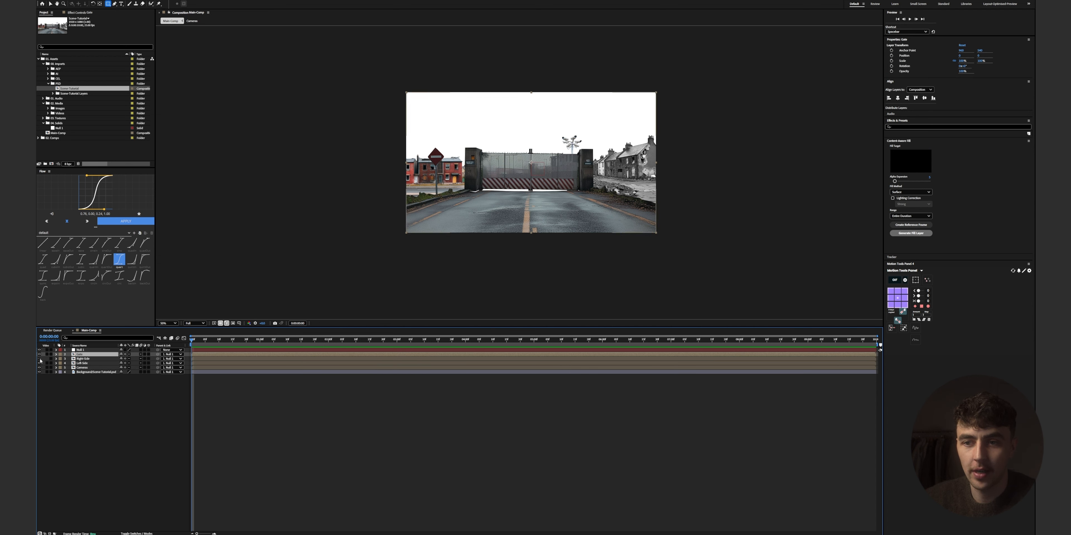
left_click(39, 371)
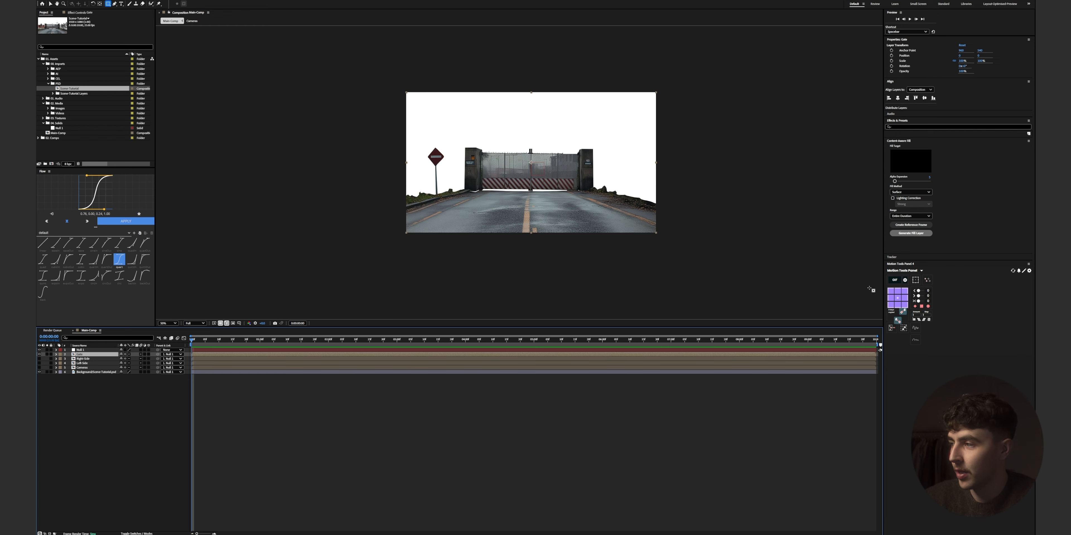
left_click(904, 327)
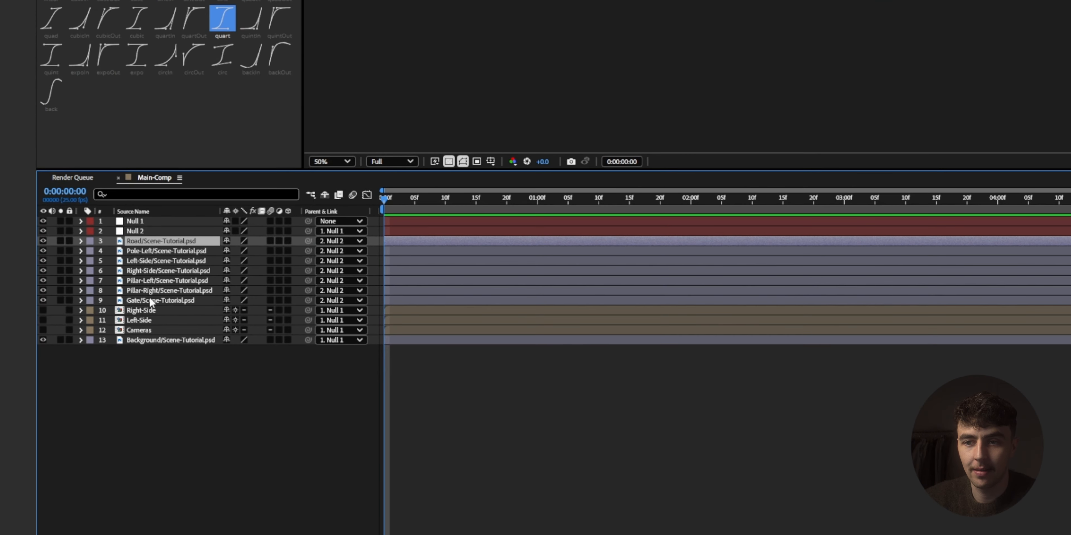
Give the layers from Road to Gate an orange label and turn them into 3D layers
left_click(69, 367, "shift")
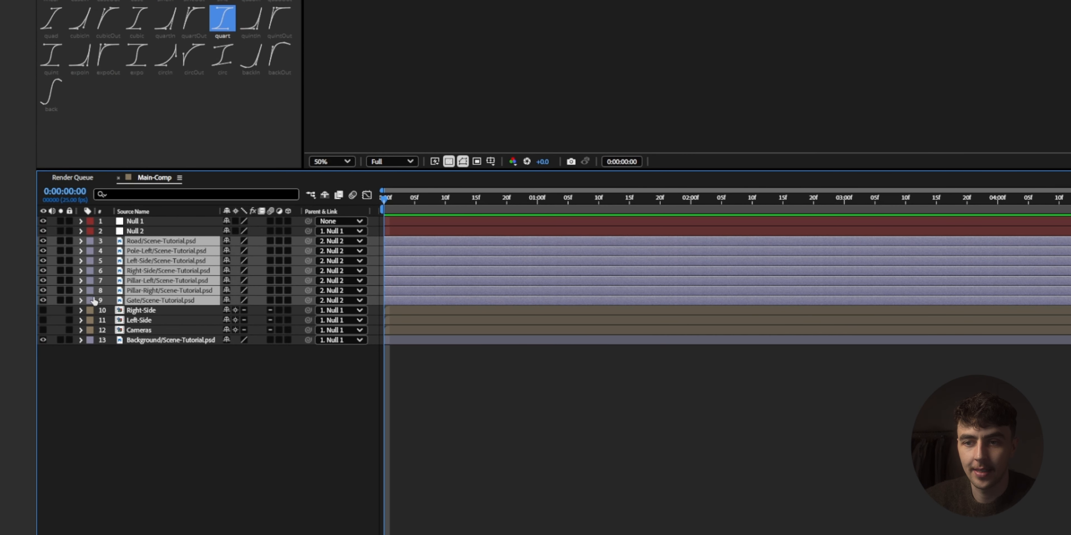
left_click(91, 301)
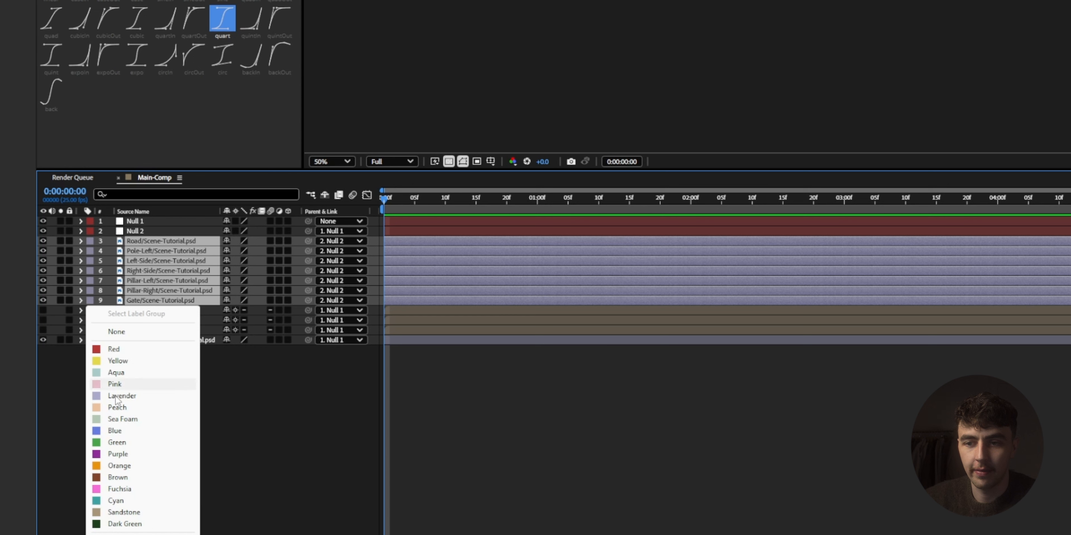
left_click(115, 469)
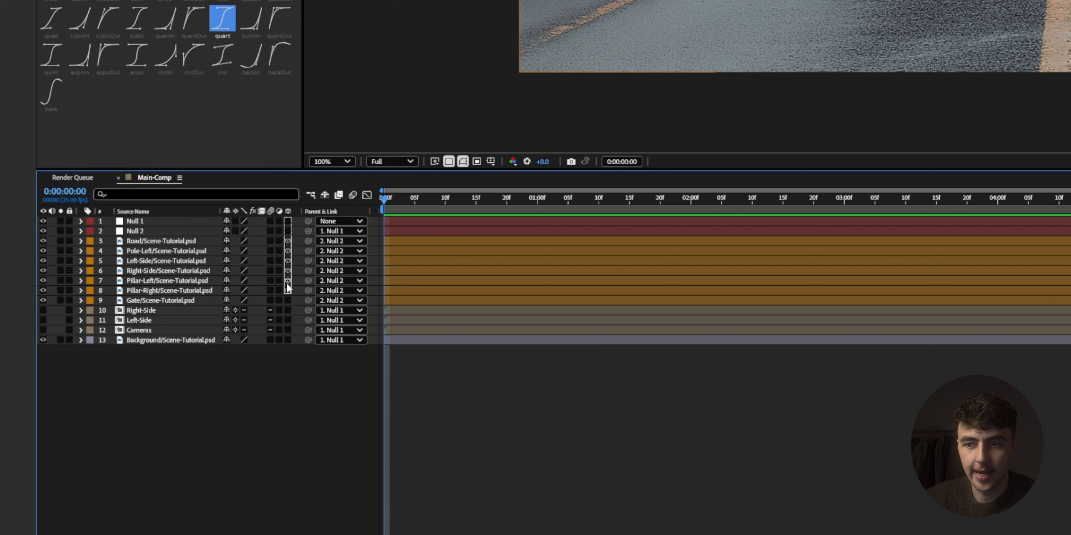
left_click_drag(287, 286, 287, 291)
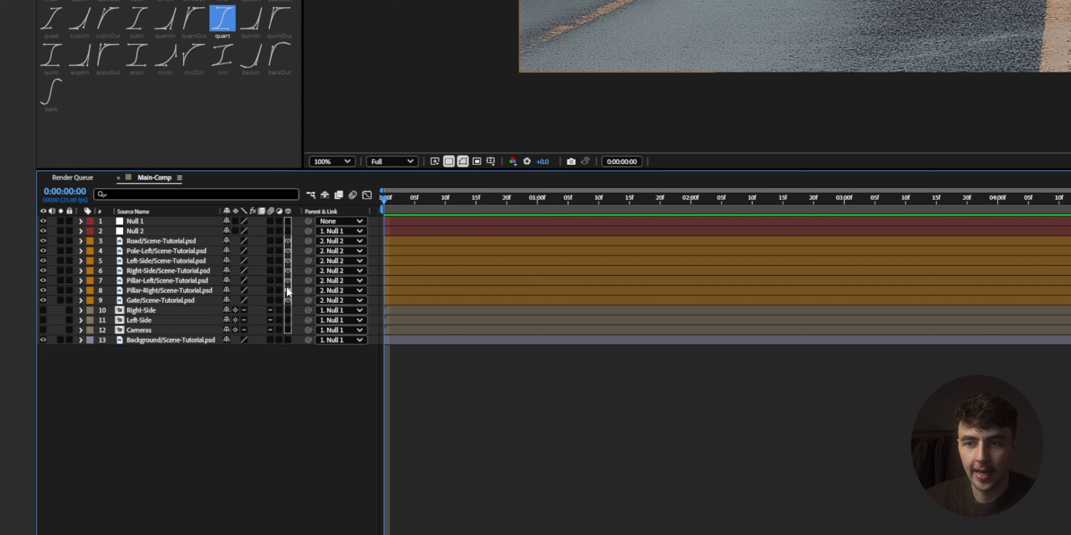
Solo the Gate image layer and draw a rectangular mask around the left half of the gate
left_click(146, 299)
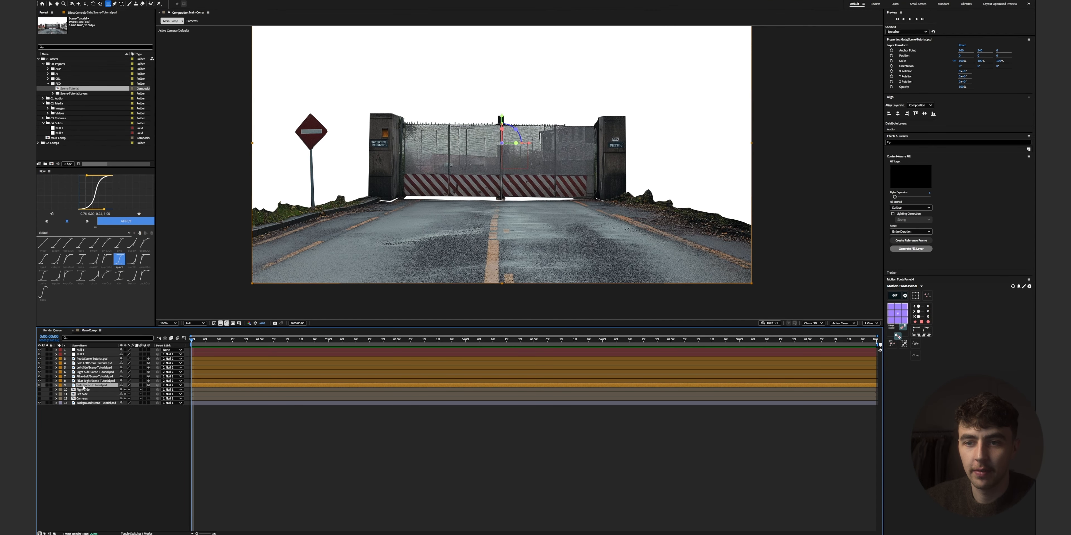
left_click(47, 386)
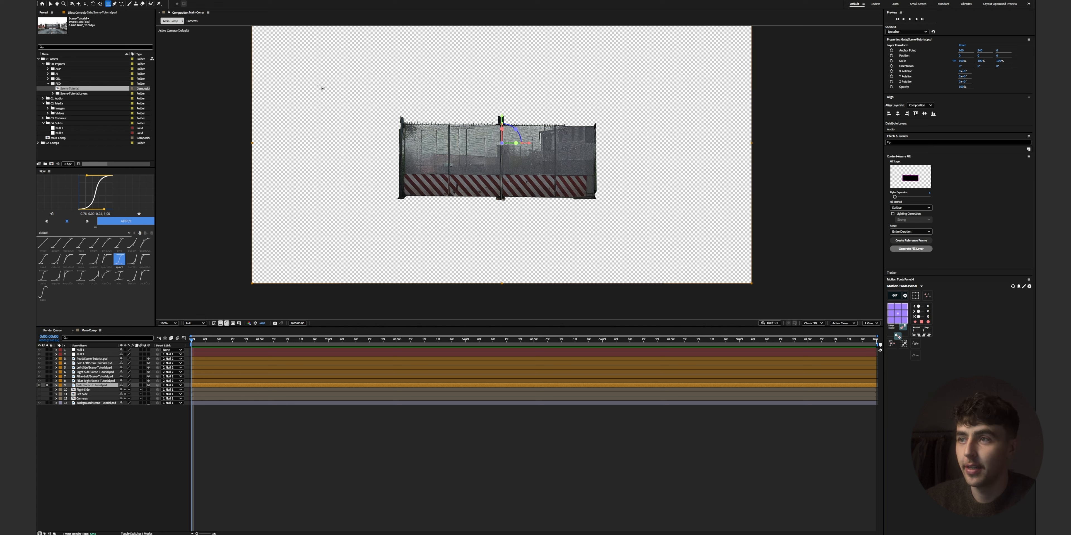
mouse_move(381, 108)
left_mouse_down()
mouse_move(503, 186)
mouse_move(502, 204)
left_mouse_up()
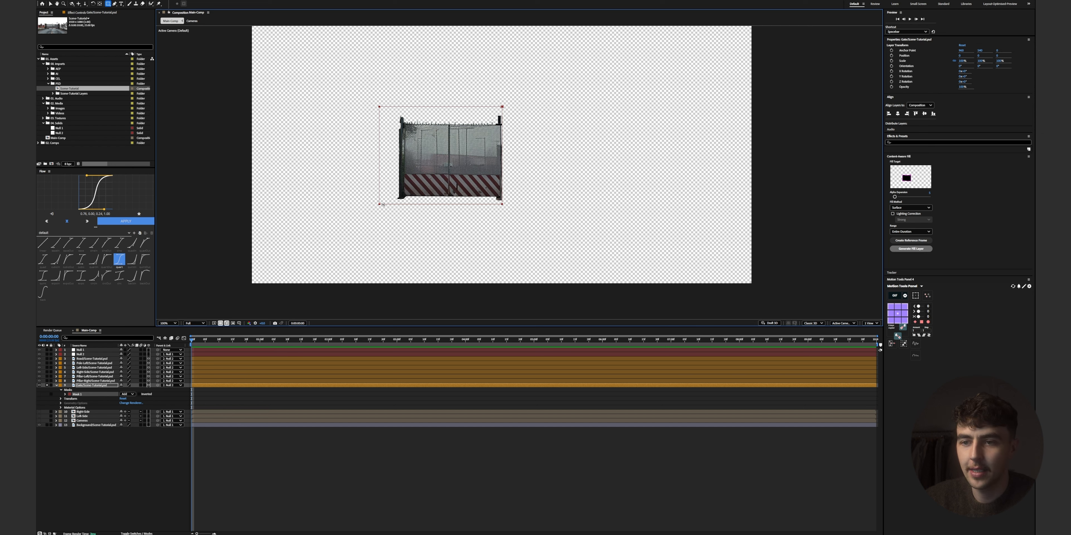
Move the left gate half's anchor point to its outer left edge, where the gate hinges on the pillar
left_click(80, 386)
key("y")
left_click_drag(528, 143, 430, 149)
left_click_drag(399, 120, 400, 134)
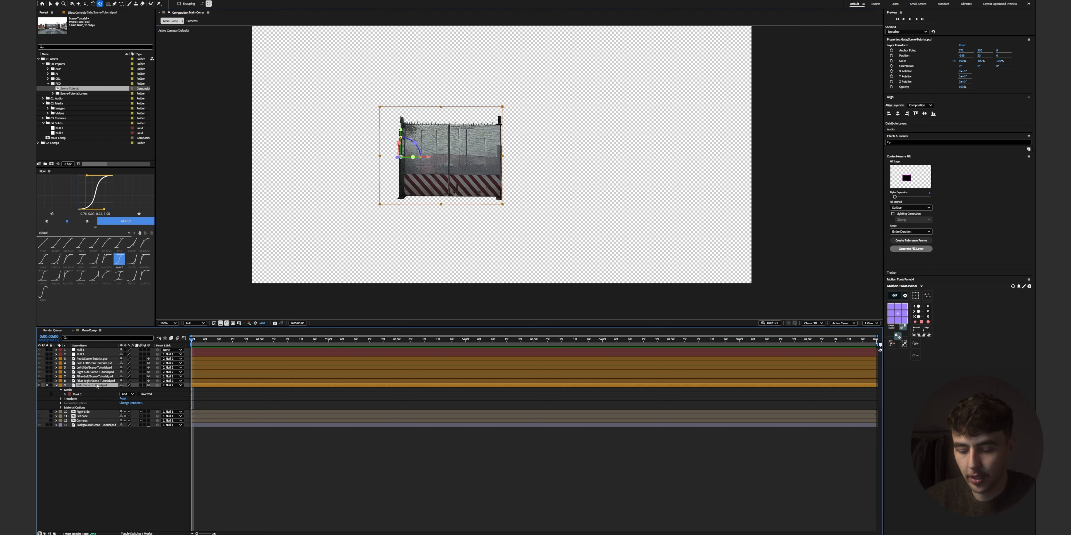
Duplicate the masked Gate layer and invert the duplicate's mask to isolate the right half of the gate
key("ctrl+d")
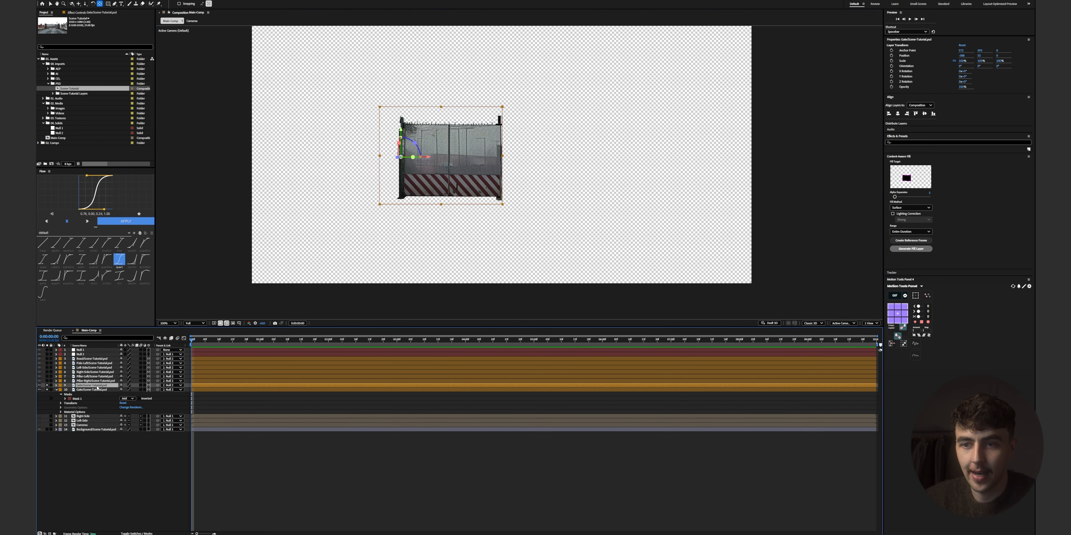
left_click(57, 386)
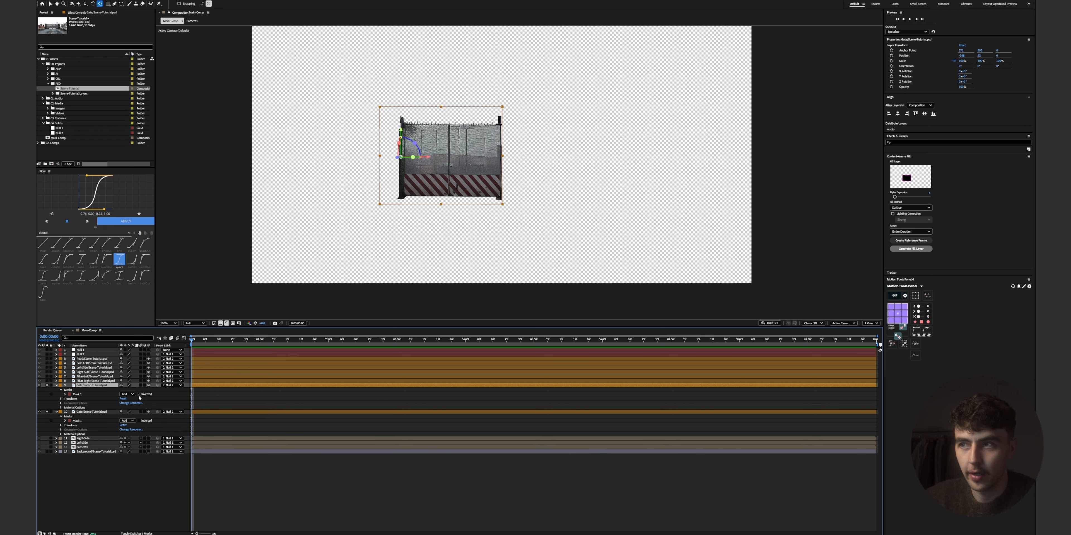
left_click(139, 394)
Move the right gate half's anchor point to its outer right edge and try rotating the half around it
left_click_drag(429, 158, 622, 159)
left_click(50, 4)
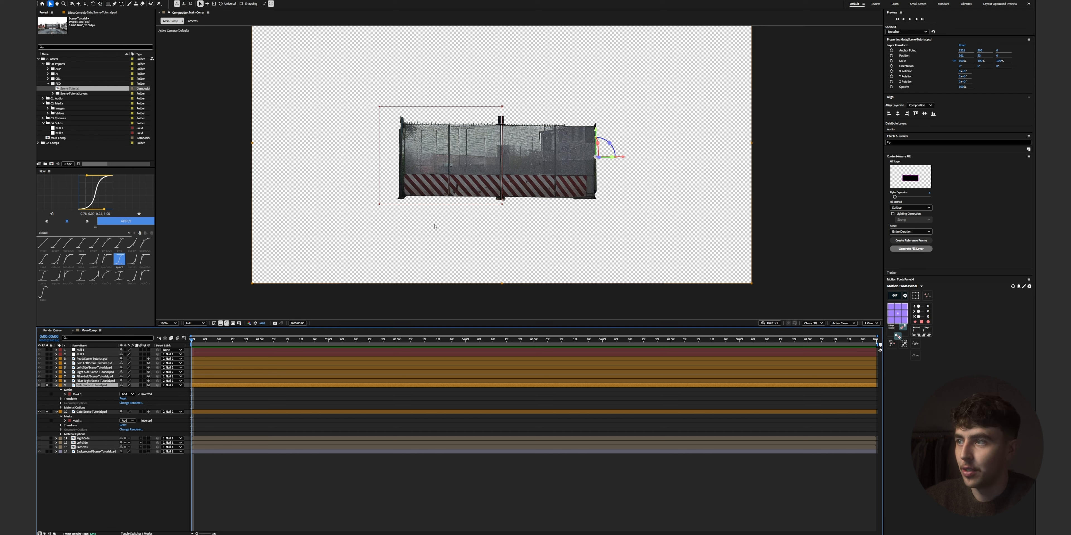
mouse_move(610, 149)
left_mouse_down()
mouse_move(603, 157)
mouse_move(616, 157)
left_mouse_up()
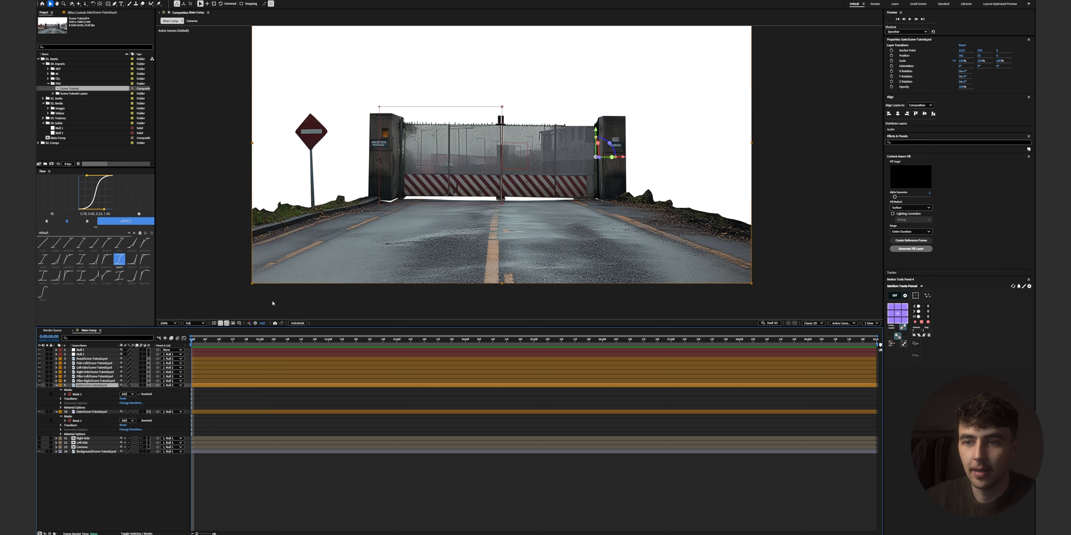
Keyframe Position on every layer from Road through both Gate halves, and shift the keyframes to just before 2 seconds
left_click(94, 359)
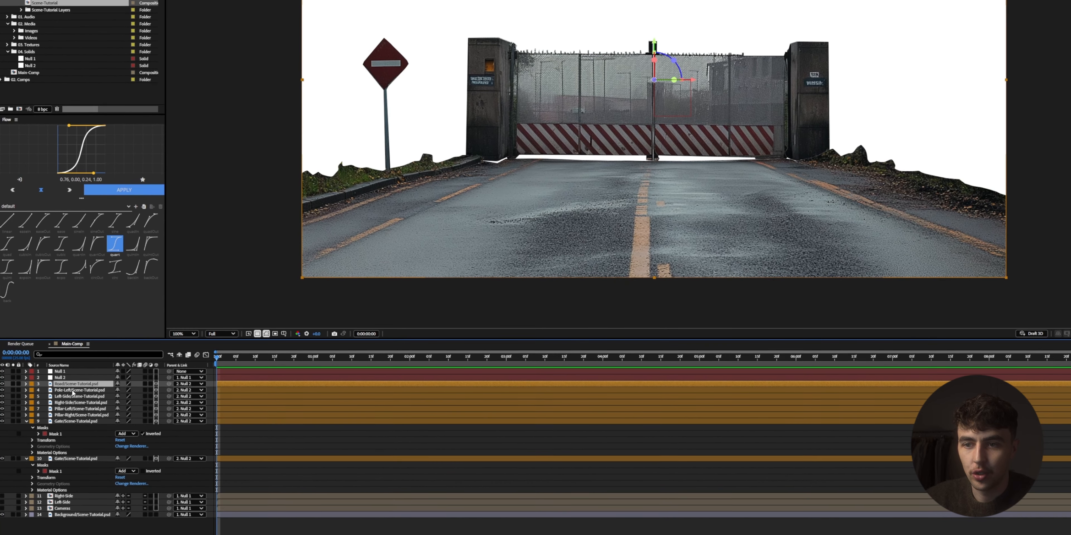
left_click(71, 459, "shift")
key("p")
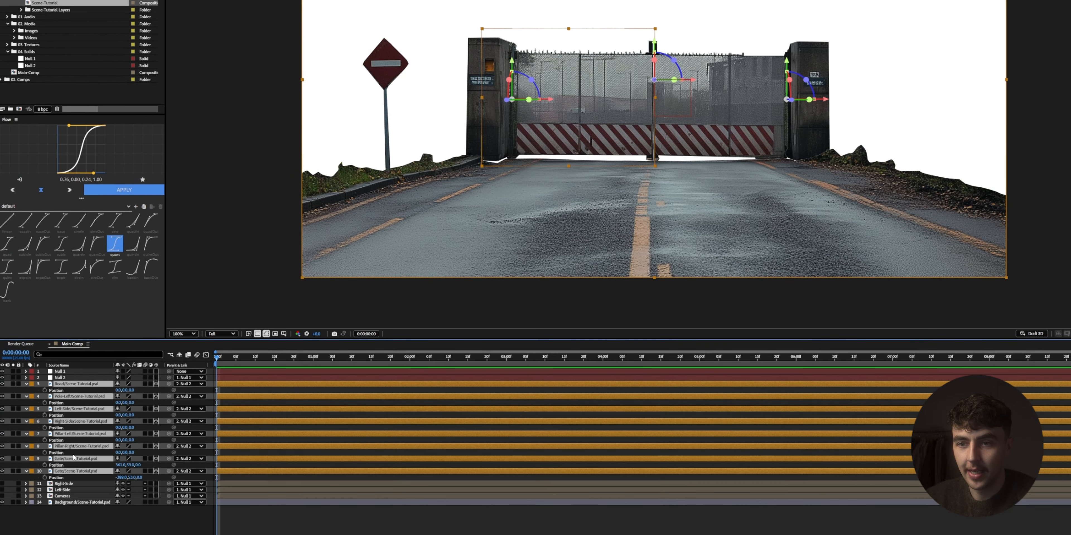
left_click(44, 390)
left_click_drag(218, 390, 400, 396)
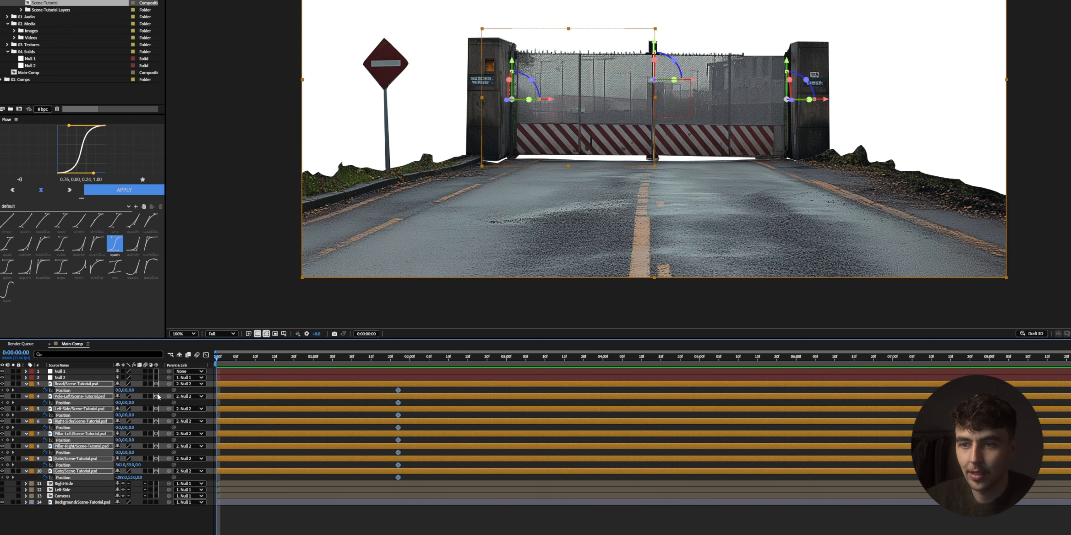
Start the selected layers below the frame at time zero, with the Road's Y position at 707, and ease the Position keyframes
left_click_drag(132, 391, 240, 473)
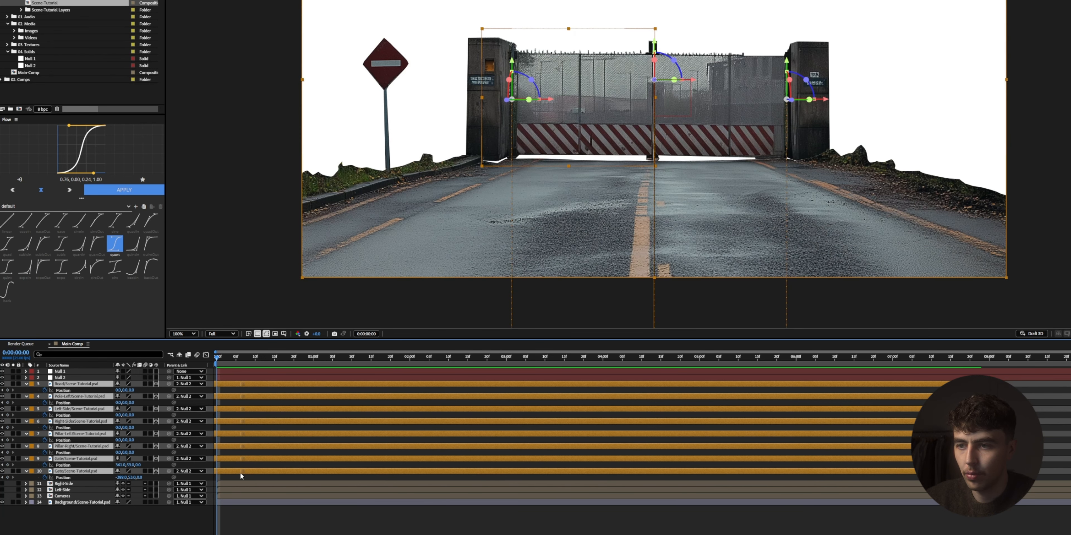
key("ctrl+z")
left_click_drag(431, 387, 223, 500)
left_click(182, 364)
key("space")
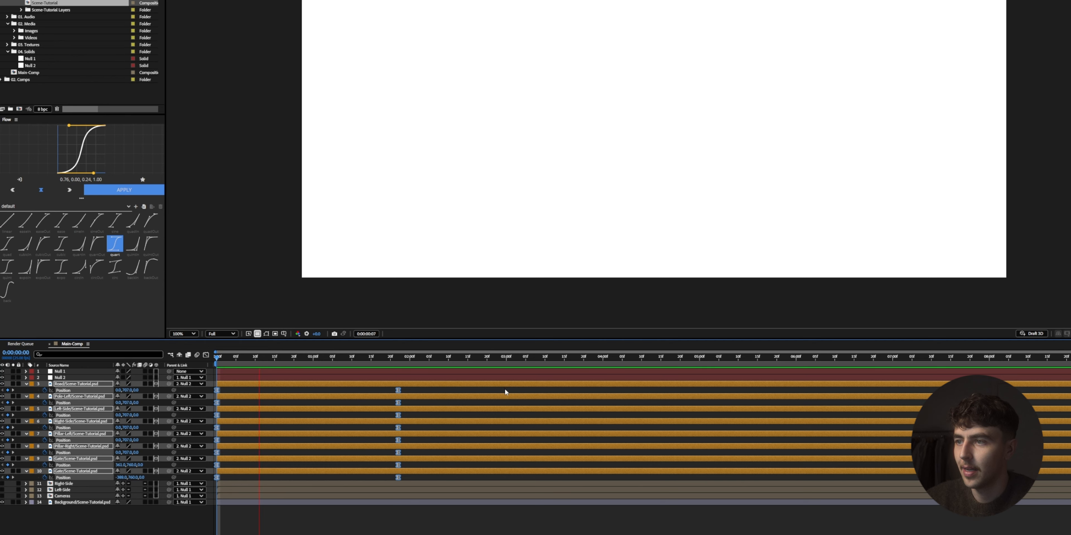
Preview the rising scene and move the layers' end Position keyframes earlier, to about 1.5 seconds
left_click(436, 359)
key("space")
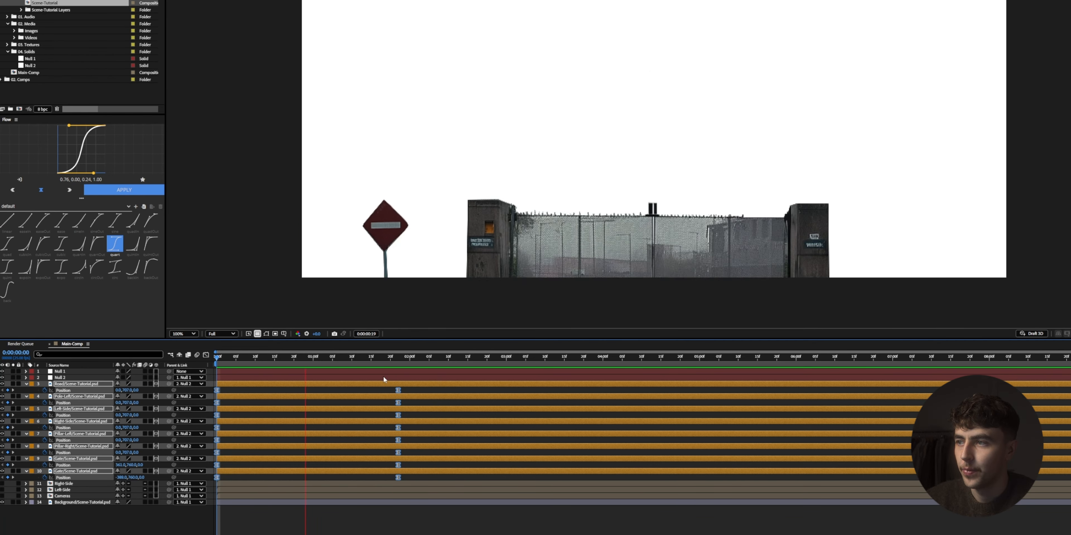
key("space")
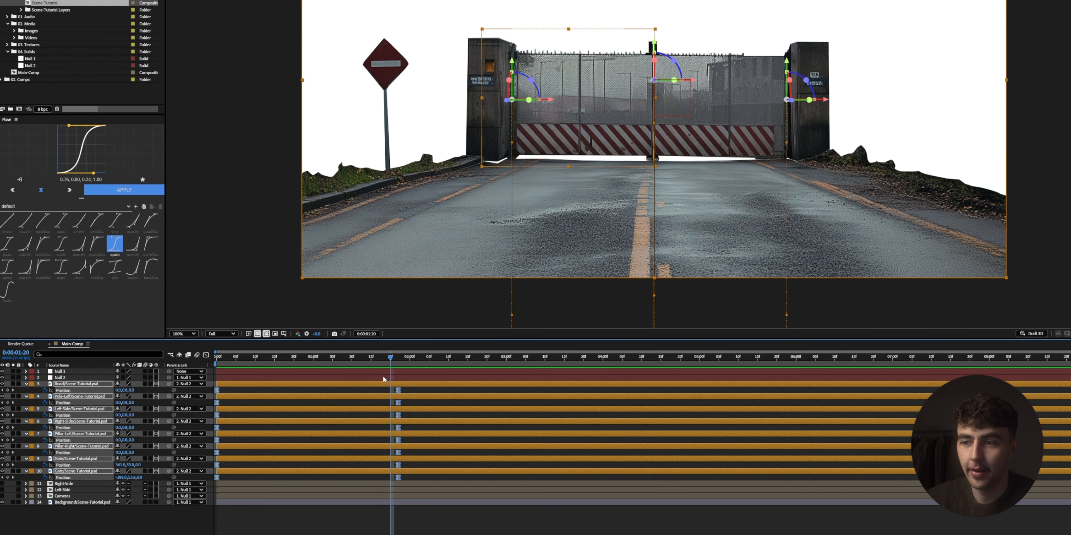
left_click_drag(397, 389, 359, 391)
left_click(329, 402)
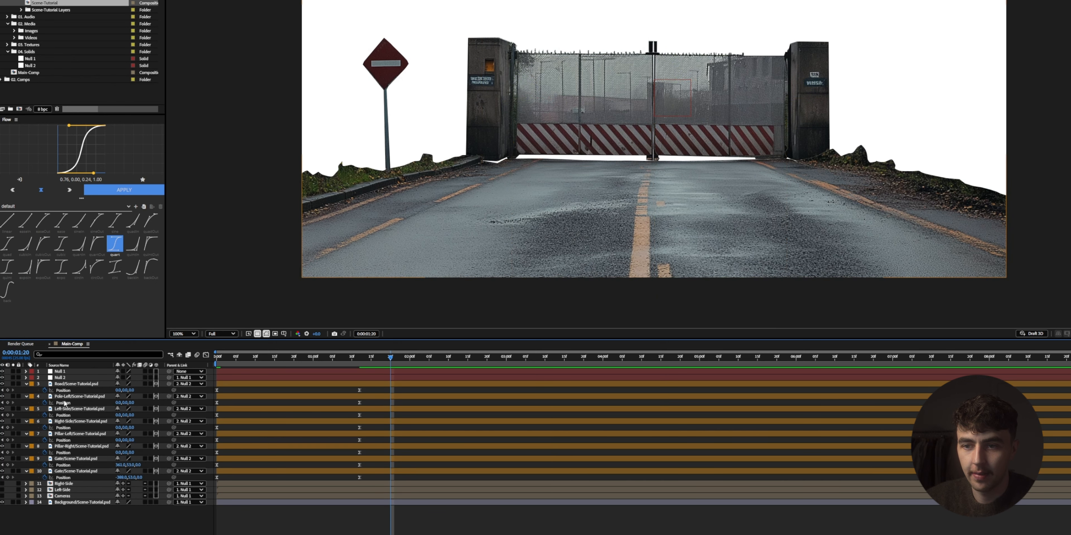
Delay both gate halves' Position keyframes to start after about half a second, with the right half slightly ahead of the left
left_click(72, 460)
left_click(391, 472)
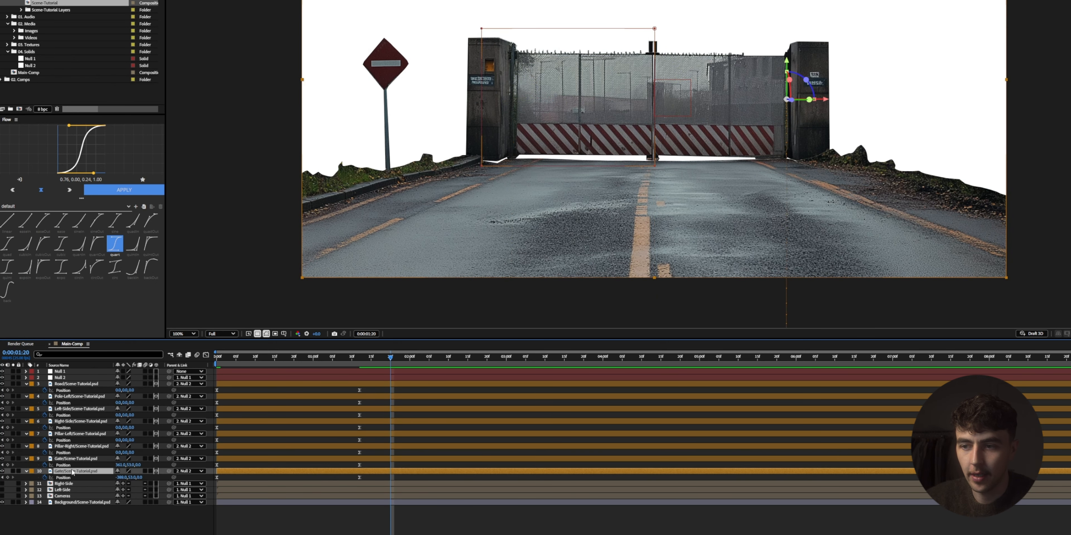
left_click_drag(390, 465, 279, 467)
key("space")
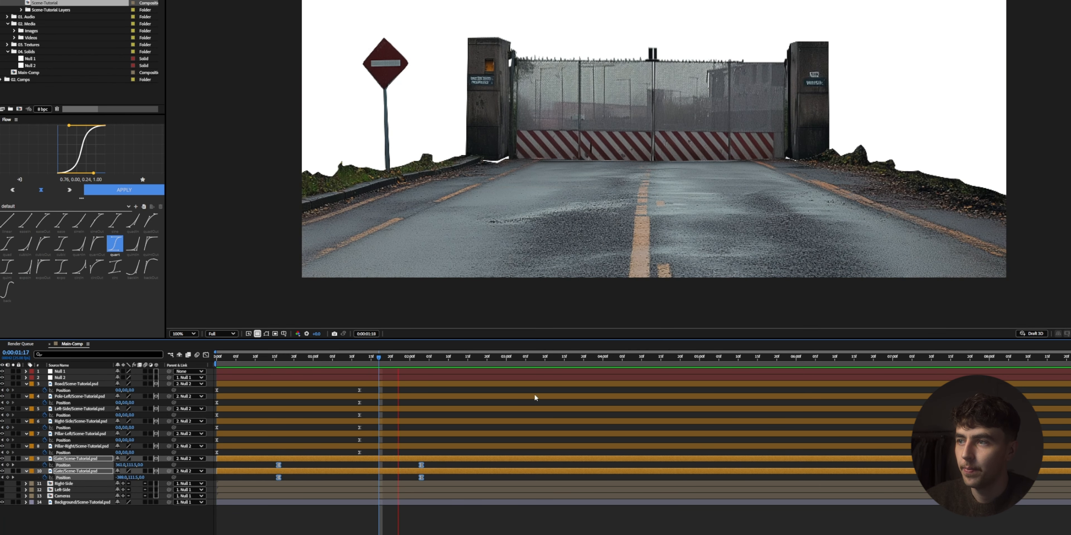
key("space")
left_click_drag(261, 461, 408, 464)
key("space")
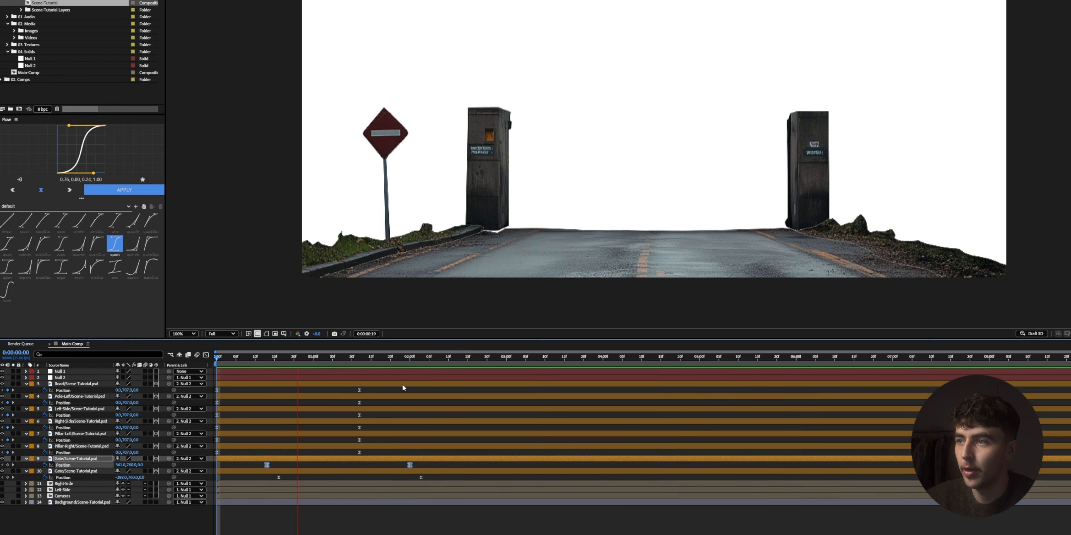
key("space")
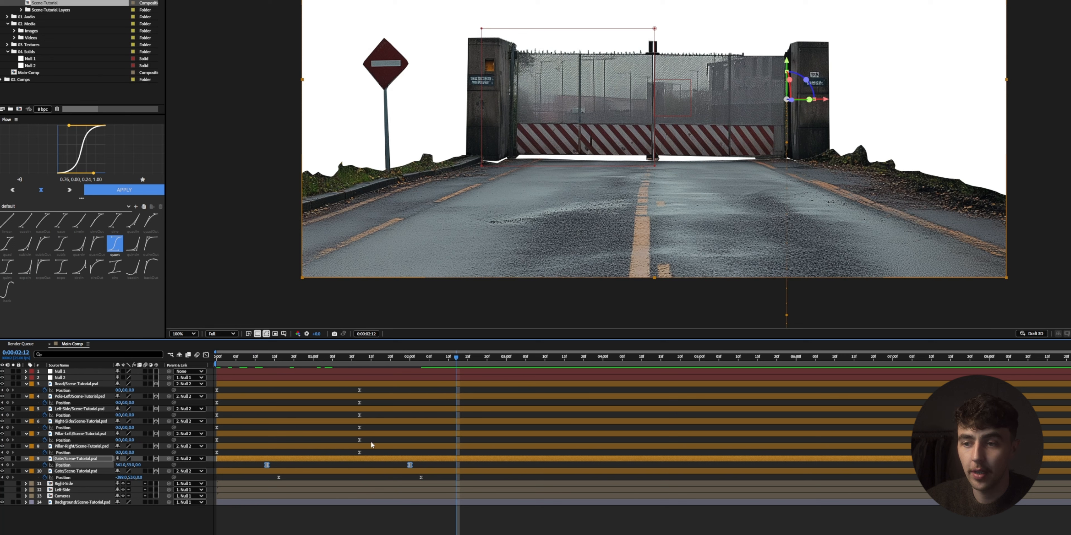
Stagger the pillars' Position keyframes so the right pillar rises first and the left one shortly after, and preview the timing
left_click_drag(373, 454, 396, 441)
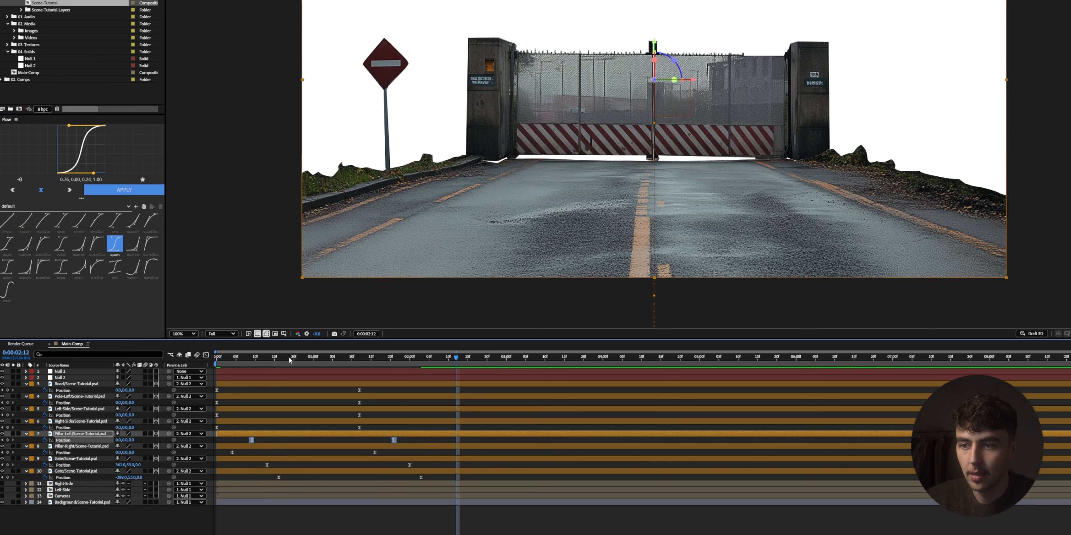
key("Home")
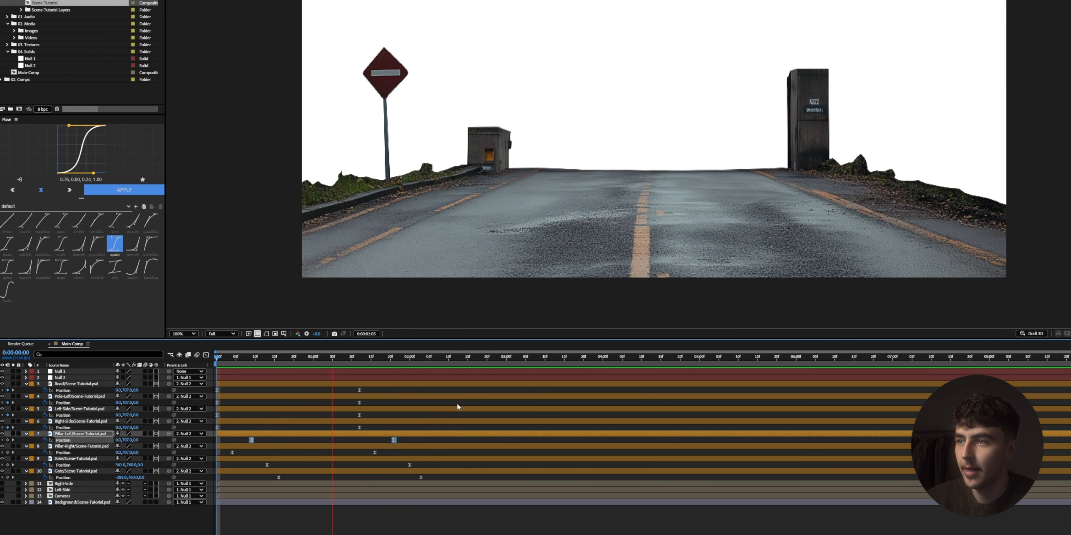
key("space")
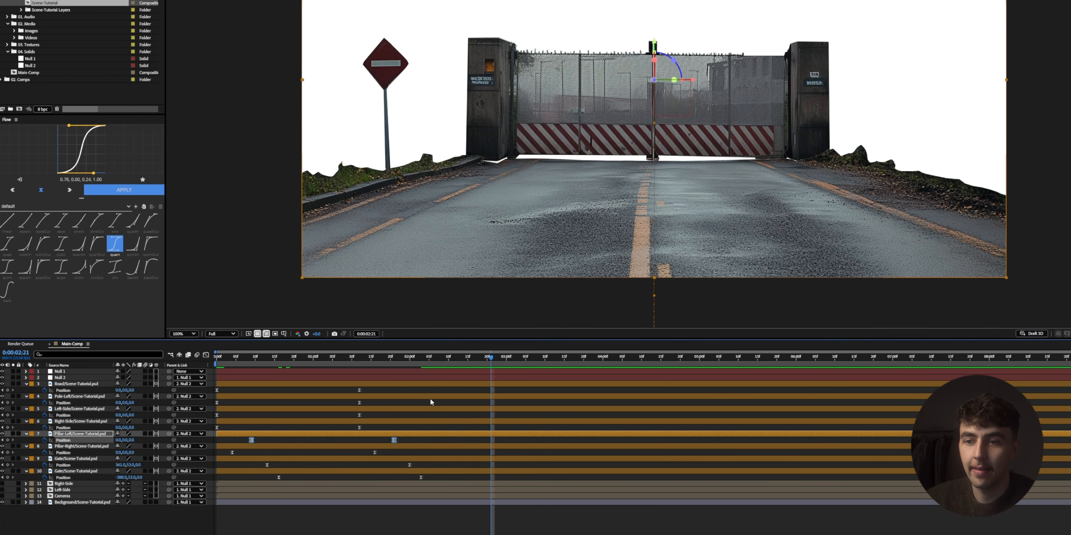
Draw a rectangular mask around the road sign on the Pole-Left layer and keyframe its mask path at 0:00:02:21
left_click(77, 422)
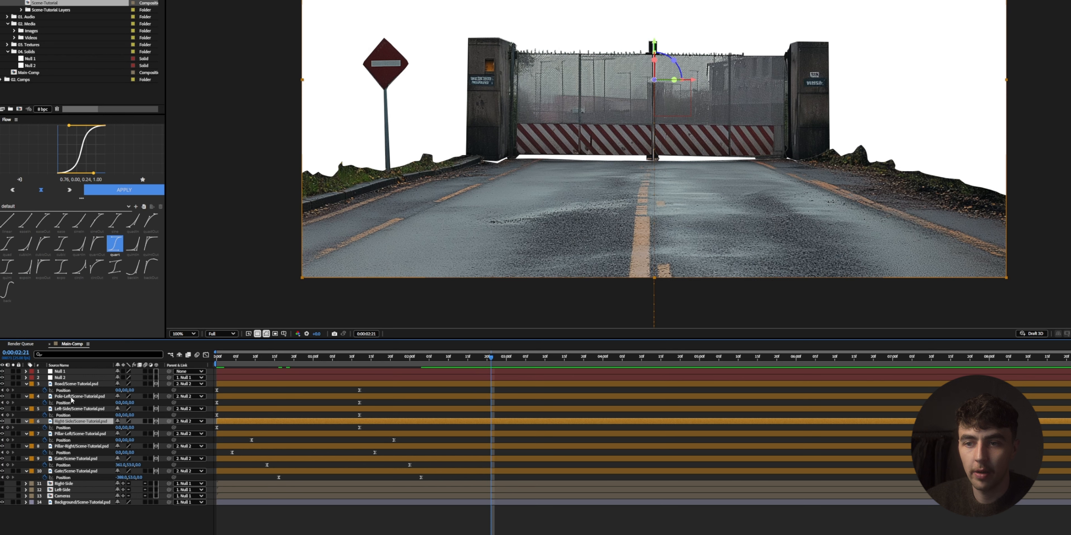
left_click(70, 397)
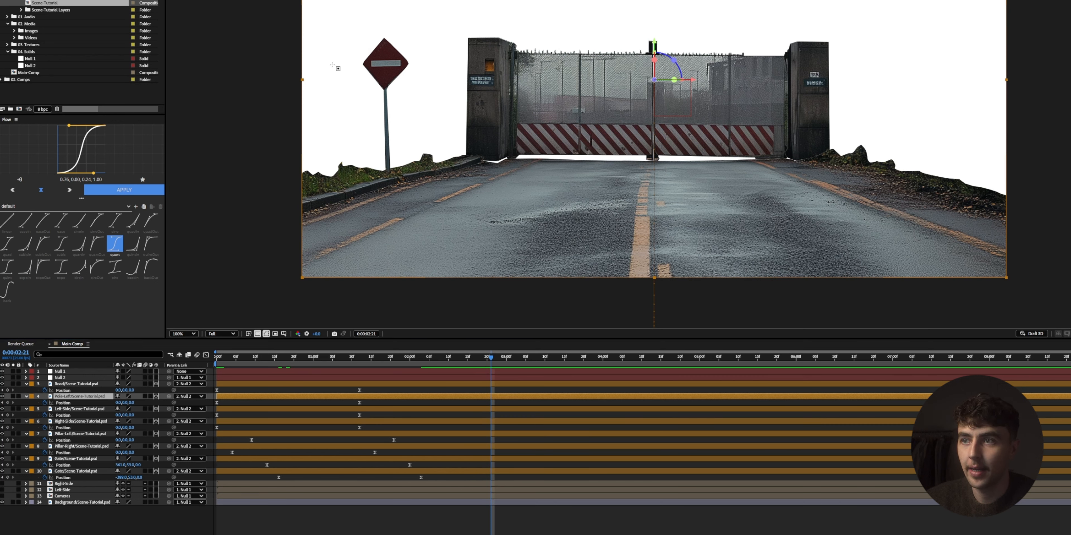
mouse_move(340, 26)
left_mouse_down()
mouse_move(372, 53)
mouse_move(429, 177)
left_mouse_up()
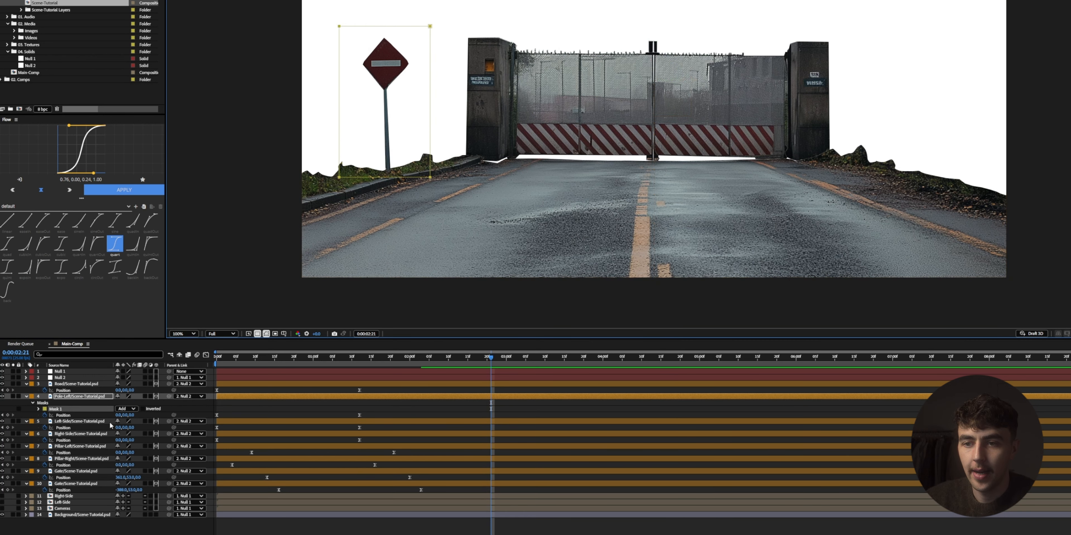
left_click(39, 409)
left_click(51, 415)
Collapse the sign's mask down to the base of the pole at 0:00:01:23
left_click_drag(490, 363, 402, 366)
left_click_drag(328, 6, 450, 60)
left_click_drag(431, 28, 440, 178)
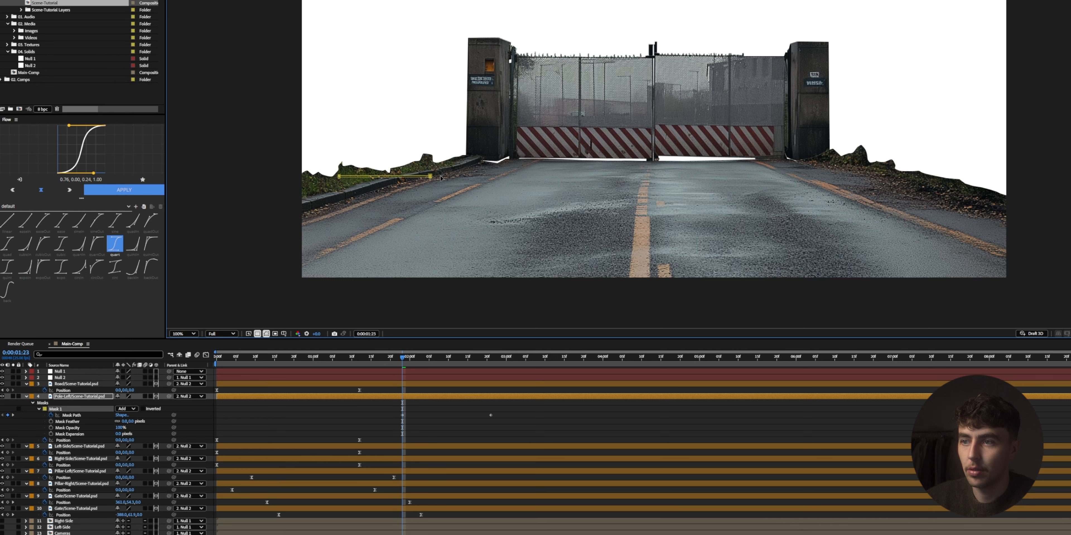
Ease the sign's Mask Path keyframes with the current Flow curve and preview the reveal from the beginning
left_click_drag(393, 418, 561, 436)
left_click(130, 190)
key("space")
key("space")
left_click_drag(429, 361, 215, 361)
key("space")
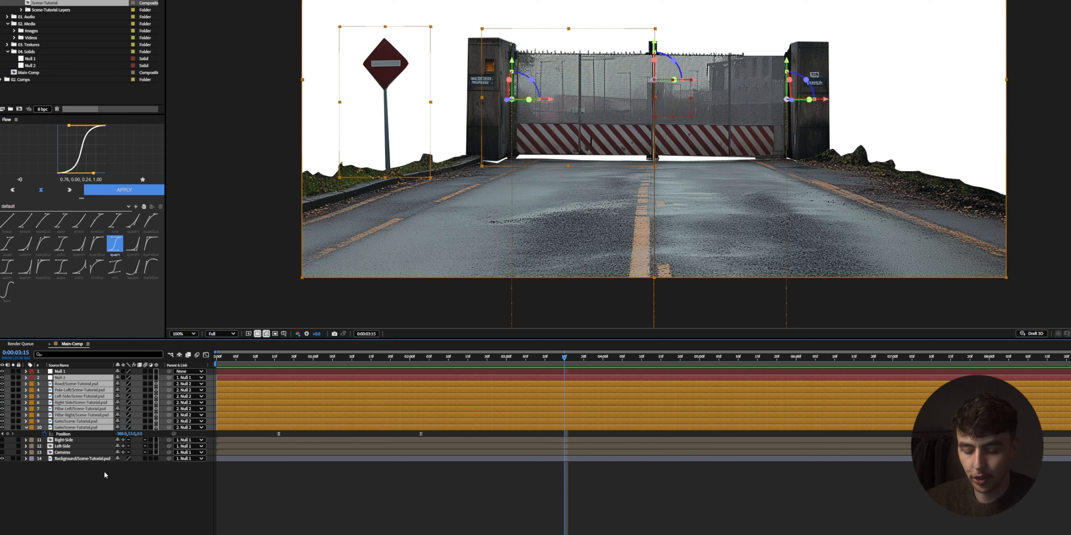
Pre-compose Null 2 and the road, sign, side, pillar and gate layers as Road-Comp, moving all attributes
key("ctrl+shift+c")
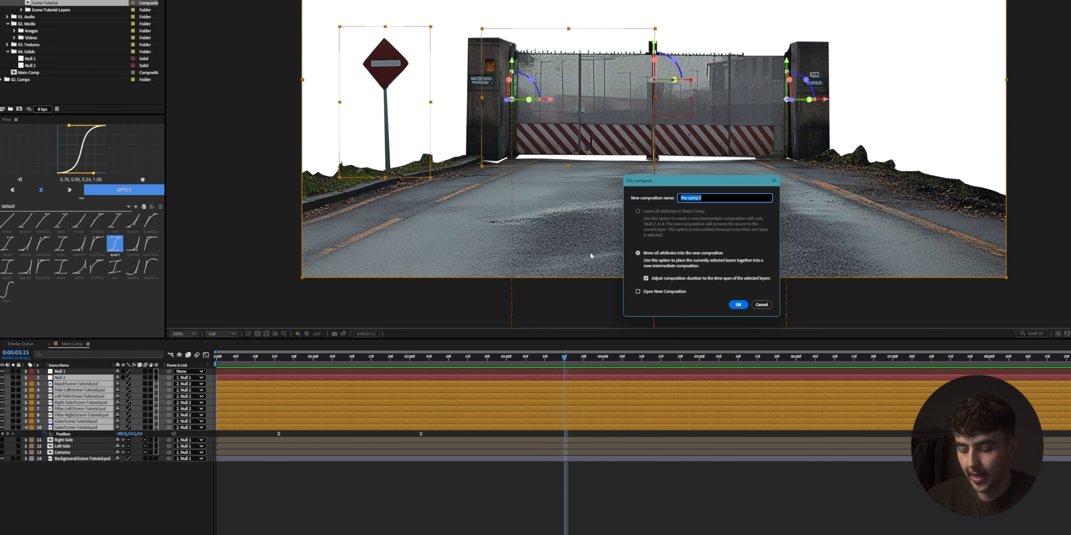
type("Road-Comp")
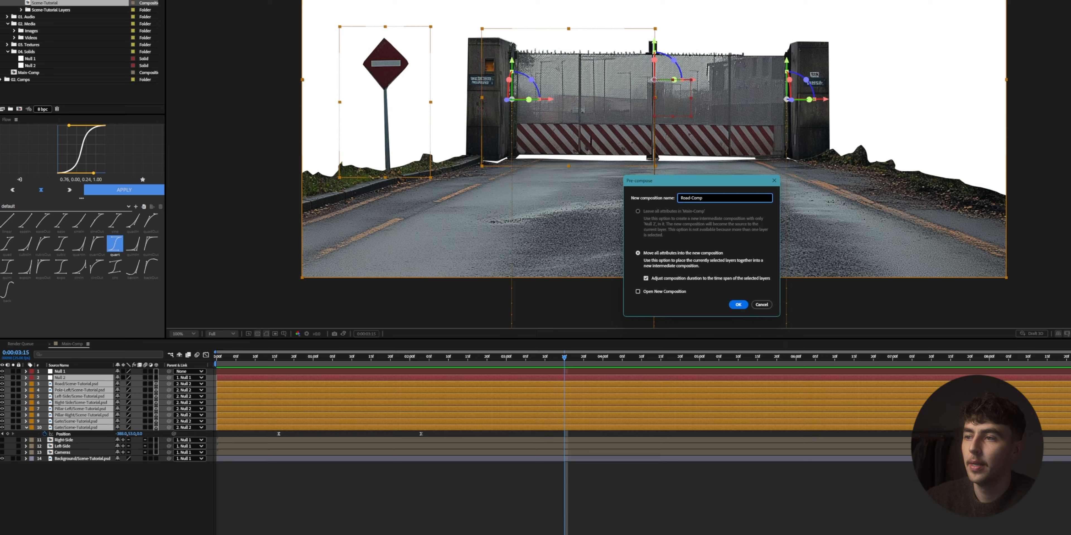
key("Return")
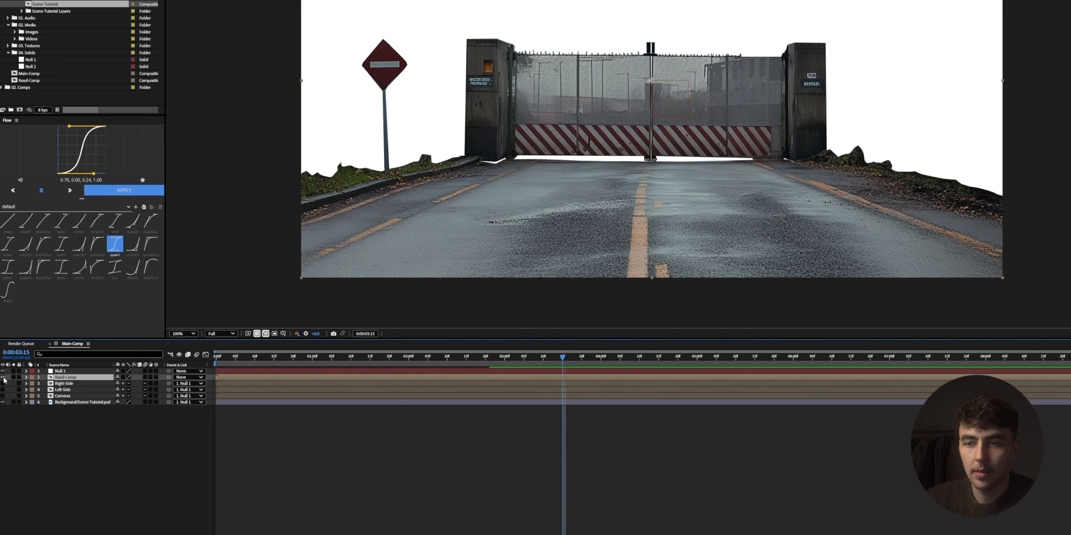
Unpack the Right-Side composition into its individual layers and give the side and four house layers a Pink label
left_click(83, 360)
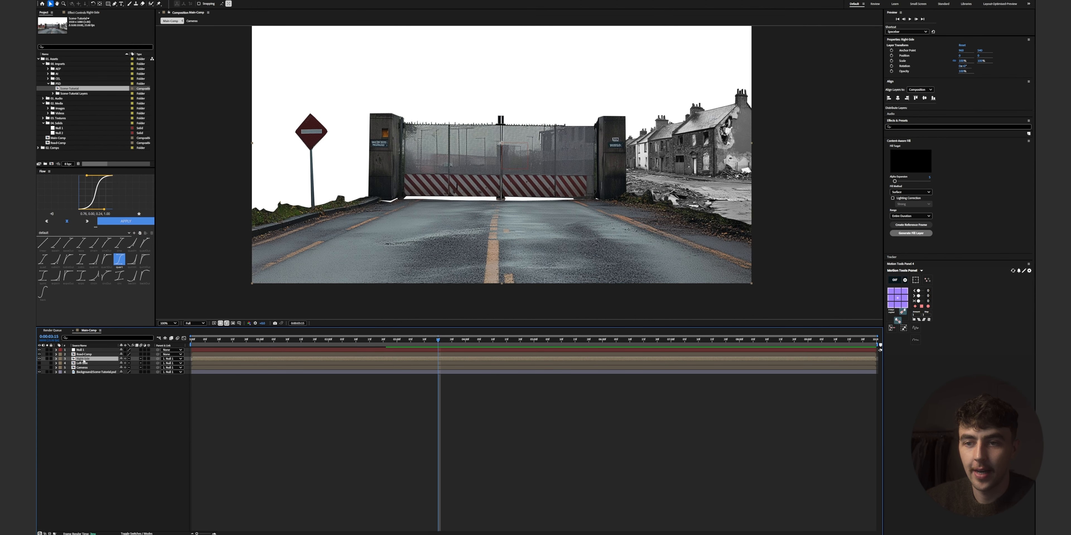
left_click(904, 328)
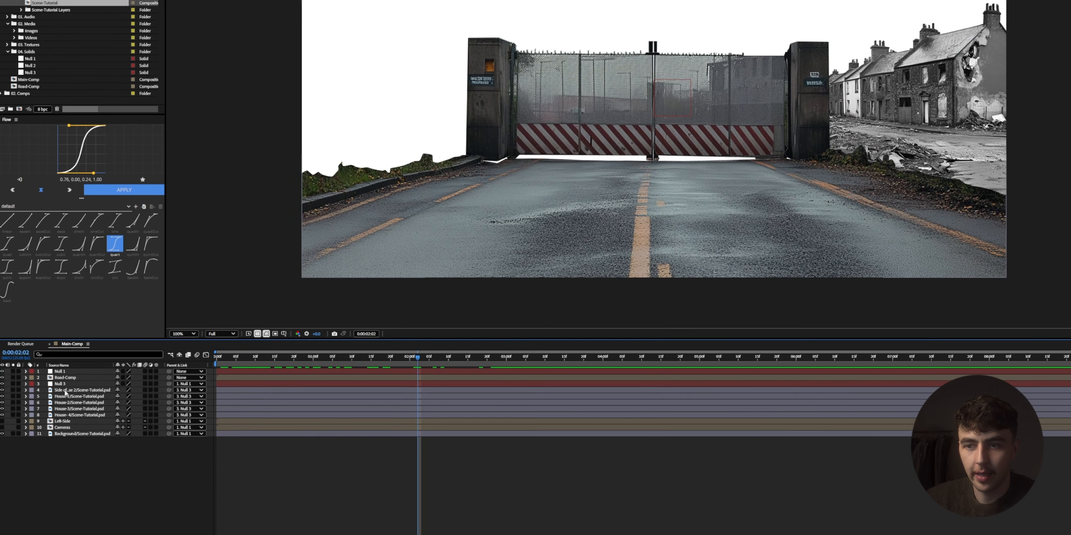
left_click(66, 393)
left_click(23, 409, "shift")
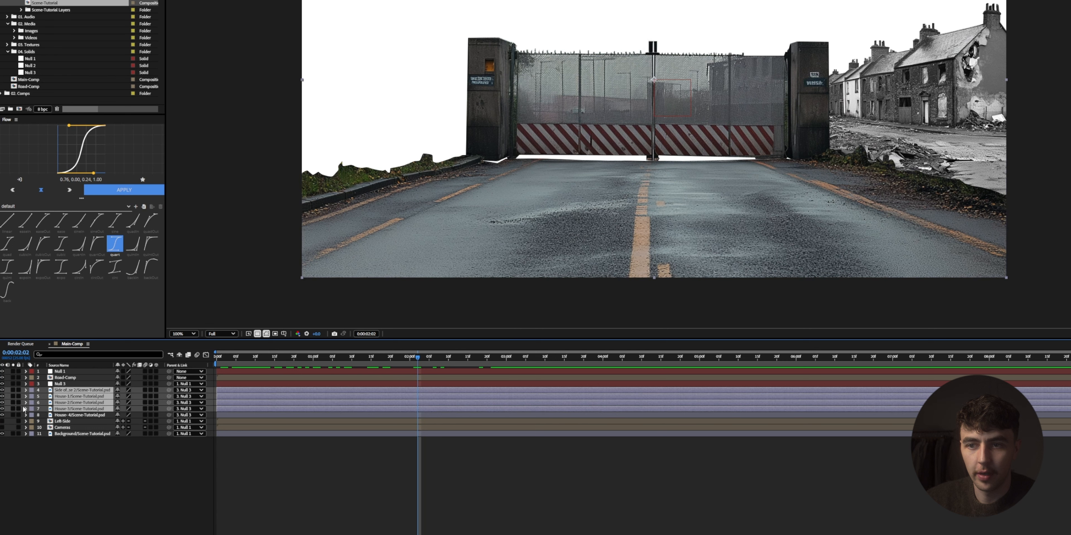
left_click(32, 416, "shift")
left_click(32, 416)
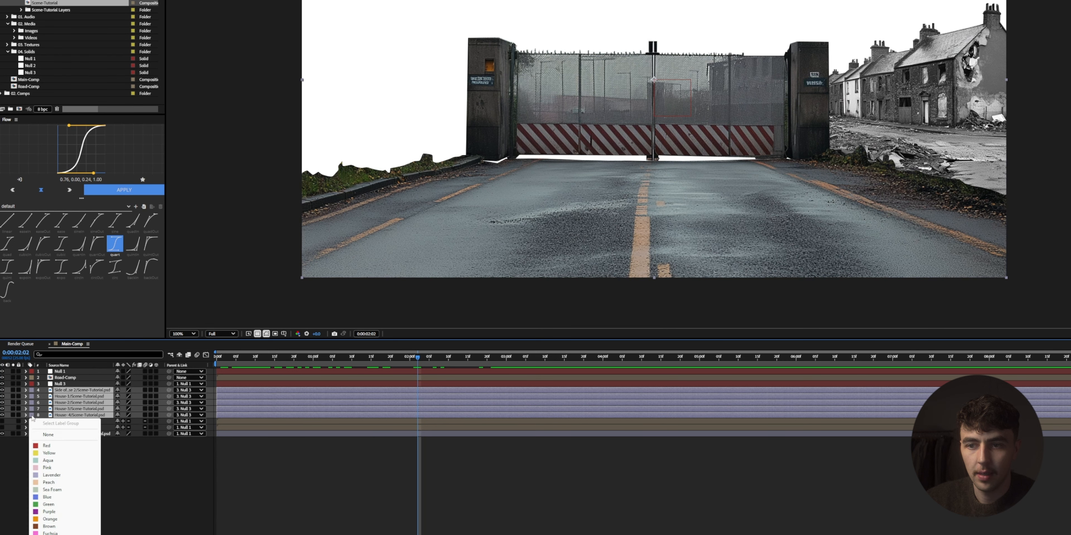
left_click(49, 468)
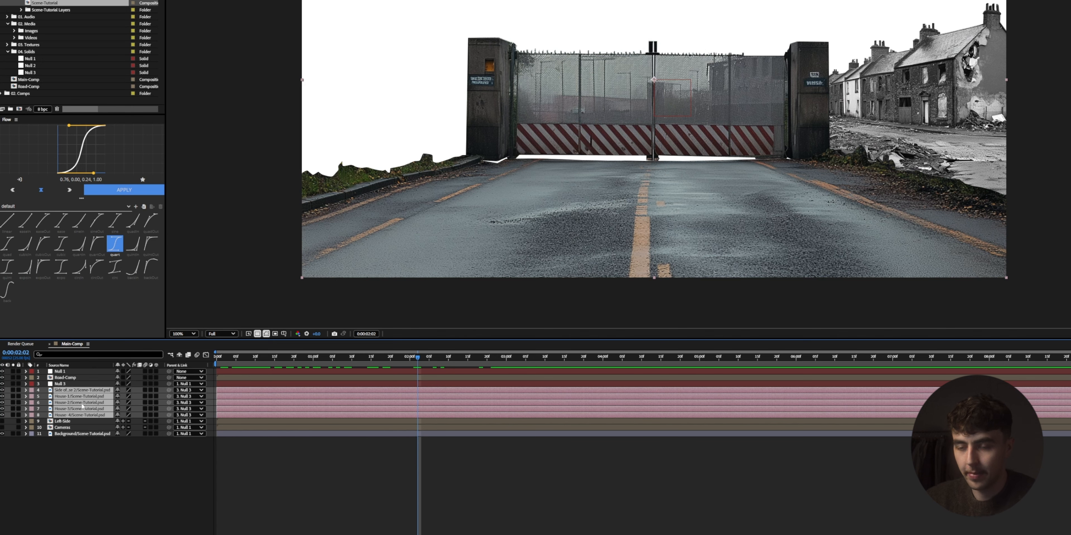
Add Position keyframes to the right-side ground and house layers at 0:00:02:02
key("p")
left_click(44, 397)
left_click_drag(418, 356, 306, 361)
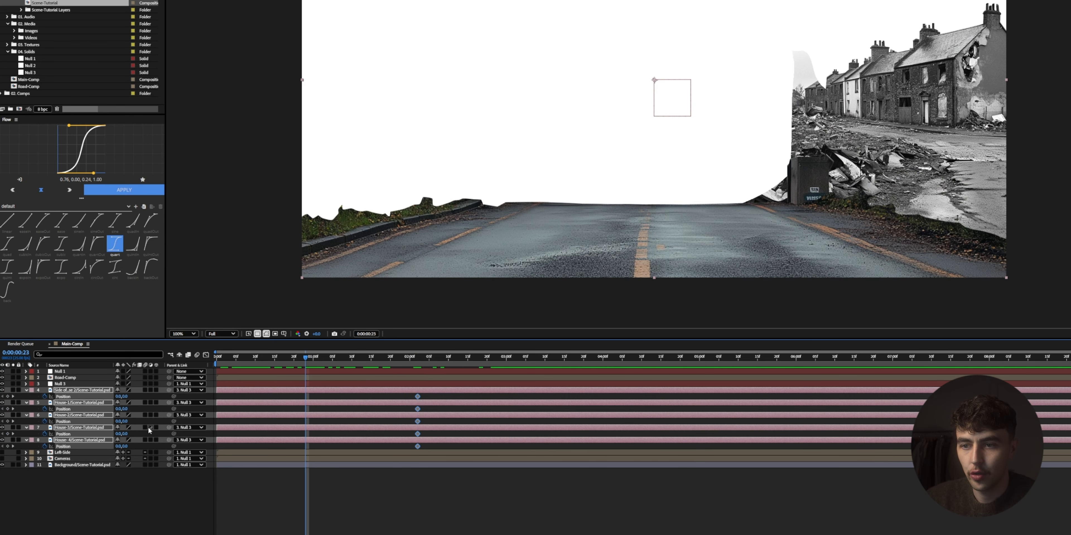
left_click_drag(125, 424, 139, 421)
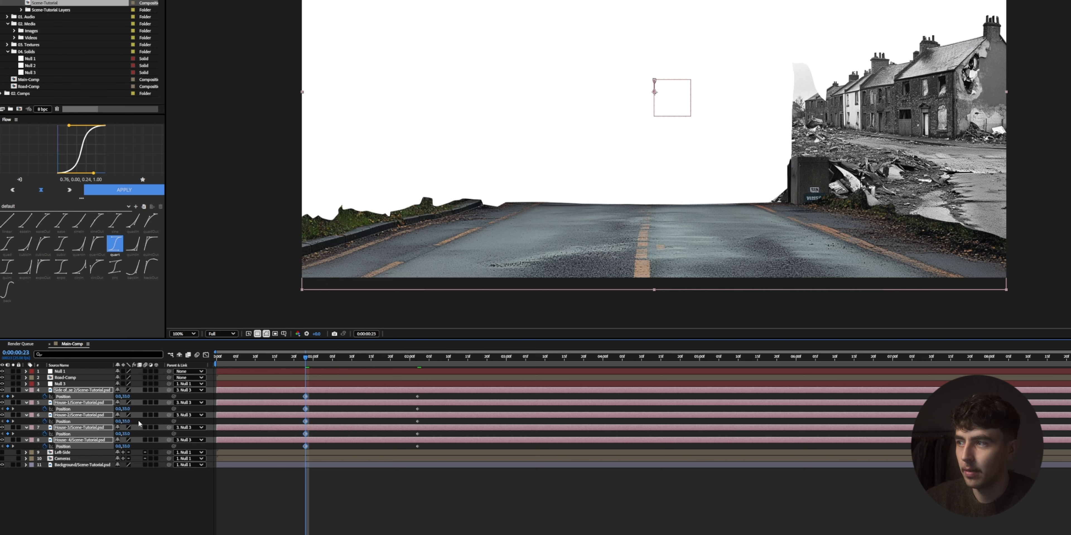
key("ctrl+z")
key("k")
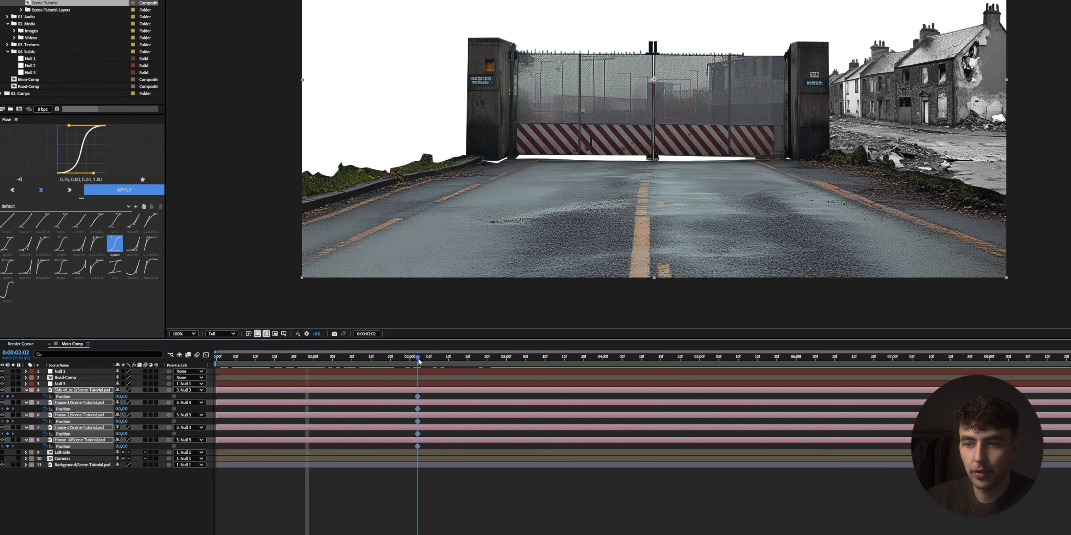
Make the right-side ground and house layers 3D and set their starting Position below the frame, before the 1-second mark
left_click(156, 390)
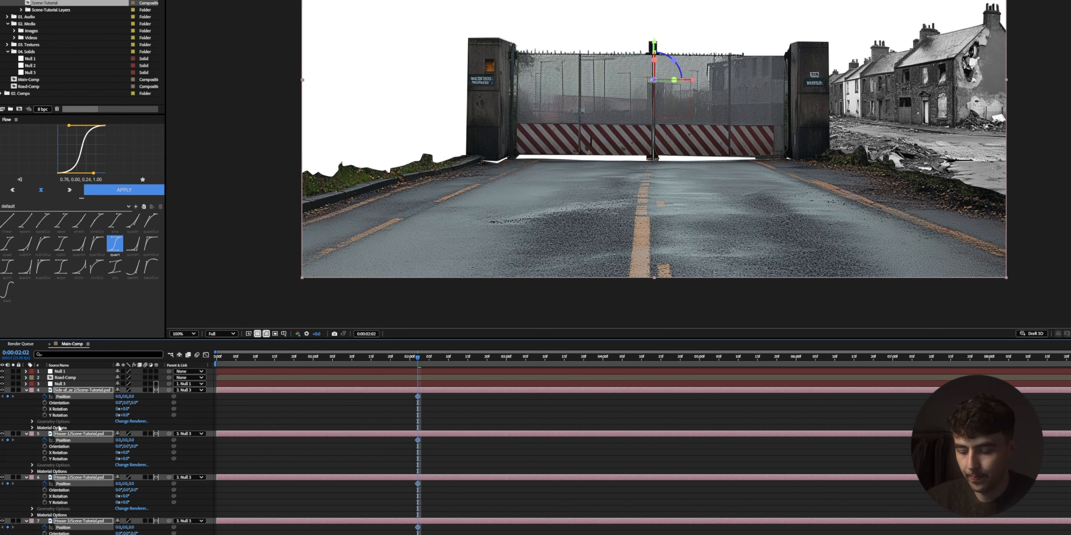
key("u")
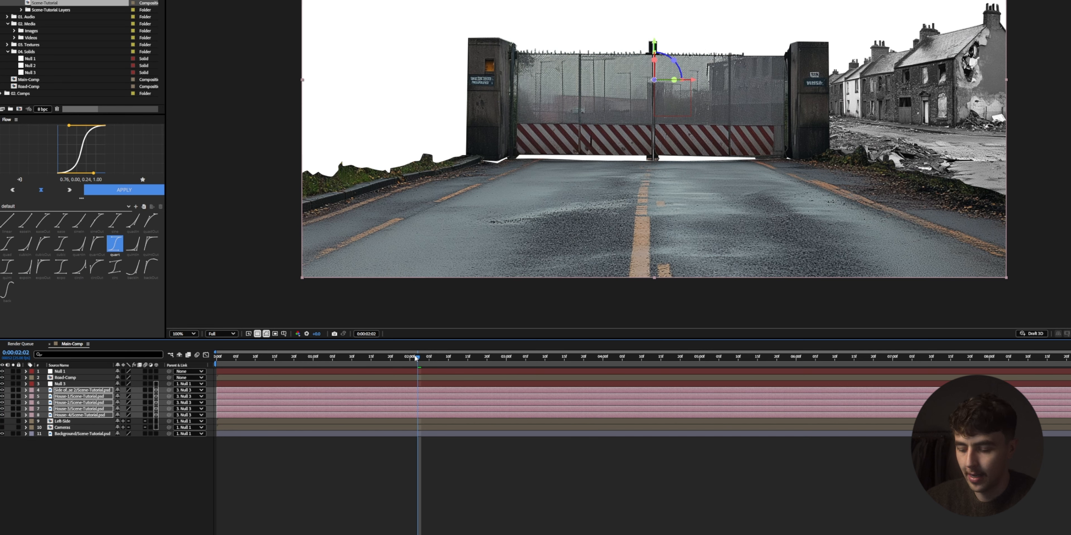
key("p")
left_click_drag(416, 357, 326, 358)
left_click_drag(125, 397, 328, 396)
Ease all Position keyframes of the right-side ground and house layers with the current Flow curve and preview the rise
left_click_drag(278, 396, 500, 459)
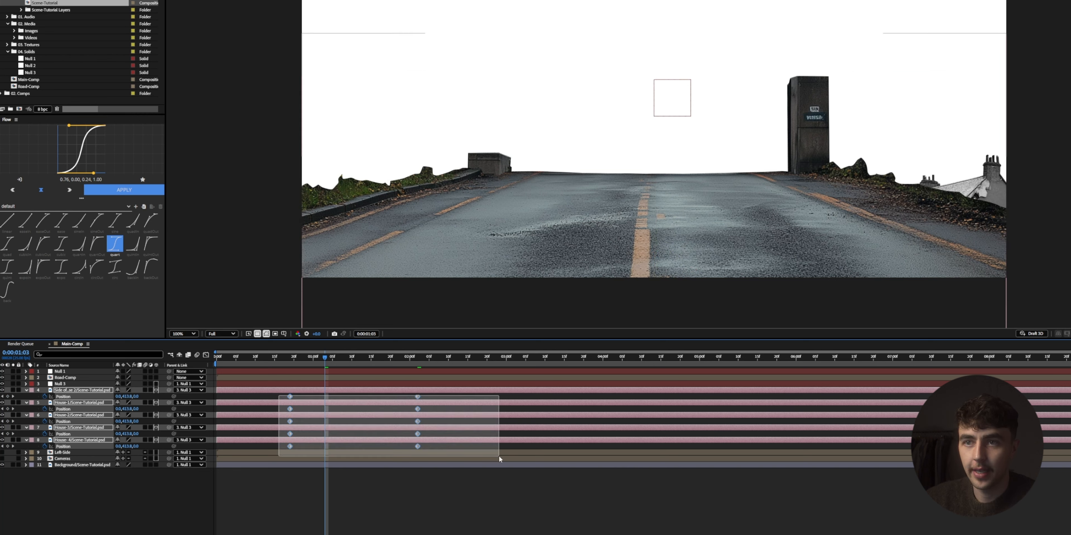
left_click(116, 192)
key("space")
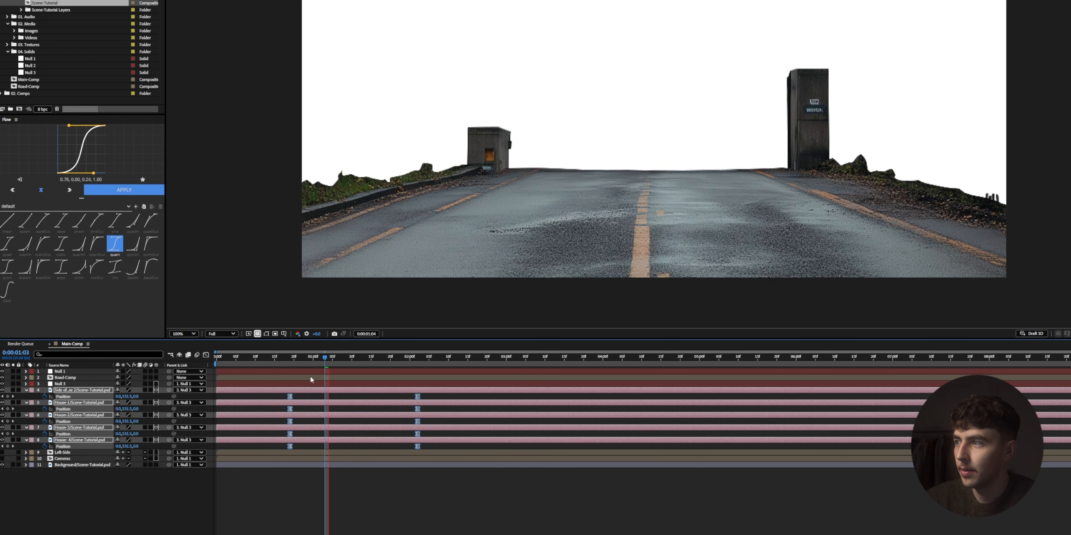
Offset the right-side House-3, House-2 and House-1 Position keyframes progressively later so the houses rise one after another, and preview the stagger
key("space")
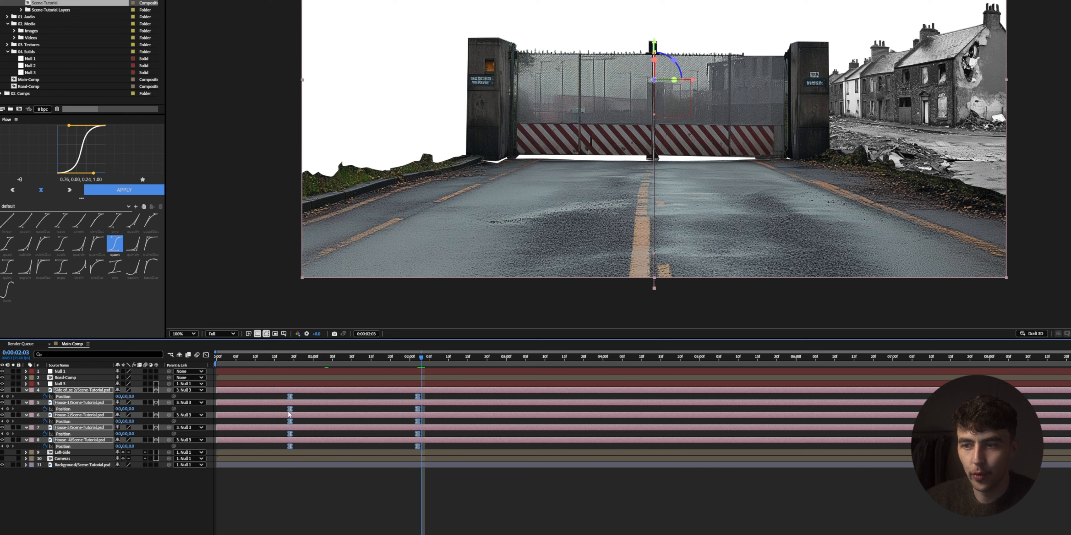
left_click_drag(282, 406, 509, 405)
left_click_drag(283, 421, 485, 422)
left_click_drag(287, 432, 458, 434)
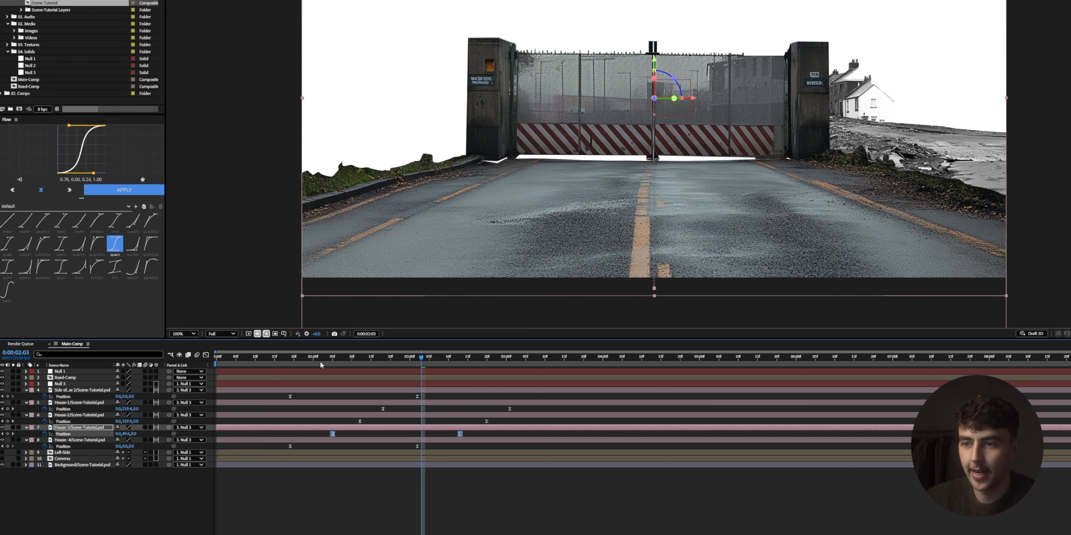
left_click(272, 363)
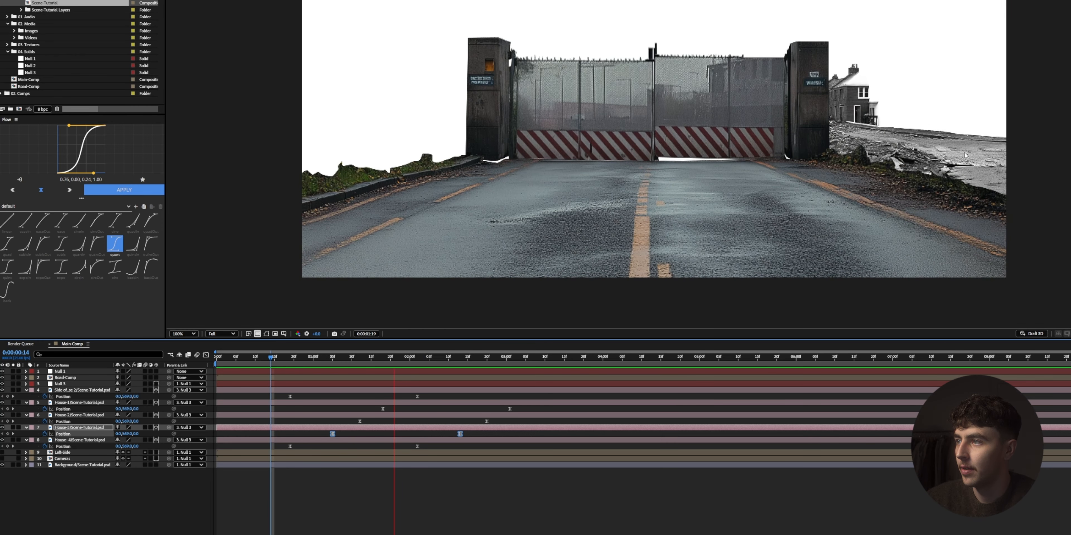
key("space")
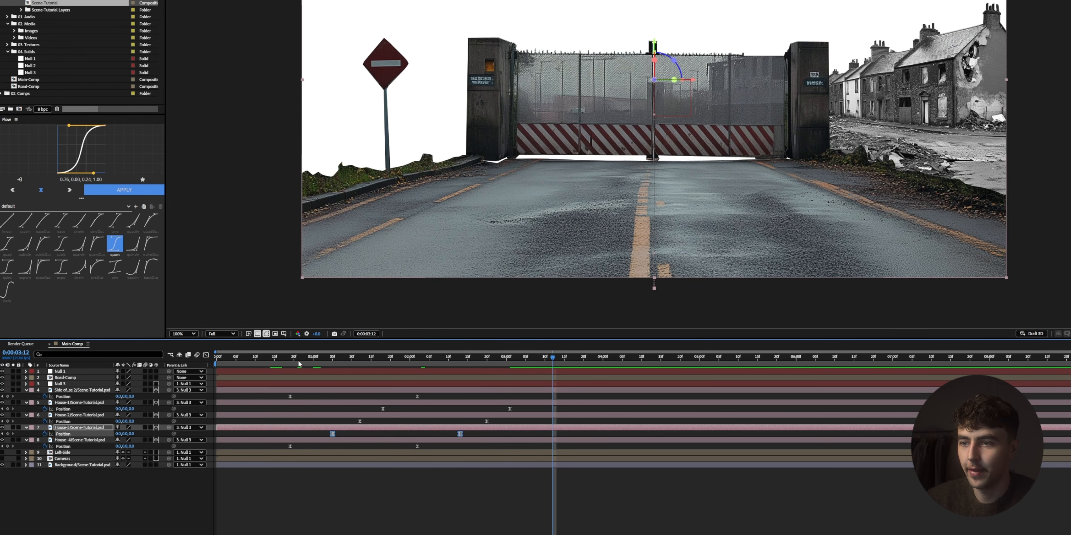
left_click(297, 359)
key("space")
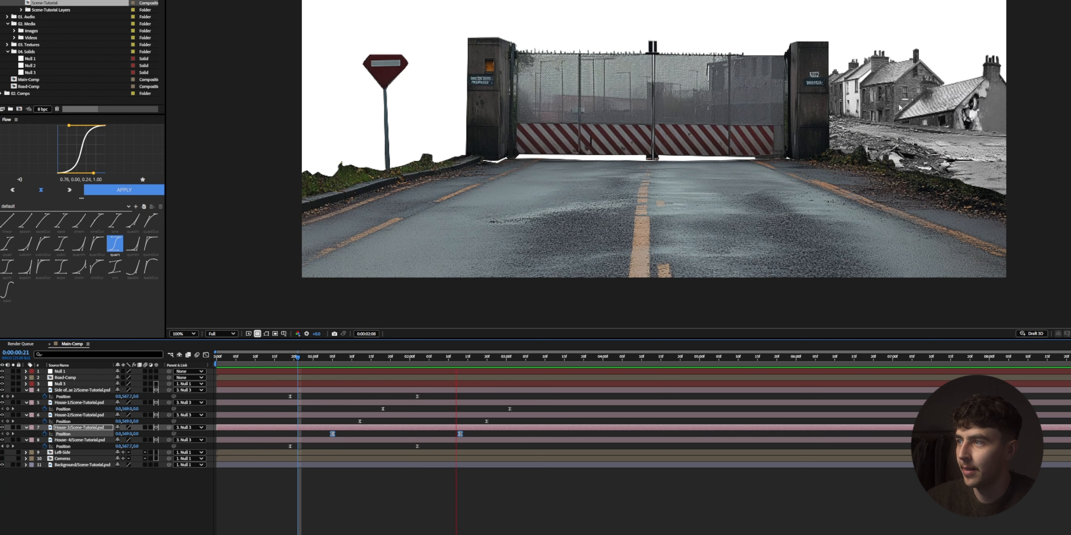
Shift the side ground's Position keyframes to the timeline start and the staggered house keyframes to begin just after 1 second, and preview
left_click_drag(530, 395, 222, 447)
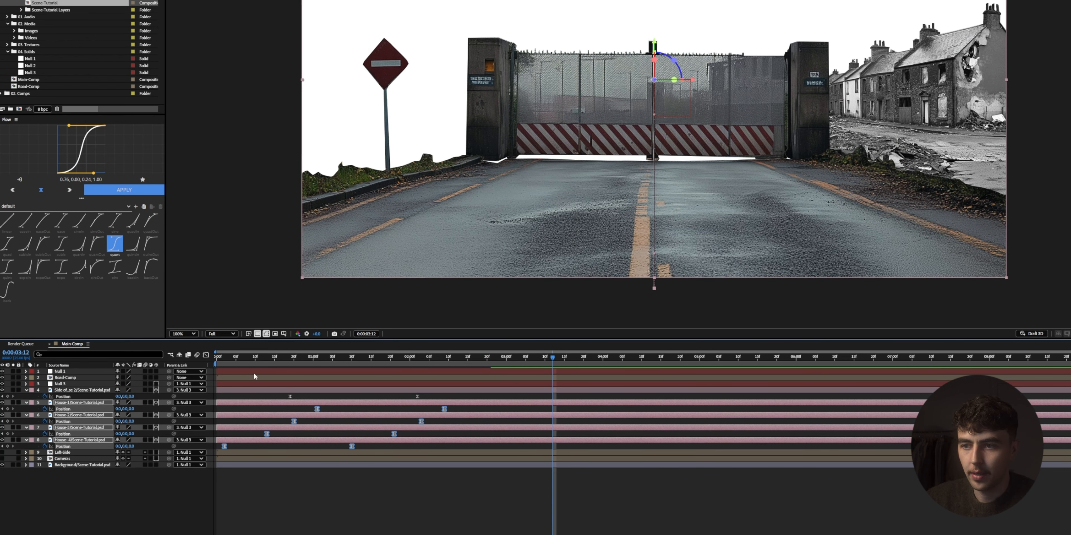
key("space")
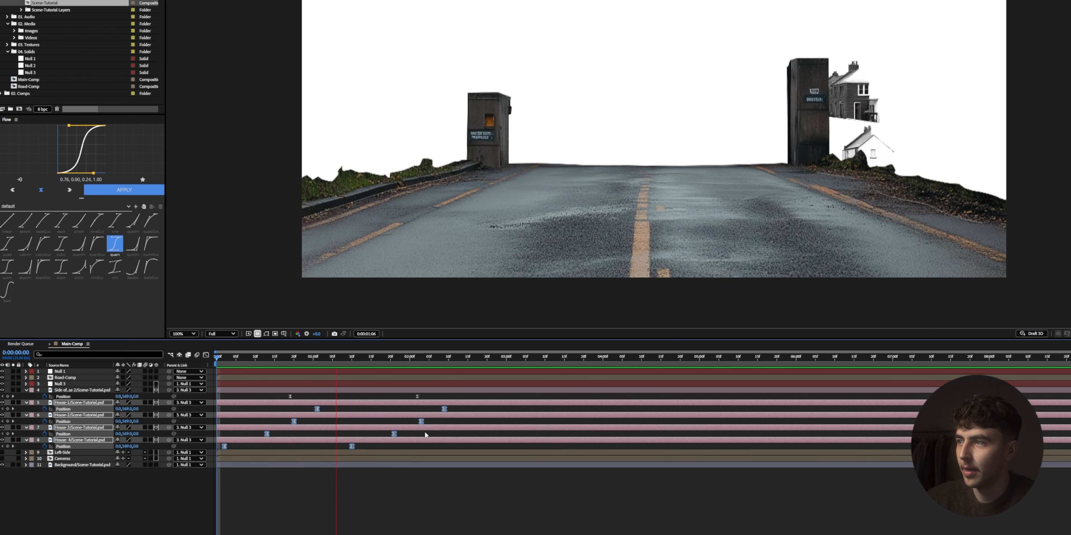
key("space")
left_click_drag(220, 449, 548, 415)
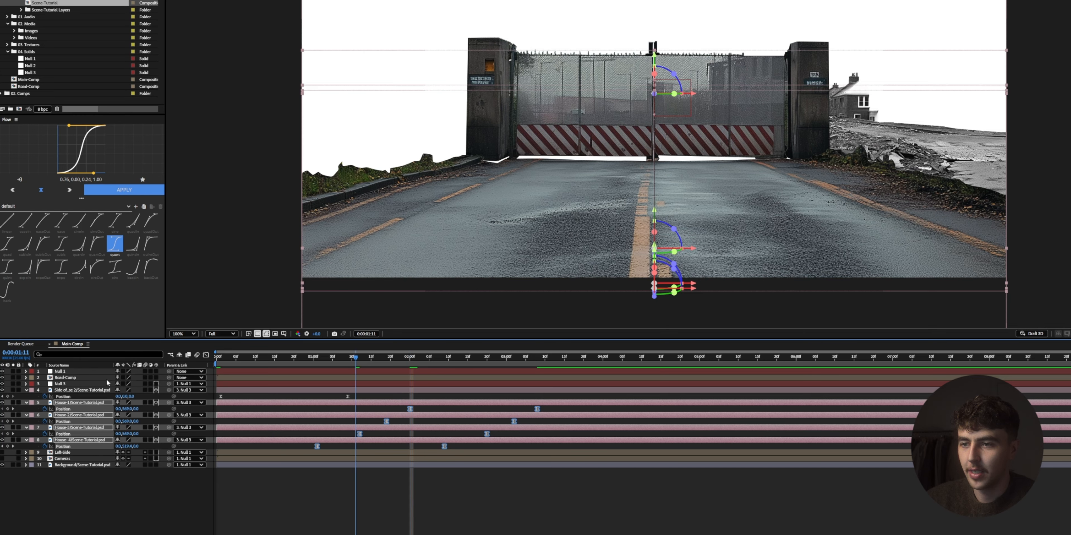
key("space")
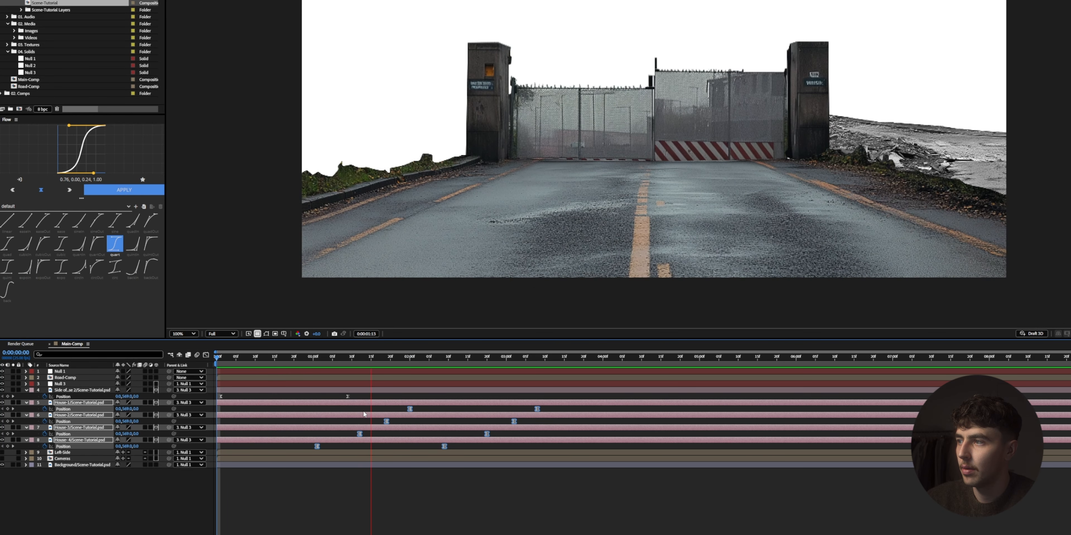
key("space")
Trim the start of the four right-side house layers to 0:00:01:17 and preview their entrance
left_click(379, 358)
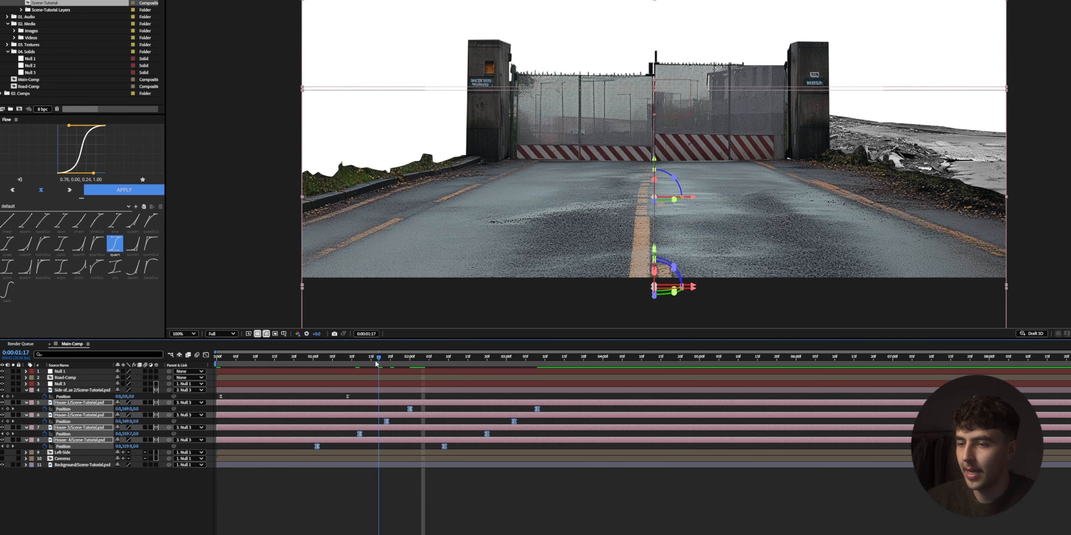
left_click(273, 446)
left_click(241, 440)
left_click(221, 428, "ctrl")
left_click(221, 415, "ctrl")
left_click(222, 403, "ctrl")
left_click_drag(218, 403, 429, 404)
key("space")
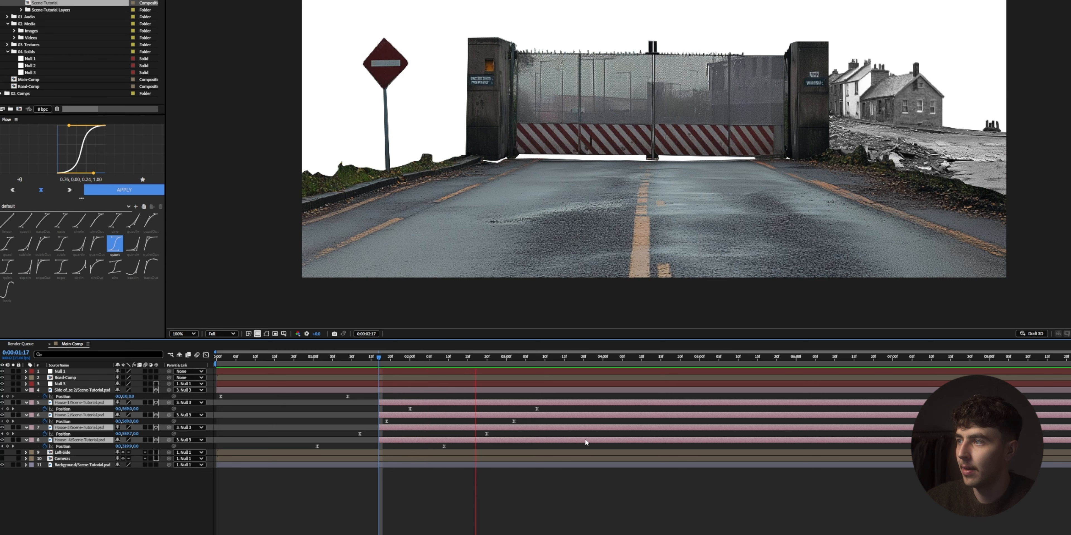
key("space")
key("space")
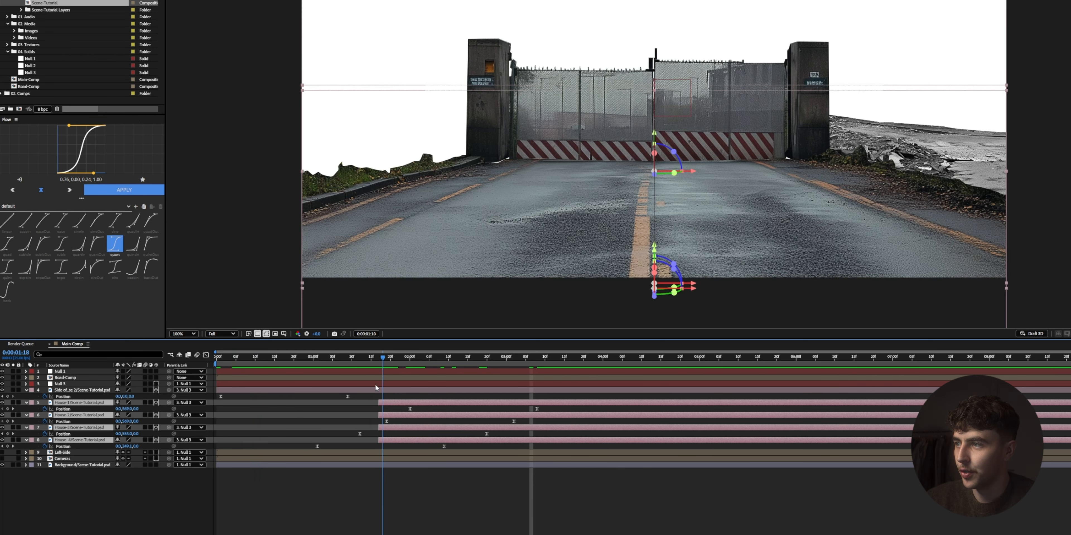
Move the side ground layer's Position keyframes to start at about 0:00:00:11, and hide Road-Comp to inspect the ground rising alone
left_click_drag(331, 388, 259, 397)
key("shift+Page_Down")
left_click(2, 378)
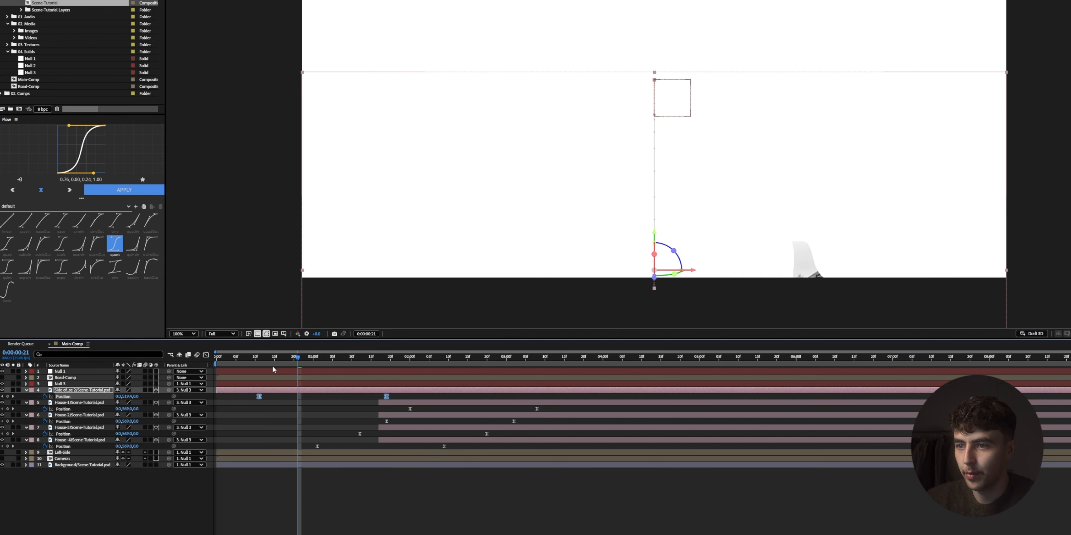
key("space")
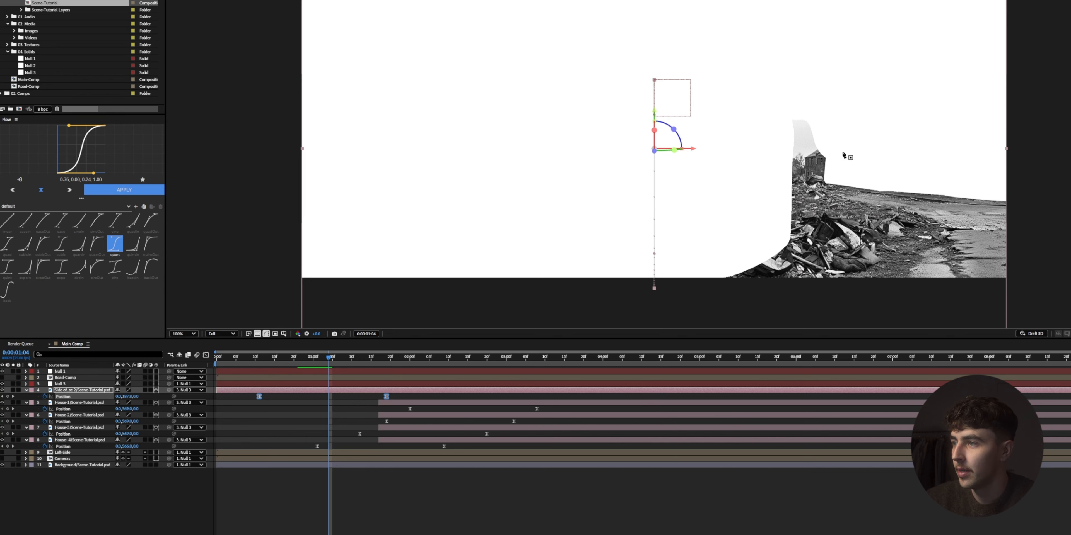
Mask out the leftover shed and pale column on the side ground layer with an inverted Pen mask, and preview the animation
left_click(828, 181)
left_click_drag(787, 202, 779, 205)
left_click_drag(764, 199, 761, 190)
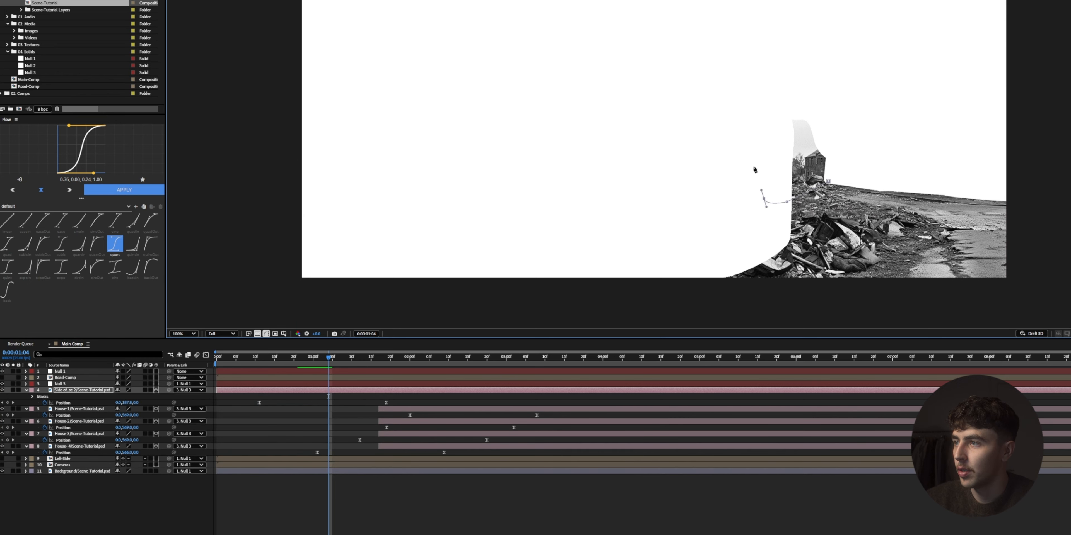
left_click(829, 182)
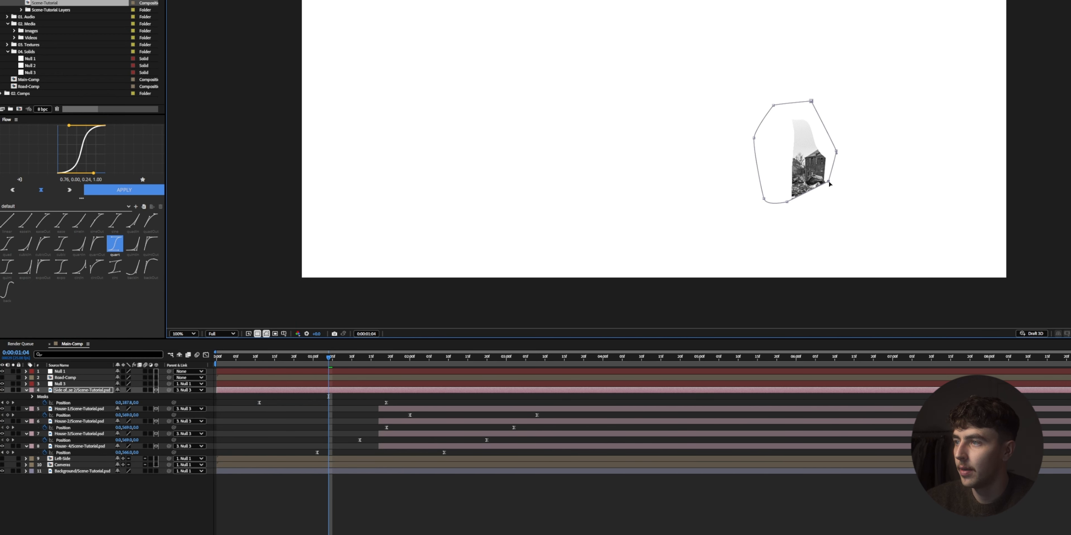
left_click(32, 397)
left_click(143, 403)
left_click_drag(310, 357, 224, 366)
key("space")
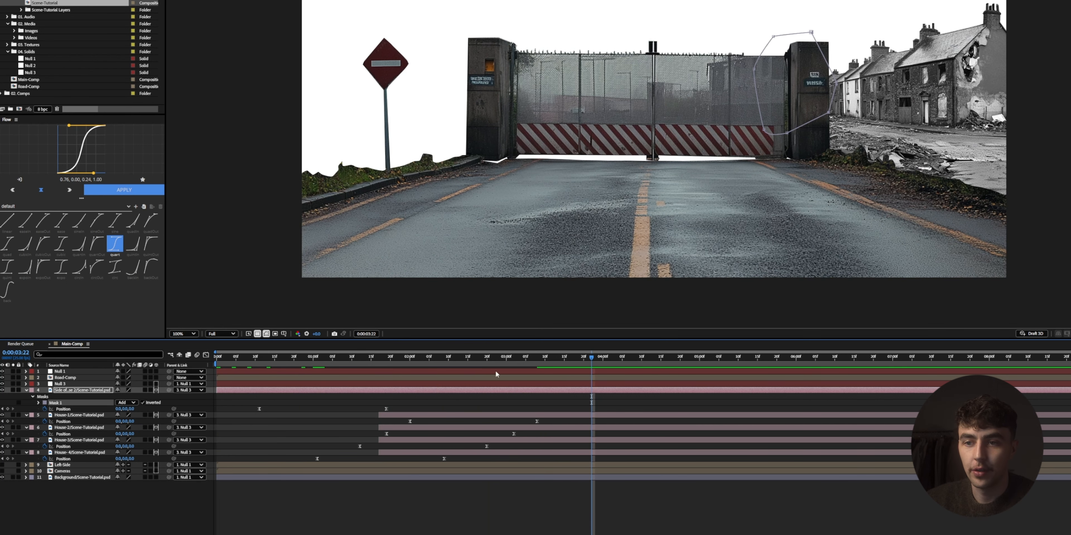
Pre-compose the side ground and four house layers into a new composition named Right-Side
left_click(71, 390)
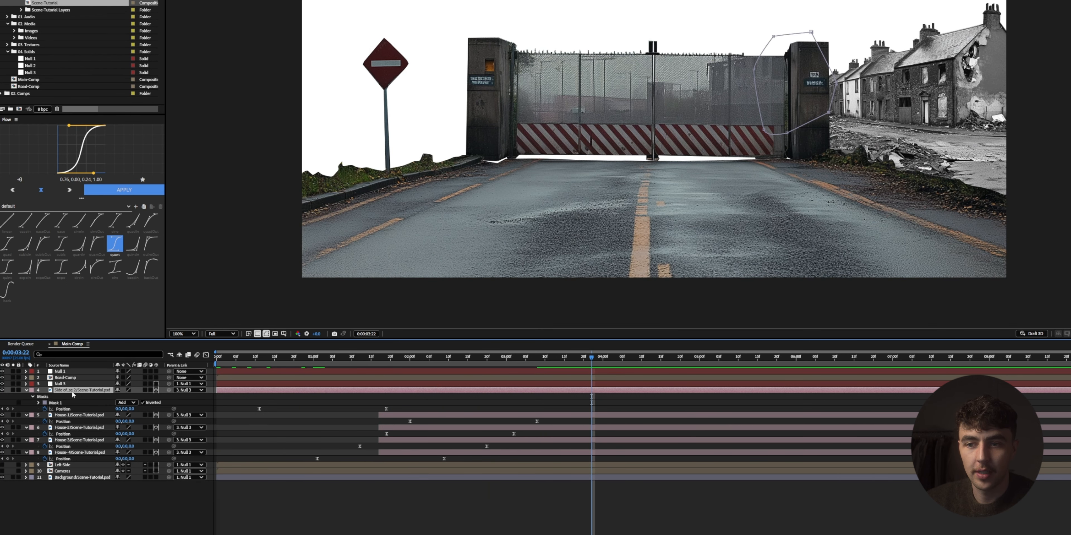
left_click(66, 453, "shift")
right_click(66, 453)
key("Escape")
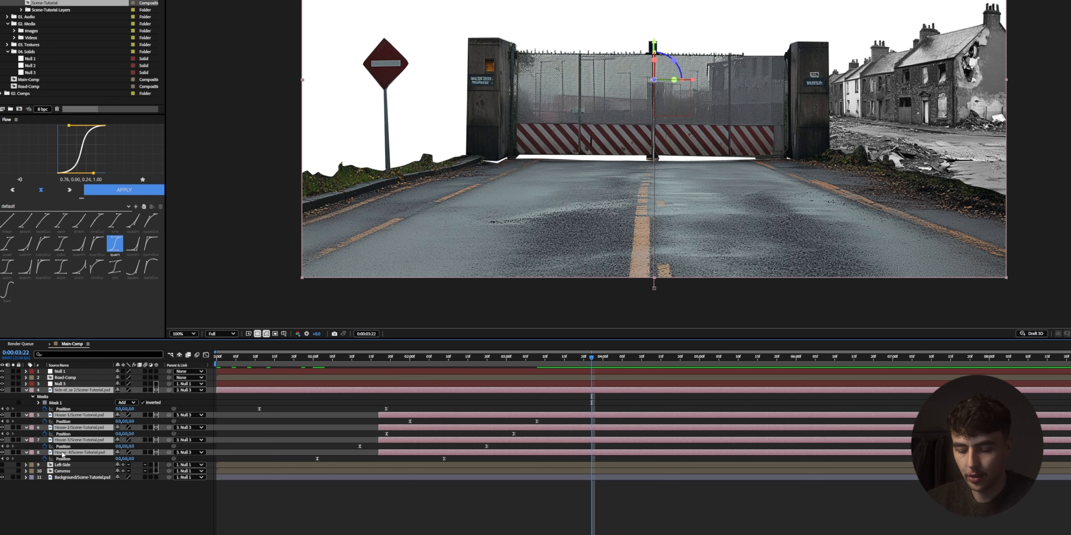
key("ctrl+shift+c")
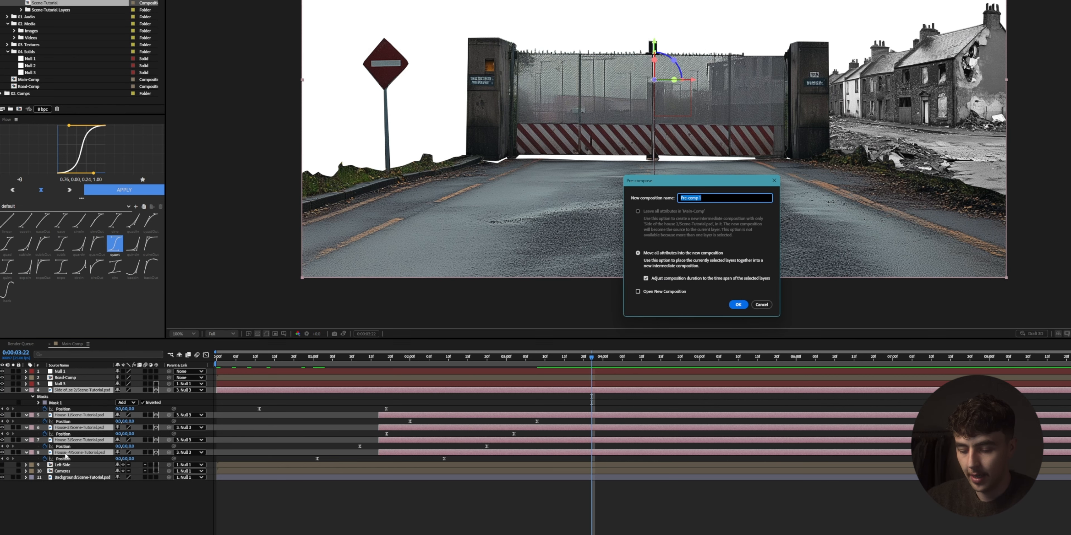
type("Right-Side")
key("Return")
Give Road-Comp an Orange label and the Right-Side composition a Pink label
left_click(31, 378)
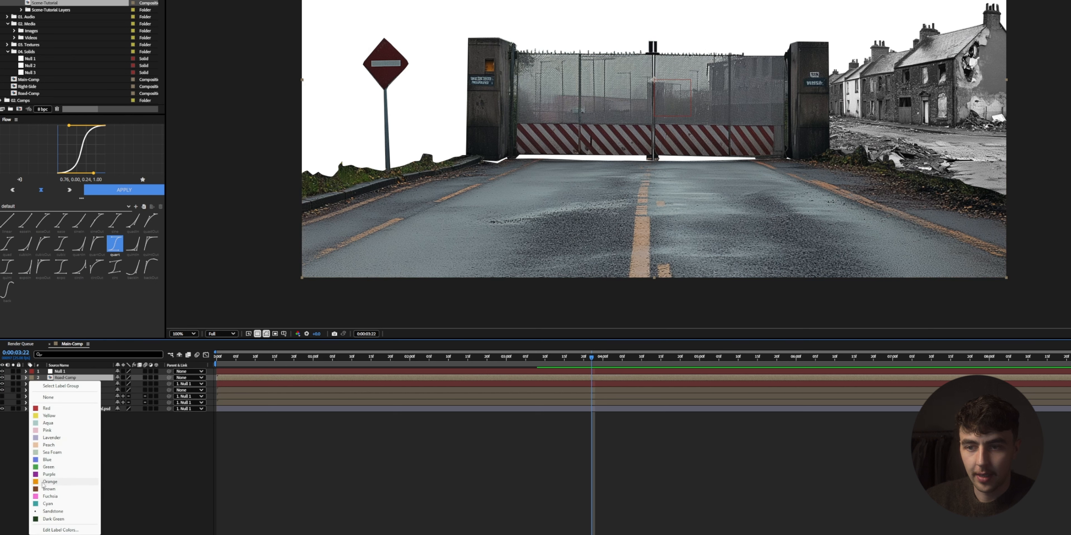
left_click(47, 482)
left_click(60, 390)
left_click(31, 391)
left_click(46, 443)
Show the Left-Side composition and unpack it into its individual layers
left_click(52, 396)
left_click(2, 396)
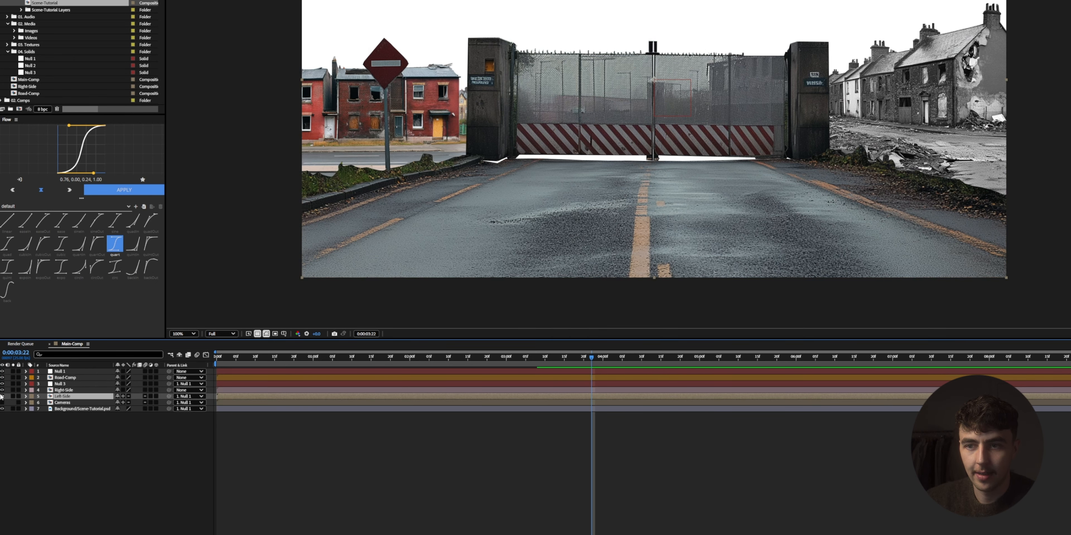
key("space")
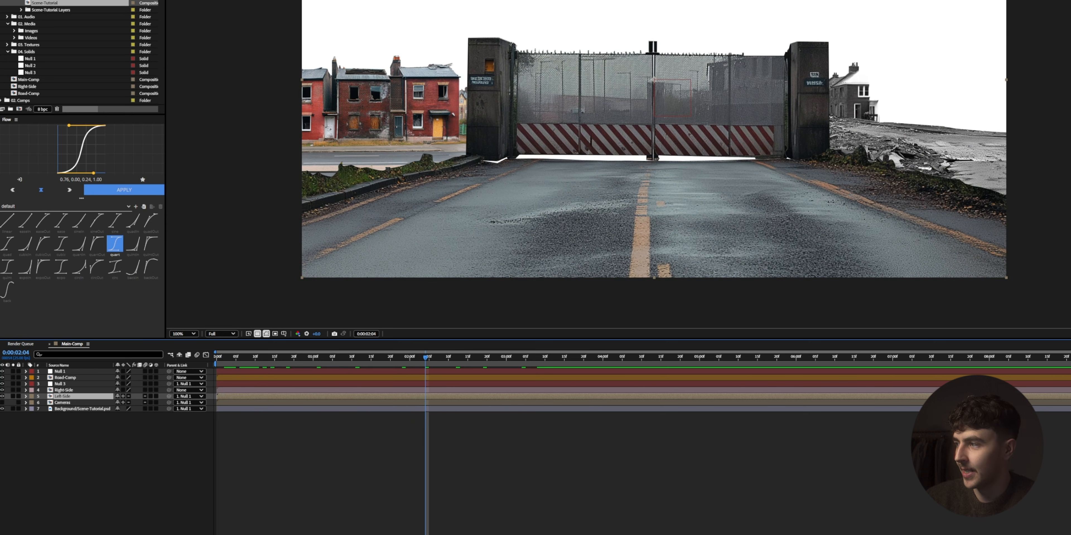
left_click(1069, 374)
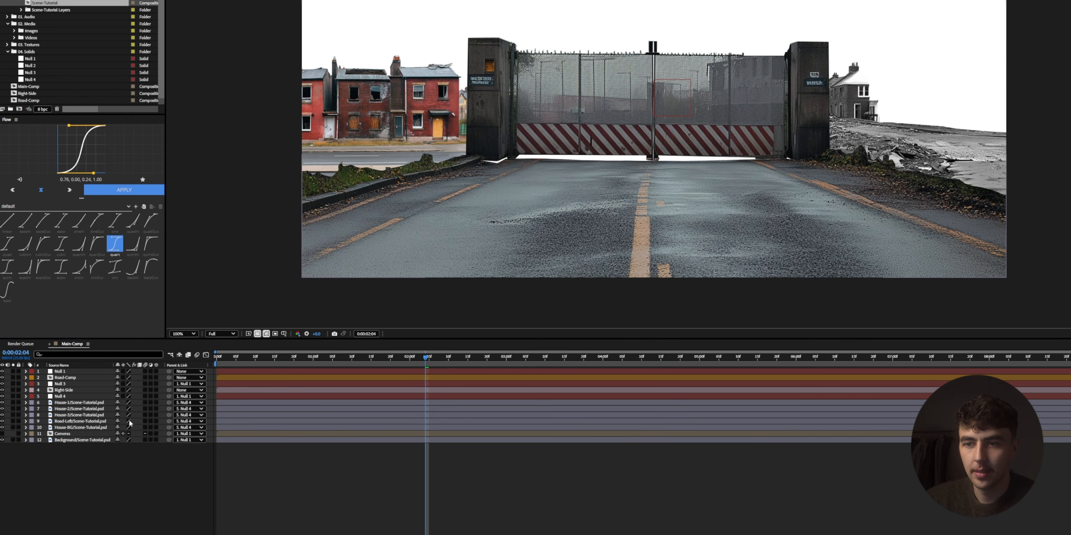
Give the unpacked left-side house, road and house background layers a Peach label
left_click(70, 404)
left_click(63, 428, "shift")
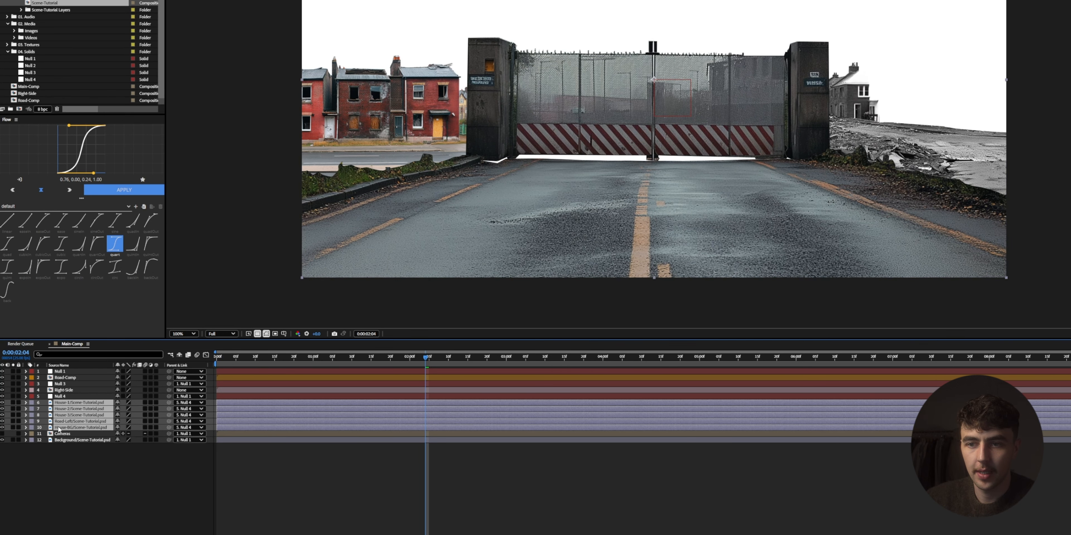
left_click(30, 428)
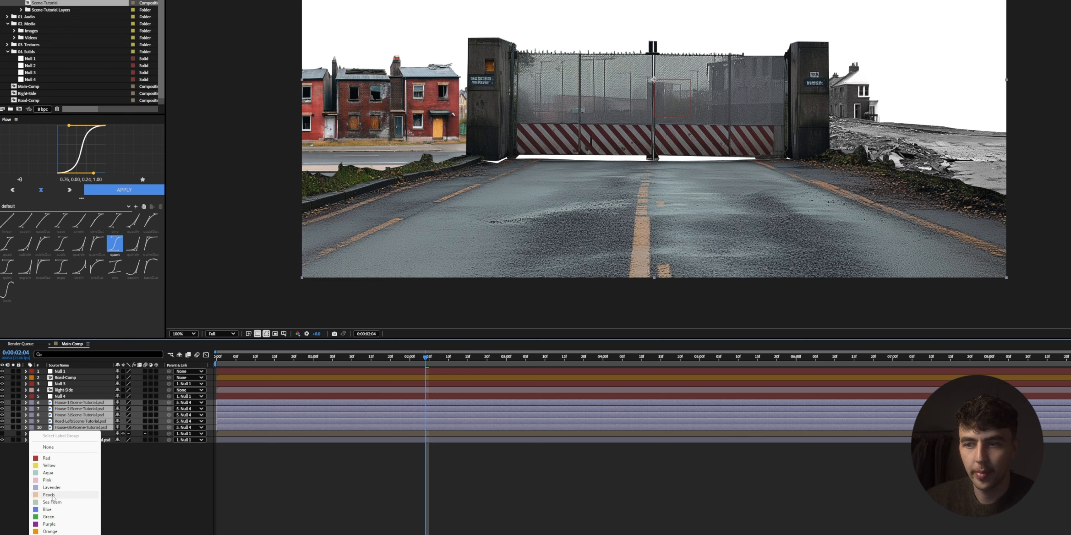
left_click(63, 495)
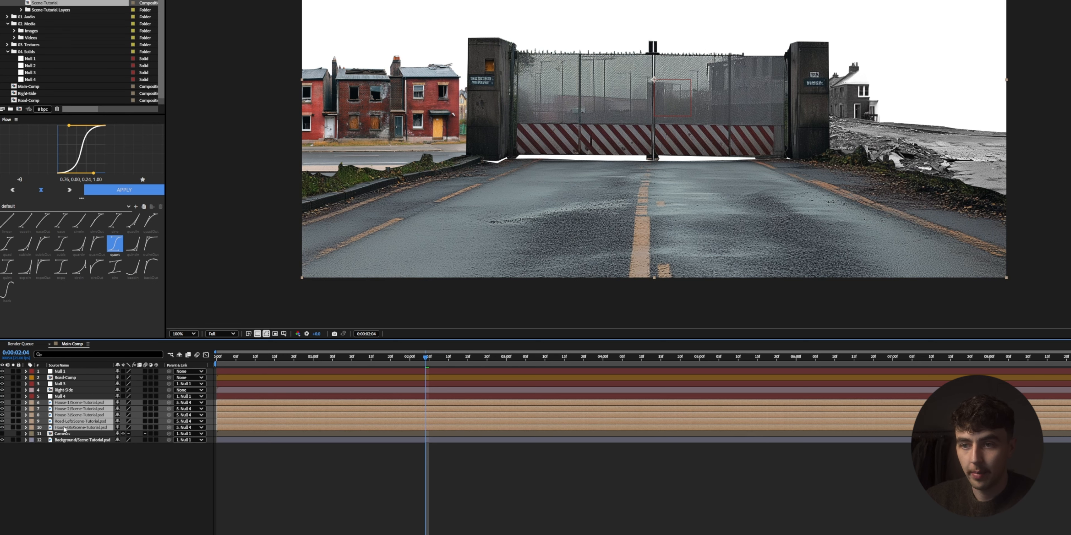
Make the left-side layers 3D and keyframe their Position from below the frame at 0:00:00:20 to their current place at 0:00:02:04
left_click(155, 403)
key("alt+shift+p")
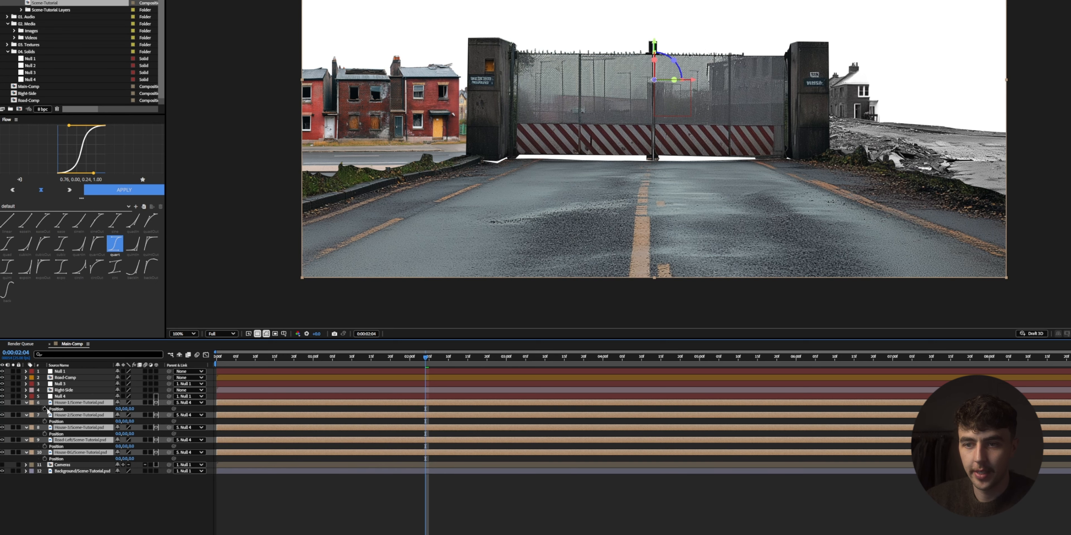
left_click(291, 366)
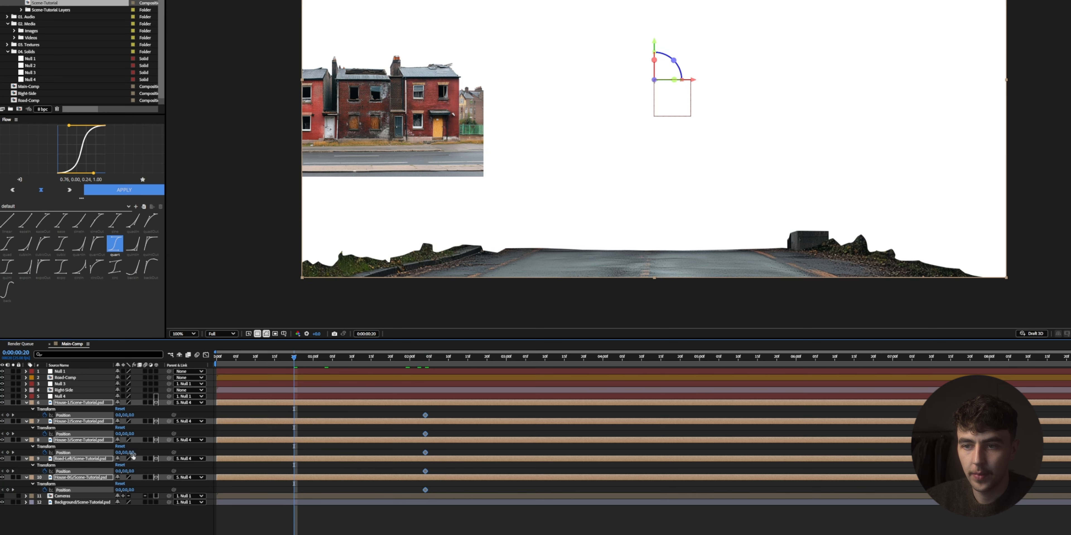
left_click_drag(125, 434, 457, 493)
Ease the left-side layers' Position keyframes with the current Flow curve and preview the rise
left_click(124, 190)
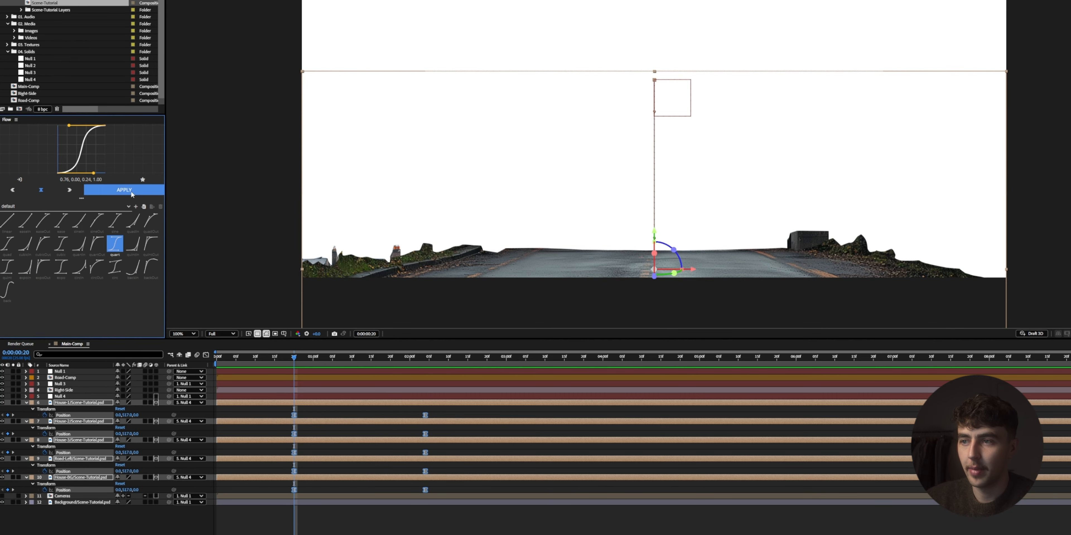
key("space")
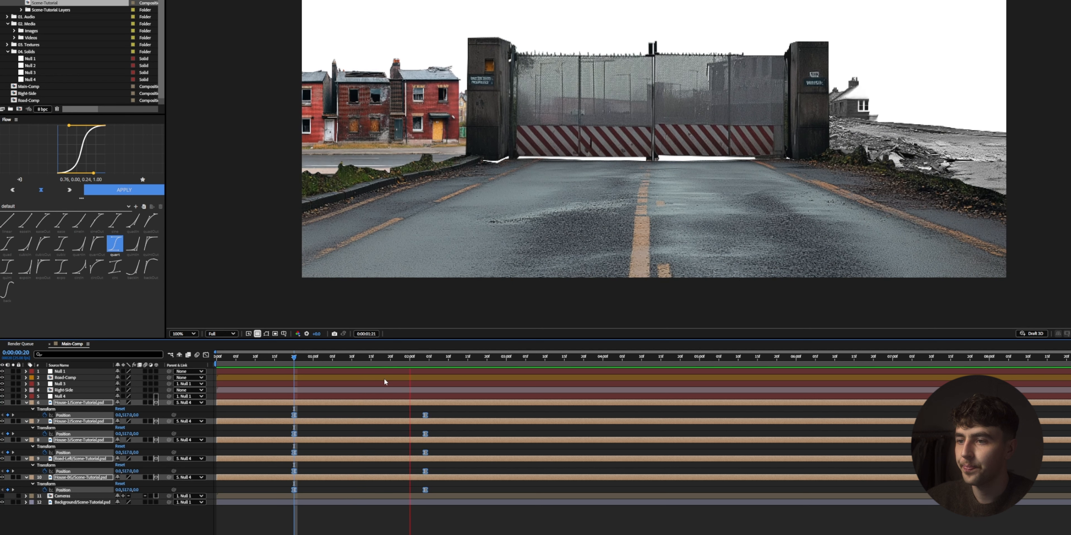
key("space")
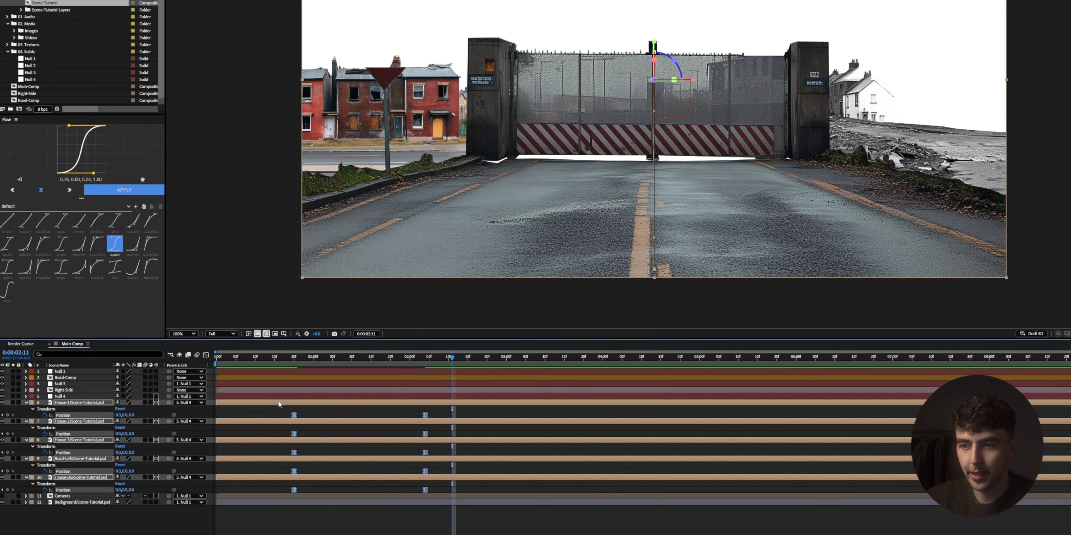
Stagger the left-side houses by moving House-1's Position keyframes to start at about 0:00:01:00 and House-3's slightly later, and preview
left_click(281, 409)
left_click_drag(287, 430, 441, 439)
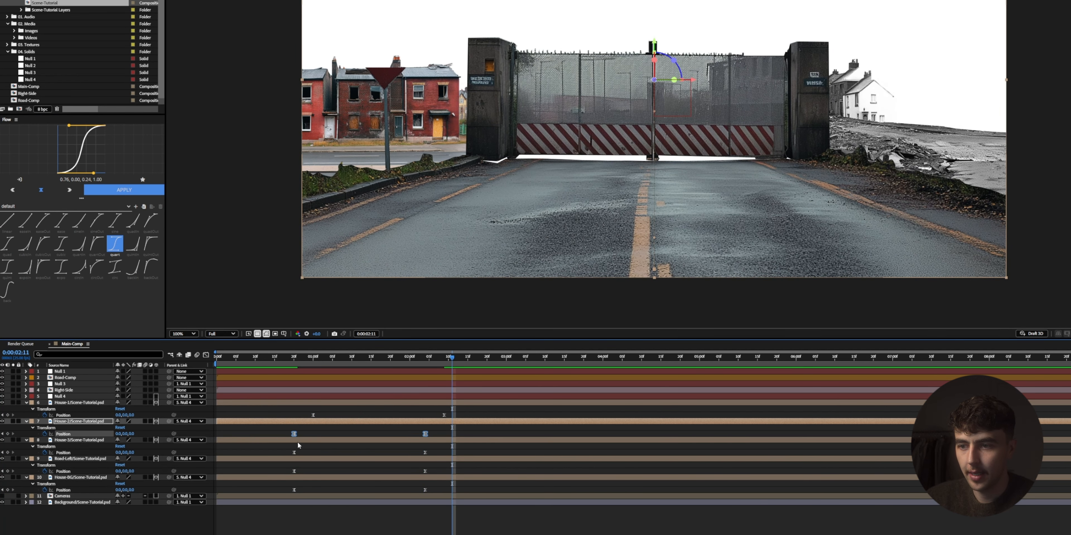
left_click_drag(287, 447, 439, 453)
key("space")
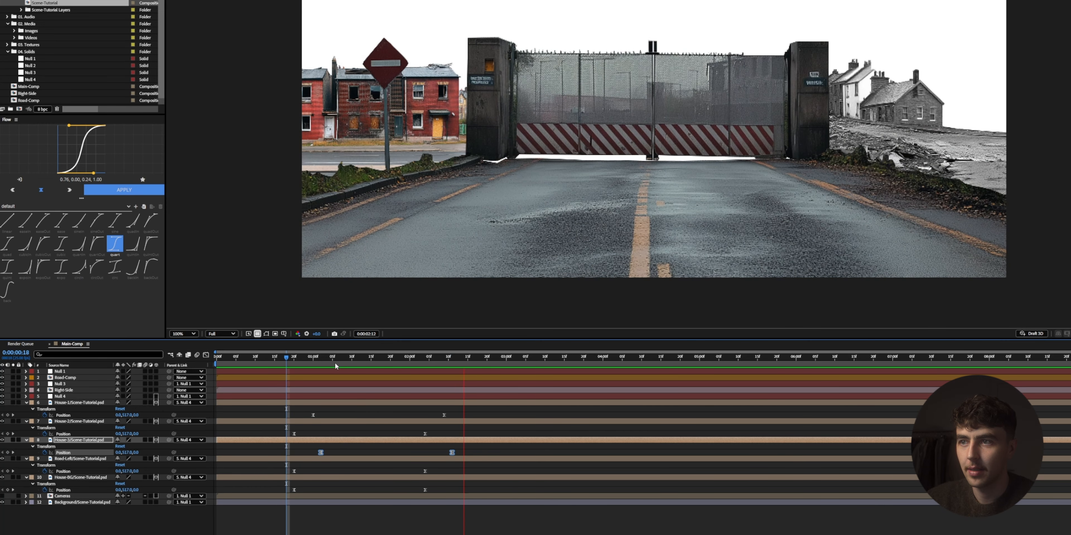
Shift all left-side Position keyframes about 10 frames later, trim those layers to start at about 0:00:01:21, and preview the rise
left_click_drag(251, 407, 553, 518)
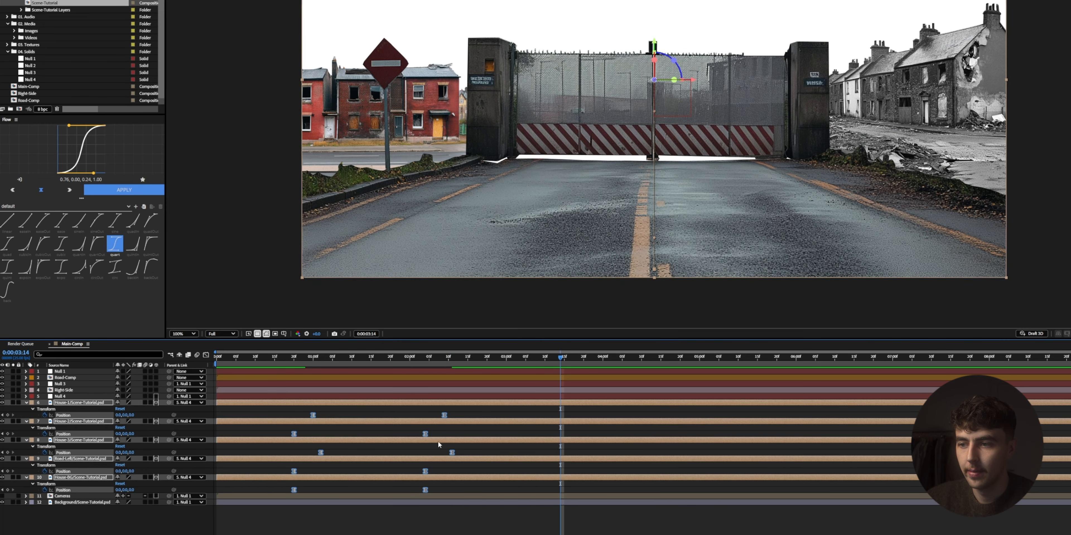
left_click(443, 416)
left_click_drag(464, 409, 243, 504)
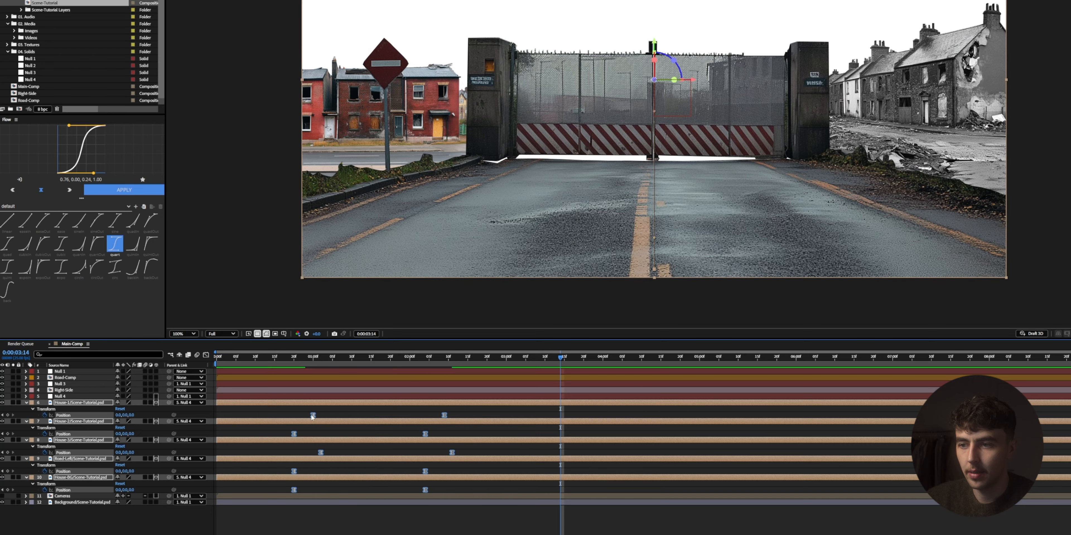
left_click_drag(312, 415, 350, 415)
key("Home")
key("space")
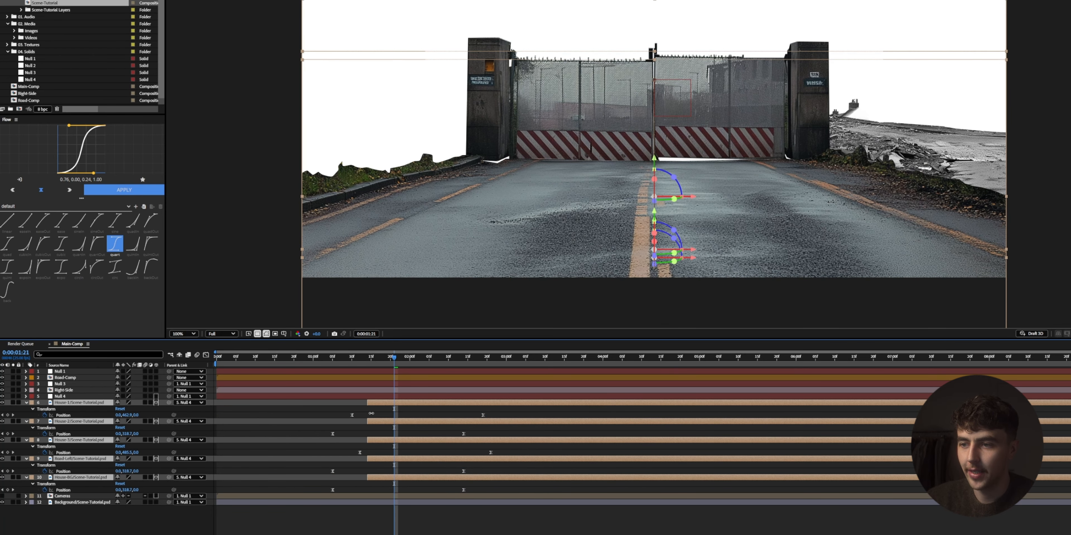
left_click_drag(394, 359, 215, 372)
key("space")
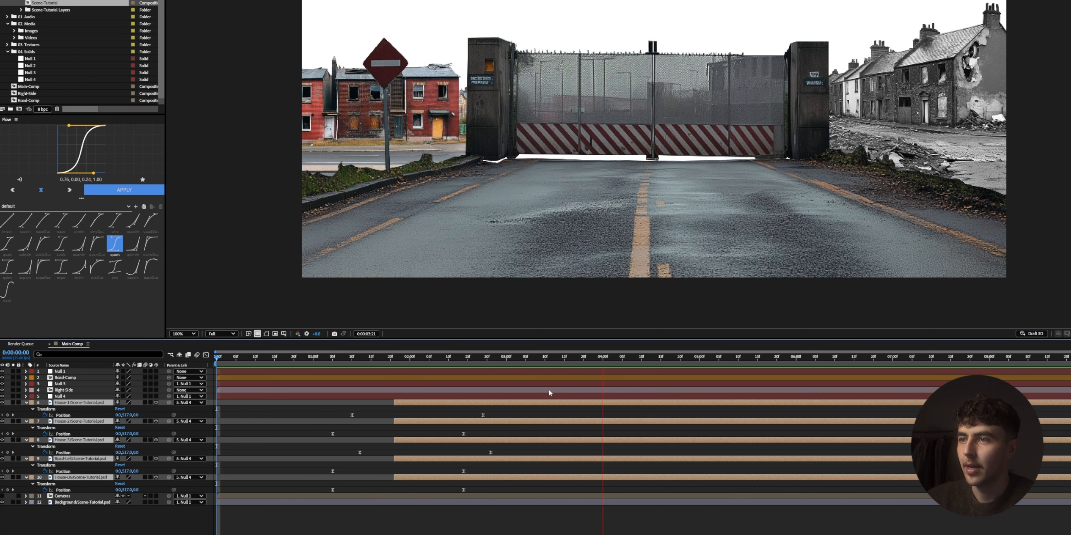
key("space")
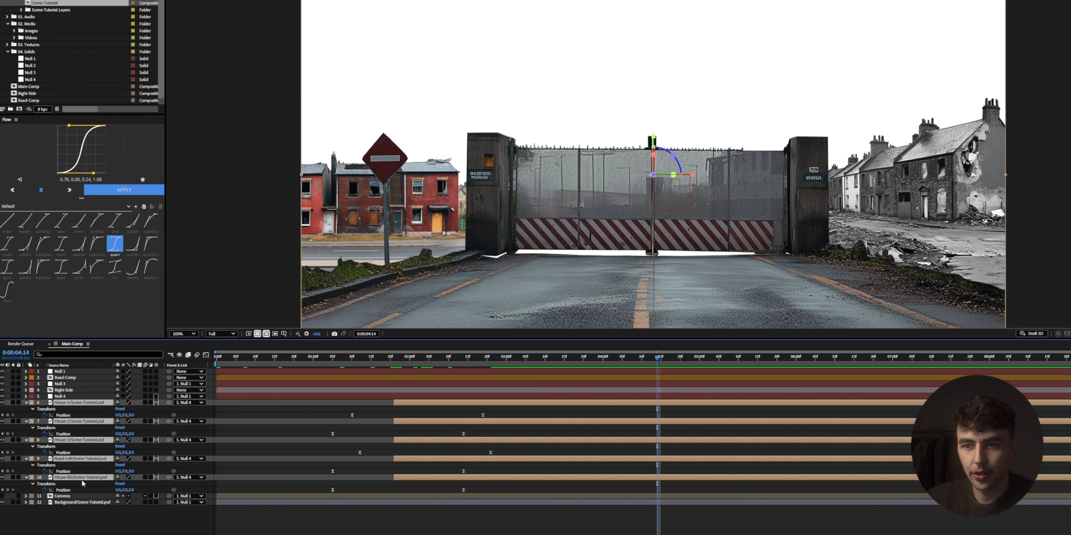
Pre-compose the unpacked left-side layers as Right-Side with all attributes moved into it, and open its label colour choices
key("ctrl+shift+c")
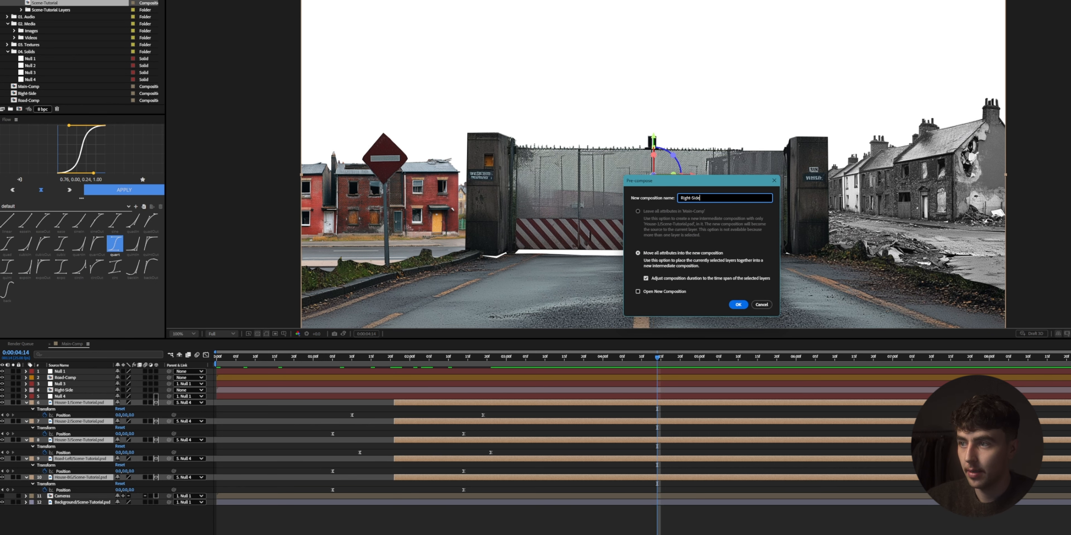
key("Return")
left_click(31, 403)
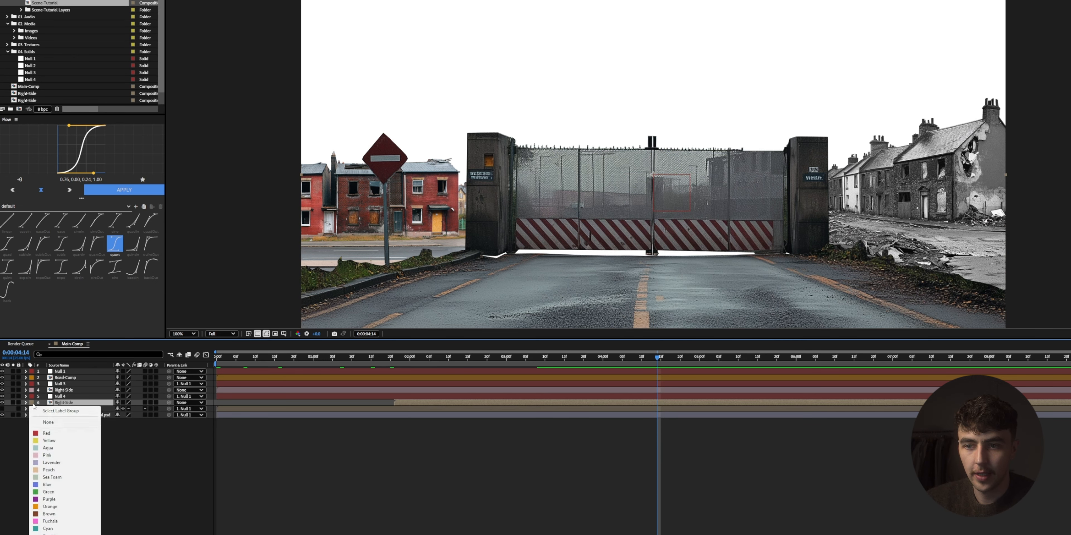
Delete the leftover Null 1, Null 3 and Null 4 layers and preview the scene
left_click(67, 385)
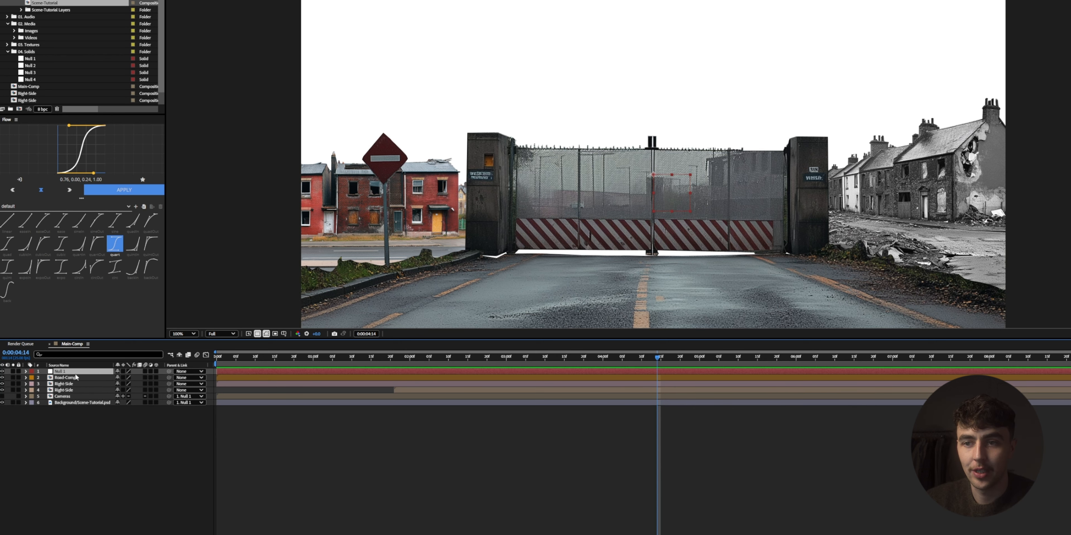
key("Delete")
key("space")
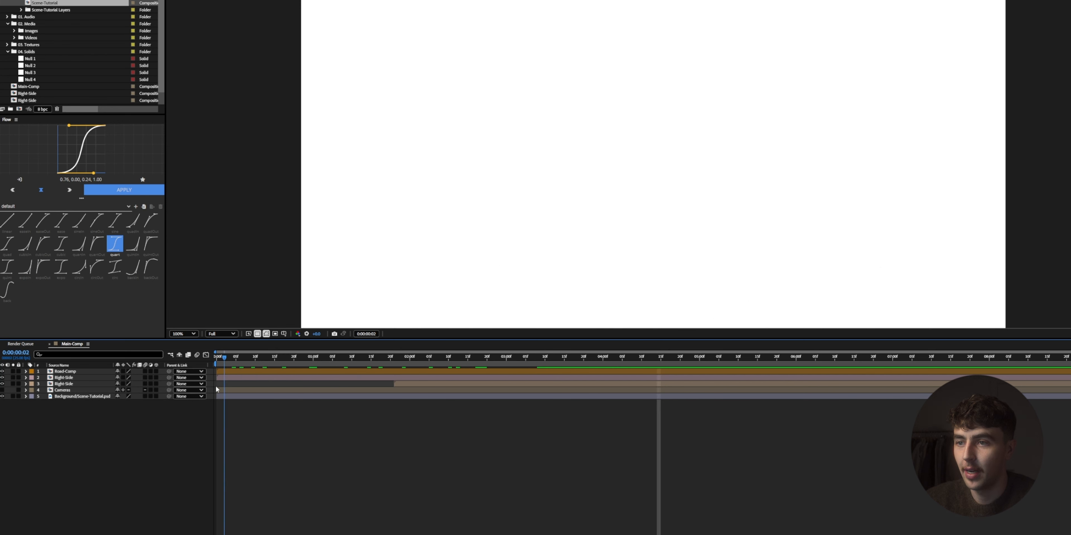
Show the Cameras composition and unpack it into its Camera and Pole layers
left_click(2, 390)
left_click(62, 390)
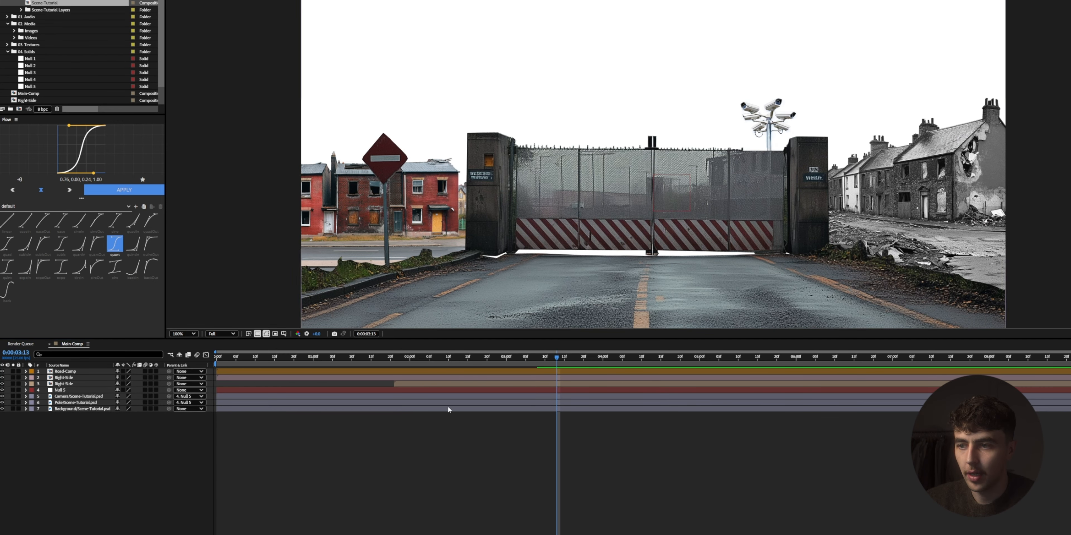
Keyframe the Camera and Pole layers' Position from behind the gate at 0:00:01:20 to their current place at 0:00:03:13
left_click(88, 401)
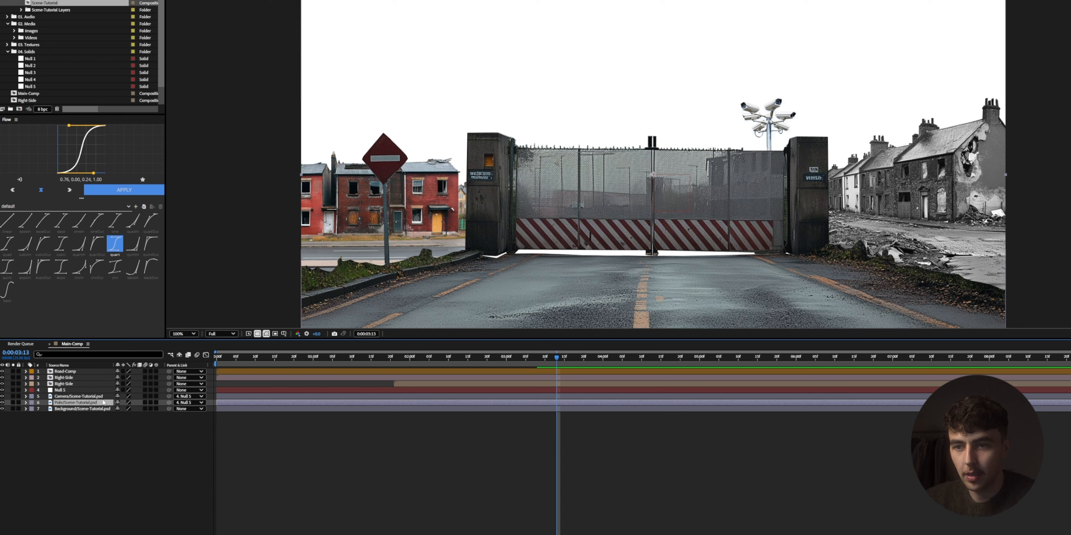
left_click(99, 397, "shift")
key("p")
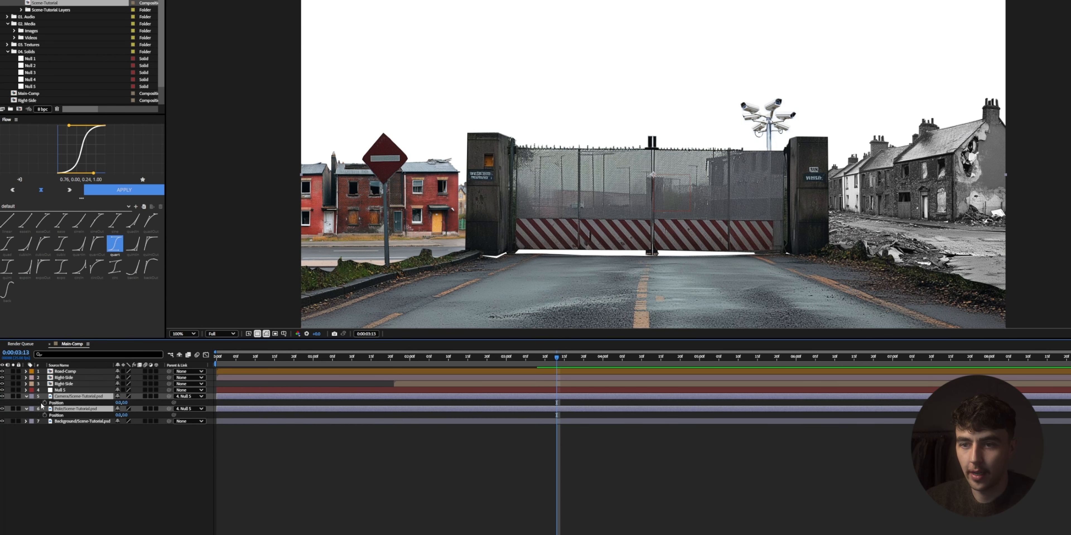
left_click(44, 402)
left_click(391, 366)
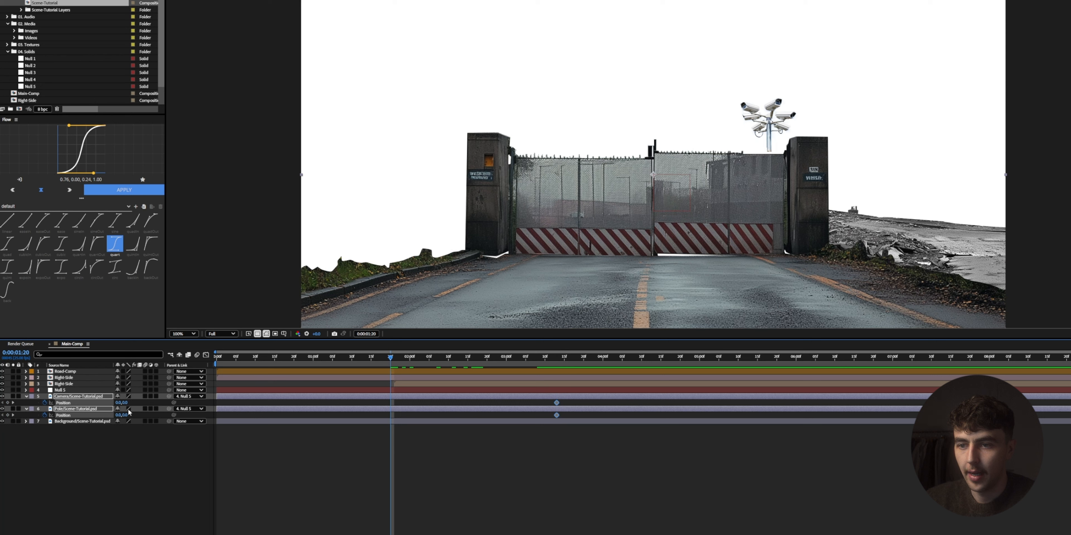
left_click_drag(126, 402, 198, 408)
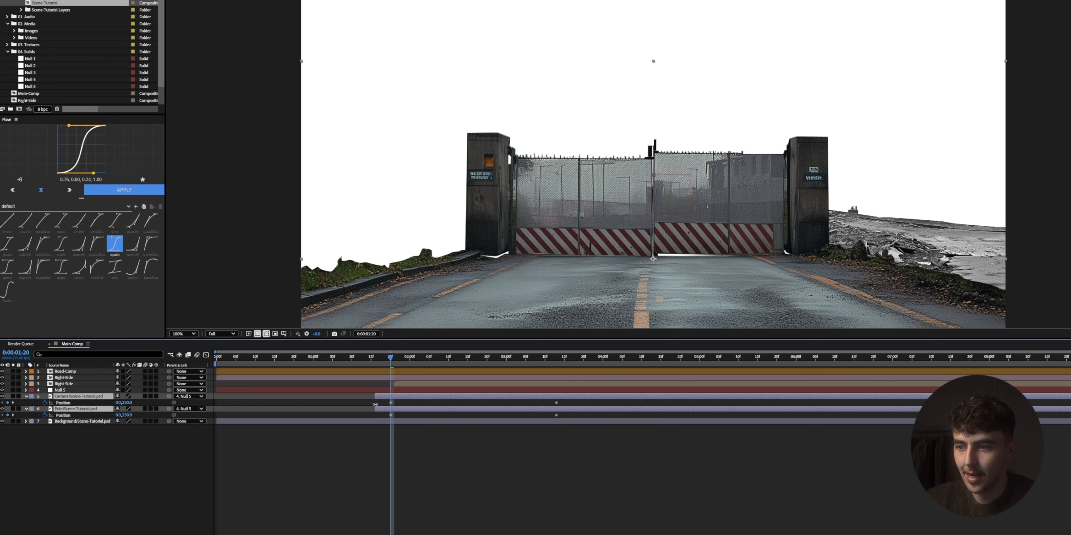
Ease the Camera and Pole Position keyframes with the current Flow curve and preview the rise
left_click_drag(378, 400, 622, 431)
left_click(133, 190)
key("space")
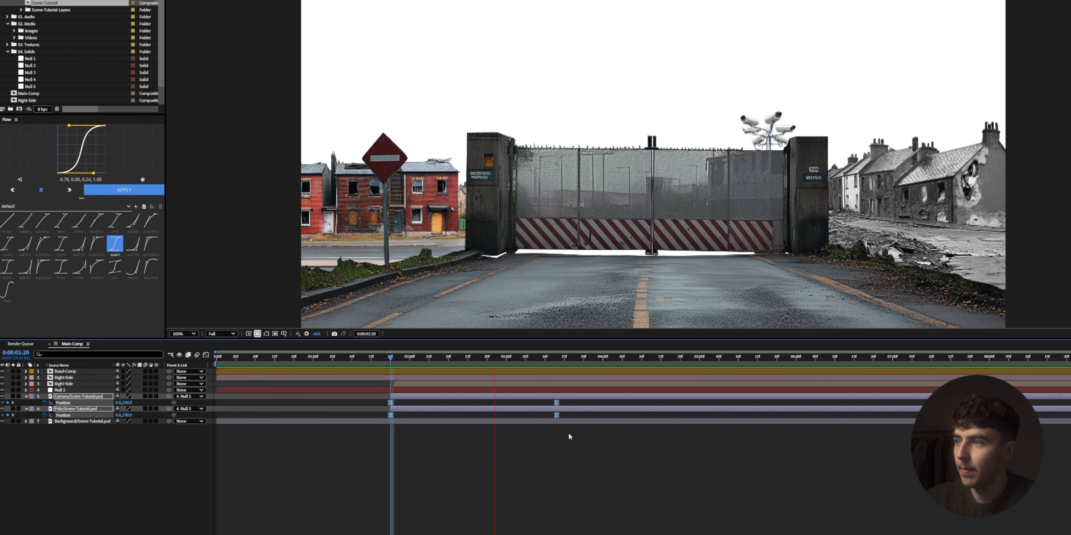
Move the Camera layer about one second later in time than the Pole layer and preview the staggered rise
left_click(568, 430)
left_click(521, 395)
left_click_drag(521, 395, 618, 396)
key("space")
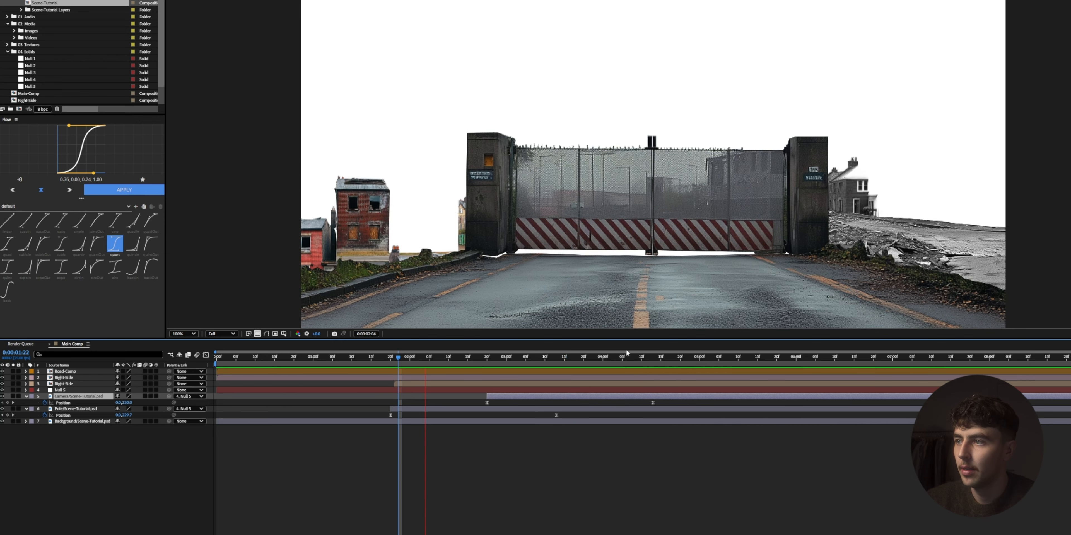
key("space")
At 0:00:04:14, place Puppet pins on the Camera layer along the central pole and at the mount of each camera
left_click_drag(612, 377, 654, 399)
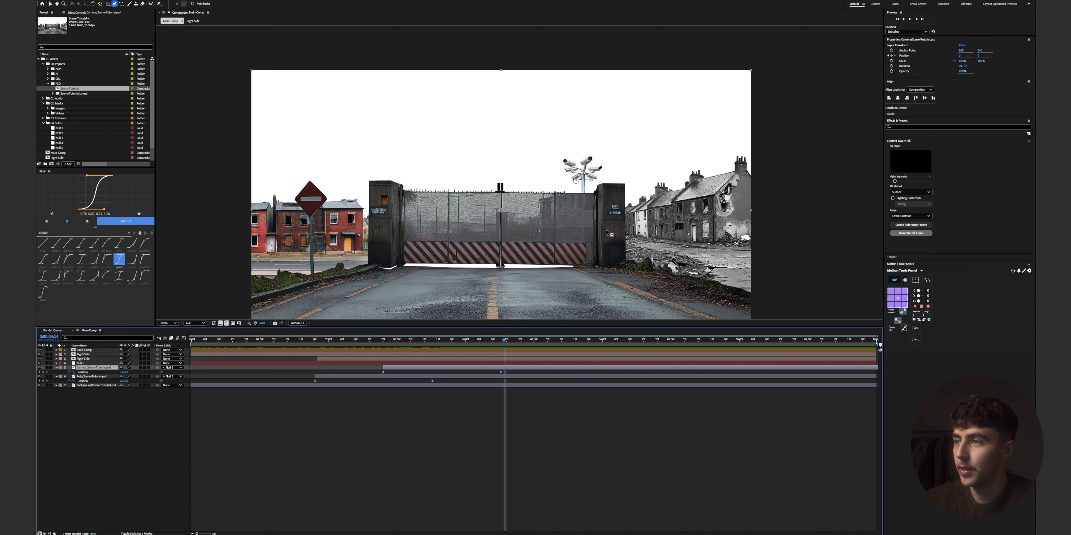
scroll(597, 174, "up", 2)
scroll(600, 170, "up", 2)
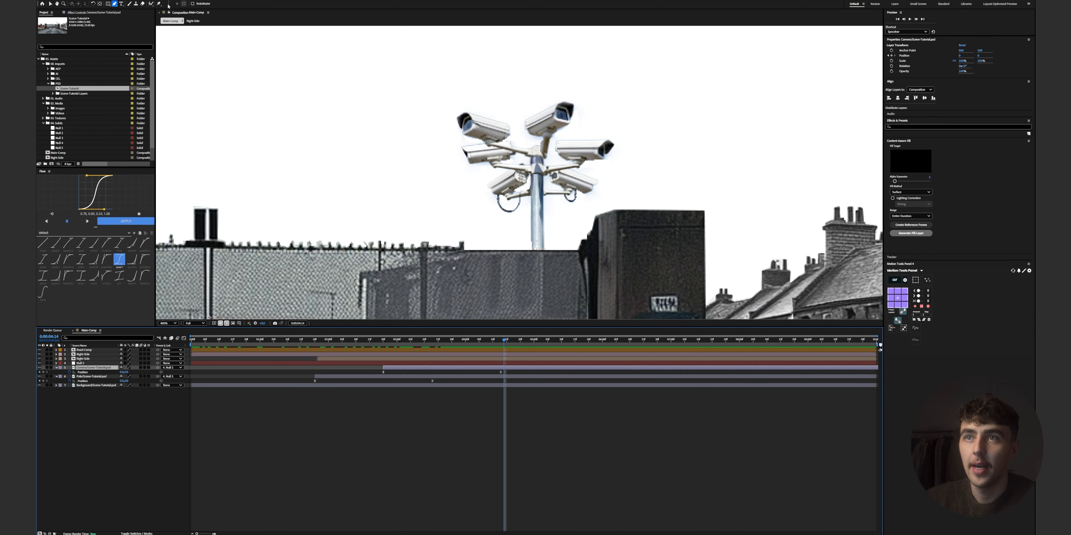
left_click(158, 3)
left_click(537, 171)
left_click(538, 150)
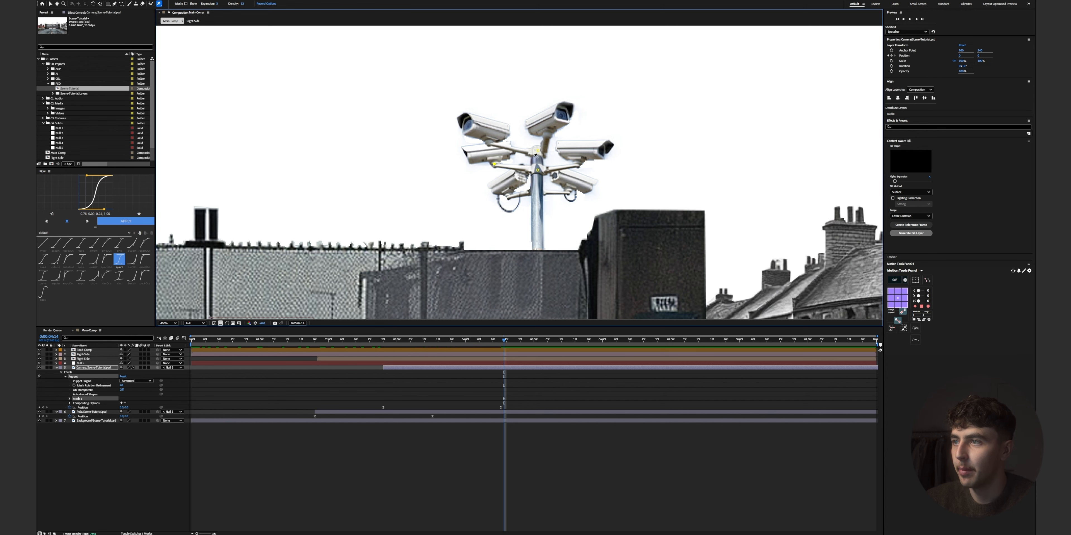
left_click(548, 131)
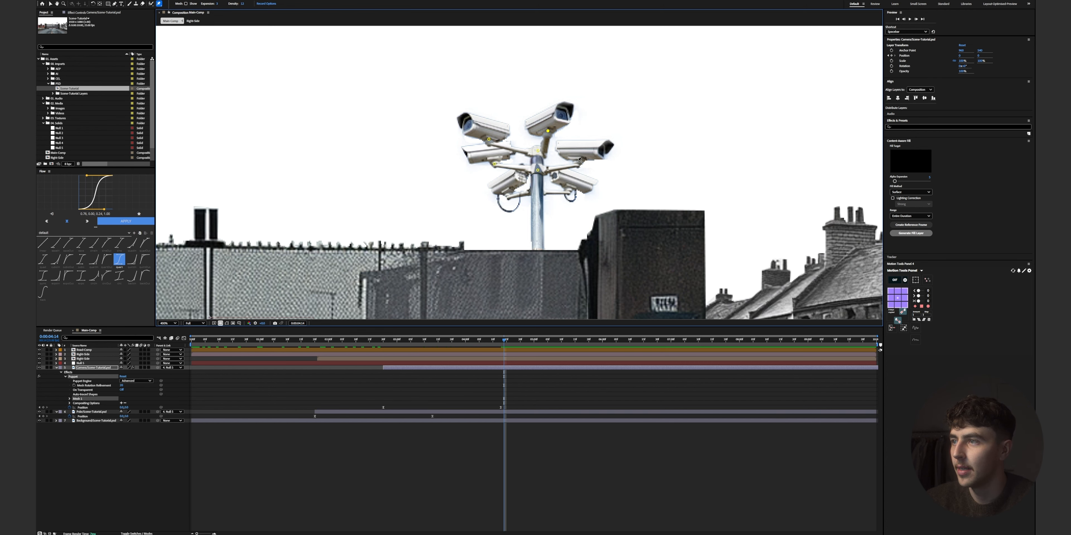
left_click(616, 208)
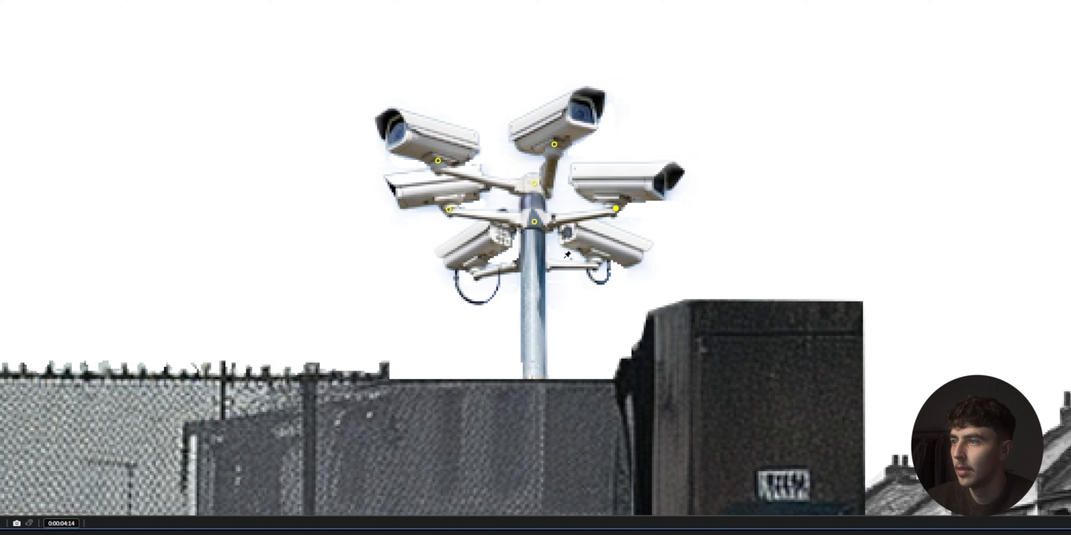
left_click(547, 265)
left_click(597, 266)
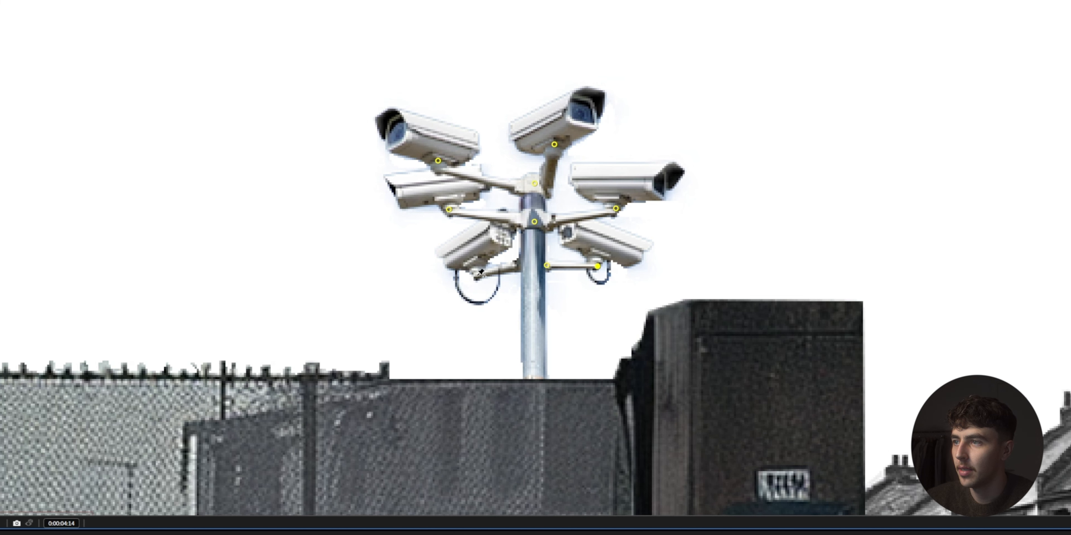
left_click(482, 273)
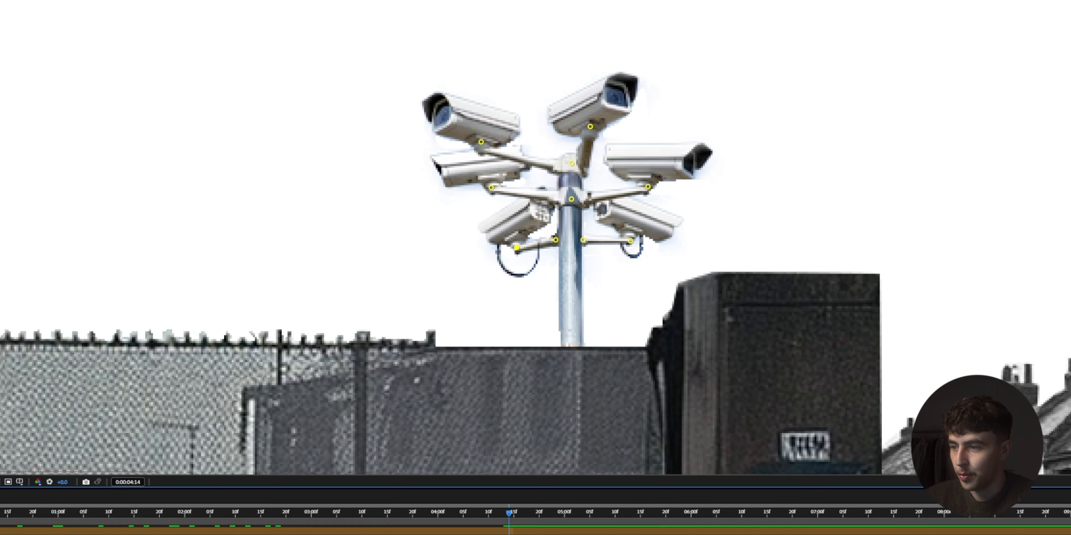
Move all the puppet pin Position keyframes earlier to about 0:00:03:24 and preview the camera rise
left_click_drag(689, 413, 615, 534)
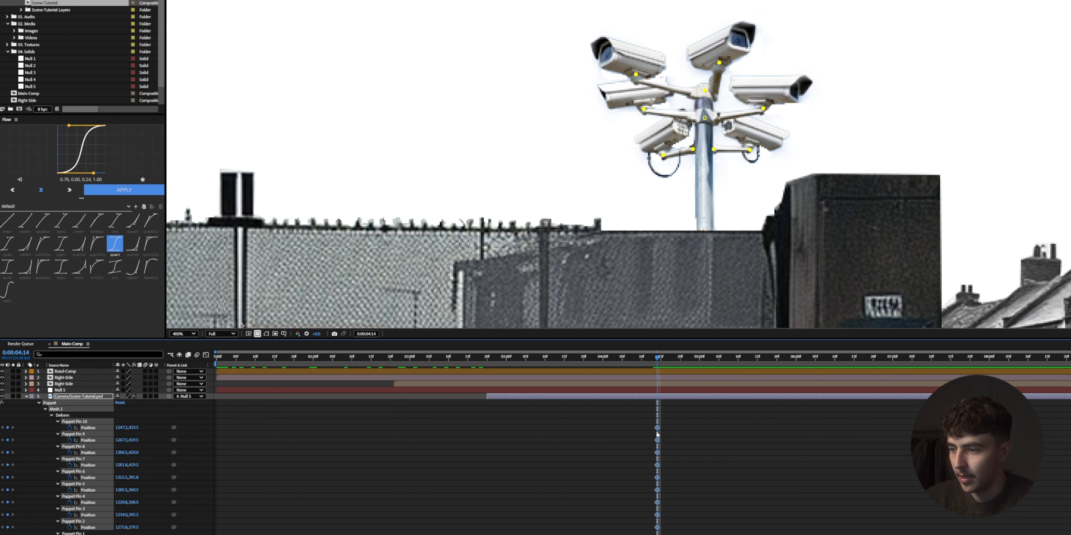
left_click_drag(659, 433, 590, 426)
left_click(448, 368)
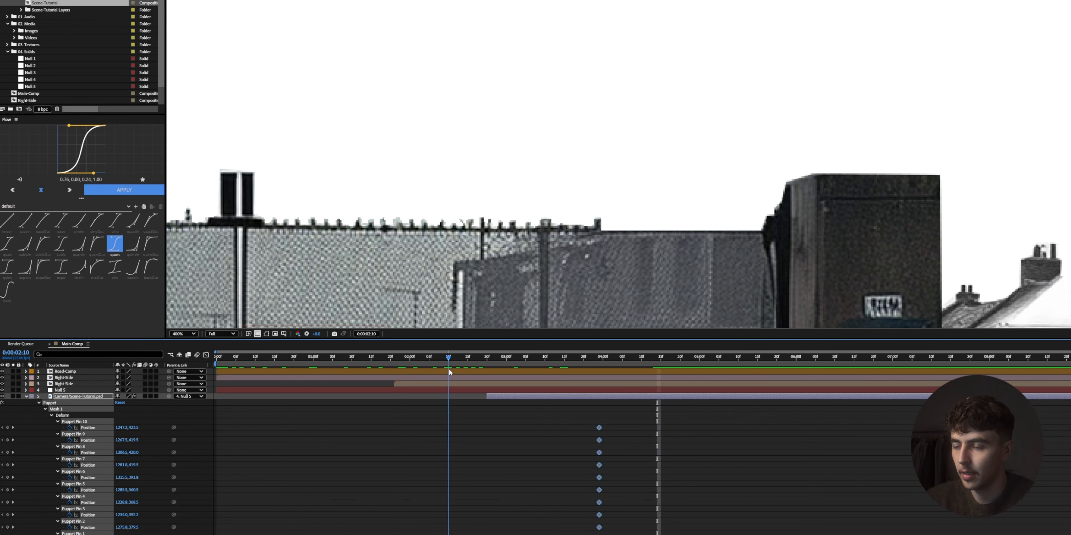
key("space")
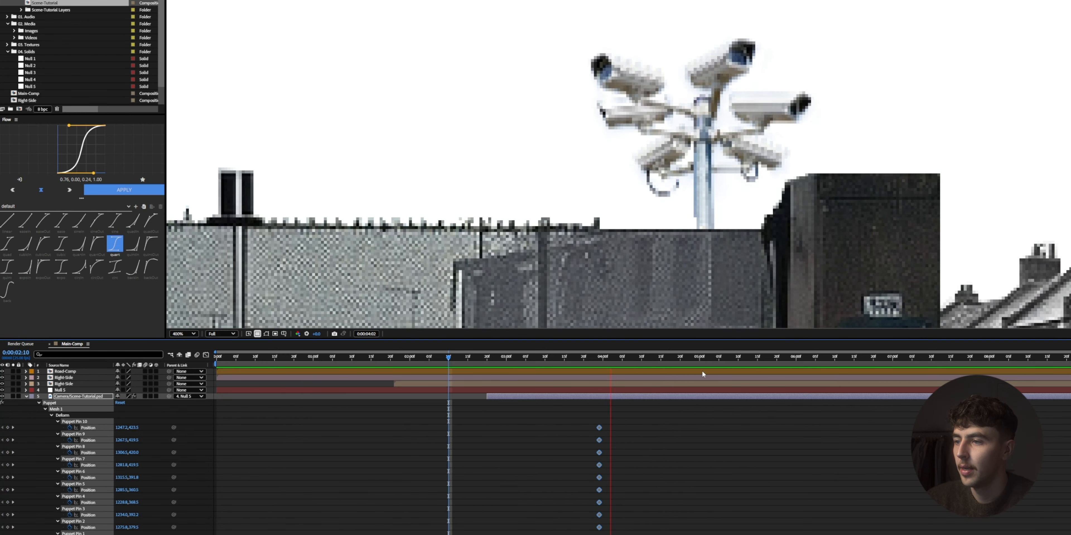
left_click_drag(693, 361, 912, 366)
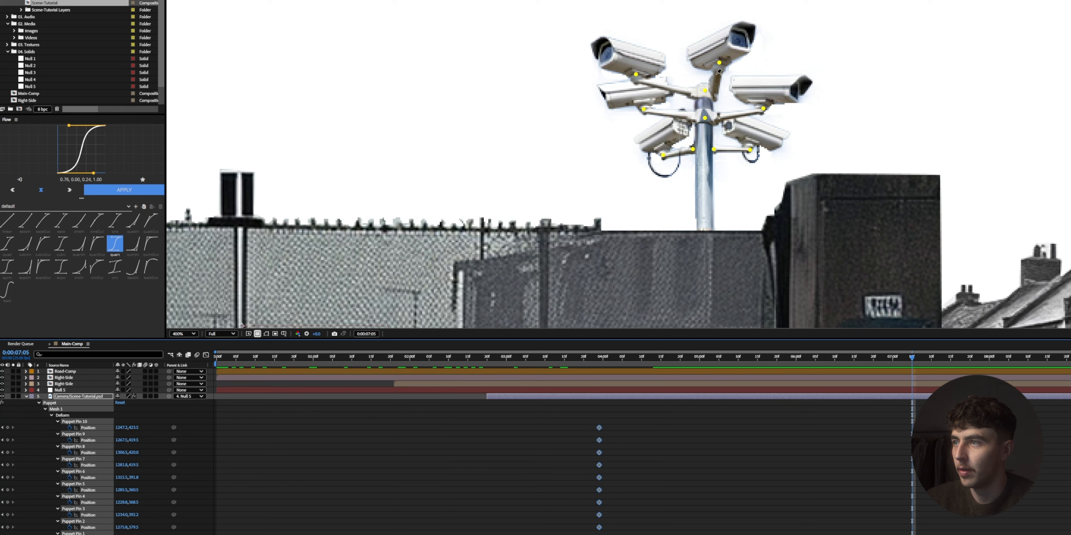
At 0:00:09:19, nudge the puppet pins under the individual cameras slightly to animate a drift, preview it, and select the new pin keyframes
key("End")
left_click(687, 465)
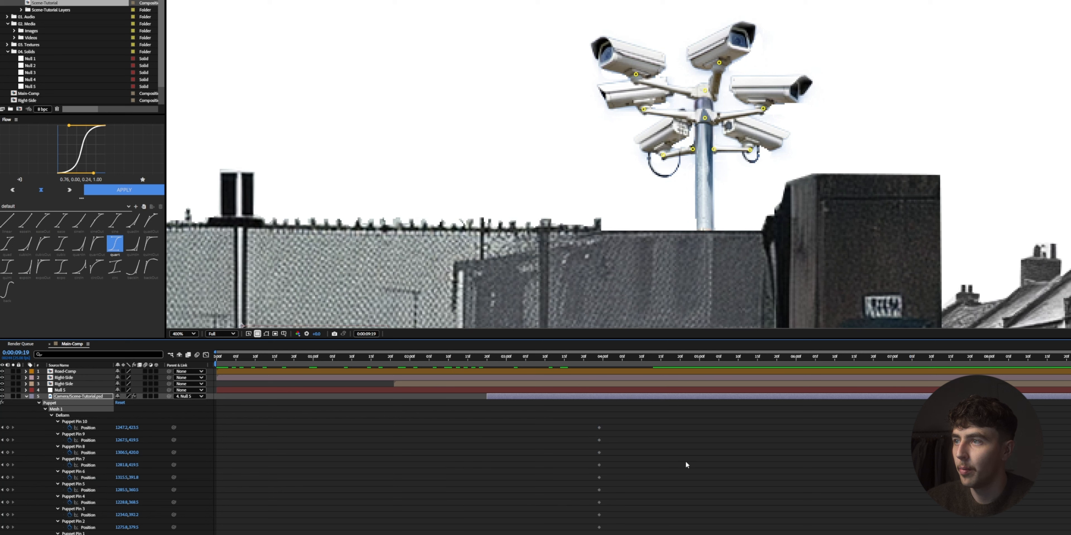
left_click(718, 63)
left_click_drag(721, 63, 728, 67)
left_click(750, 150)
left_click_drag(751, 150, 751, 153)
left_click_drag(664, 155, 663, 158)
left_click_drag(643, 109, 654, 110)
left_click_drag(636, 74, 636, 77)
left_click(590, 358)
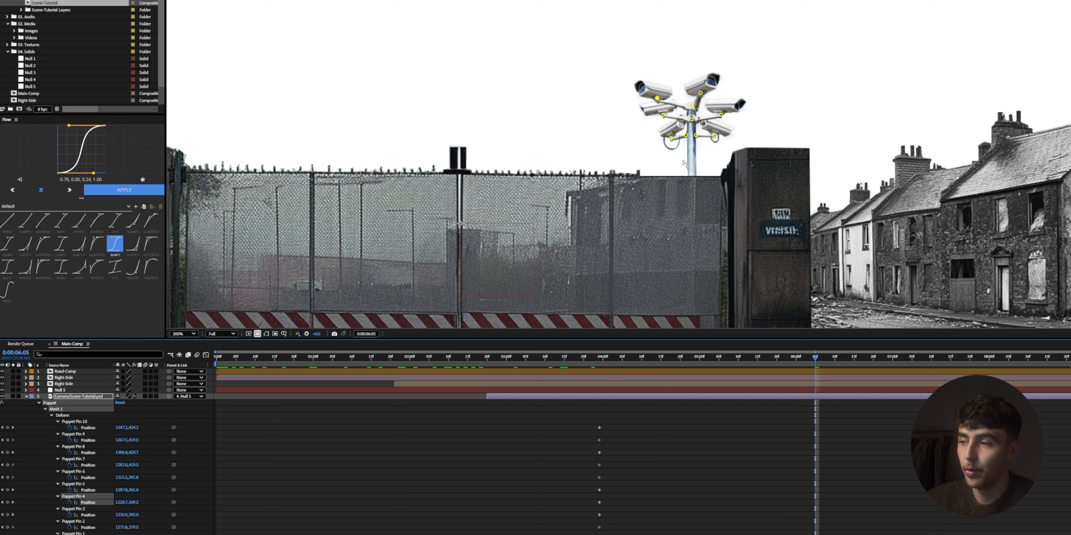
left_click_drag(1065, 420, 1070, 520)
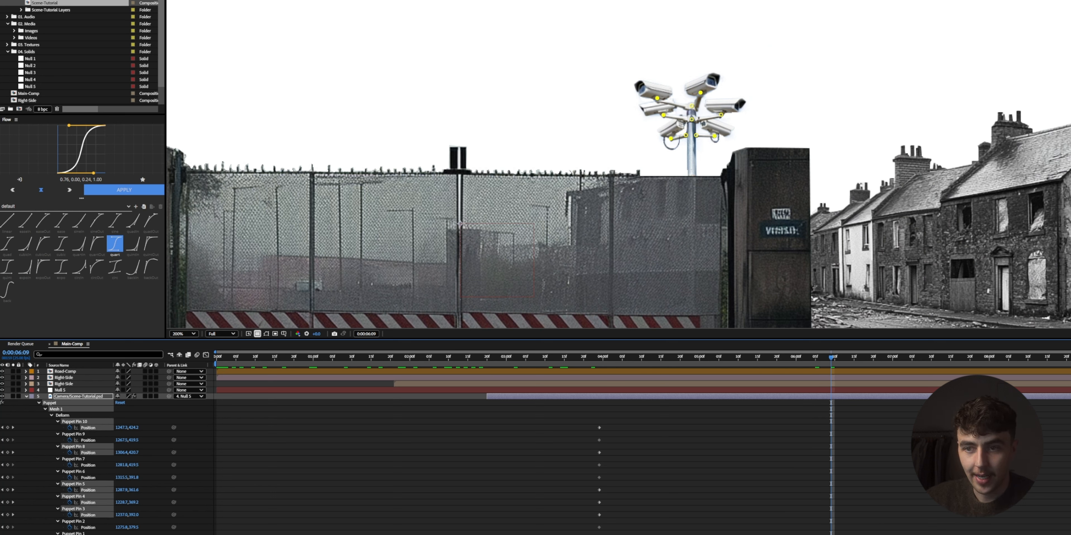
Pre-compose the Camera and Pole layers as Cameras and give the new composition layer a Green label
key("ctrl+shift+c")
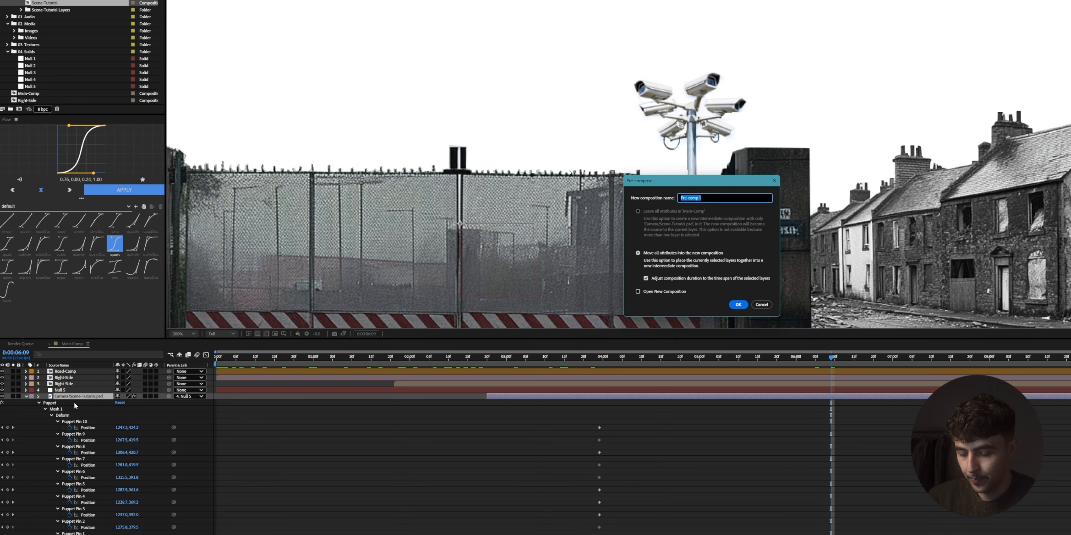
type("Cameras")
key("Return")
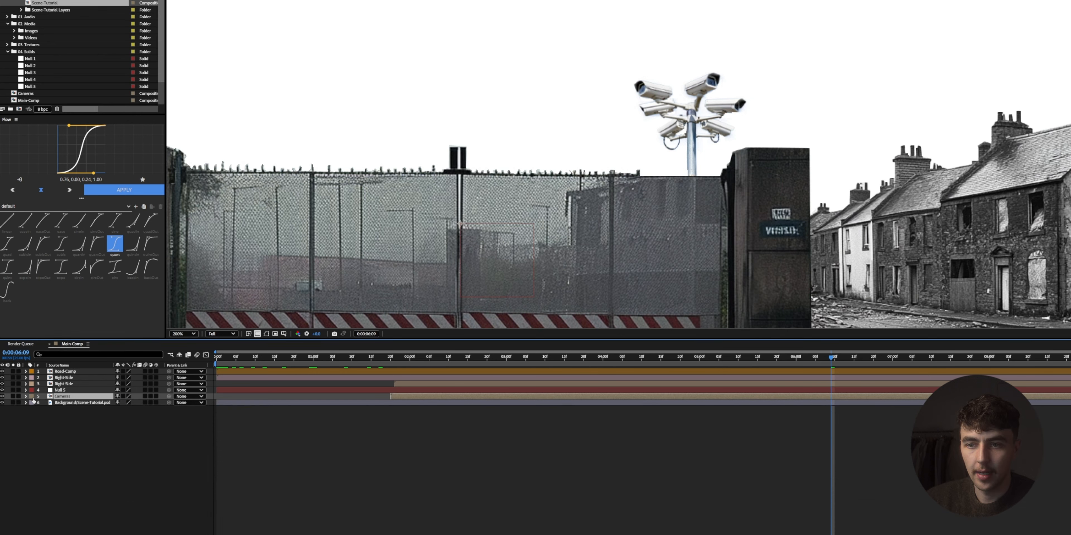
left_click(32, 396)
left_click(47, 486)
Scrub back towards the start of the timeline and delete the leftover Null 5 layer
left_click_drag(397, 360, 225, 377)
left_click(87, 390)
key("Delete")
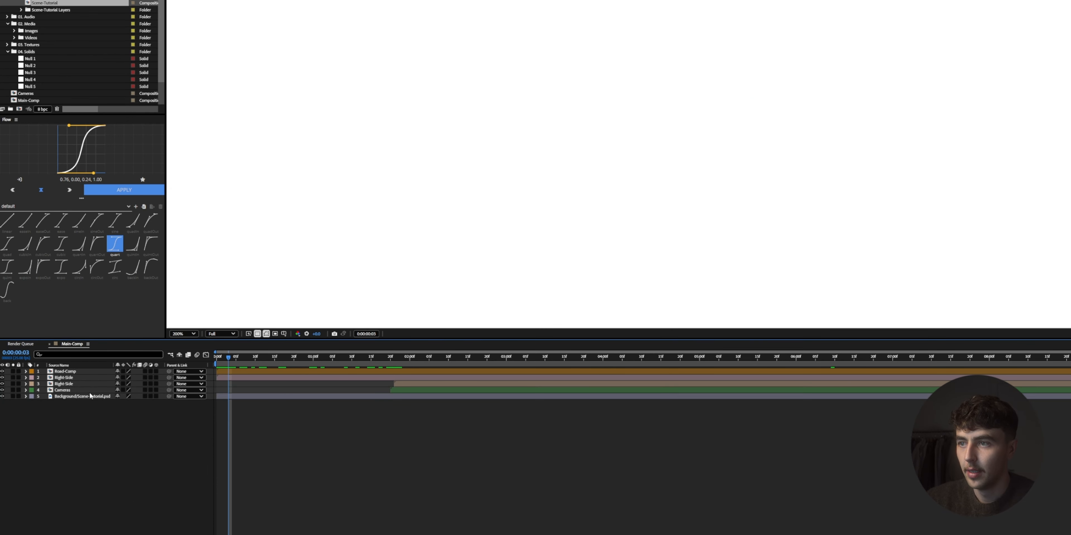
Preview the full scene animation and add a new adjustment layer named Frame-Rate above all layers
scroll(442, 166, "down", 4)
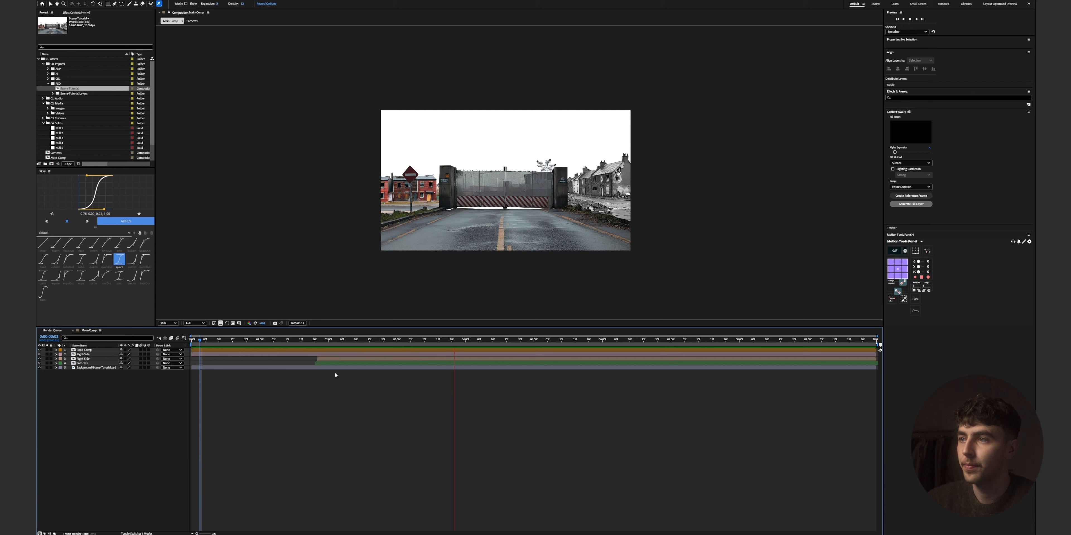
key("space")
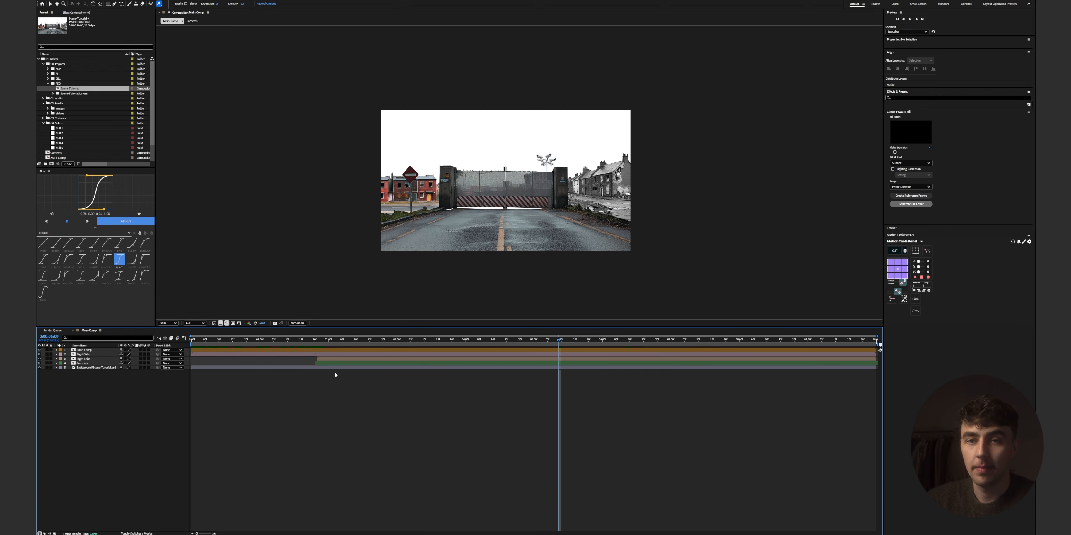
right_click(80, 411)
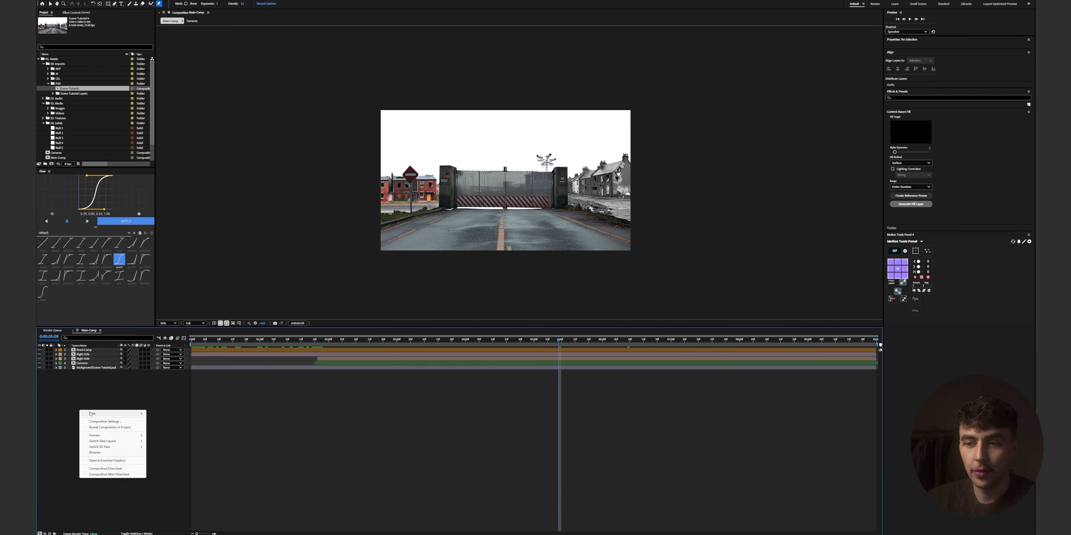
mouse_move(92, 414)
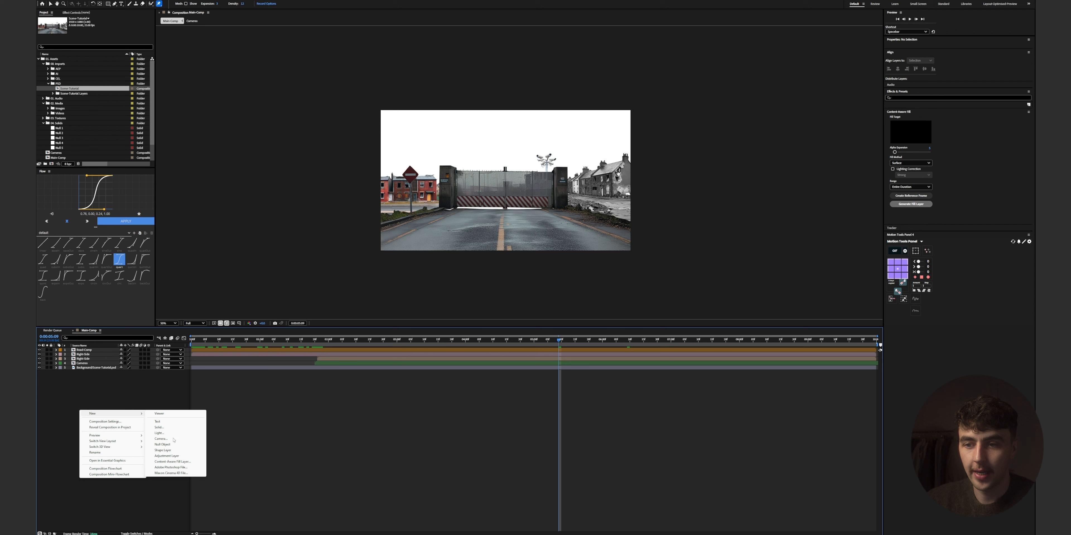
left_click(167, 456)
key("Return")
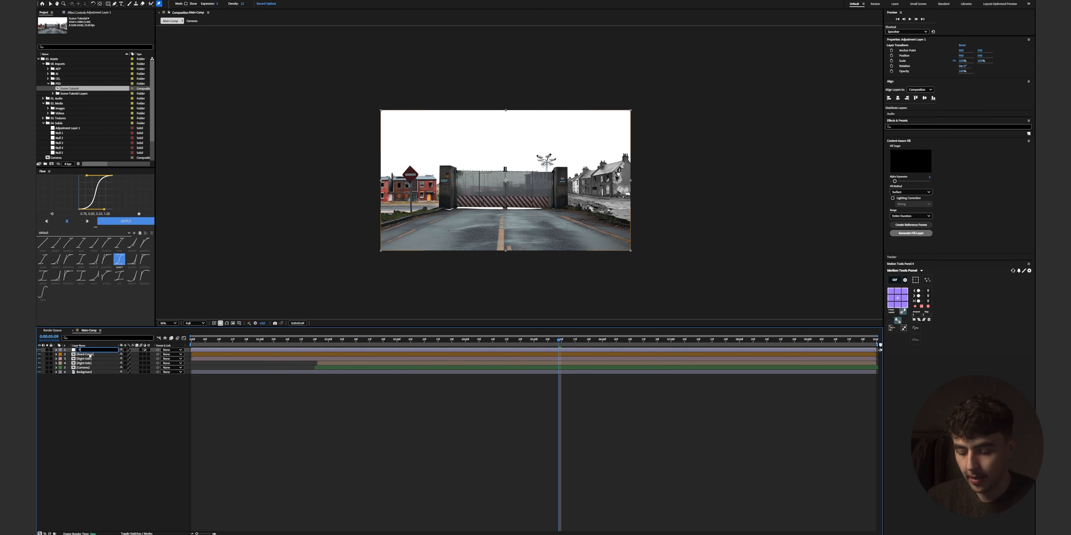
type("Frame-Rate")
Search the effects for "poster" and apply Posterize Time to the Frame-Rate adjustment layer
left_click(921, 126)
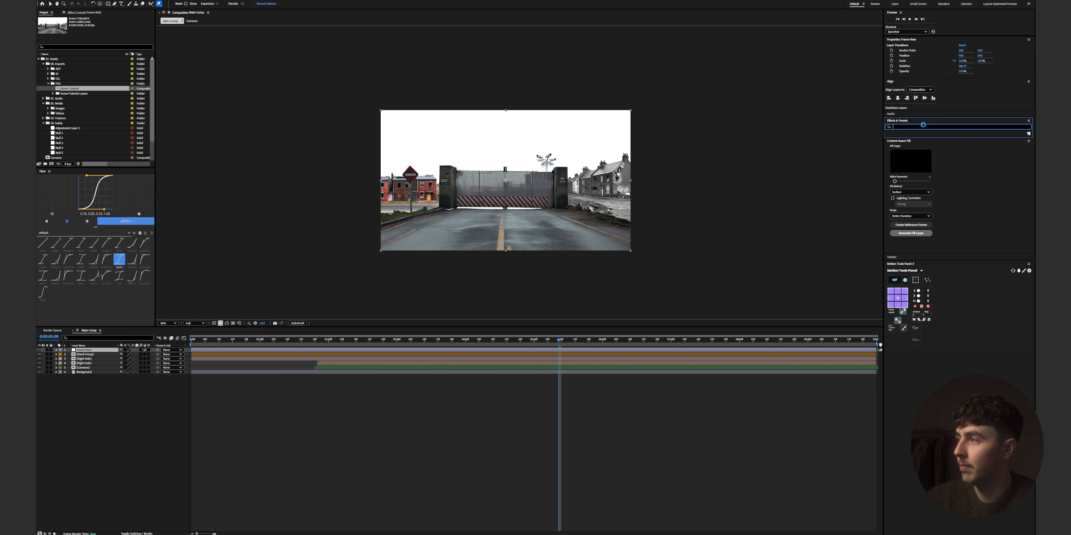
type("poster")
left_click_drag(906, 155, 112, 351)
Toggle the visibility of the Right-Side layer that holds the red houses to identify it, and rename it Left-Side
key("v")
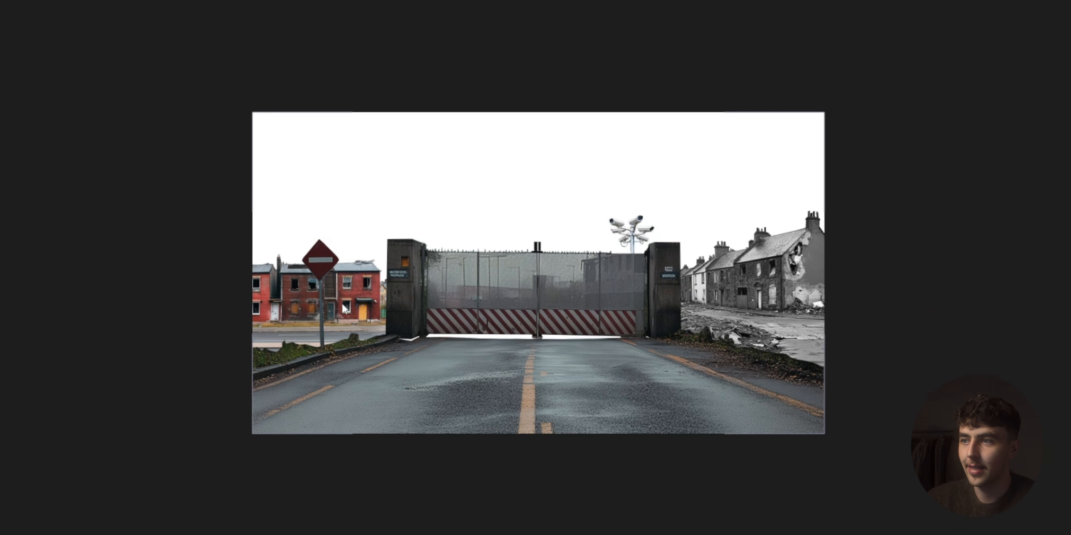
scroll(344, 309, "up", 10)
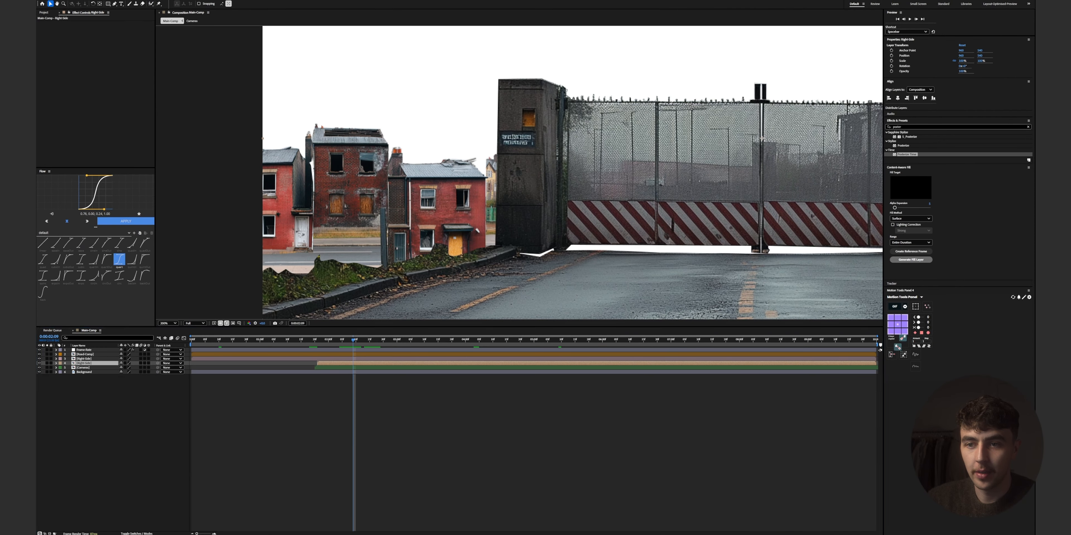
left_click(39, 363)
left_click(39, 363)
key("Return")
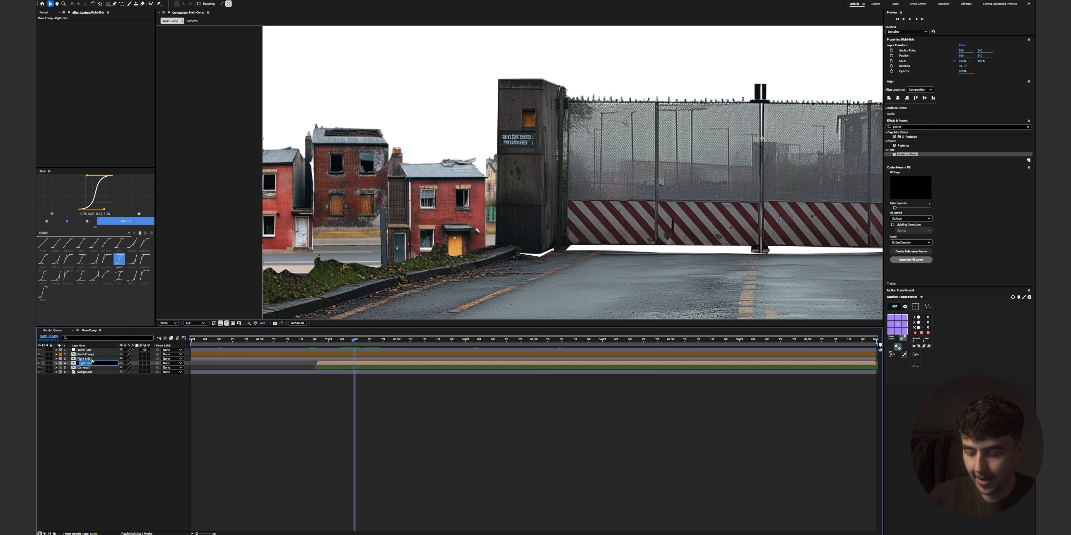
type("Left-Side")
key("Return")
Open the Left-Side composition, move the Road-Left layer to the top of the stack and preview the result
double_click(79, 364)
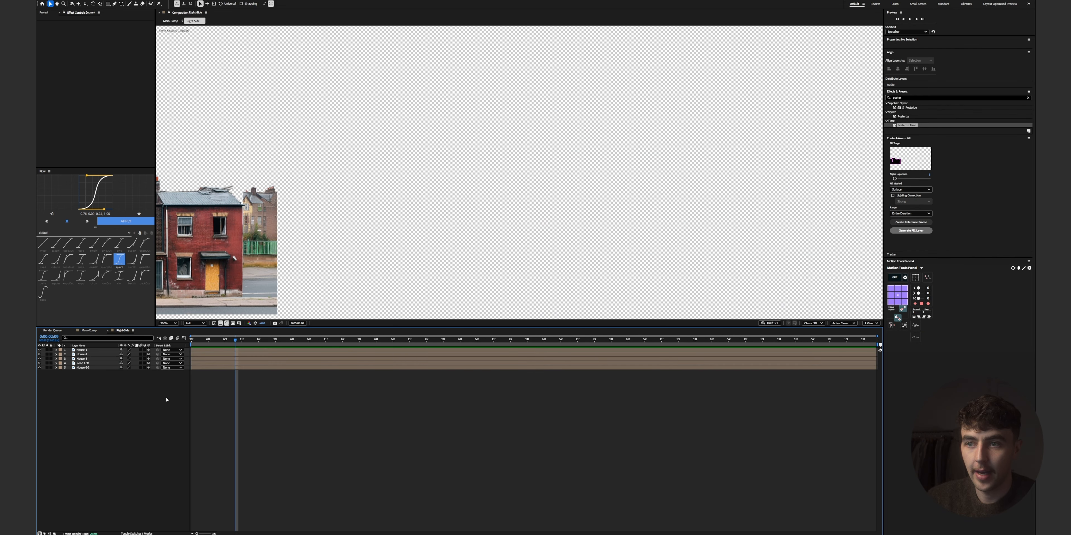
scroll(391, 203, "down", 2)
scroll(393, 201, "up", 4)
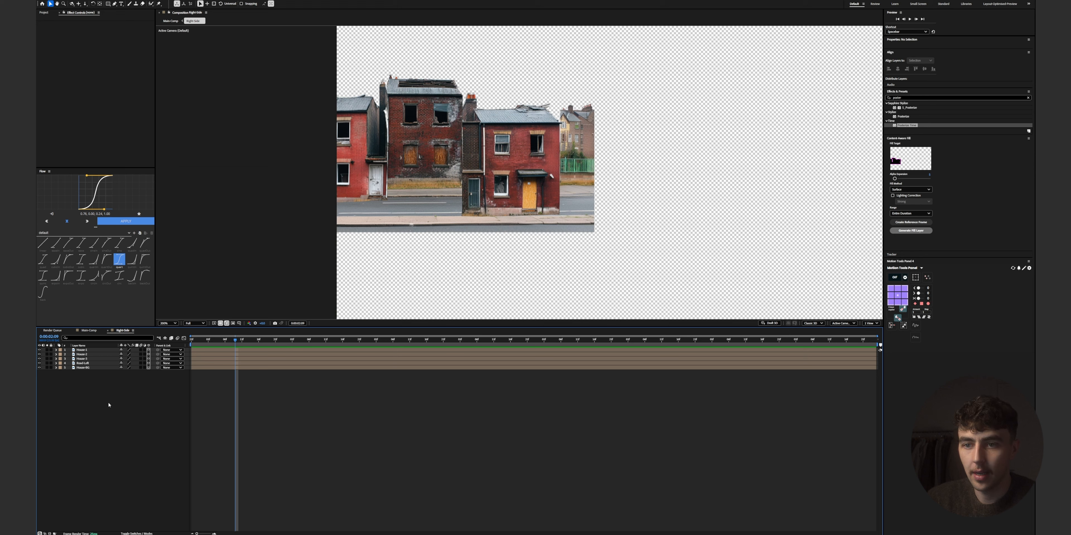
left_click_drag(83, 363, 83, 349)
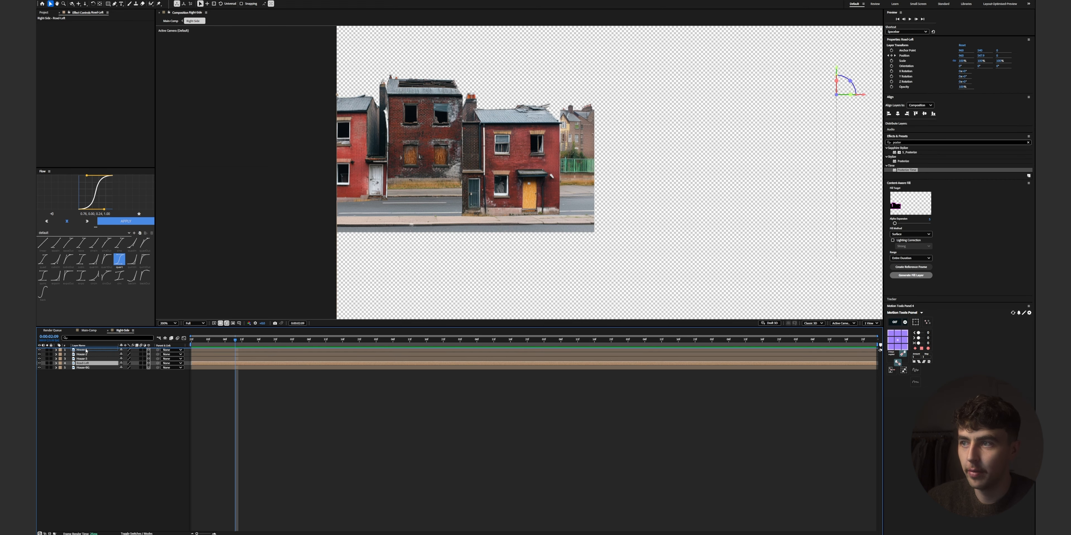
key("space")
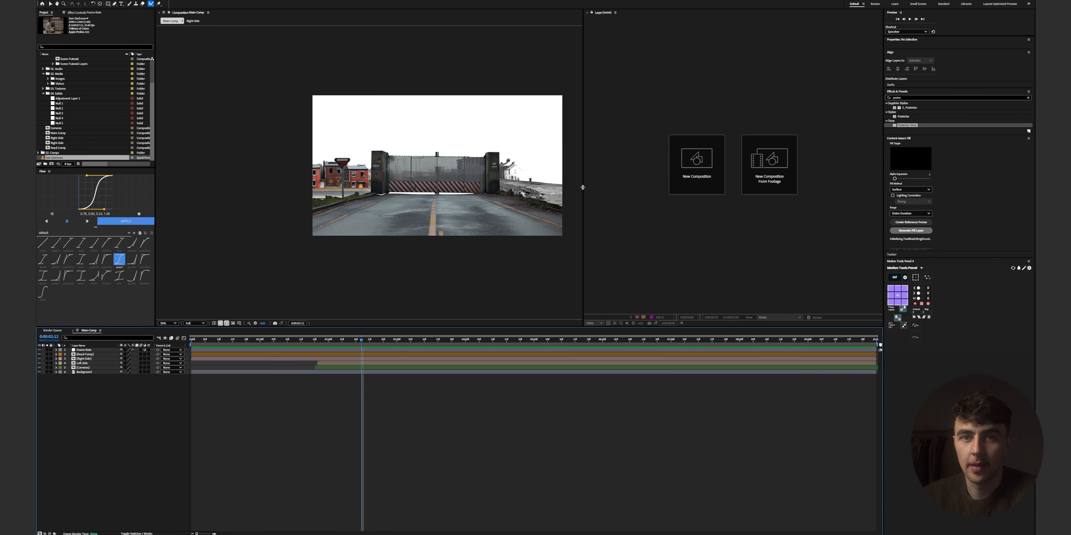
Create a new composition from the Son-Dad.mov footage in the project
left_click(60, 159)
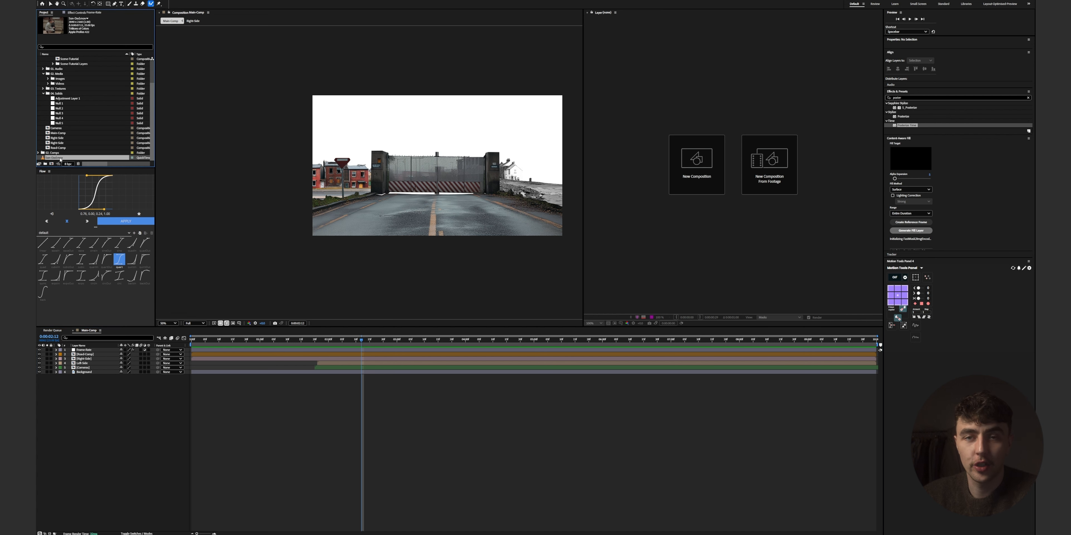
right_click(61, 158)
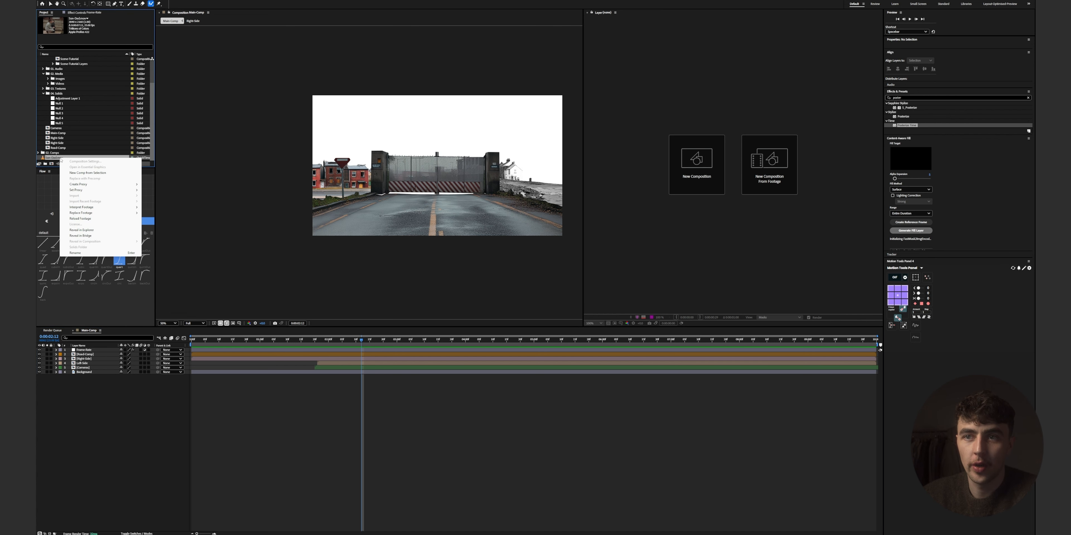
left_click(85, 173)
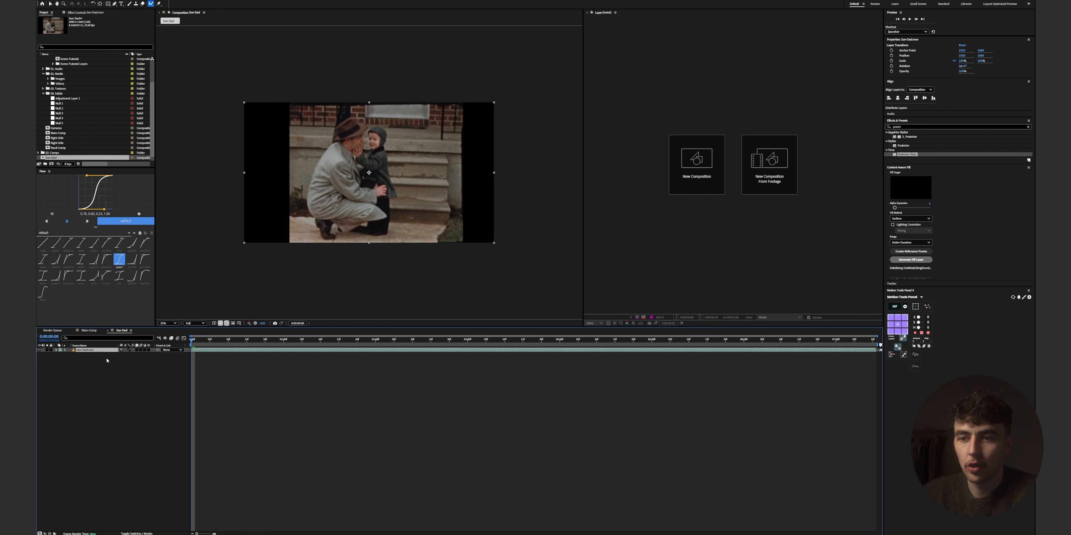
Open the Son-Dad layer and select the man and child with the Roto Brush, subtracting the surrounding steps, wall and ground
double_click(95, 350)
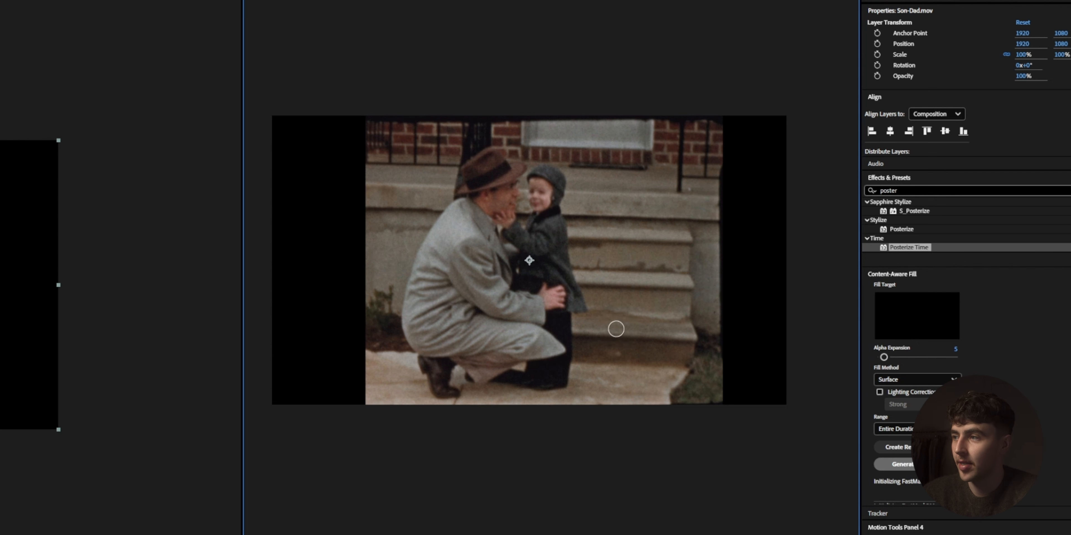
mouse_move(449, 382)
left_mouse_down()
mouse_move(414, 319)
mouse_move(428, 244)
mouse_move(536, 169)
mouse_move(562, 183)
mouse_move(557, 217)
mouse_move(576, 298)
mouse_move(562, 357)
mouse_move(546, 376)
mouse_move(513, 357)
mouse_move(481, 373)
left_mouse_up()
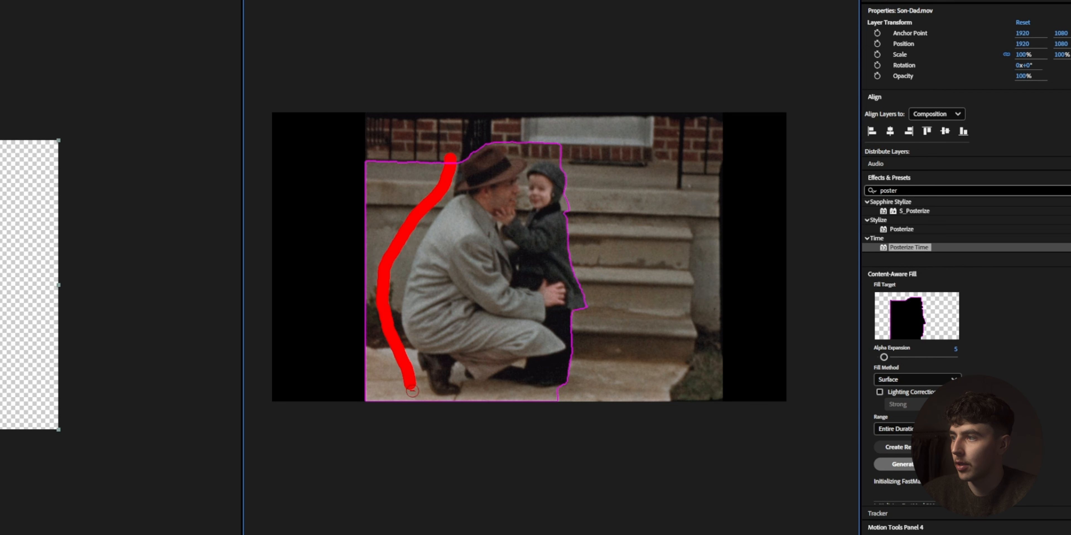
mouse_move(411, 387)
left_mouse_down()
mouse_move(426, 407)
mouse_move(557, 395)
left_mouse_up()
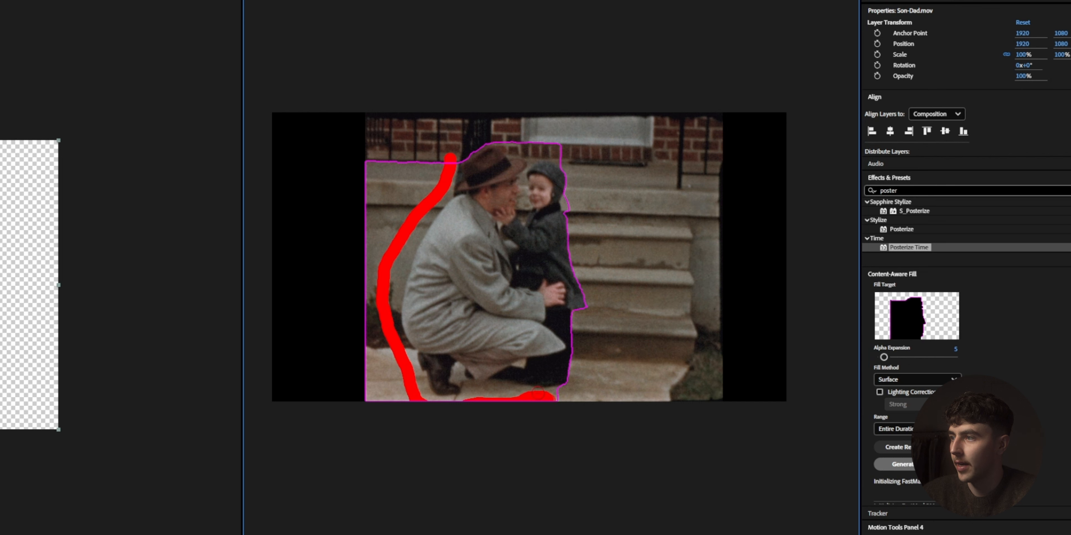
left_click_drag(502, 363, 528, 378)
left_click_drag(512, 146, 567, 154)
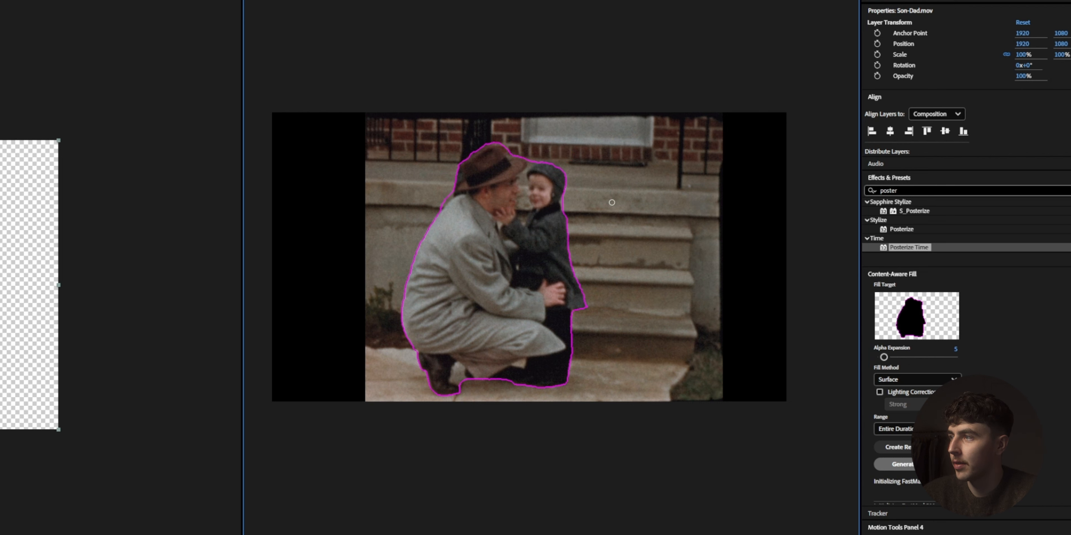
Subtract the gap between the two faces from the Roto Brush selection, propagate it through the clip and freeze the result
key("period")
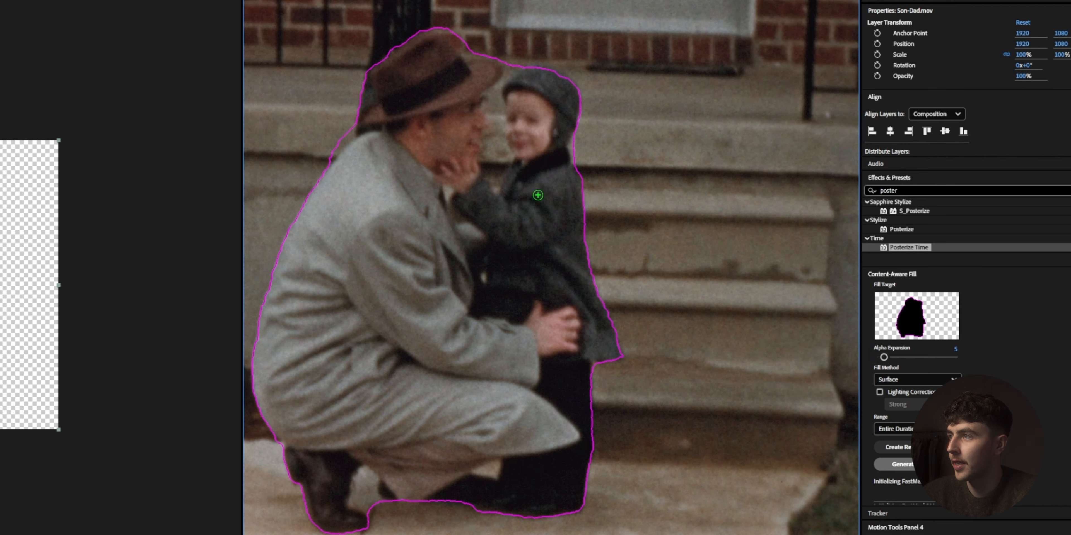
key("comma")
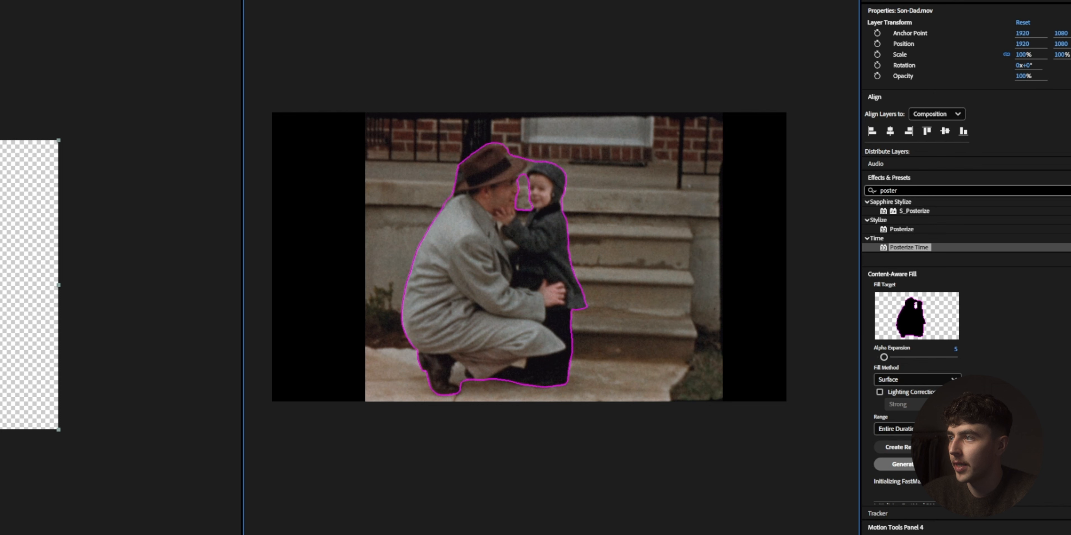
key("space")
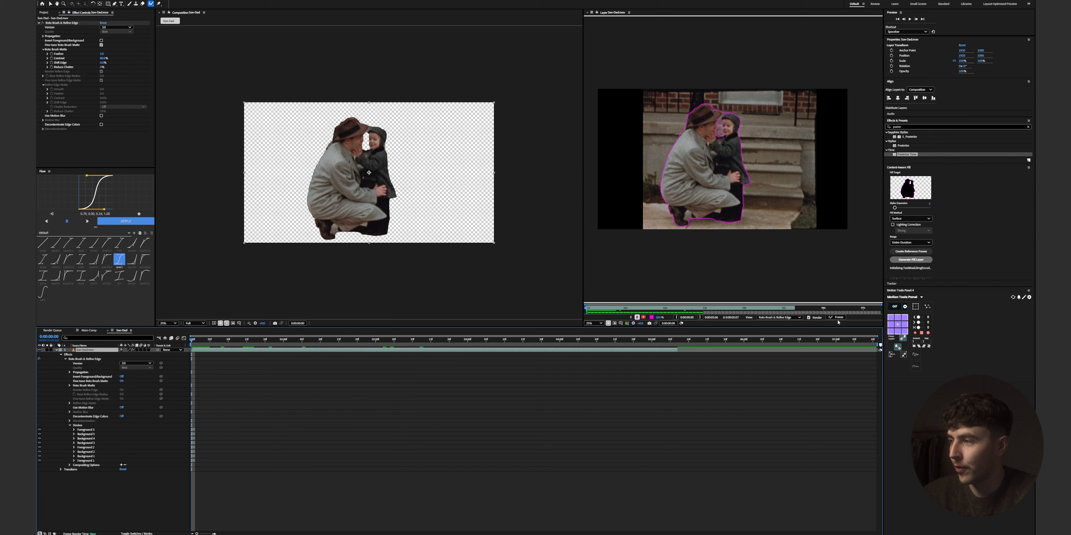
left_click(837, 318)
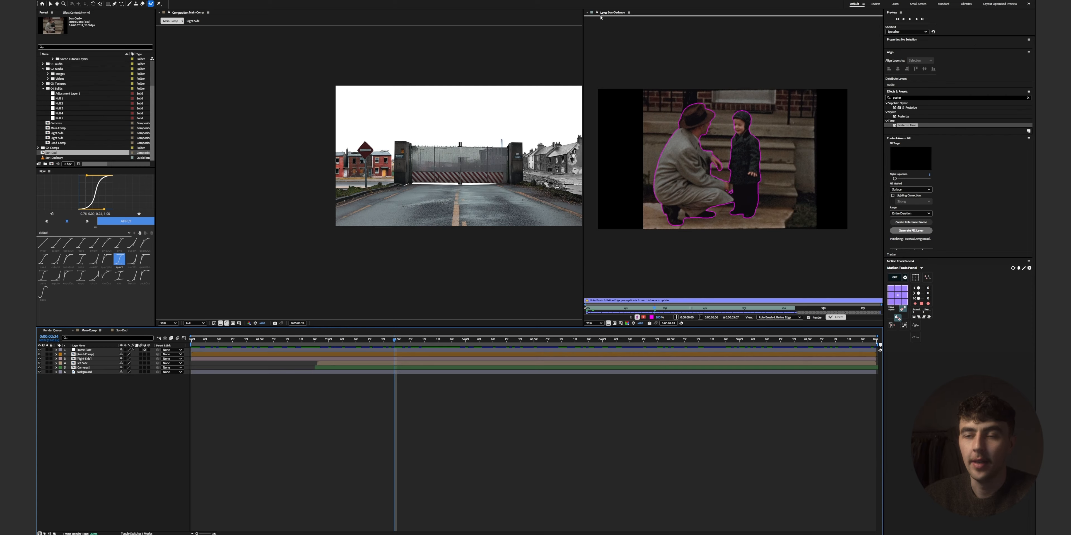
Close the Son-Dad layer view and open the Left-Side composition from Main-Comp
left_click(587, 13)
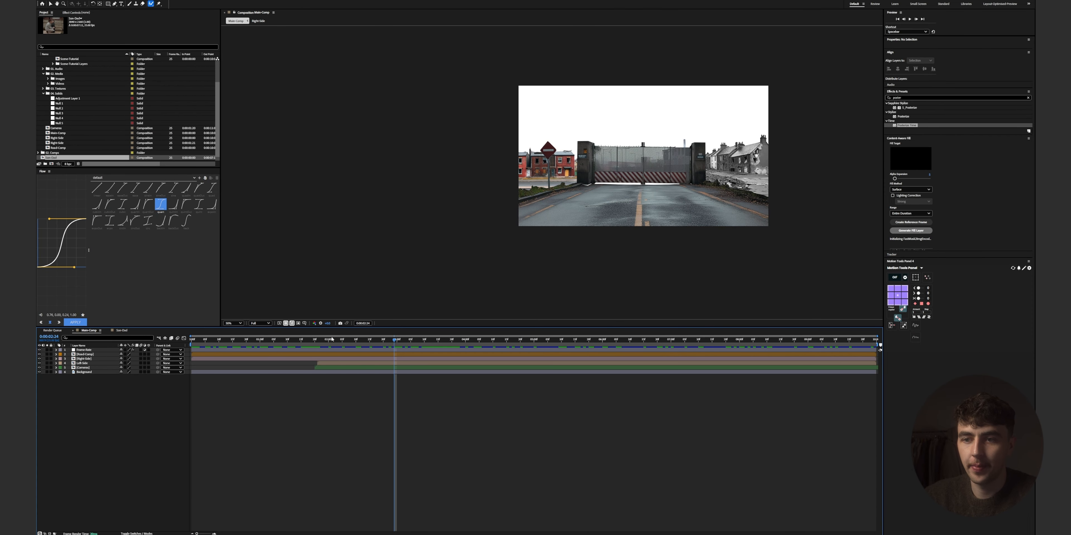
left_click(87, 363)
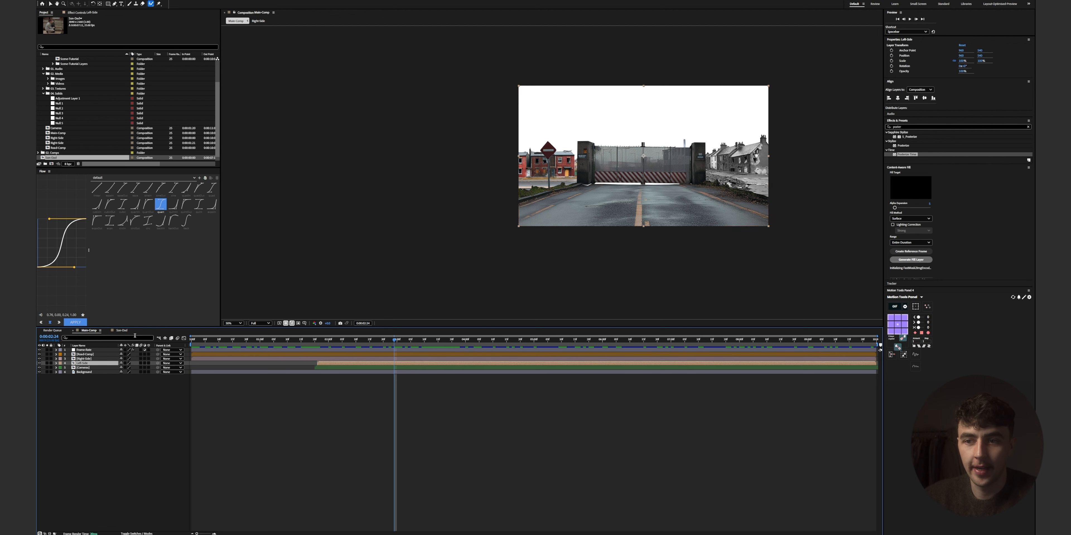
double_click(86, 364)
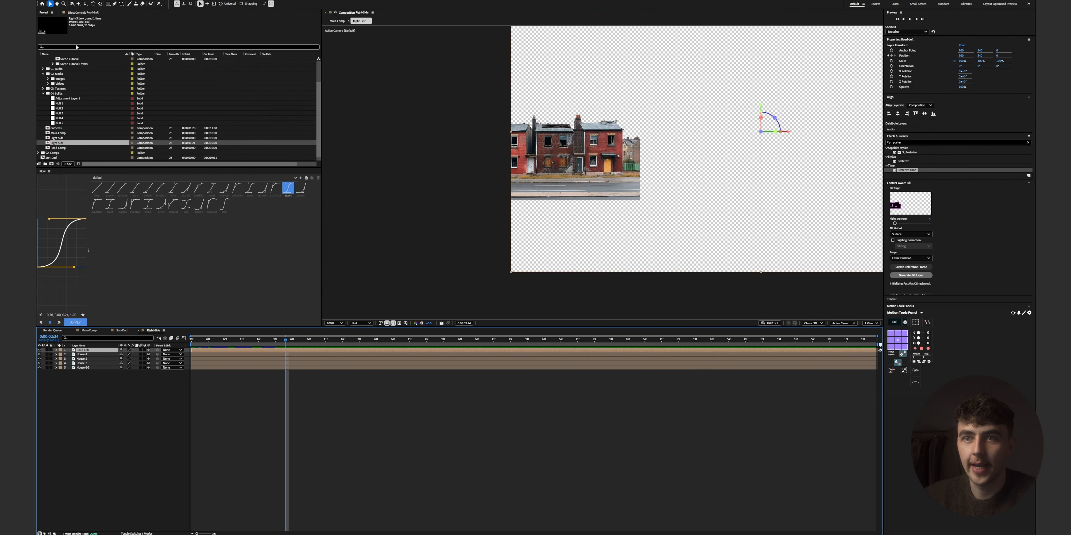
Place the Son-Dad composition above Road-Left as a 3D layer parented to Road-Left, scale it down onto the road before the houses, and preview
left_click_drag(51, 158, 129, 356)
left_click(149, 350)
key("s")
left_click_drag(128, 355, 117, 355)
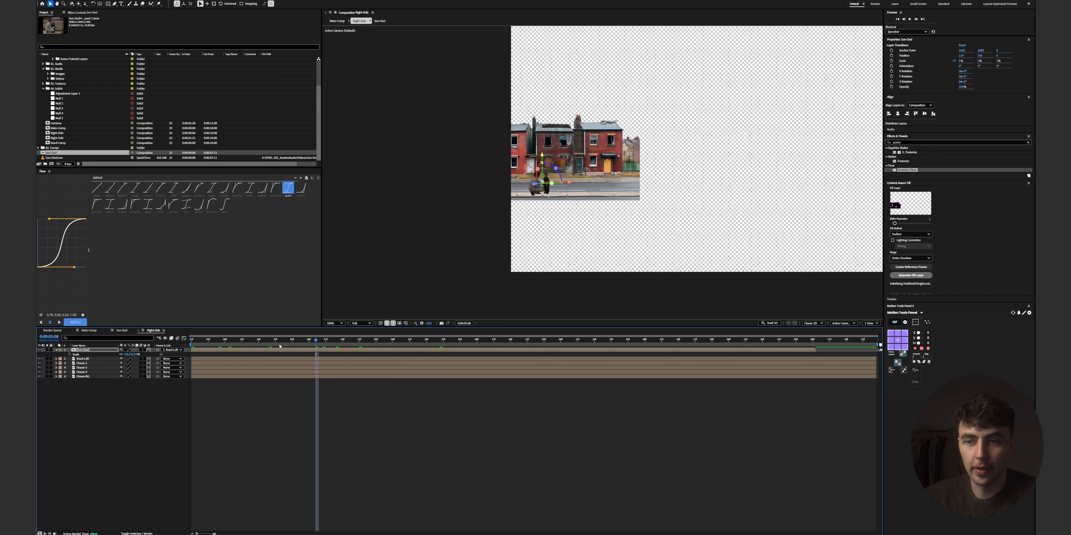
key("space")
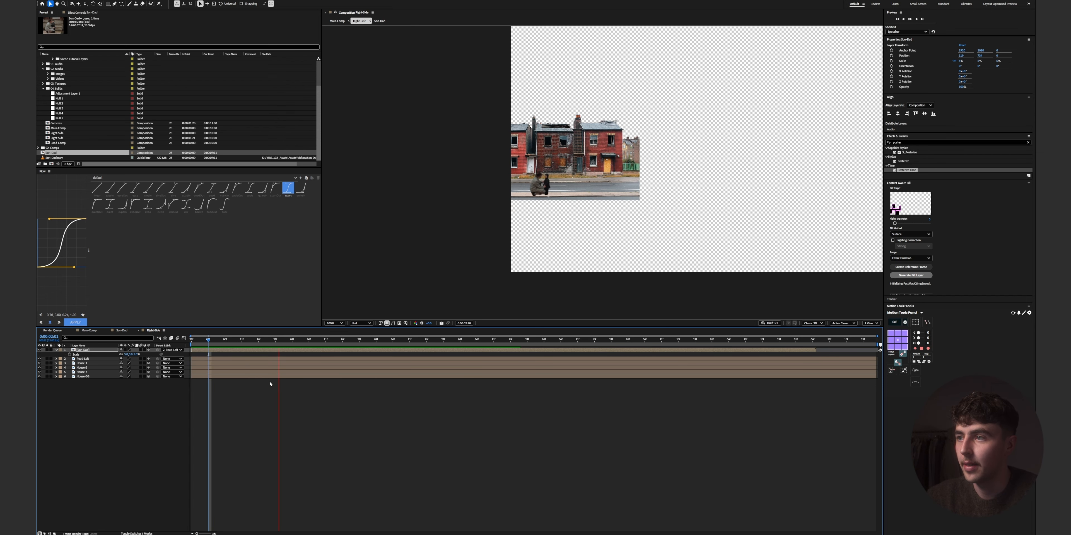
In the Right-Side composition with the car fire footage, go to 0:00:04:17 and mask out the burning car and flames with the Pen tool
left_click(98, 330)
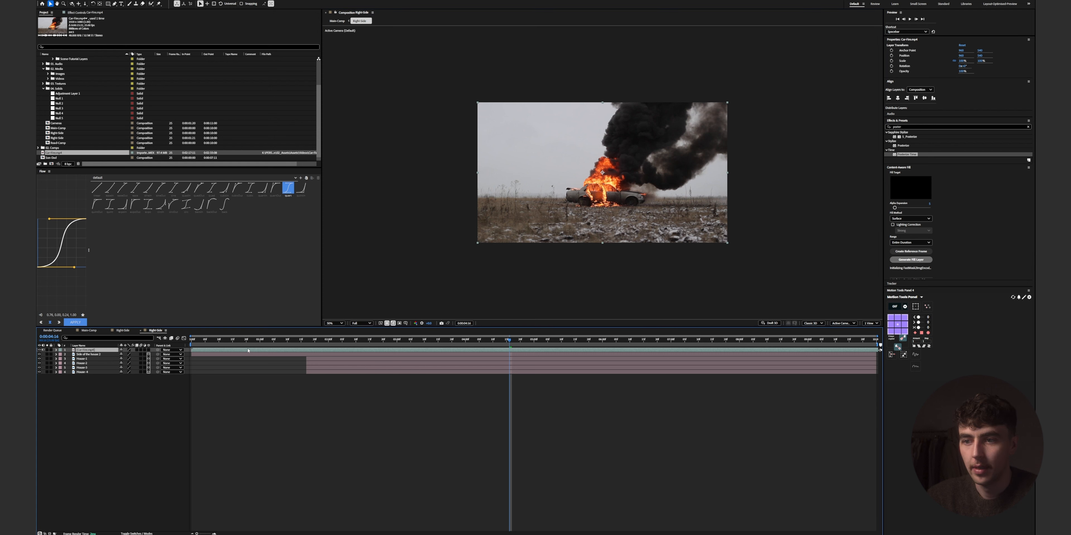
left_click_drag(423, 341, 512, 341)
key("g")
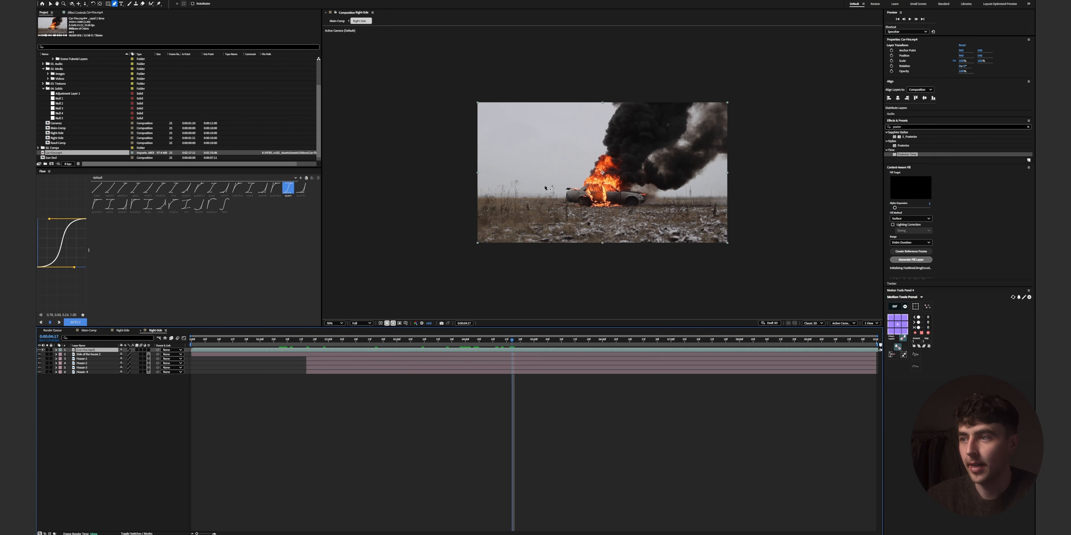
scroll(575, 206, "up", 3)
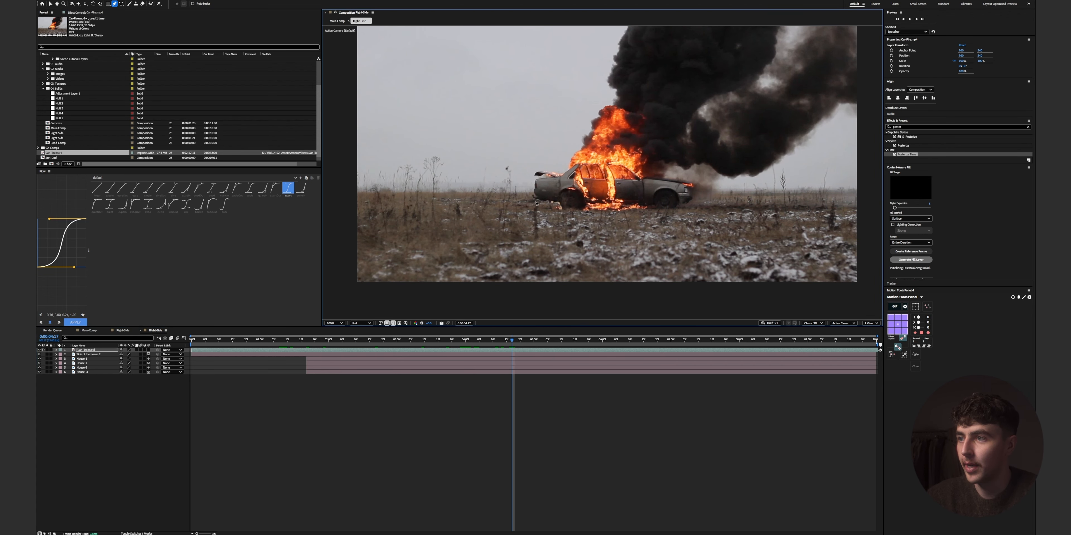
scroll(622, 141, "down", 2)
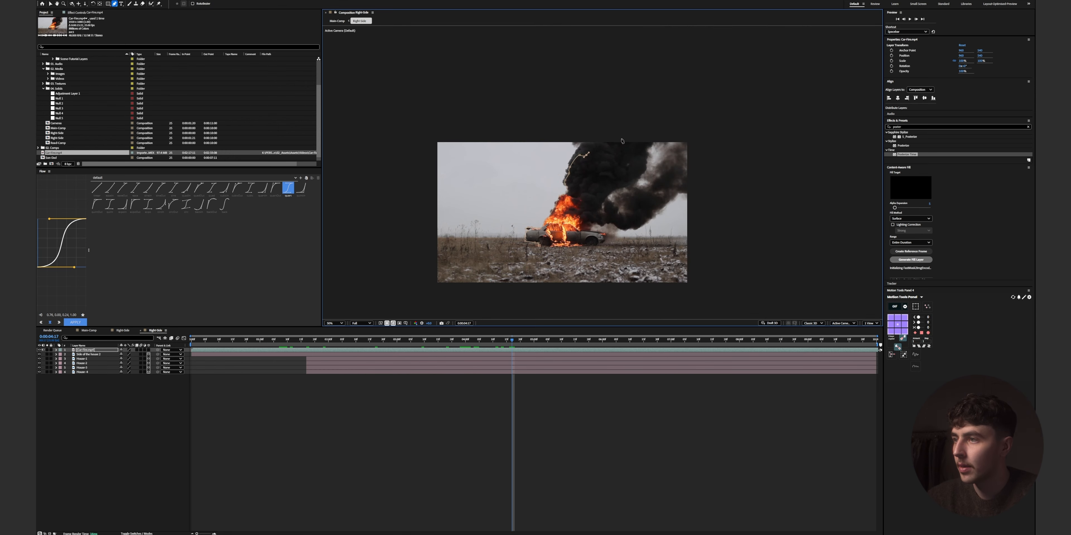
left_click(605, 235)
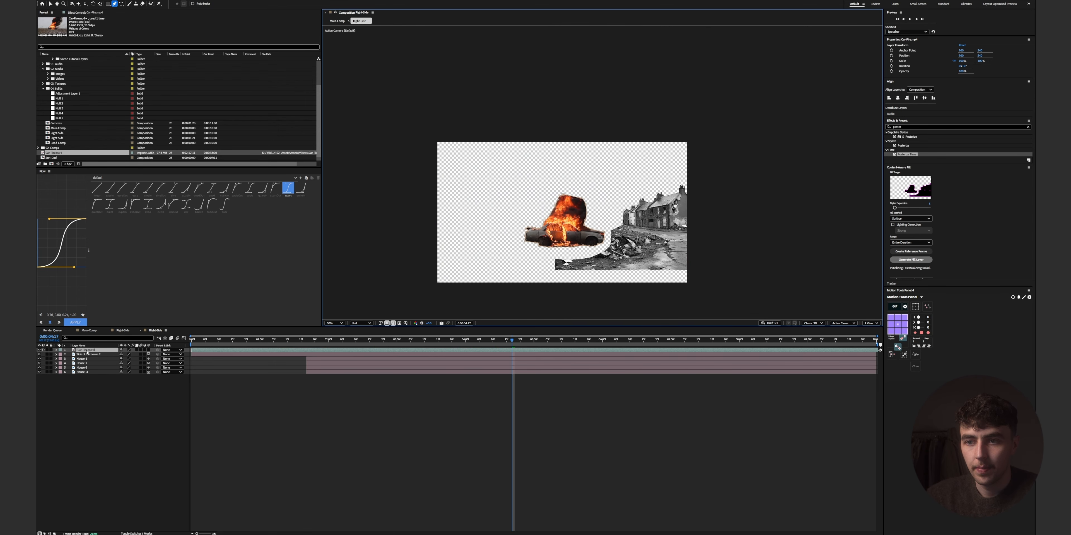
Make the burning car a 3D layer, scale it down and place it on the road in front of the ruined houses
key("s")
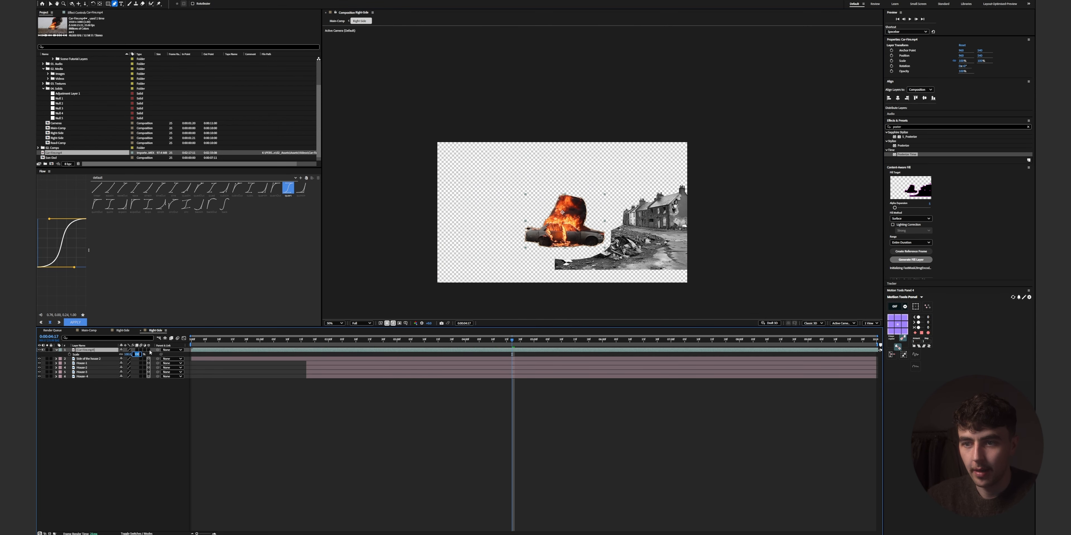
left_click(149, 350)
left_click_drag(136, 355, 121, 356)
key("v")
left_click_drag(560, 225, 665, 235)
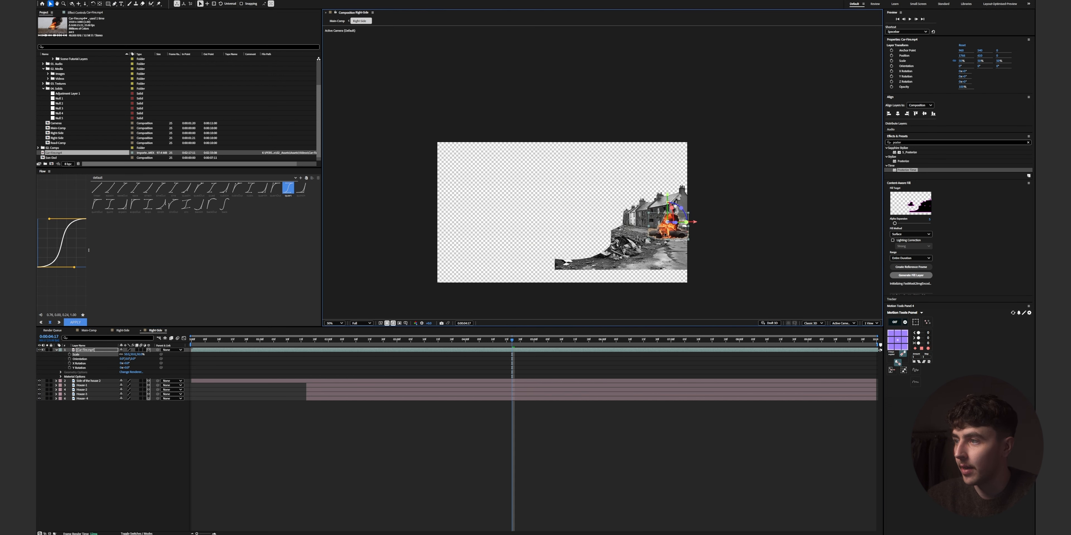
Rotate the burning car about its vertical axis, adjust its depth position and shift it slightly toward the rubble
left_click_drag(595, 221, 588, 220)
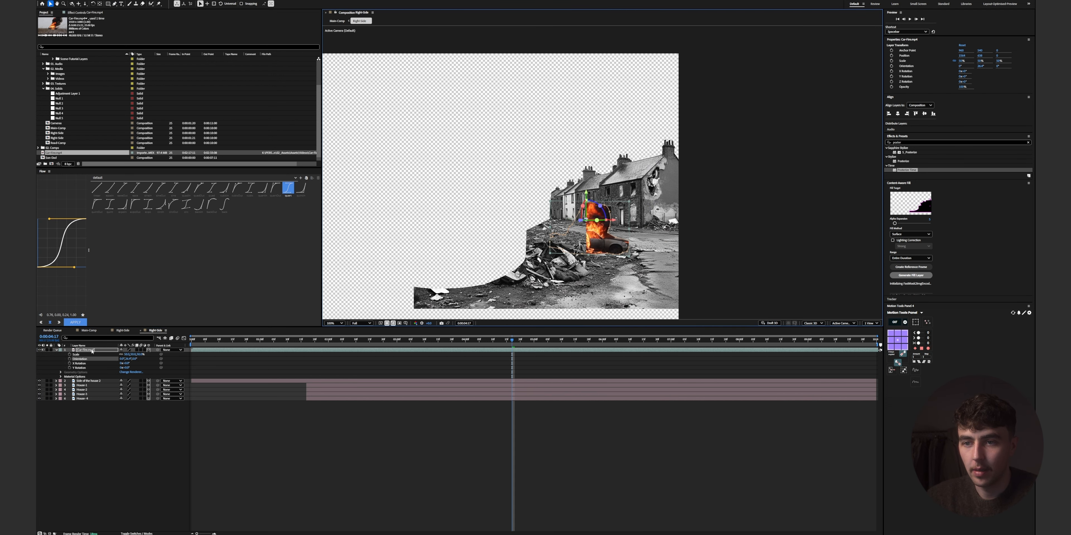
key("p")
left_click_drag(139, 356, 124, 357)
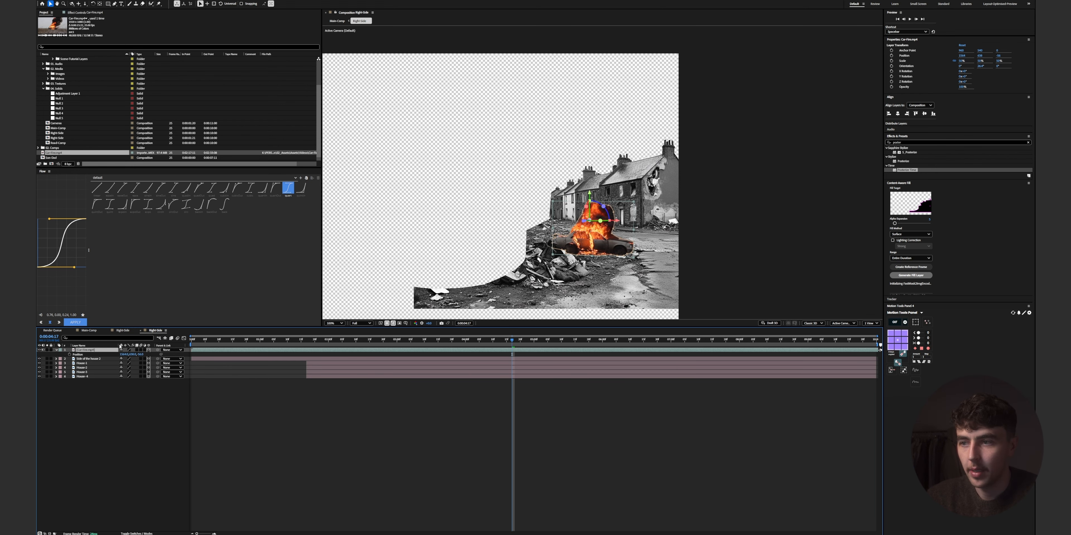
left_click_drag(596, 246, 585, 244)
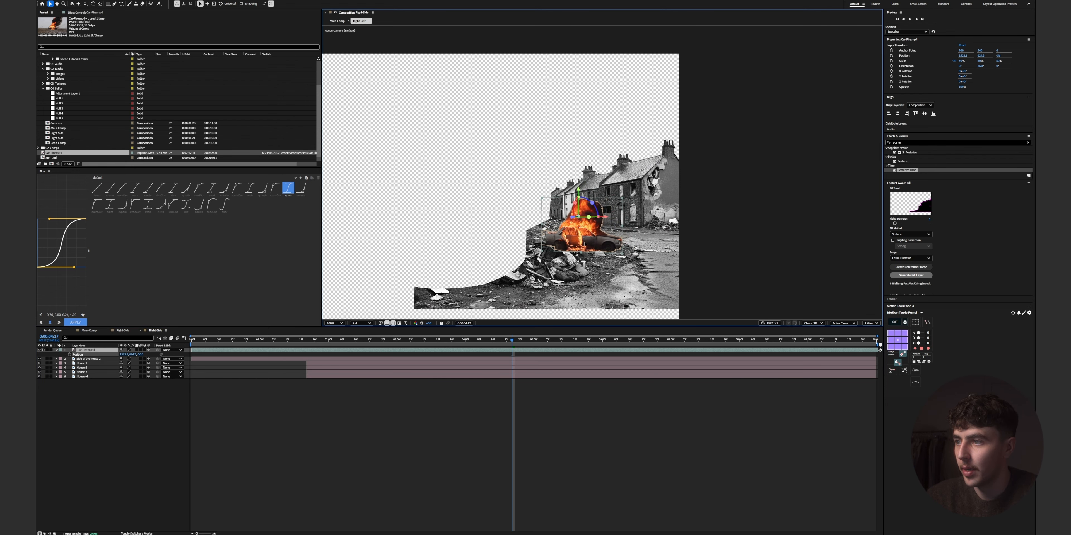
Preview the burning car in Main-Comp, then reopen the Right-Side composition
left_click(679, 340)
left_click(89, 331)
left_click(404, 343)
key("space")
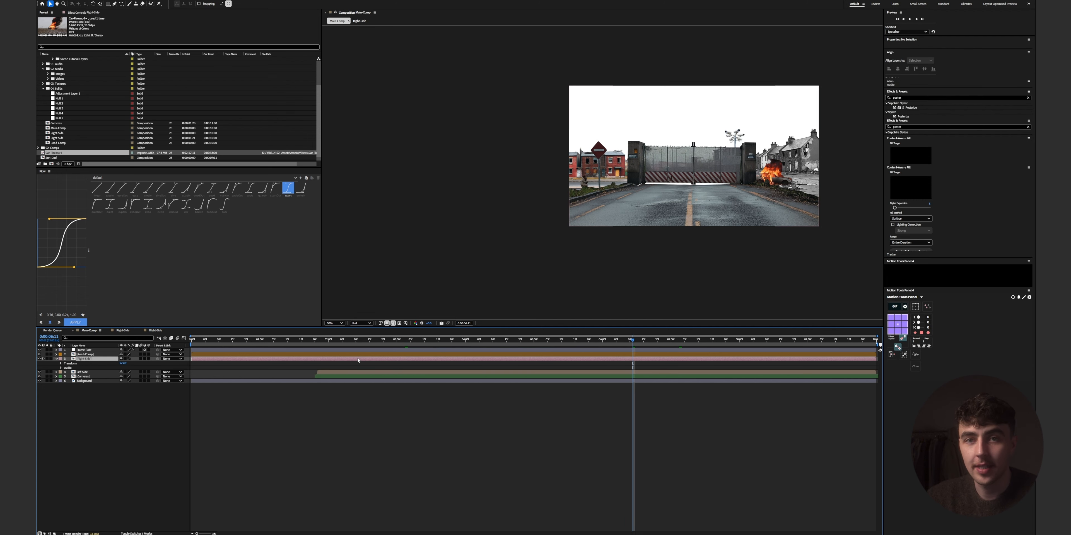
double_click(358, 359)
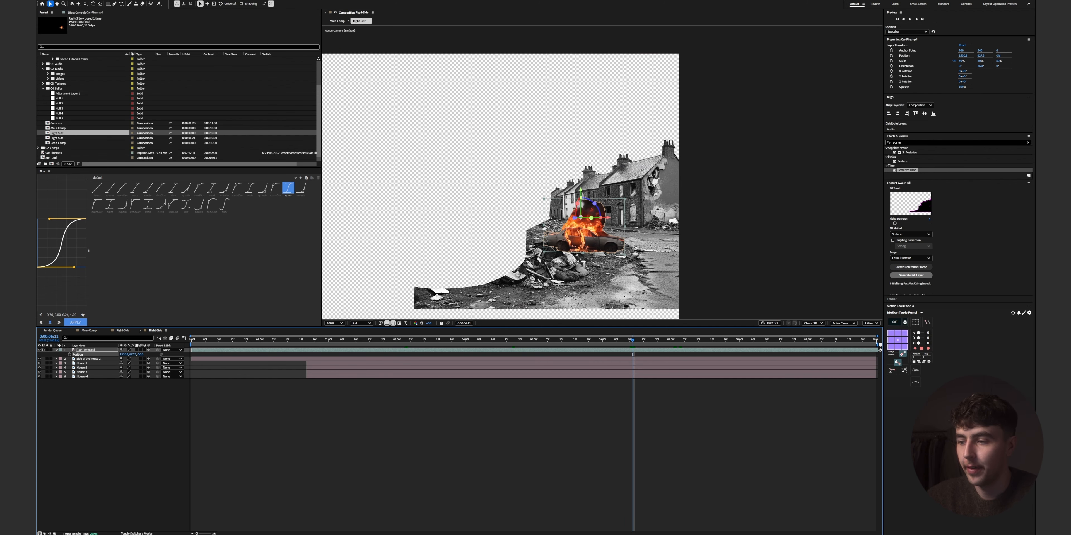
Bring the smoke footage into Right-Side as the uppermost layer and shift it in time
key("alt+Tab")
left_click_drag(336, 435, 250, 350)
left_click_drag(389, 351, 448, 353)
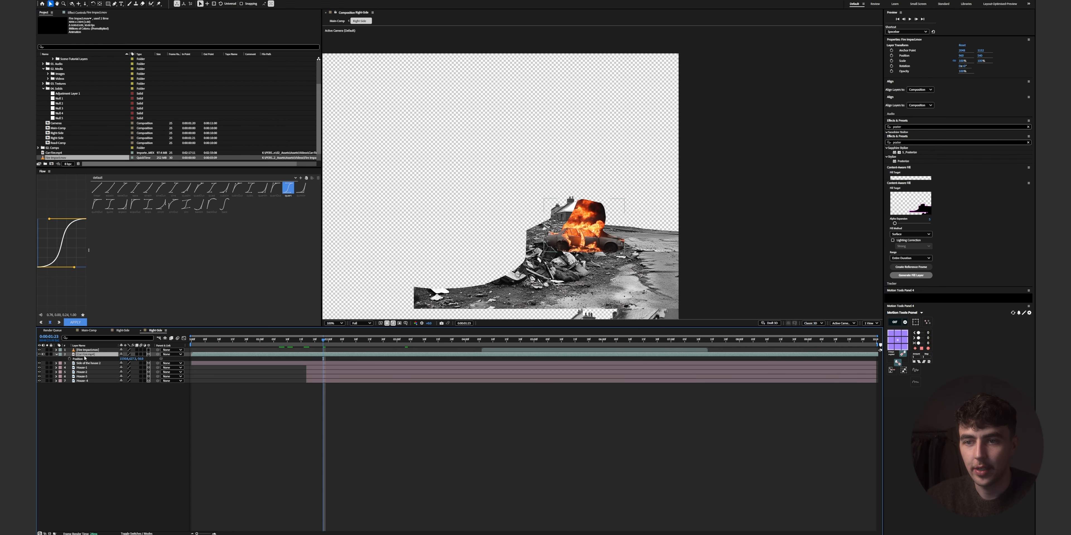
Parent the burning car layer to the side-of-the-house layer and preview the rise from the beginning
left_click(92, 355)
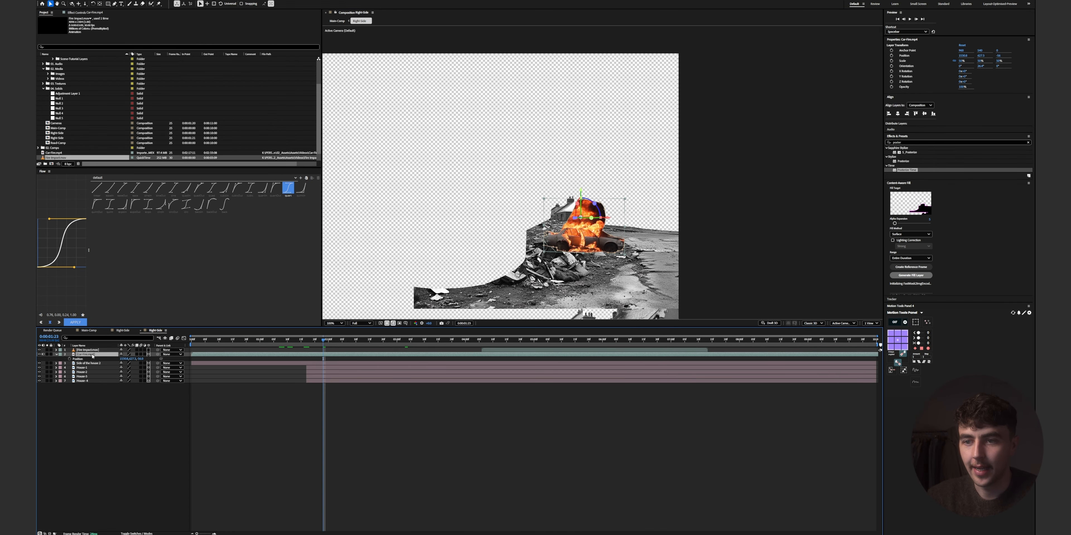
left_click_drag(108, 357, 95, 364)
left_click_drag(326, 340, 213, 352)
key("space")
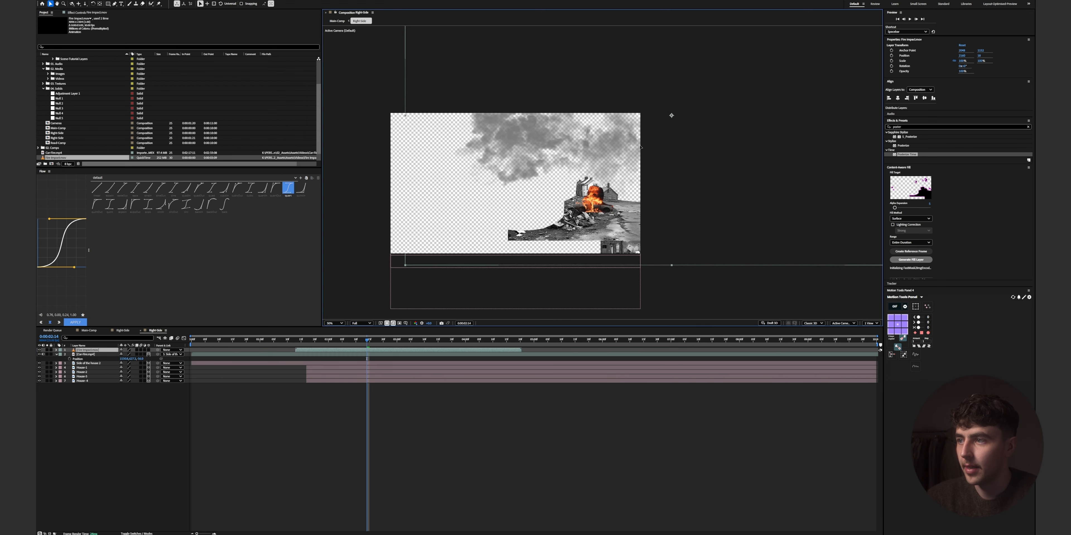
Make the smoke a 3D layer, scale it down over the burning car and preview it
left_click_drag(641, 146, 646, 146)
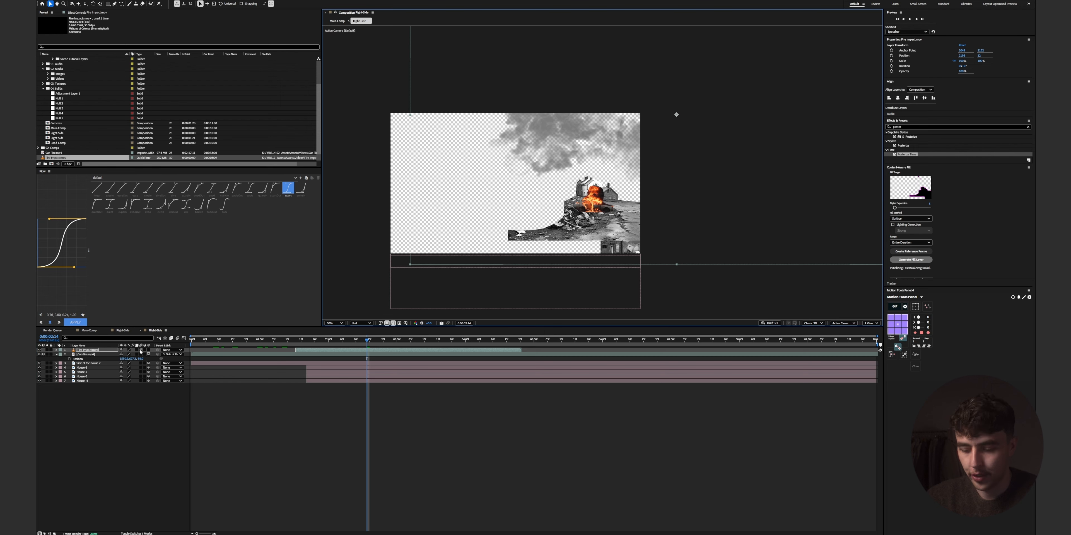
key("s")
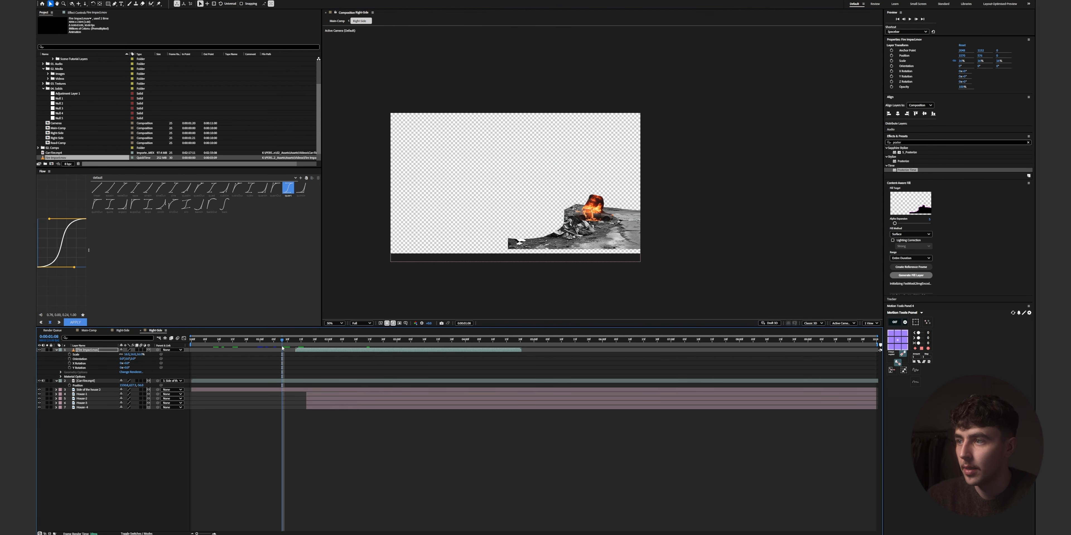
key("space")
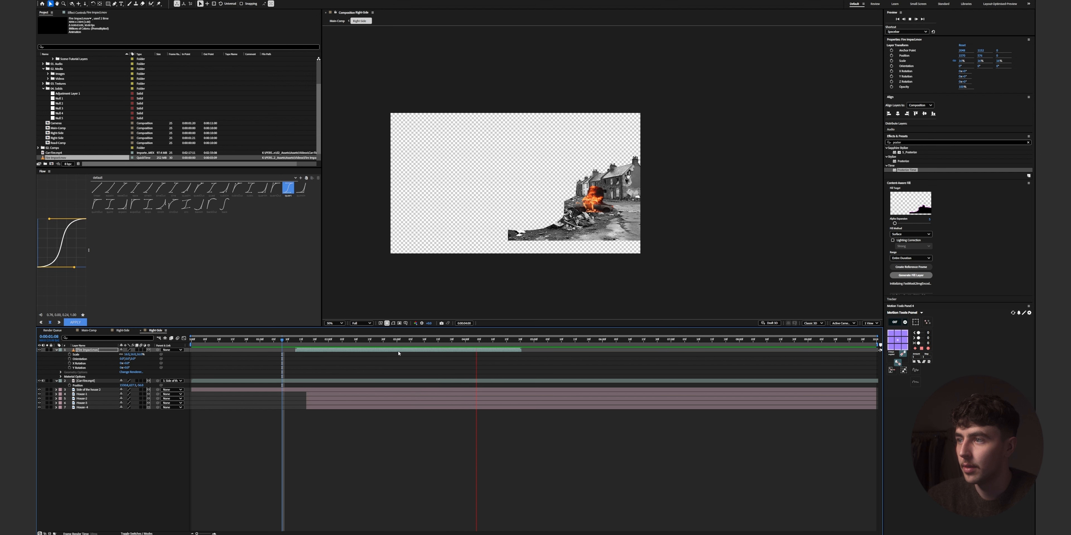
Parent the smoke layer to the burning car layer
left_click(419, 341)
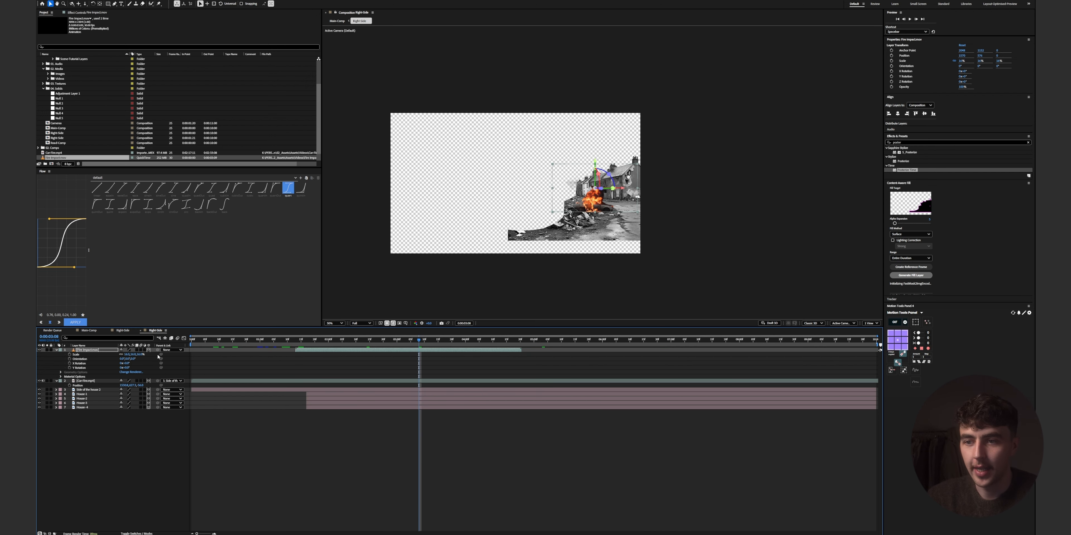
left_click_drag(157, 351, 86, 381)
left_click_drag(86, 381, 86, 381)
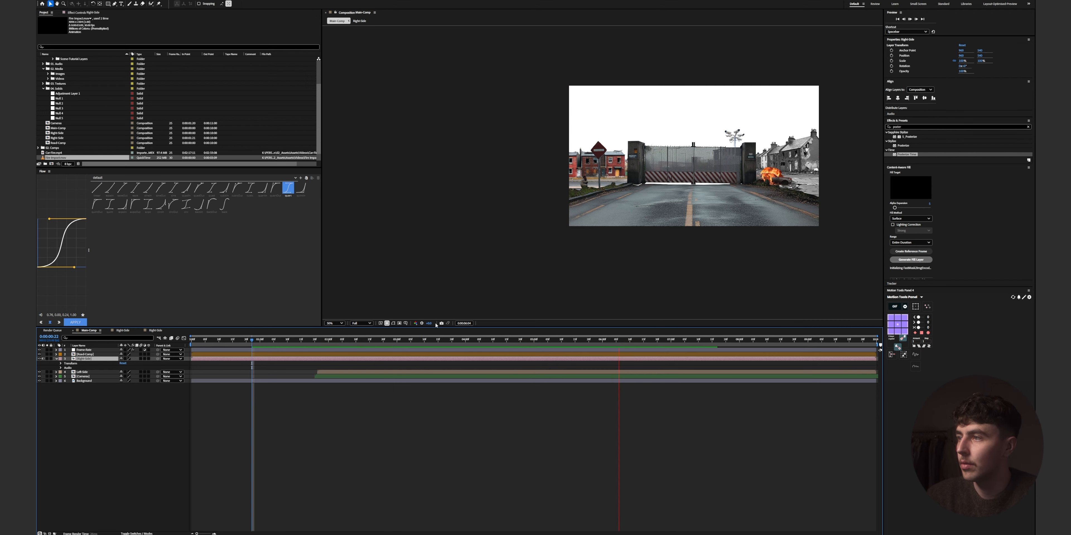
Play Main-Comp from the start to review the burning car and smoke rising with the scene
key("space")
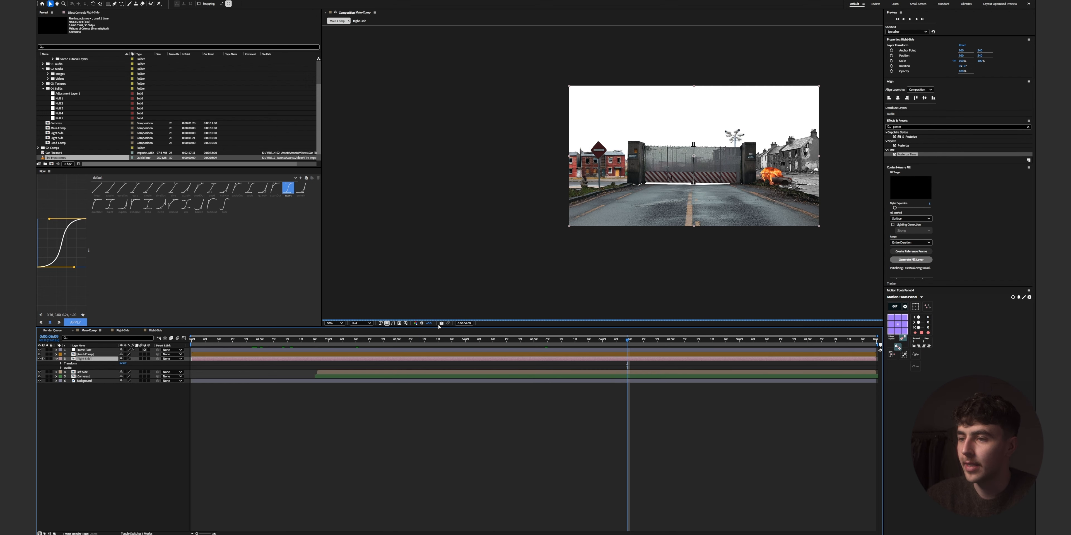
key("Home")
key("space")
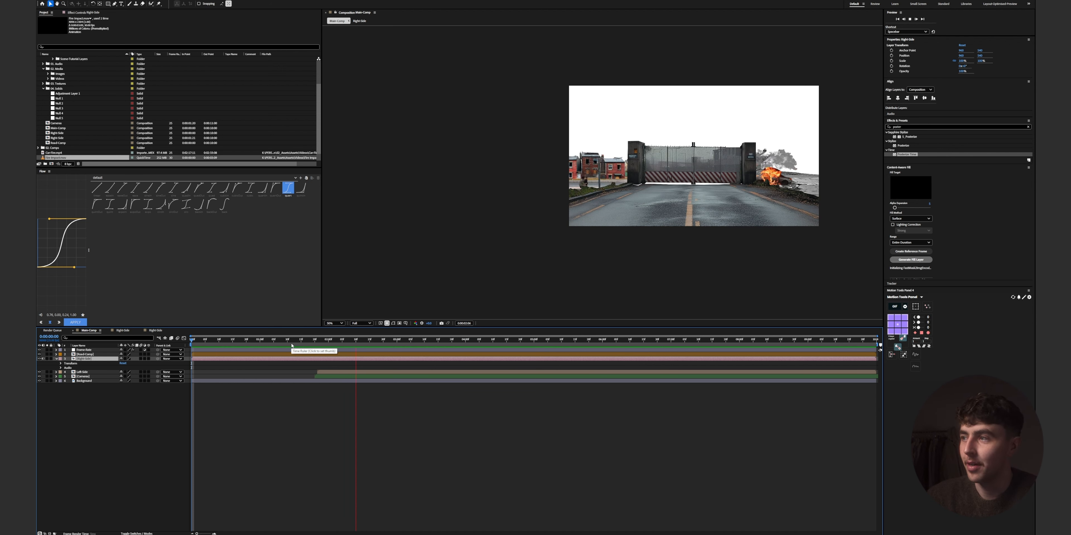
key("space")
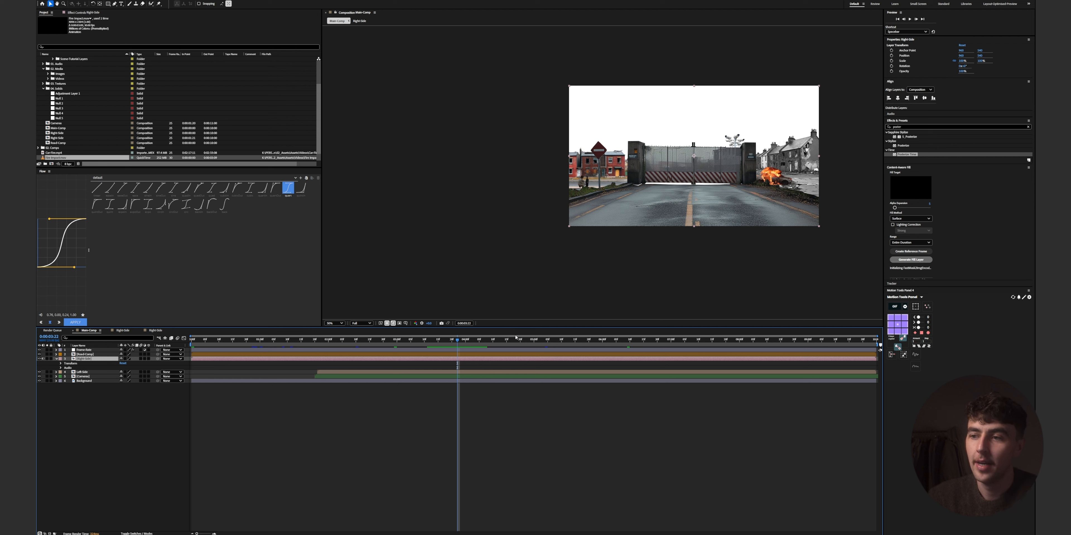
left_click_drag(441, 340, 339, 345)
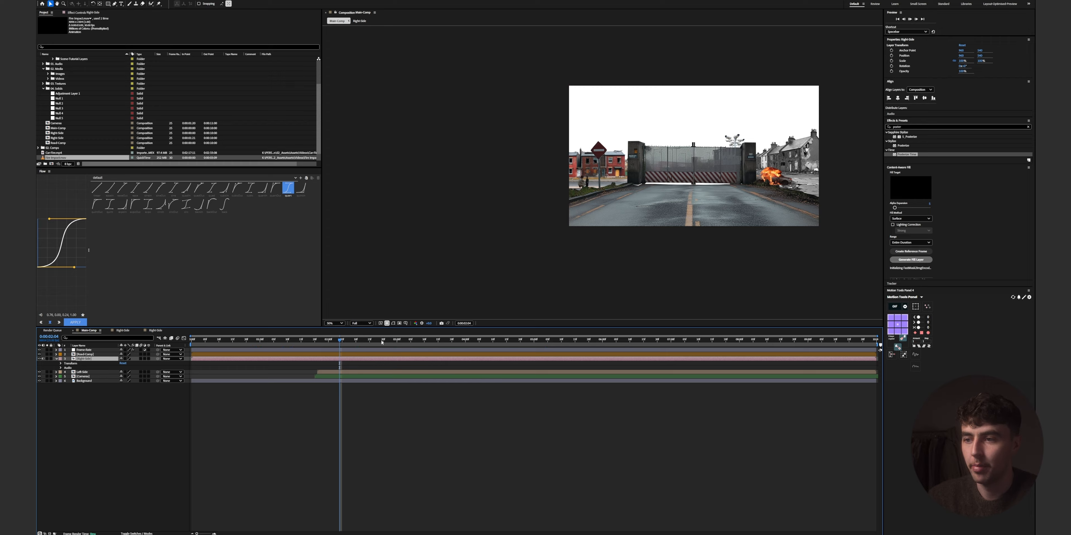
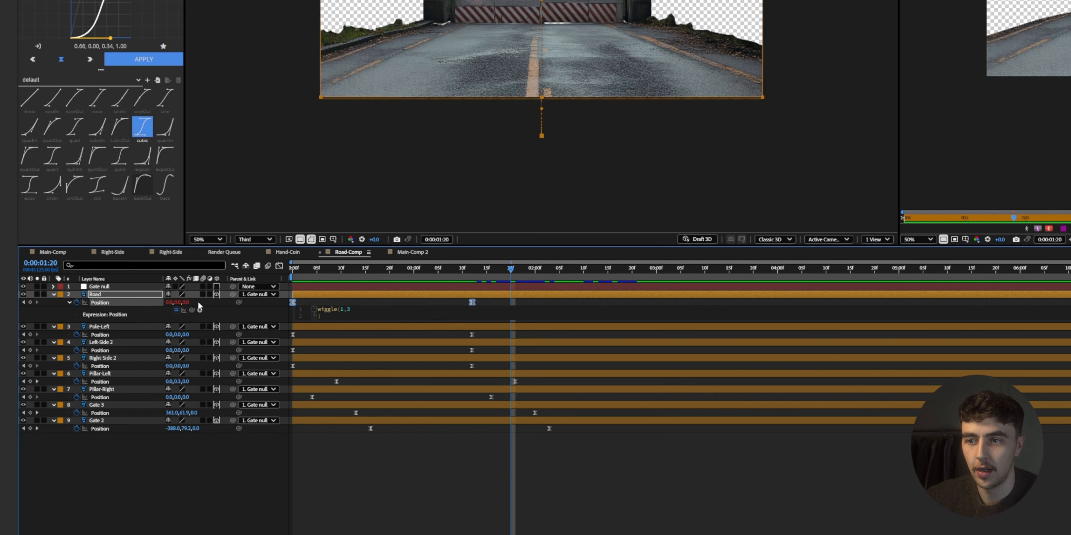
Apply the expression wiggle(1,3) to the Road layer's Position in Road-Comp and preview the motion
left_click(158, 504)
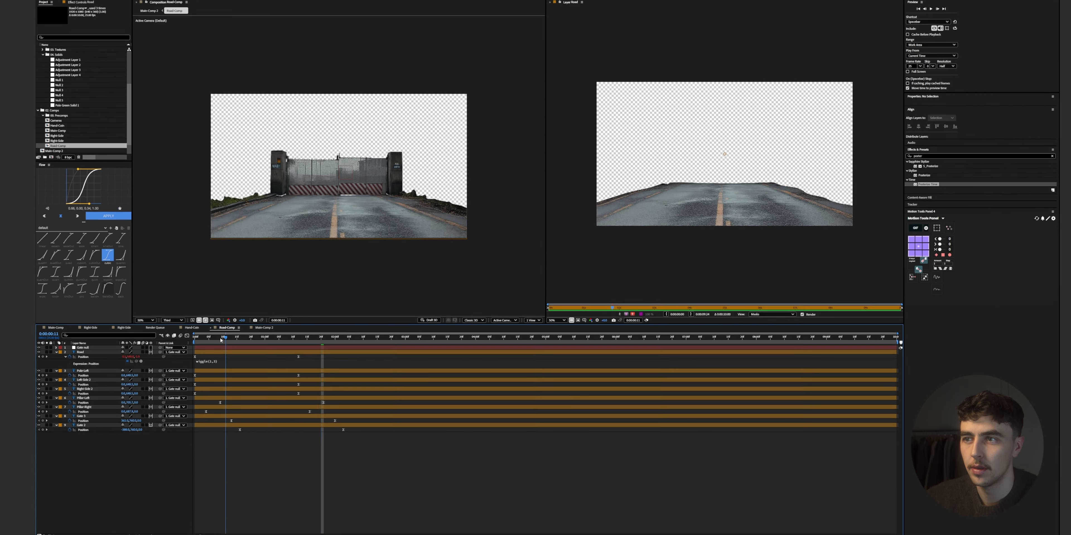
left_click(306, 268)
key("space")
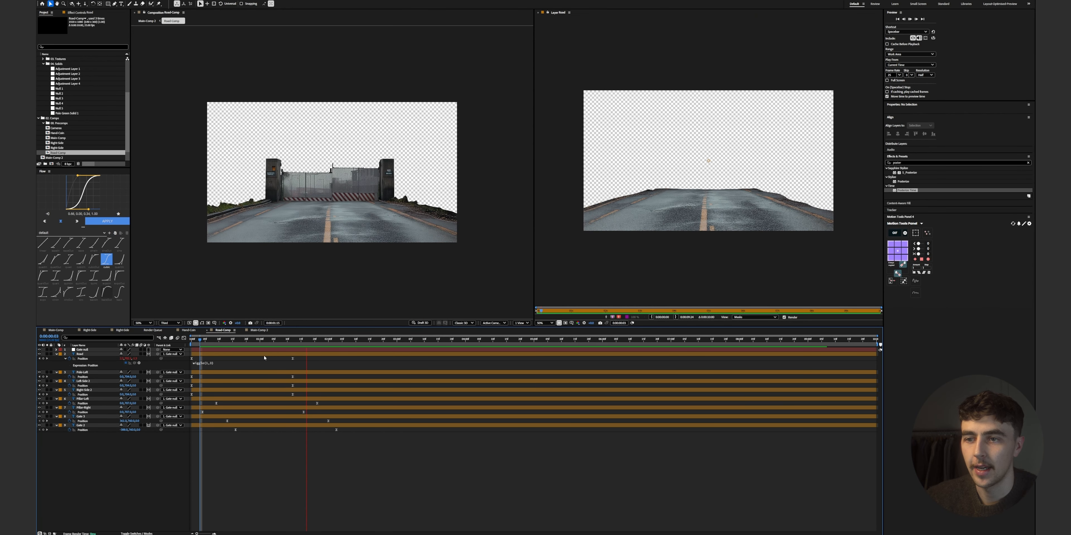
key("space")
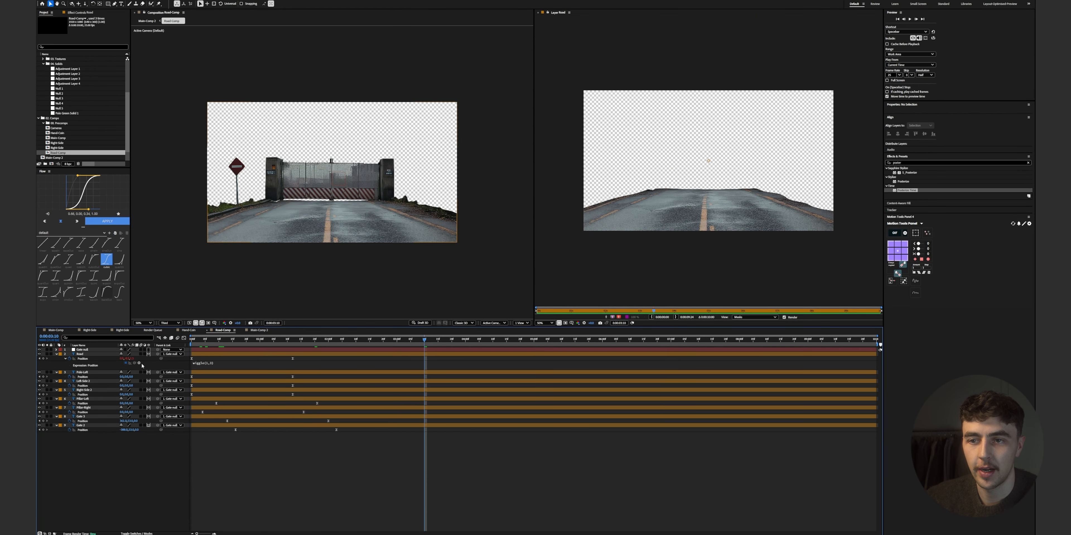
Copy the Road layer's Position expression onto the layers from Pole-Left through Gate 2
right_click(84, 360)
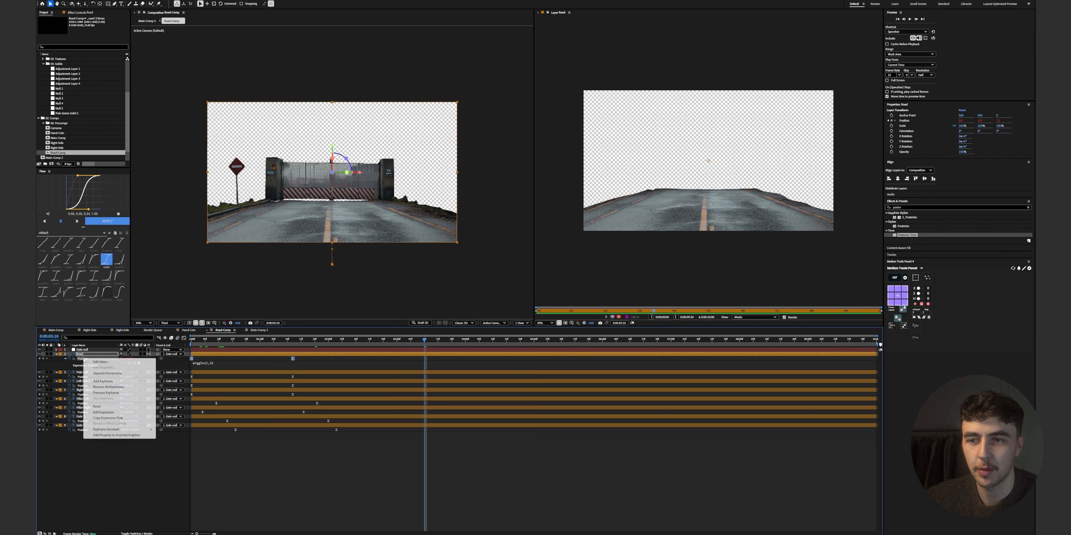
key("Escape")
left_click(90, 372)
left_click(84, 426, "shift")
Preview the wiggle on the Right-Side layers and check the houses, burning car and smoke for overlaps
key("space")
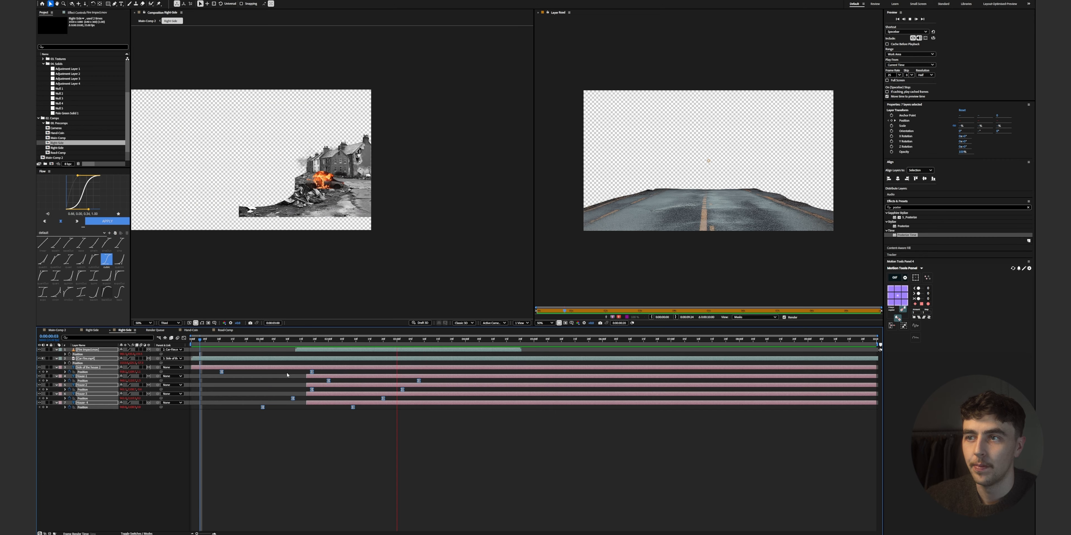
left_click_drag(353, 340, 315, 340)
key("space")
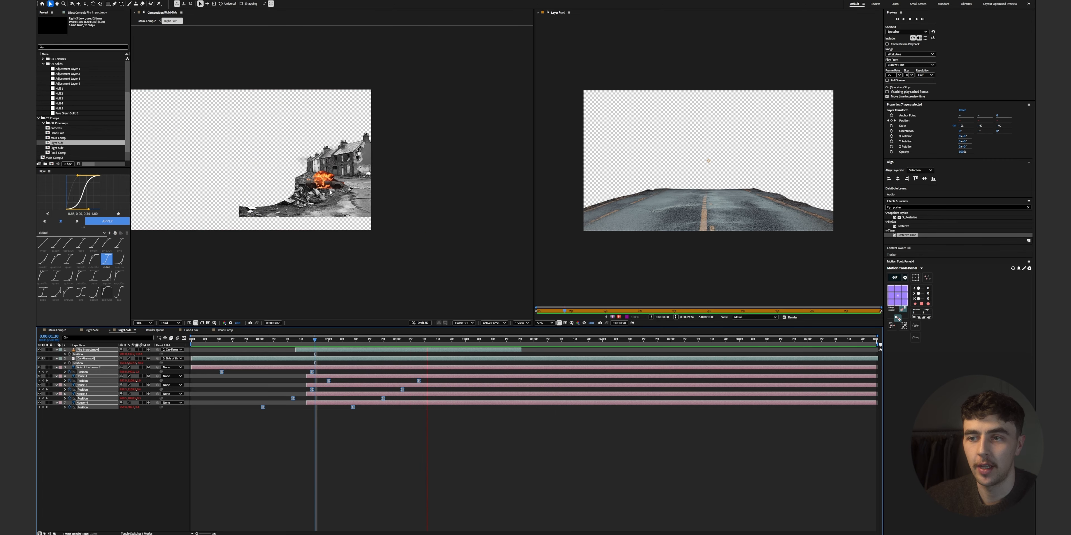
key("space")
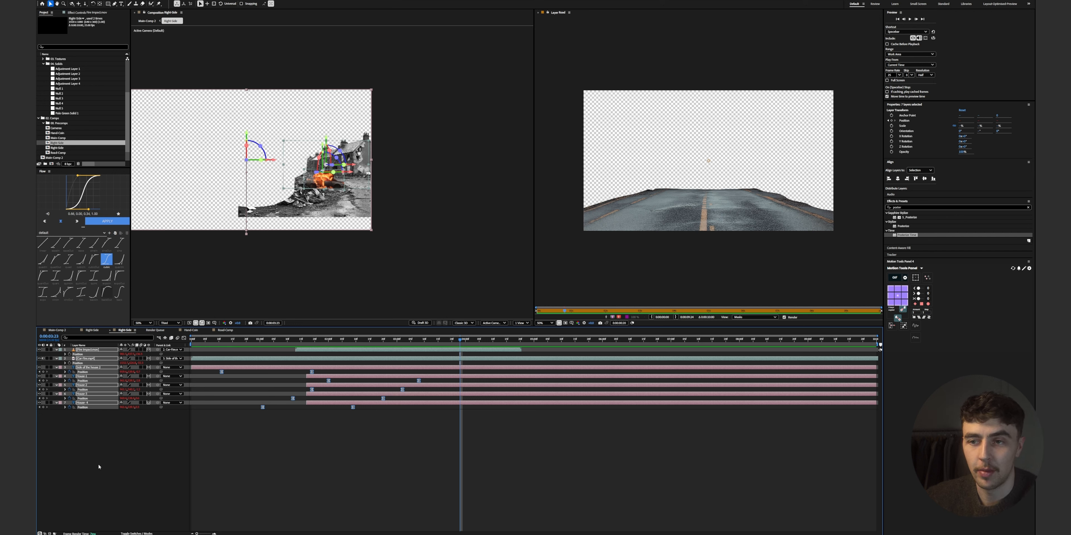
left_click(110, 465)
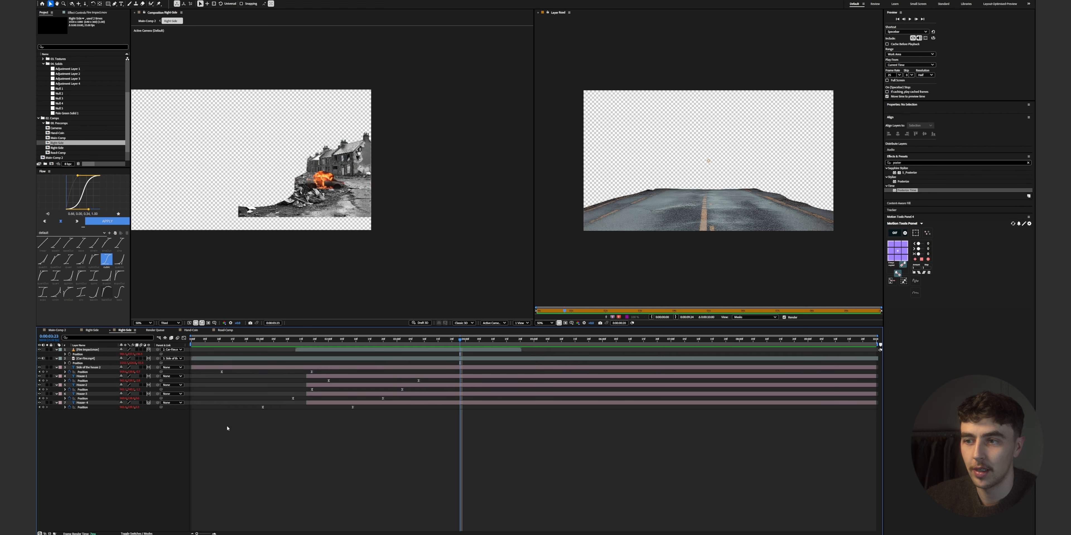
left_click_drag(402, 342, 277, 367)
key("space")
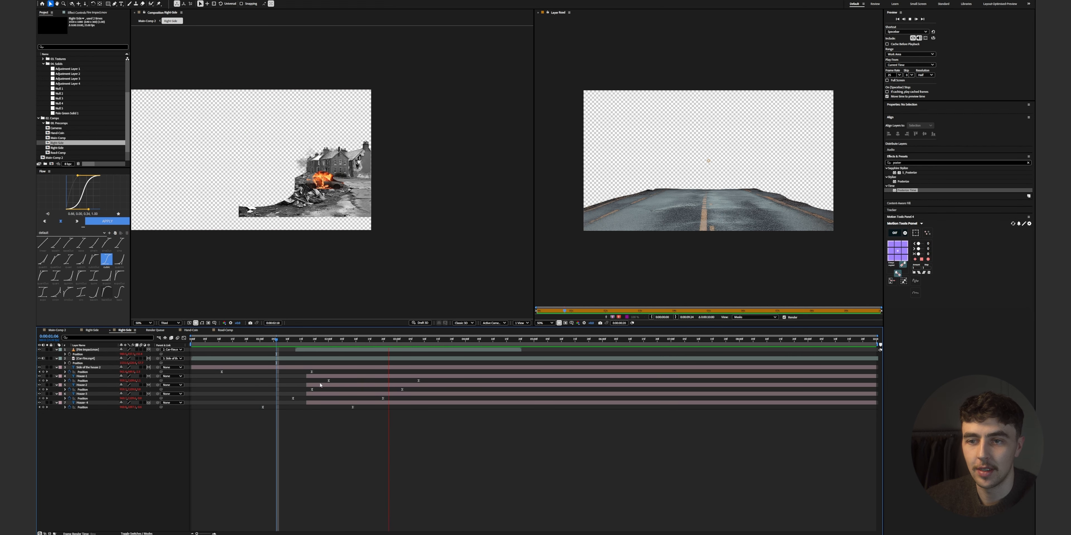
key("space")
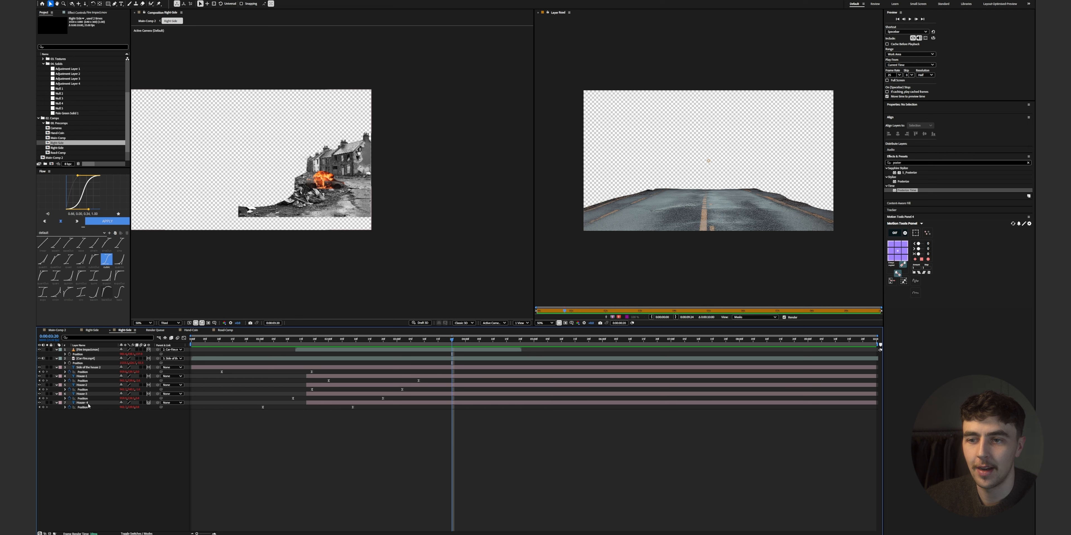
Fine-tune the end Positions of House 4, House 2 and House 1 in the Right-Side comp and preview the motion
left_click(103, 402)
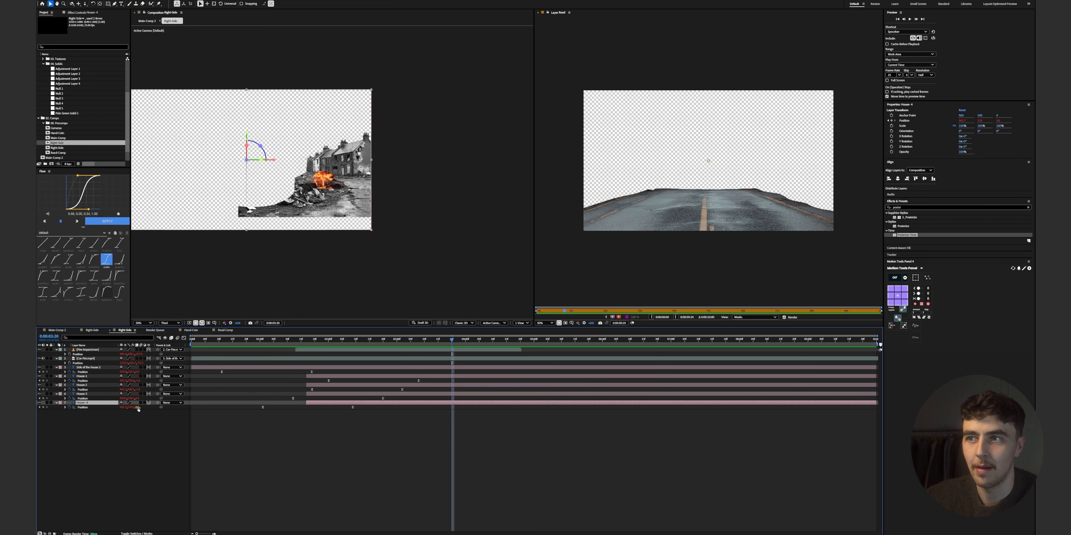
left_click_drag(138, 408, 152, 407)
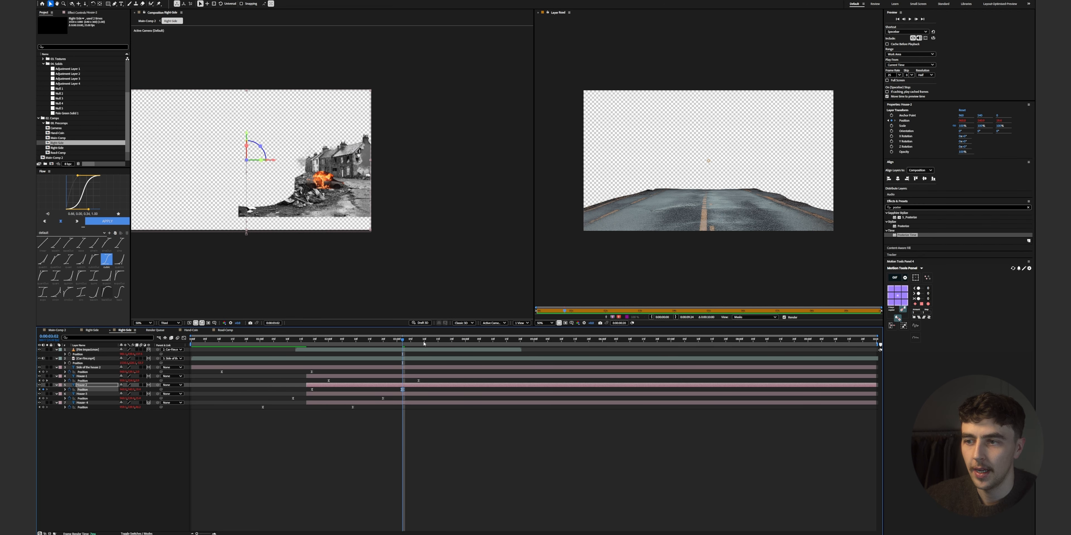
left_click(419, 344)
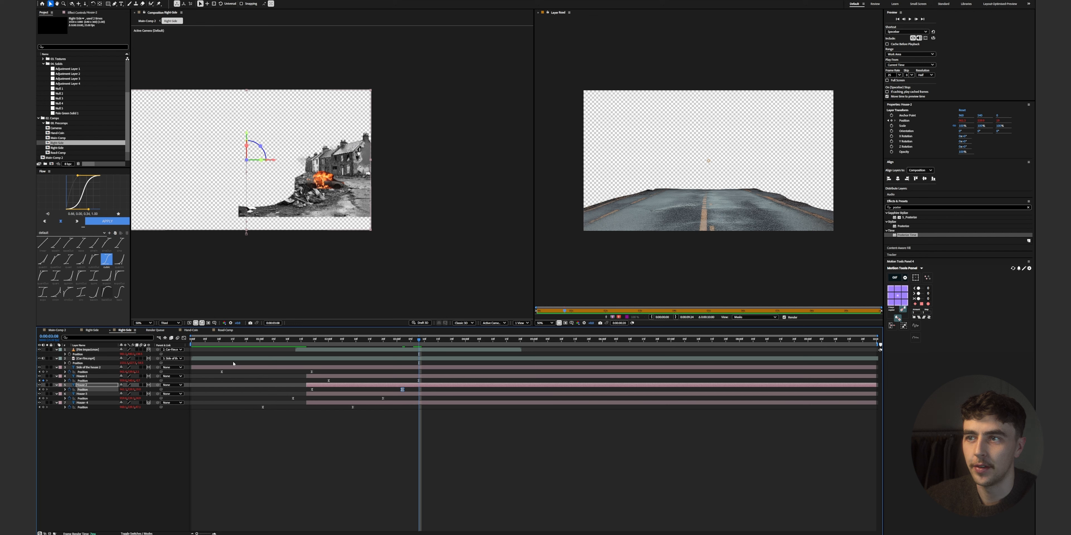
left_click(285, 341)
key("space")
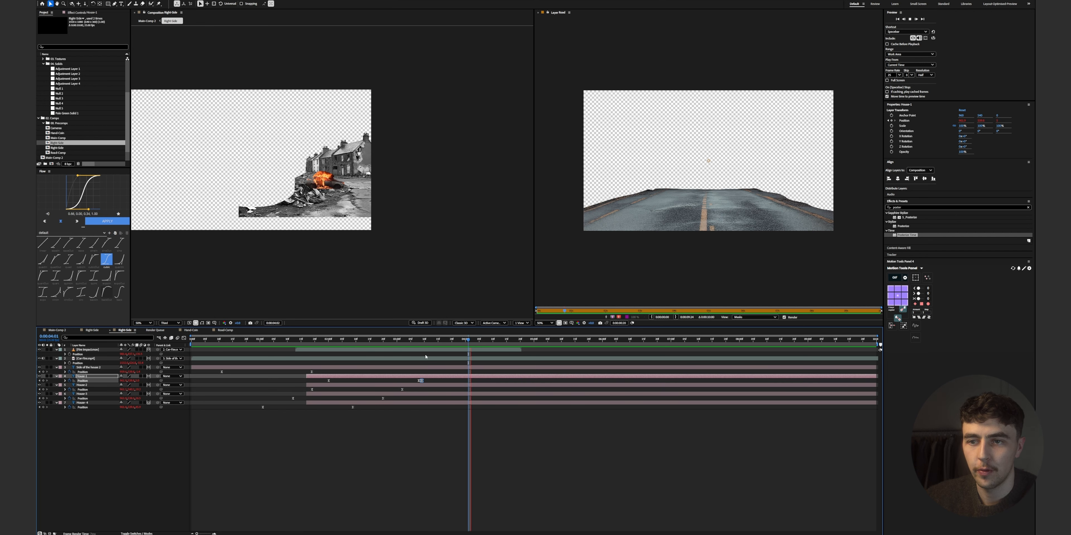
Adjust the Side of the house 2 Position, merge the stray end keyframes on it and House 1, and play the comp
left_click(480, 341)
left_click(83, 367)
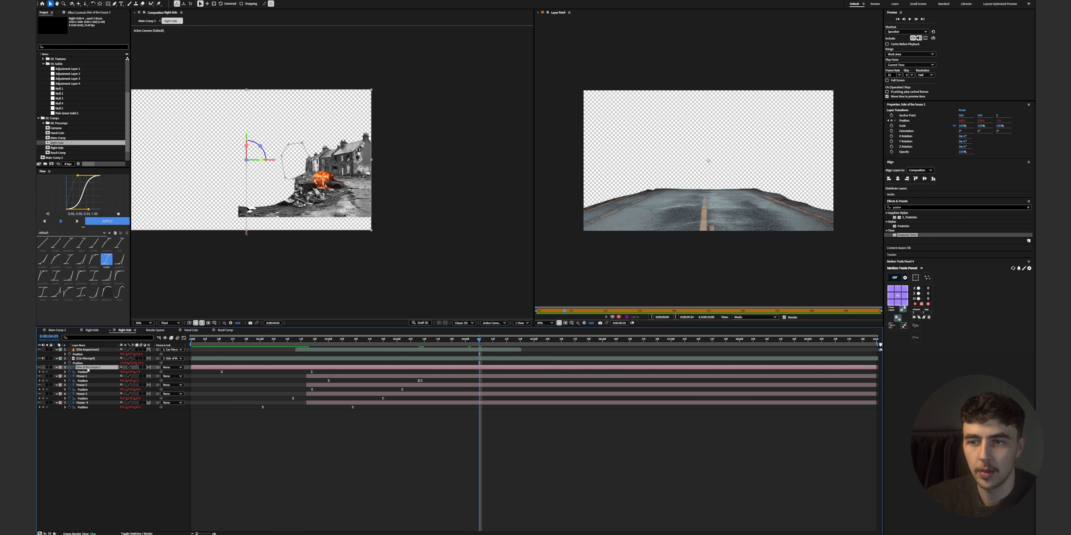
left_click_drag(139, 374, 129, 372)
left_click_drag(306, 342, 459, 341)
left_click_drag(422, 381, 419, 381)
left_click(481, 340)
left_click(478, 372)
left_click_drag(318, 373, 310, 373)
key("Home")
key("space")
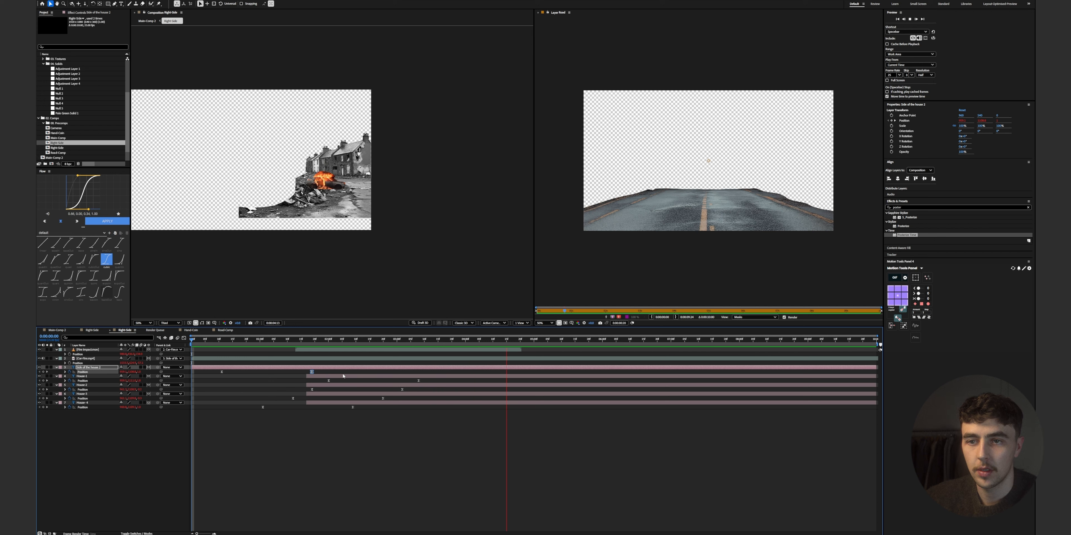
key("space")
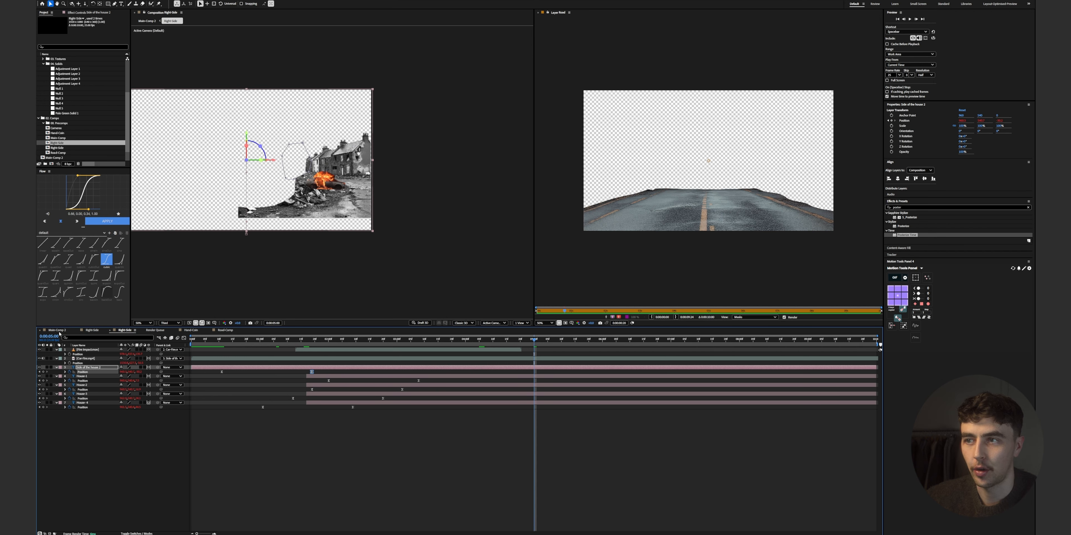
Return to Main-Comp 2 and preview the scene from just before the Left-Side layer enters
left_click(59, 331)
left_click(352, 364)
left_click_drag(314, 339, 299, 341)
key("space")
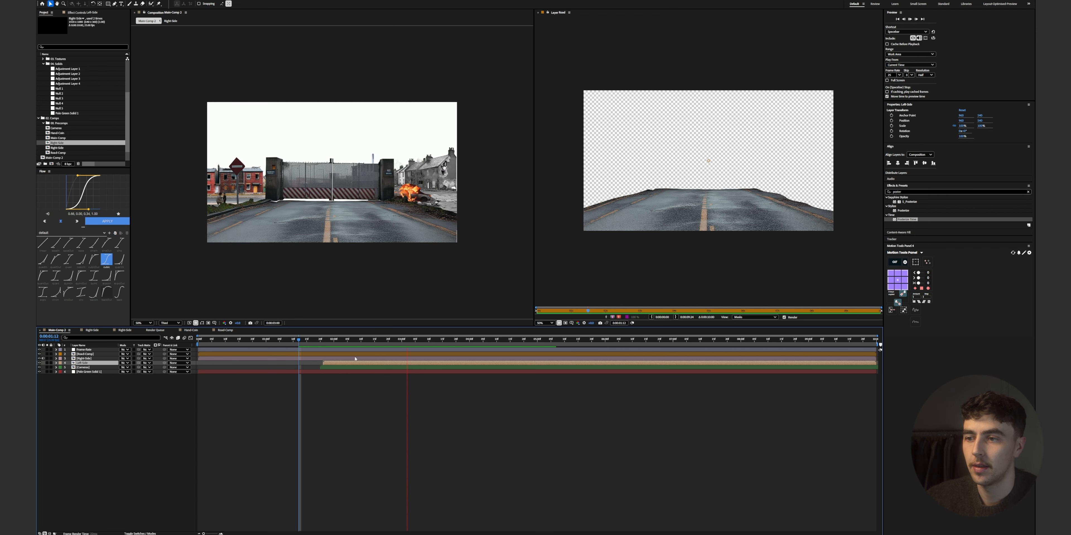
key("space")
Inspect the Left-Side and Cameras precomps and their animated properties, and review the finished scene in Main-Comp 2
double_click(335, 364)
key("u")
left_click(58, 330)
double_click(86, 368)
key("ctrl+a")
key("u")
key("space")
left_click(57, 330)
left_click(290, 340)
double_click(336, 363)
left_click(57, 331)
left_click_drag(478, 340, 594, 340)
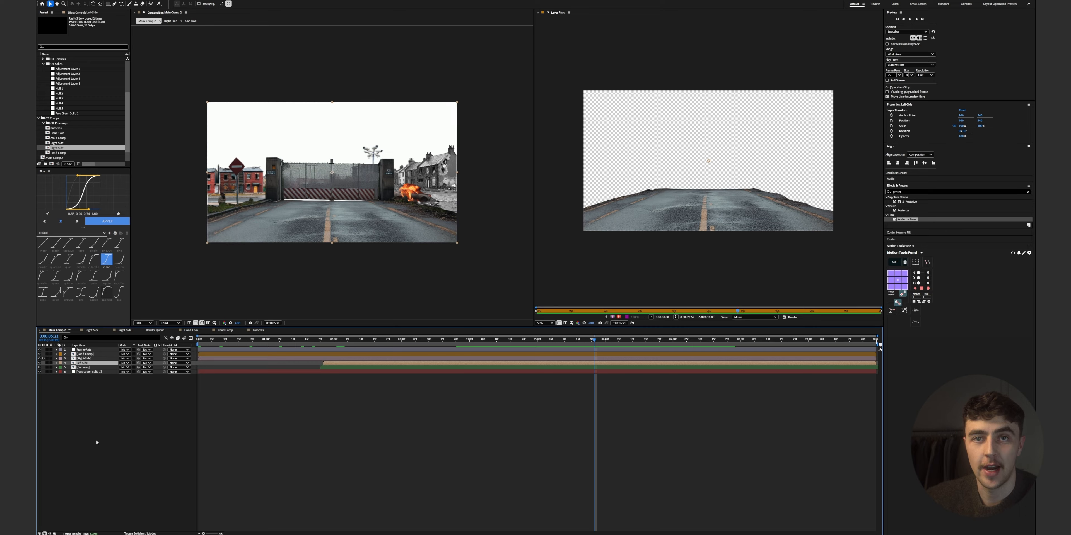
Add the newspaper paper texture to Main-Comp 2 directly above the Road-Comp layer
left_click(105, 452)
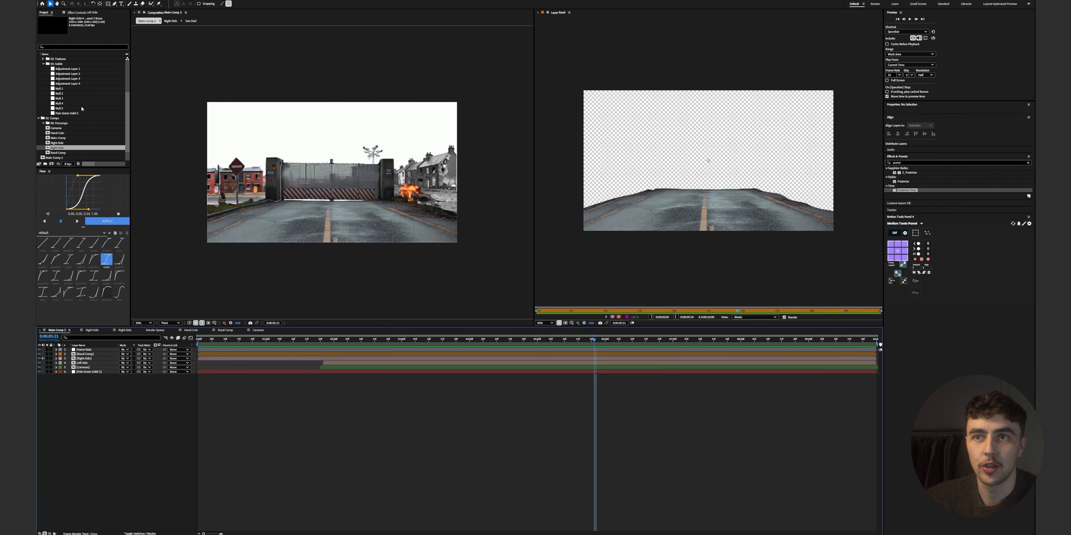
scroll(96, 128, "up", 3)
scroll(74, 101, "down", 4)
left_click(52, 148)
left_click(50, 153)
left_click(52, 158)
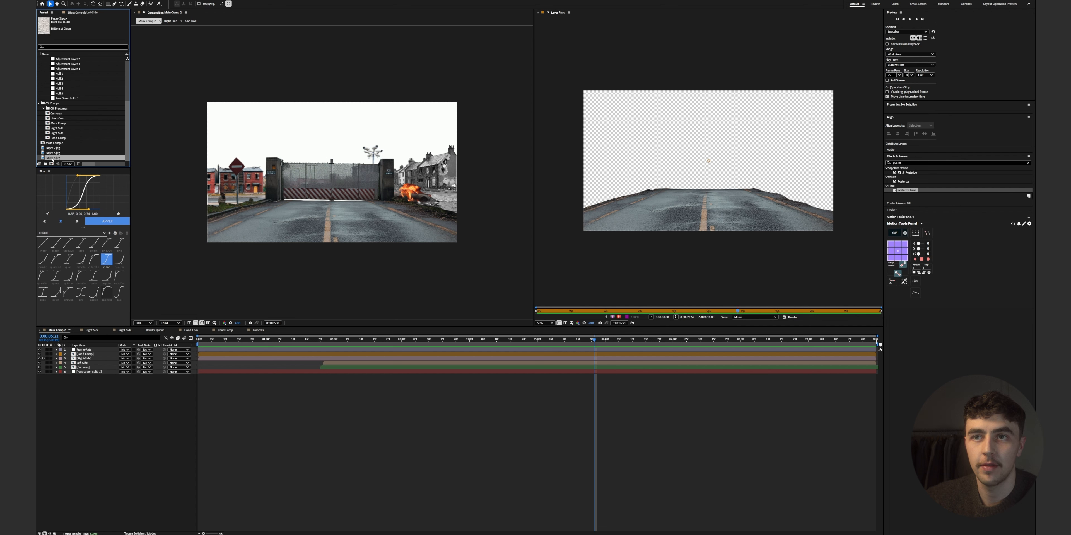
left_click_drag(52, 152, 74, 357)
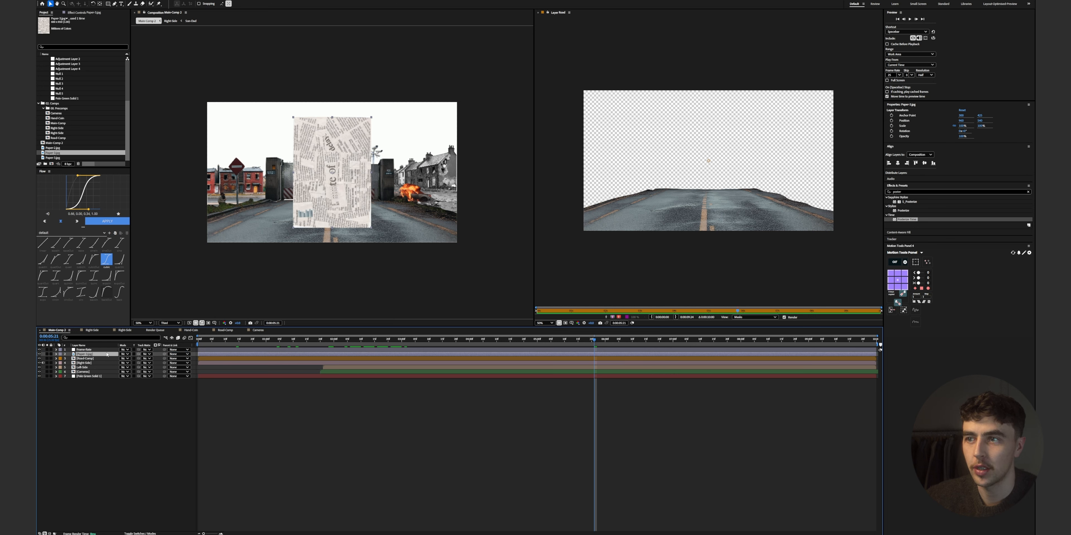
Scale the newspaper layer up to about 347% and reposition it to cover the whole frame
key("s")
left_click_drag(134, 358, 191, 351)
left_click_drag(347, 200, 345, 259)
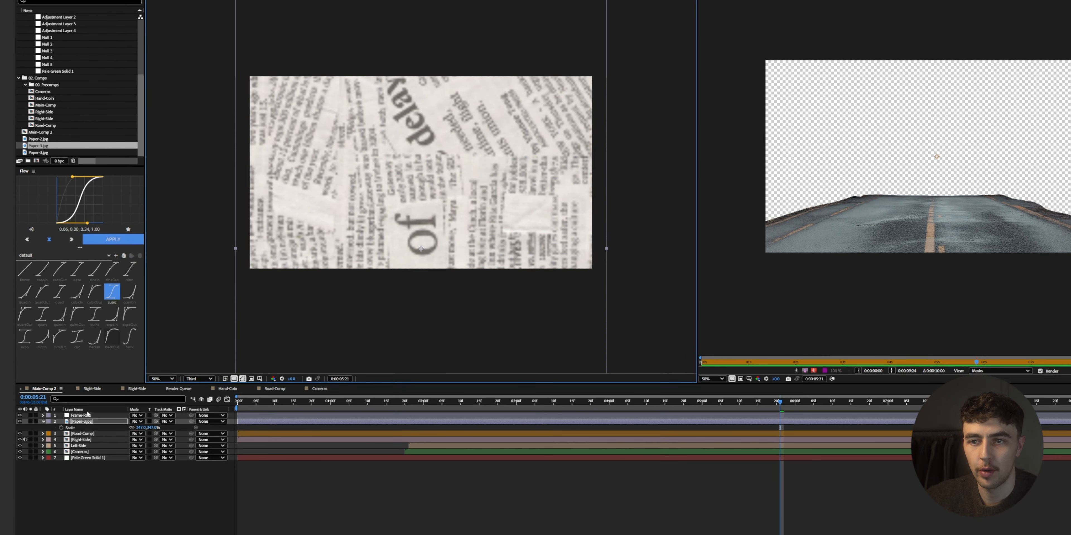
Duplicate Road-Comp, place the copy above the newspaper layer, and set the lower Road-Comp as the newspaper's track matte
left_click(82, 435)
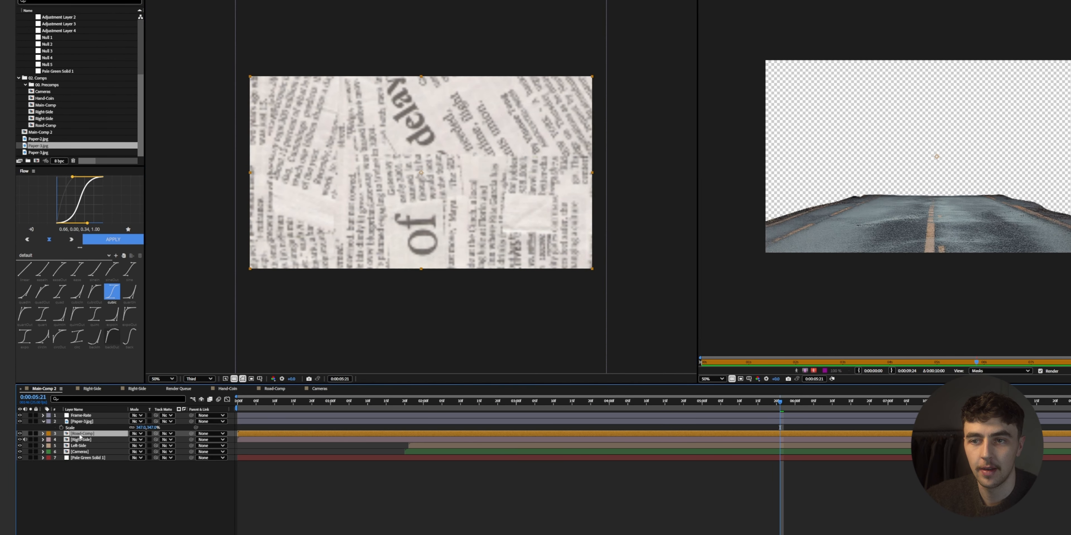
key("ctrl+d")
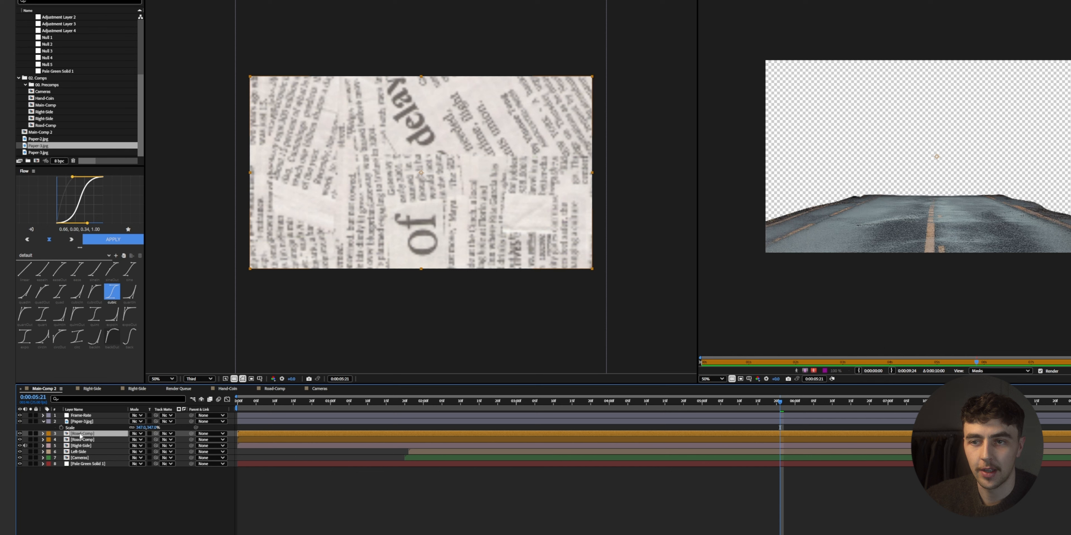
left_click_drag(81, 437, 81, 422)
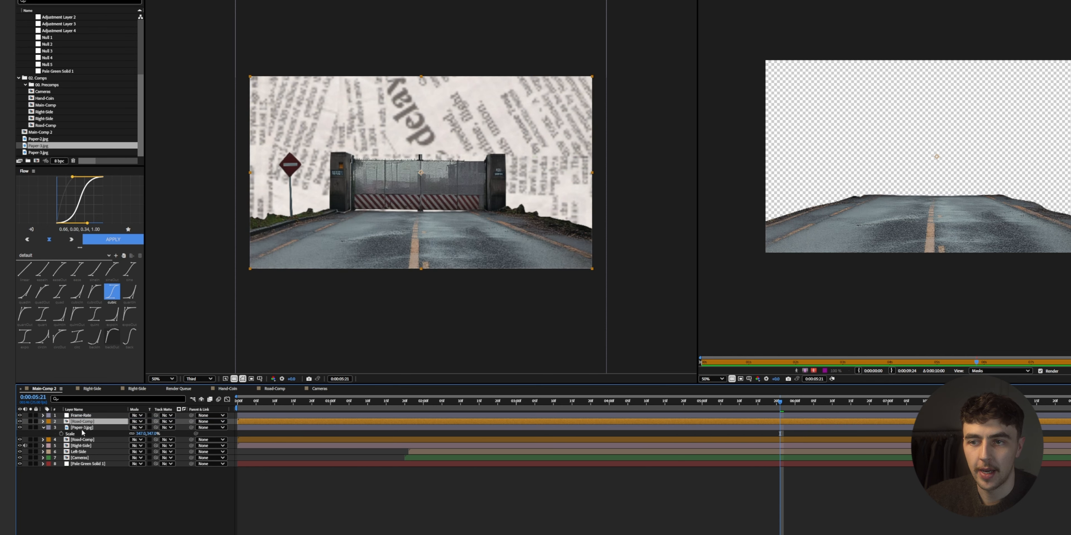
left_click(83, 428)
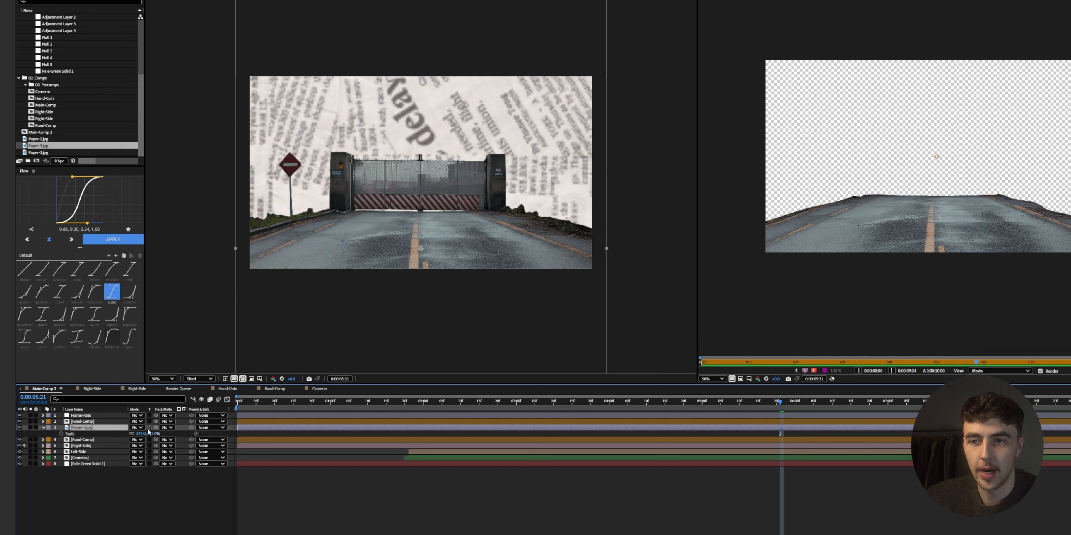
left_click_drag(155, 427, 89, 441)
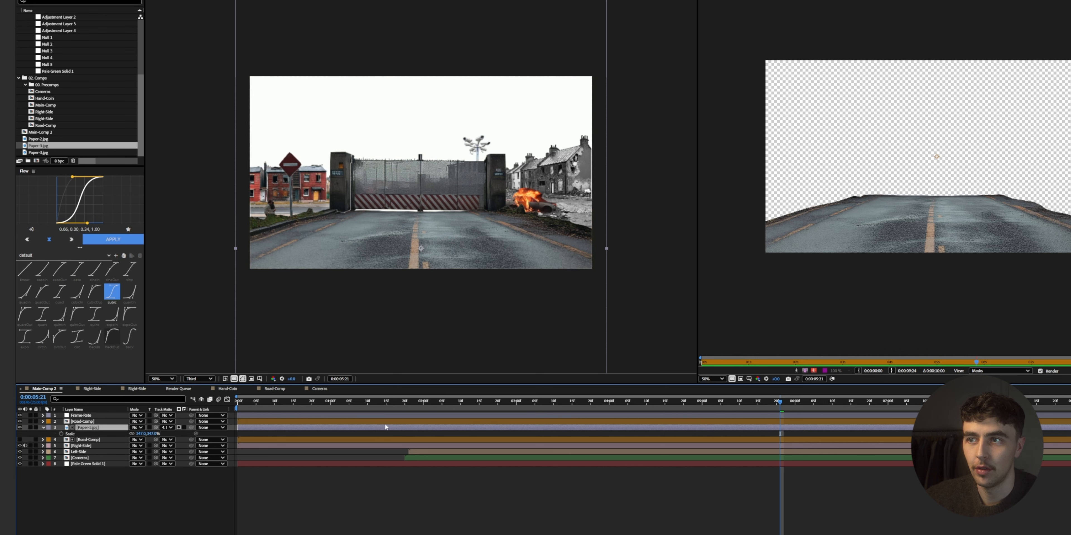
Start the top Road-Comp copy a few frames later so the newspaper version leads, and play the comp from the start
left_click(464, 402)
left_click_drag(443, 409, 401, 418)
left_click(101, 422)
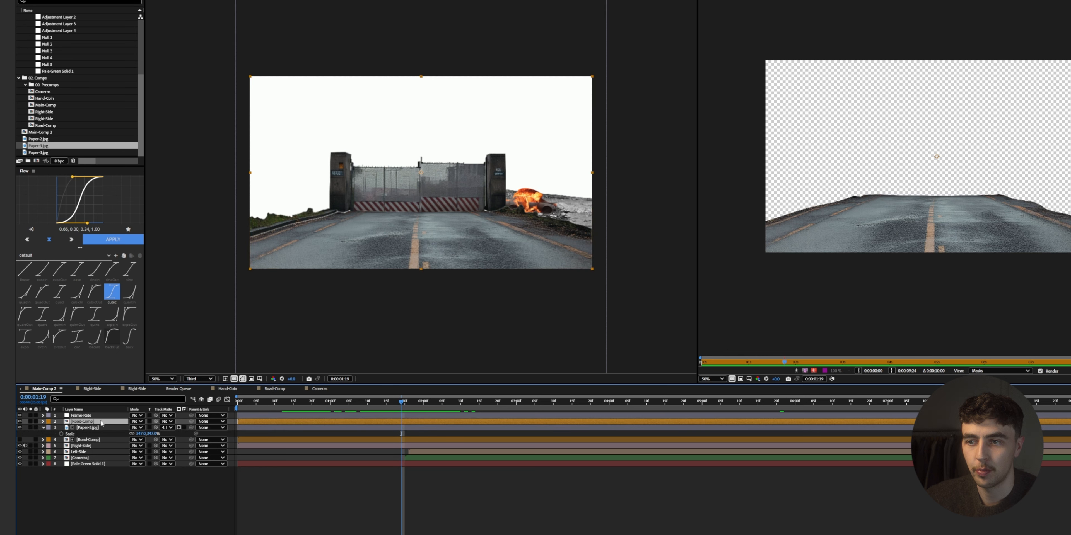
left_click_drag(270, 422, 231, 411)
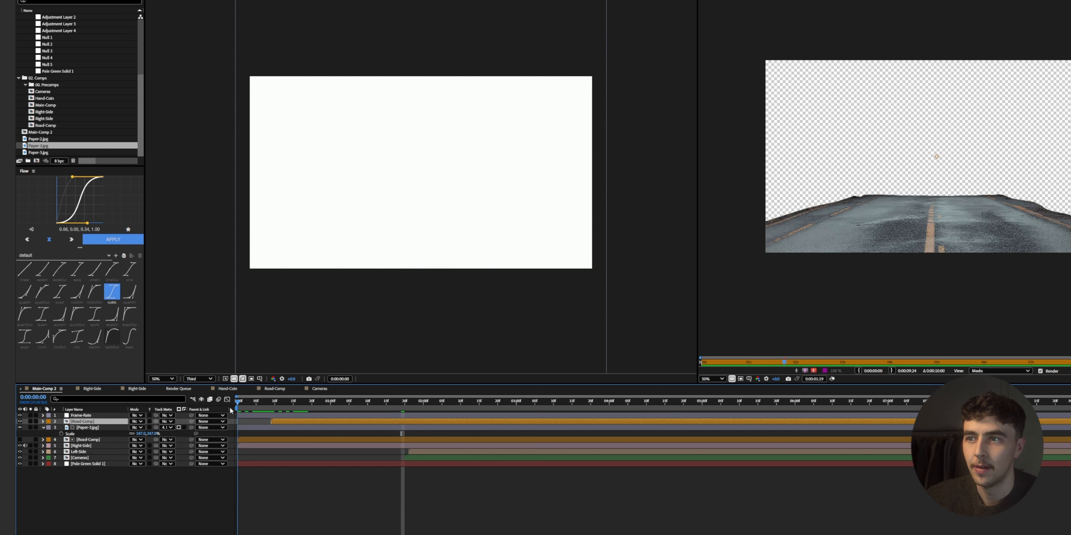
key("space")
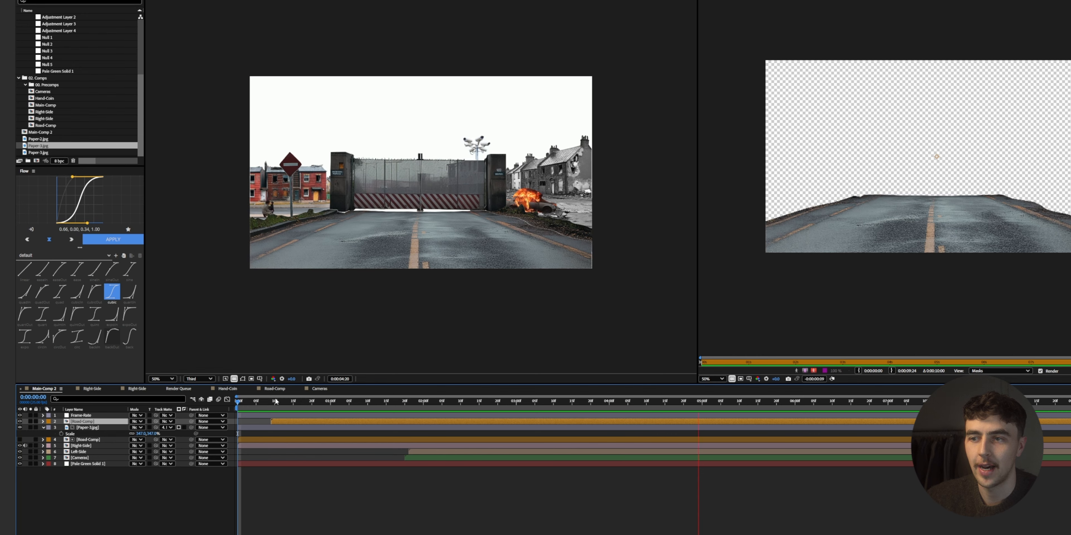
key("space")
key("space")
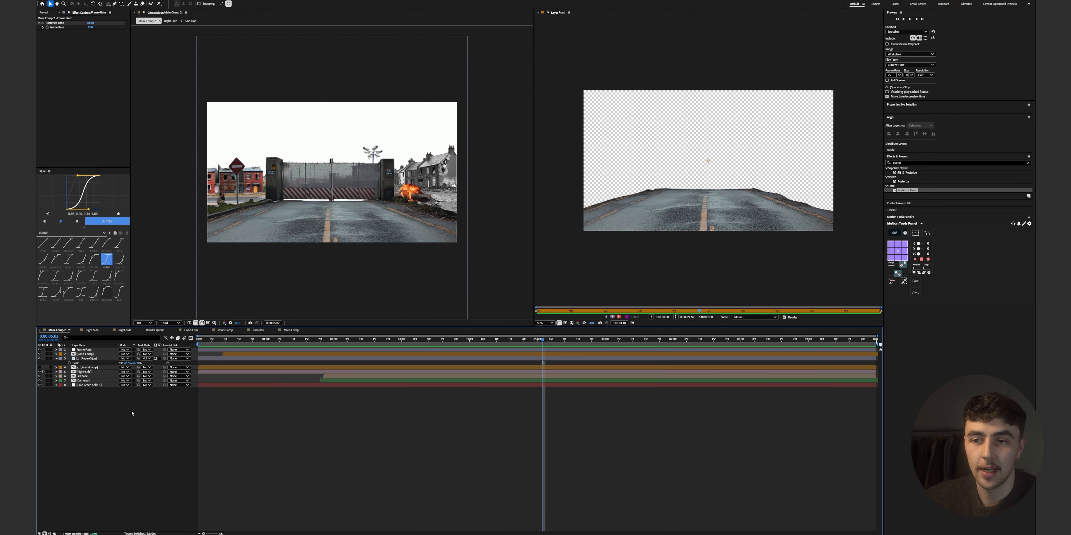
Create an adjustment layer below Frame-Rate and name it Grain
right_click(94, 416)
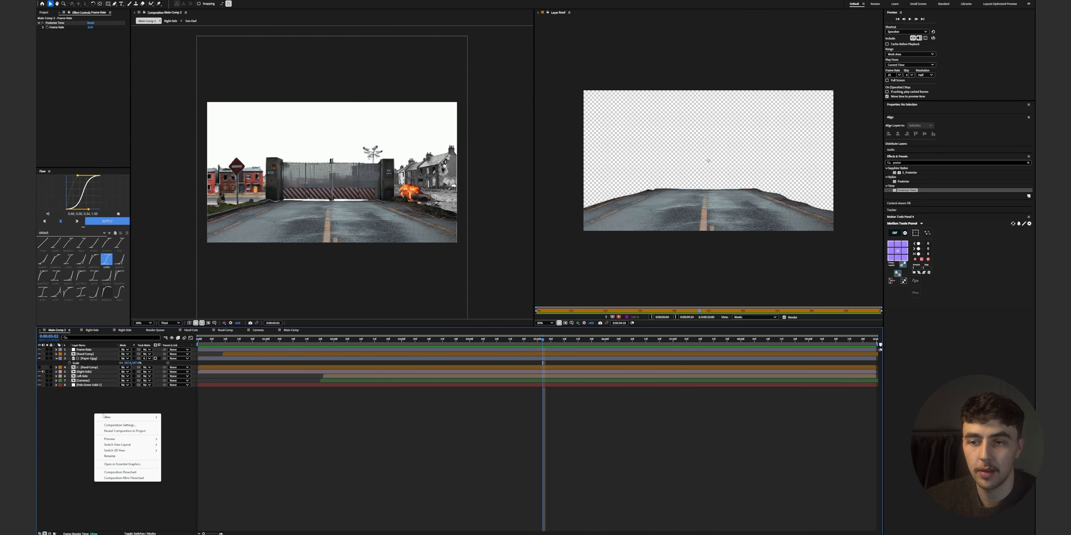
mouse_move(138, 418)
left_click(190, 460)
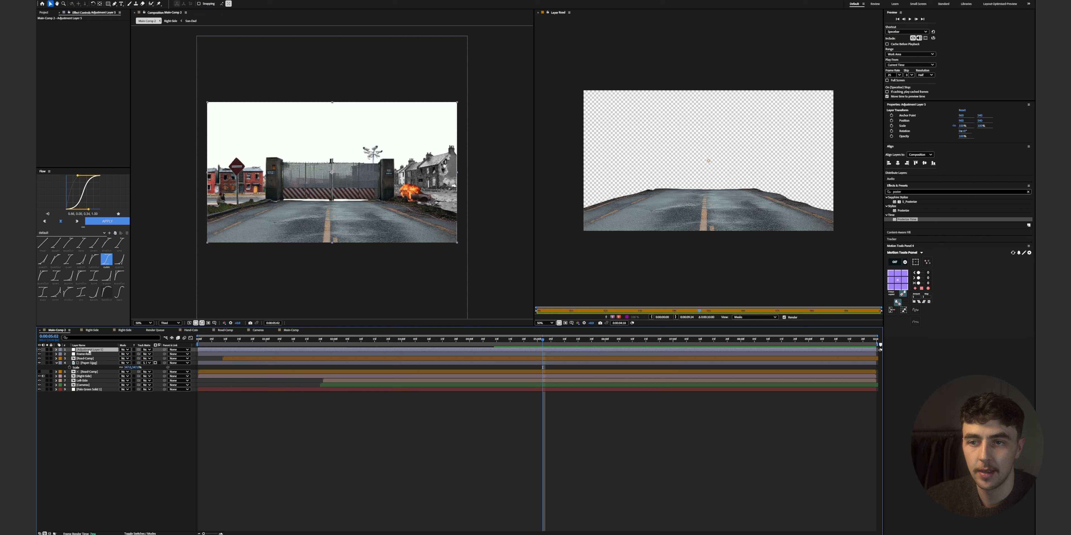
key("Return")
type("G")
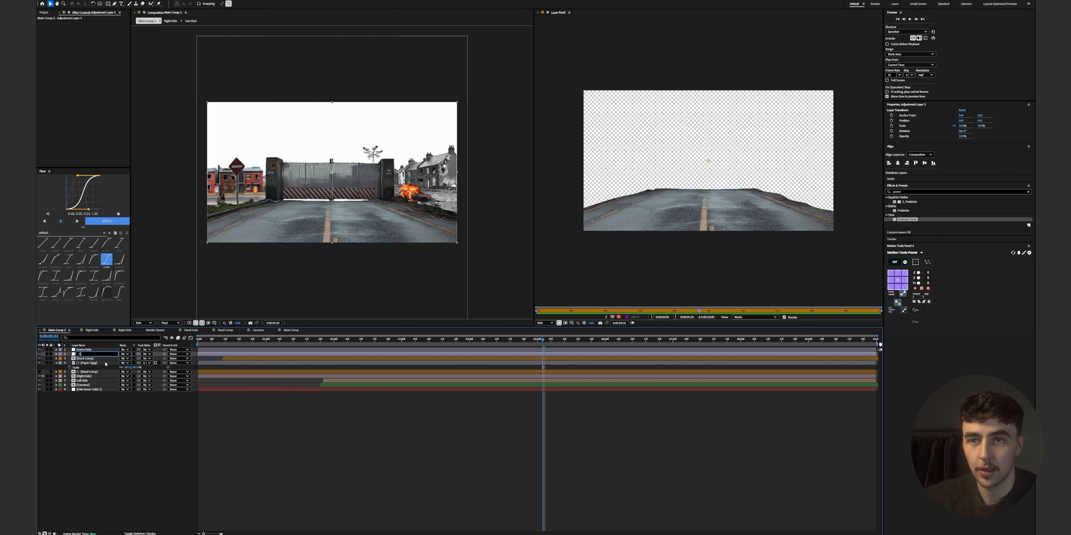
key("Return")
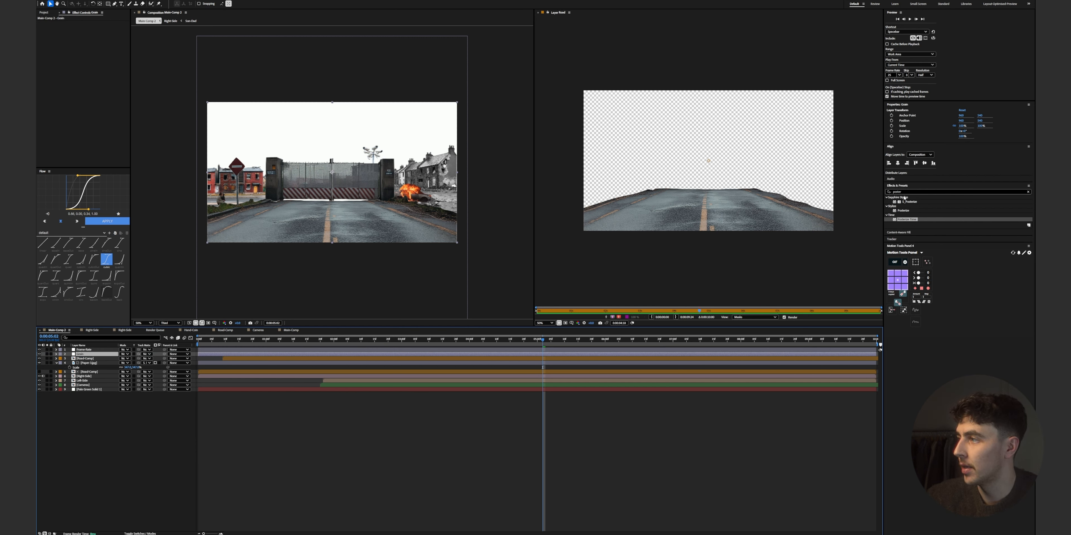
Apply the Add Grain effect to the Grain layer and set its Viewing Mode to Final Output
left_click_drag(905, 192, 846, 189)
type("add")
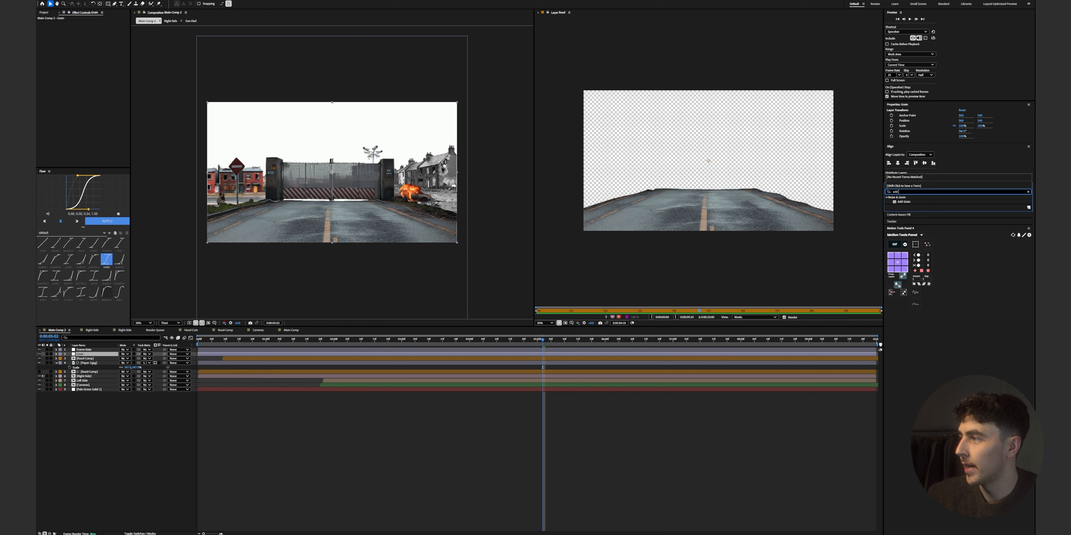
left_click_drag(904, 203, 81, 354)
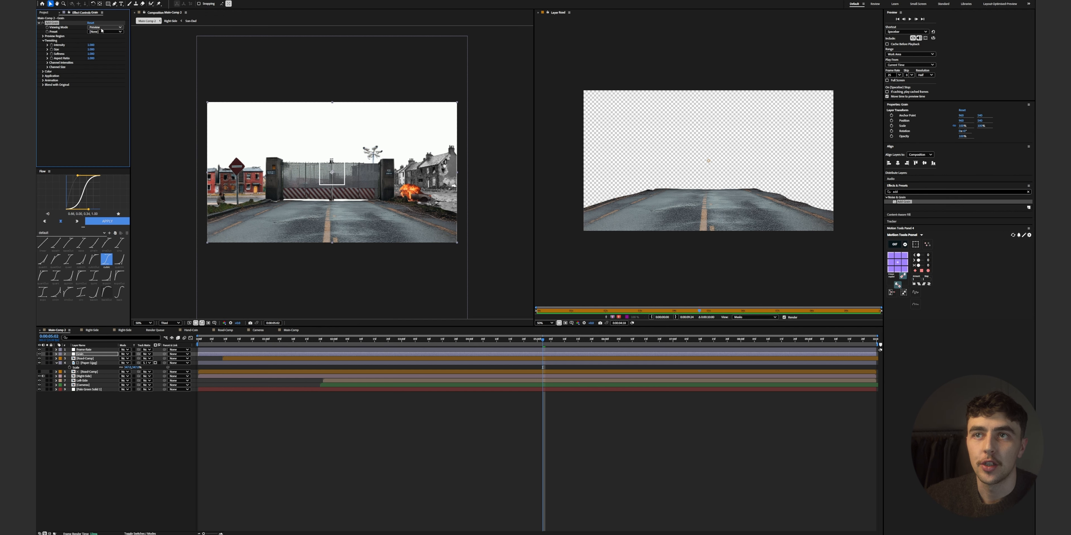
left_click(105, 27)
left_click(108, 46)
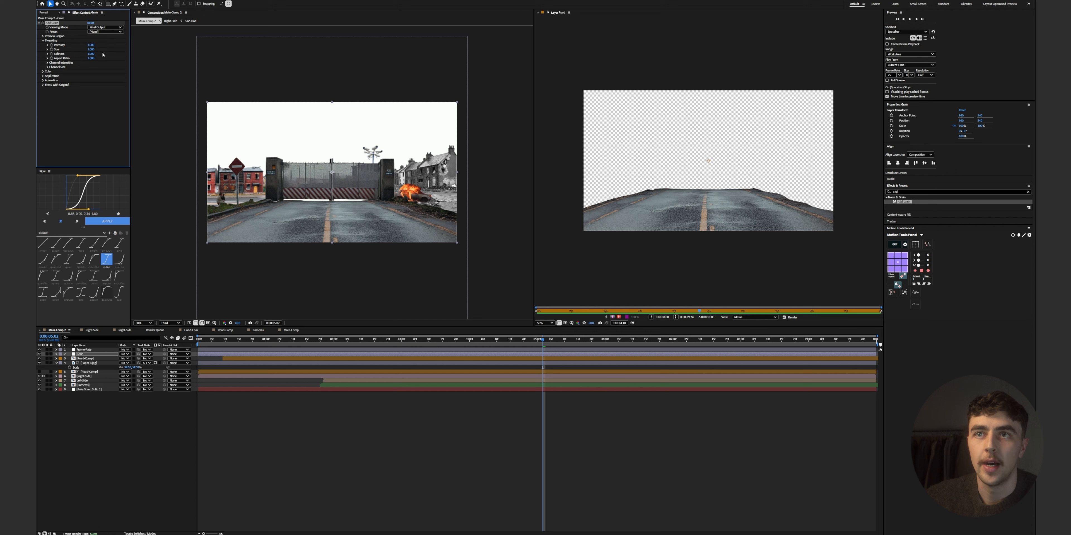
Lower the Add Grain effect's Animation Speed and switch the composition preview to Full resolution
left_click(43, 80)
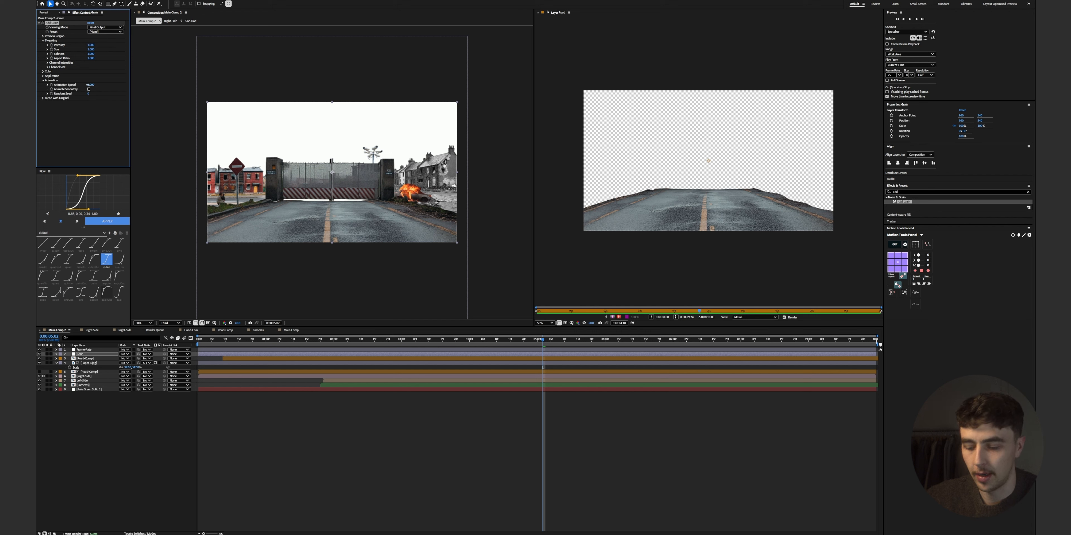
left_click(89, 430)
left_click(163, 324)
left_click(165, 338)
scroll(320, 206, "up", 1)
scroll(319, 206, "up", 1)
scroll(320, 207, "down", 1)
Adjust the grain's Intensity, try a Size of 3, and reduce the Size to a much finer grain
left_click(92, 45)
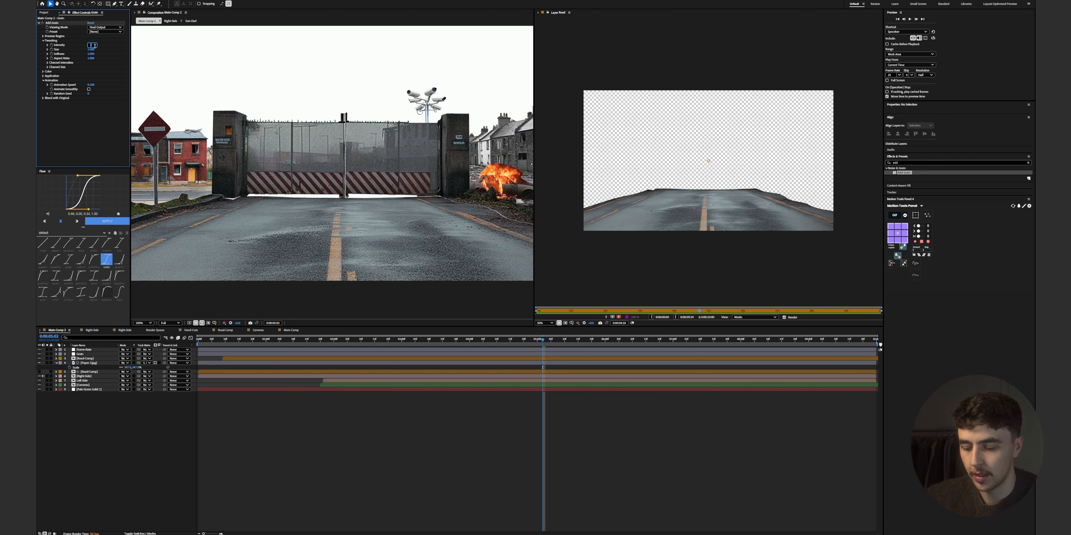
left_click(116, 416)
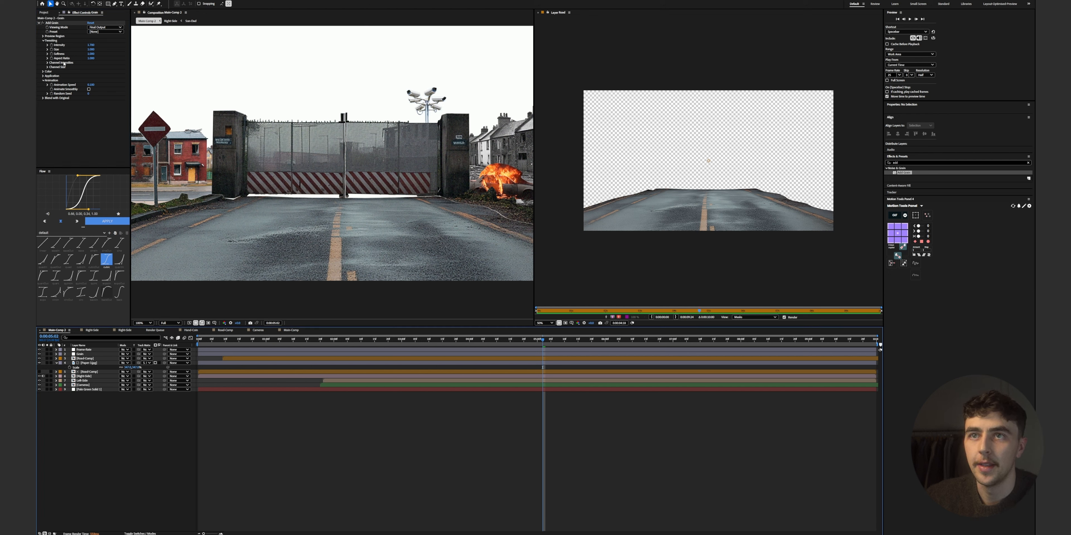
left_click(91, 49)
type("3")
key("Return")
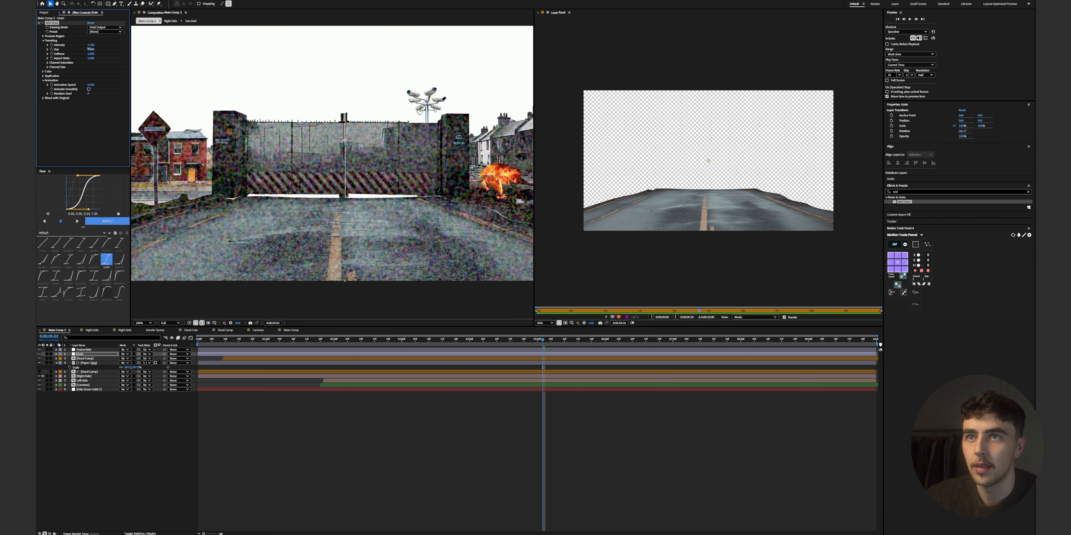
left_click_drag(89, 49, 67, 50)
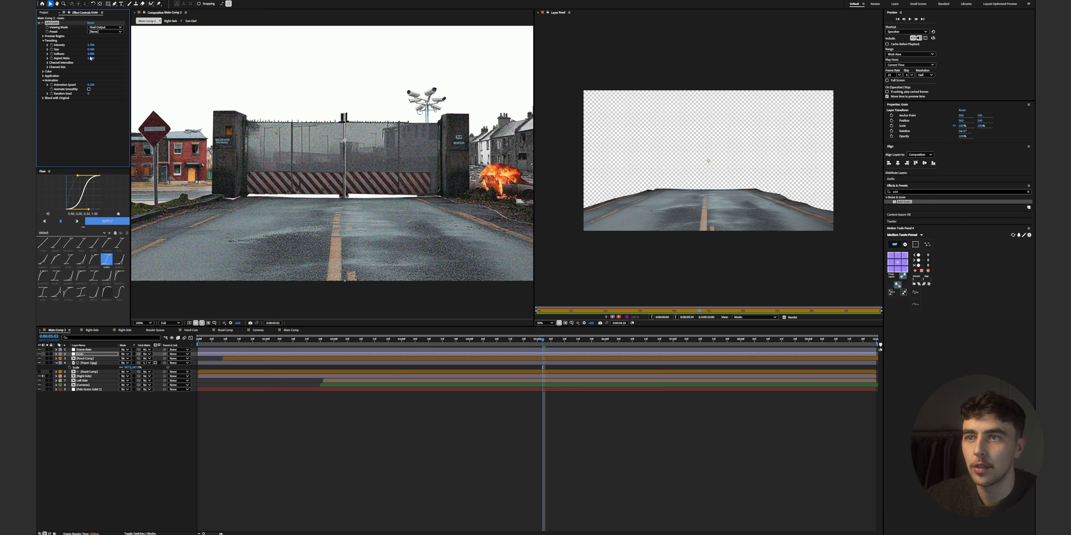
Create a new adjustment layer in Main Comp 2 and apply the Levels effect to it
left_click(43, 71)
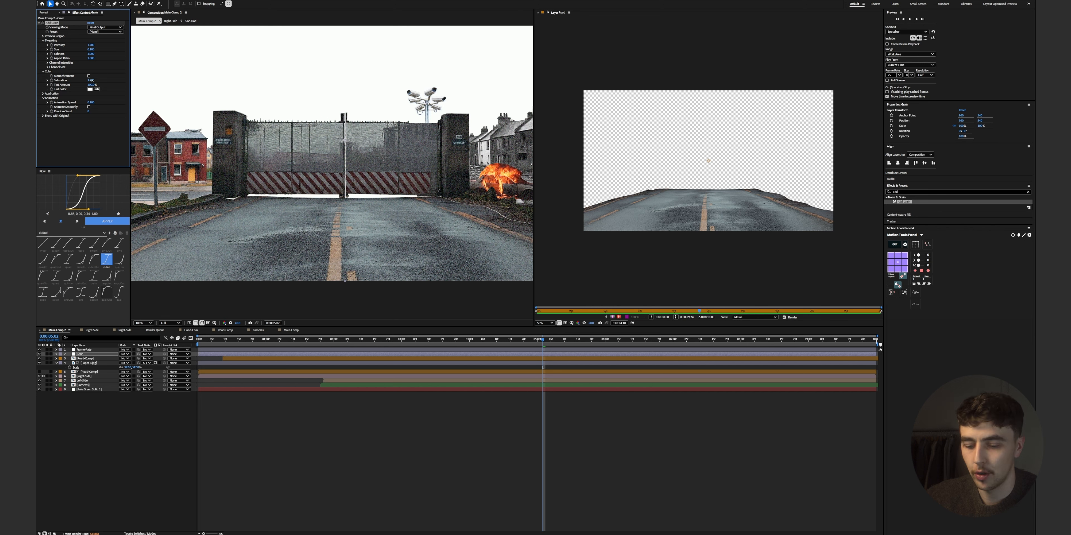
left_click(126, 424)
key("comma")
right_click(87, 444)
mouse_move(125, 448)
left_click(174, 490)
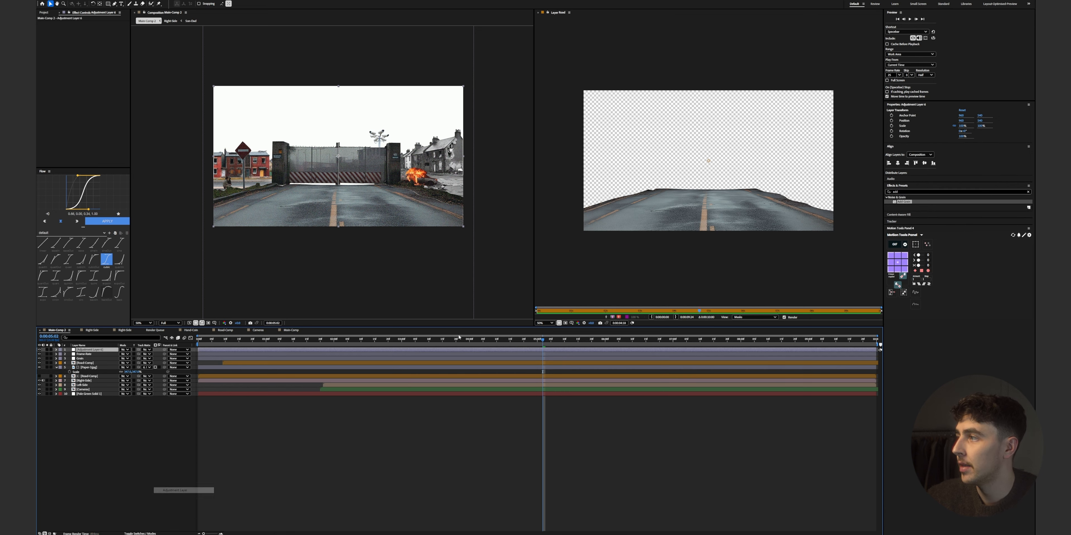
left_click(894, 191)
type("level")
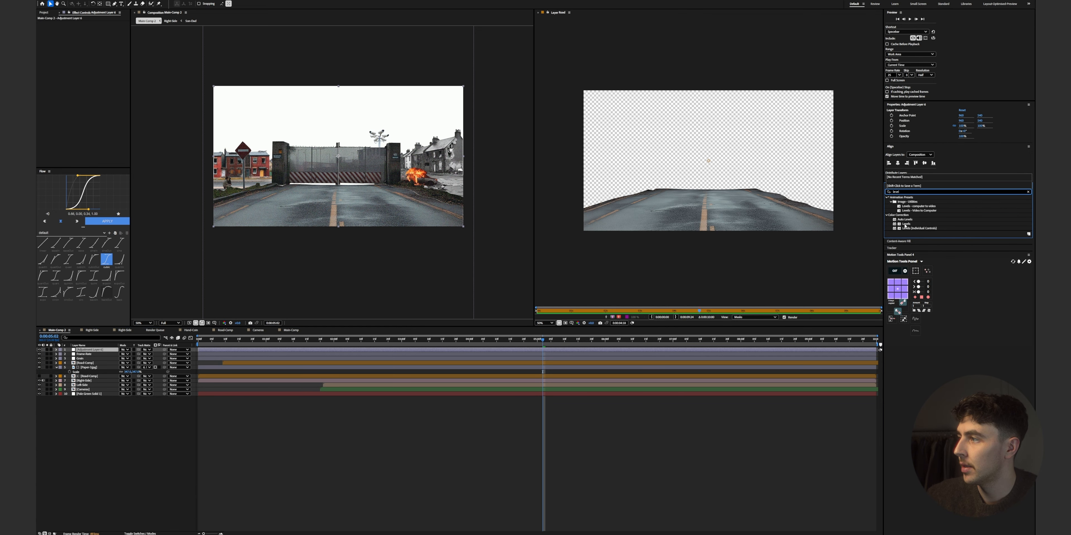
double_click(905, 224)
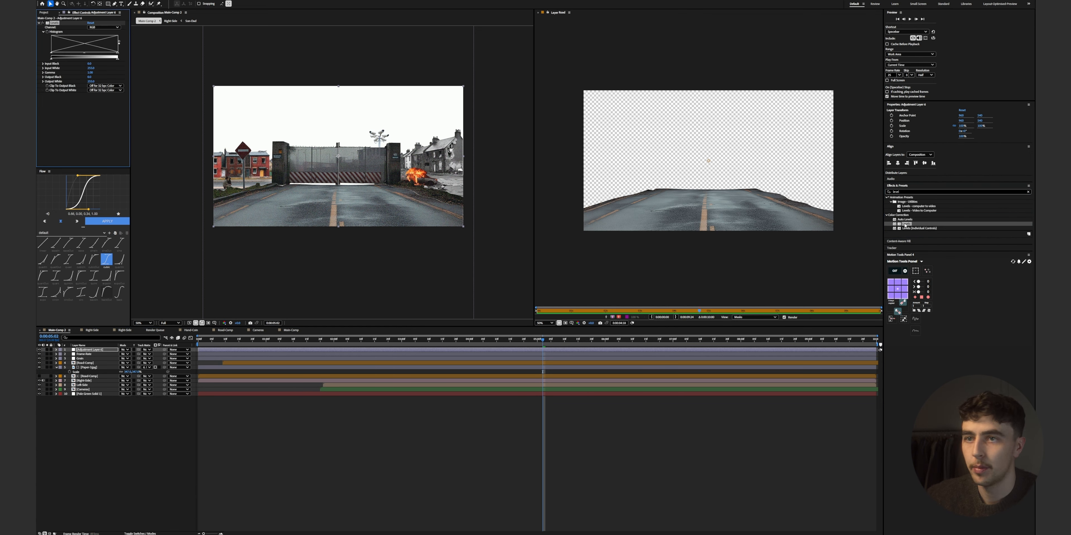
Move the new adjustment layer directly below Grain and name it Levels
left_click_drag(90, 351, 93, 361)
key("Return")
type("Levels")
key("Return")
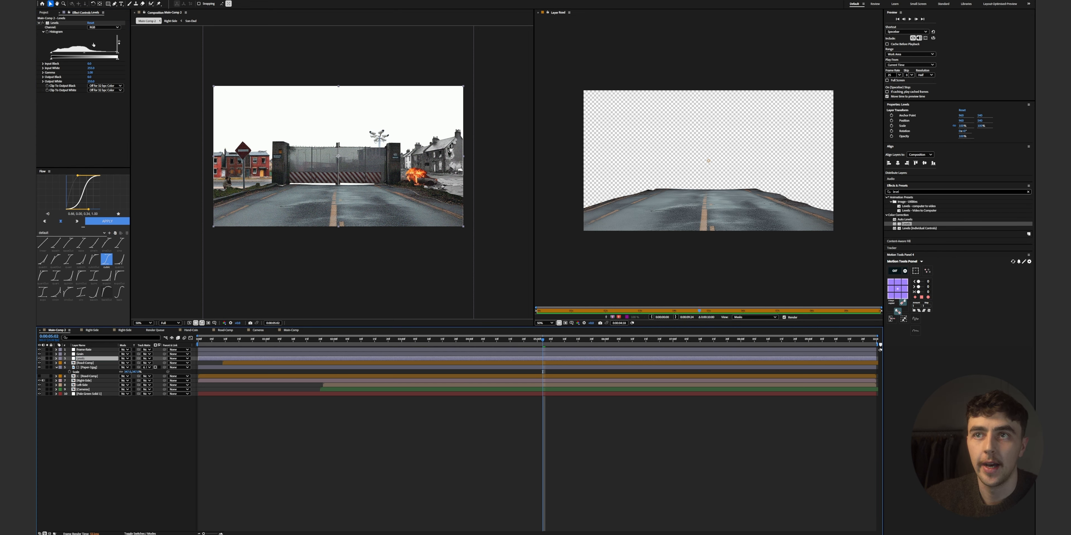
Lower the Levels effect's Input White to brighten the composition's highlights
left_click_drag(118, 57, 111, 55)
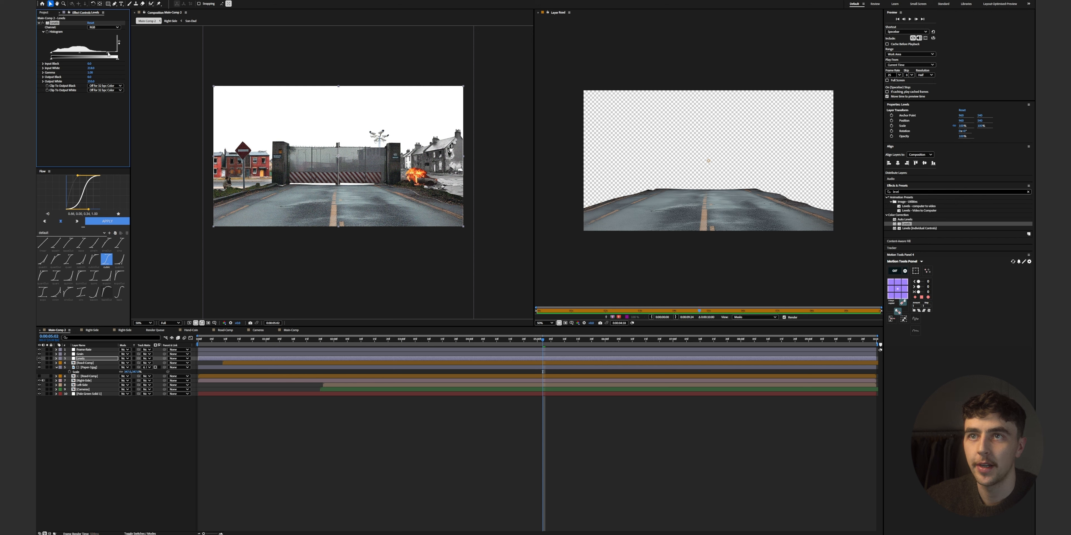
left_click_drag(108, 54, 104, 55)
Create another adjustment layer directly below Levels and name it Color
left_click(87, 456)
right_click(87, 456)
mouse_move(116, 457)
left_click(178, 498)
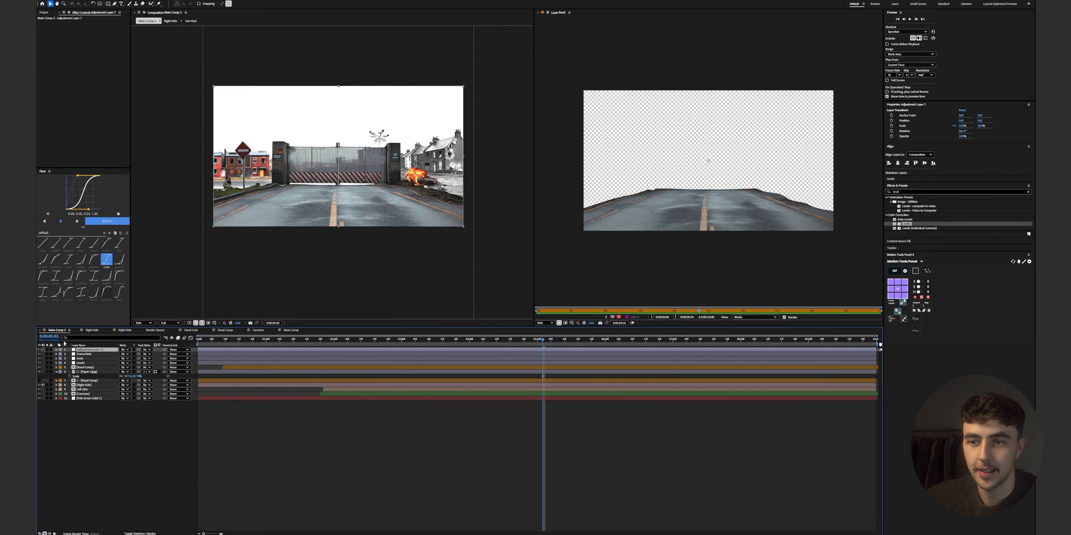
left_click_drag(92, 353, 99, 365)
type("Colo")
type("r")
key("Return")
Apply the Lumetri Color effect to the Color layer and shape its RGB curve into a gentle S-curve
left_click_drag(908, 192, 853, 194)
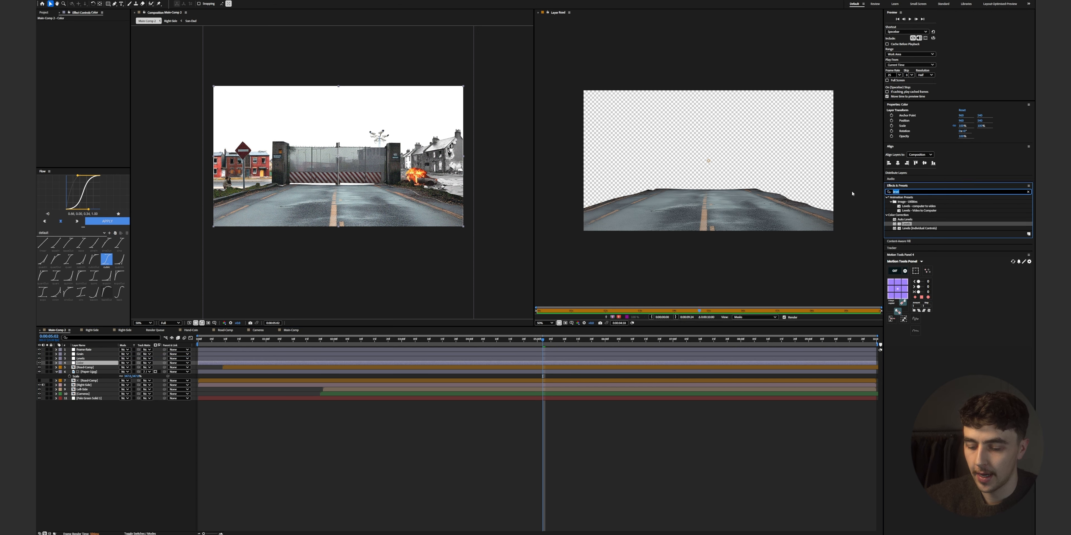
type("lum")
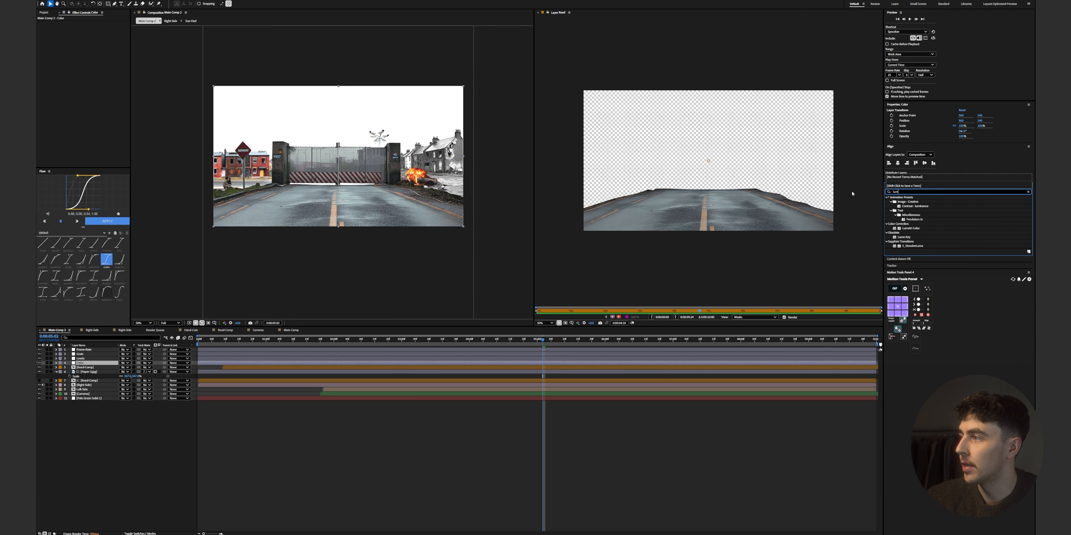
left_click_drag(909, 228, 86, 363)
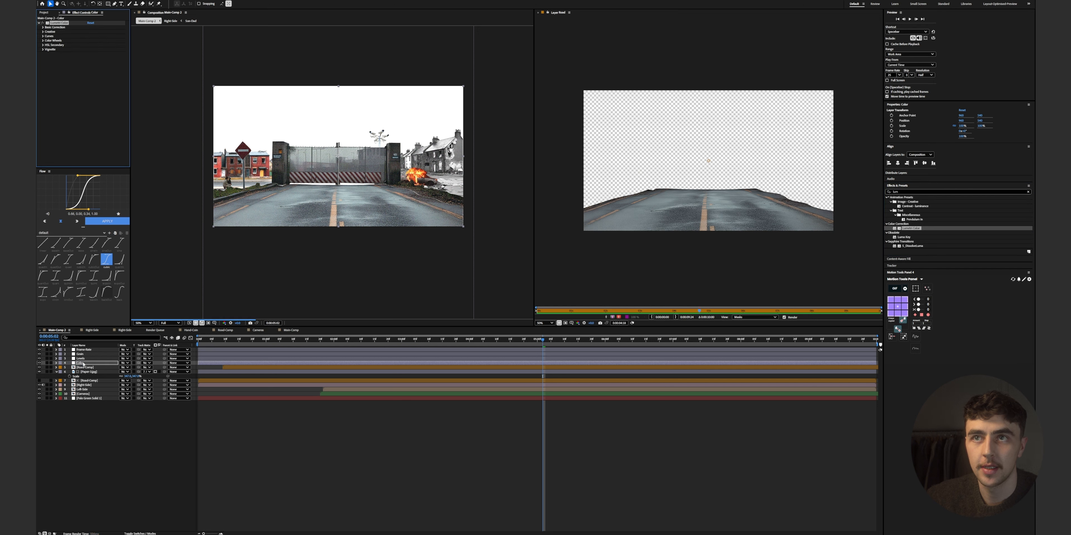
left_click(43, 35)
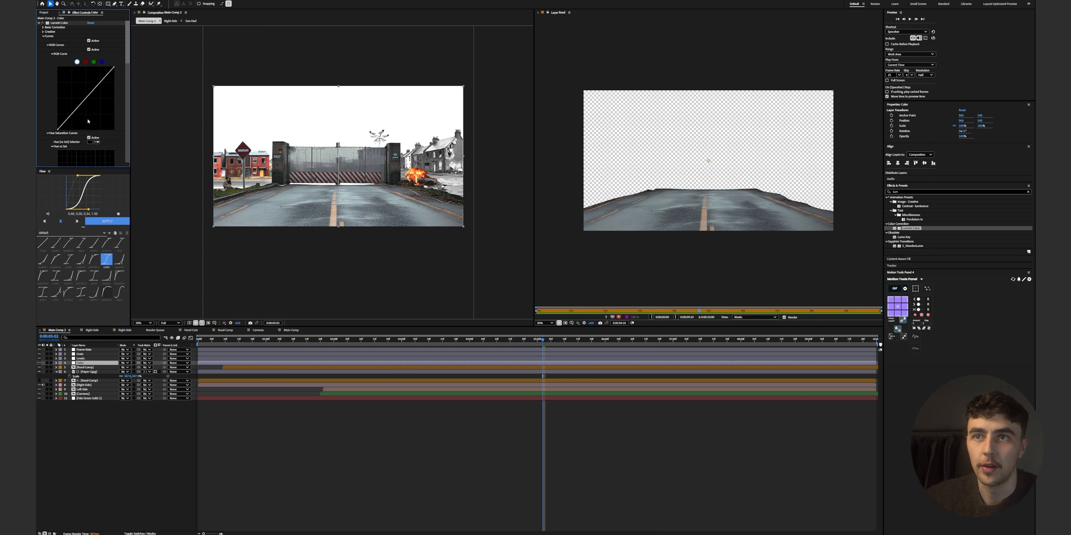
left_click_drag(73, 114, 94, 85)
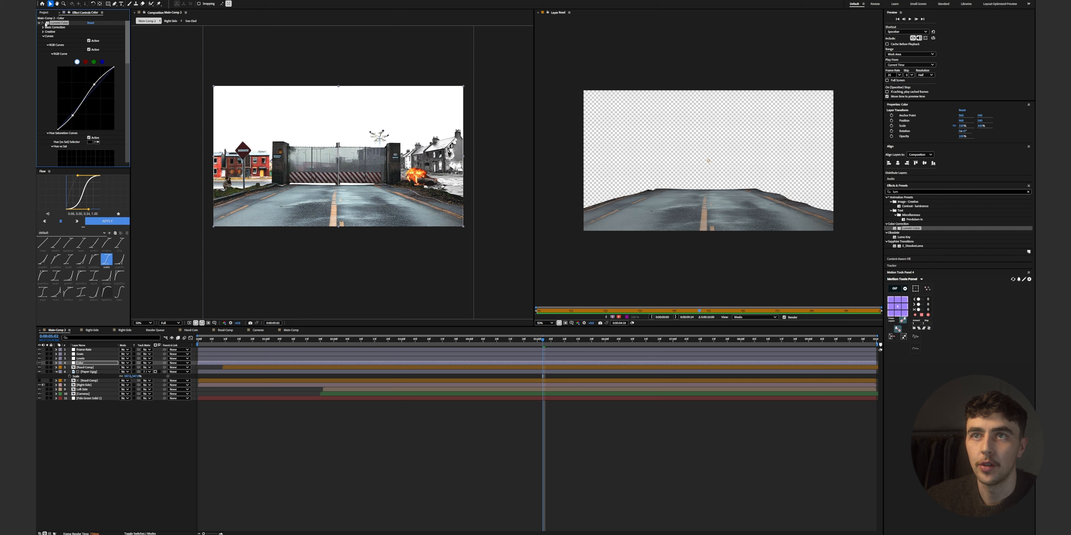
Raise the Saturation in Lumetri Color's Creative adjustments on the Color layer
left_click(43, 36)
left_click(43, 32)
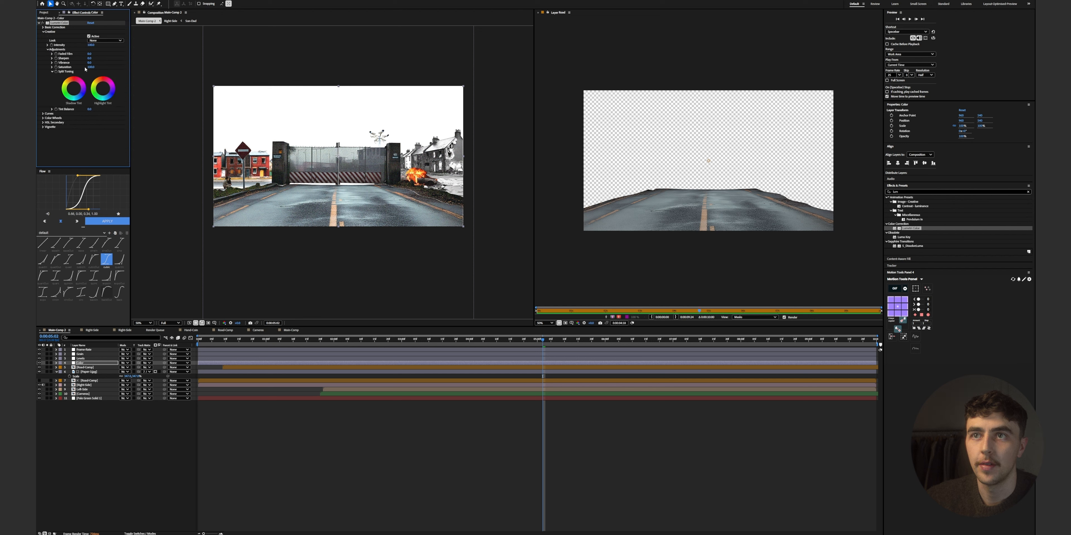
left_click_drag(92, 67, 97, 67)
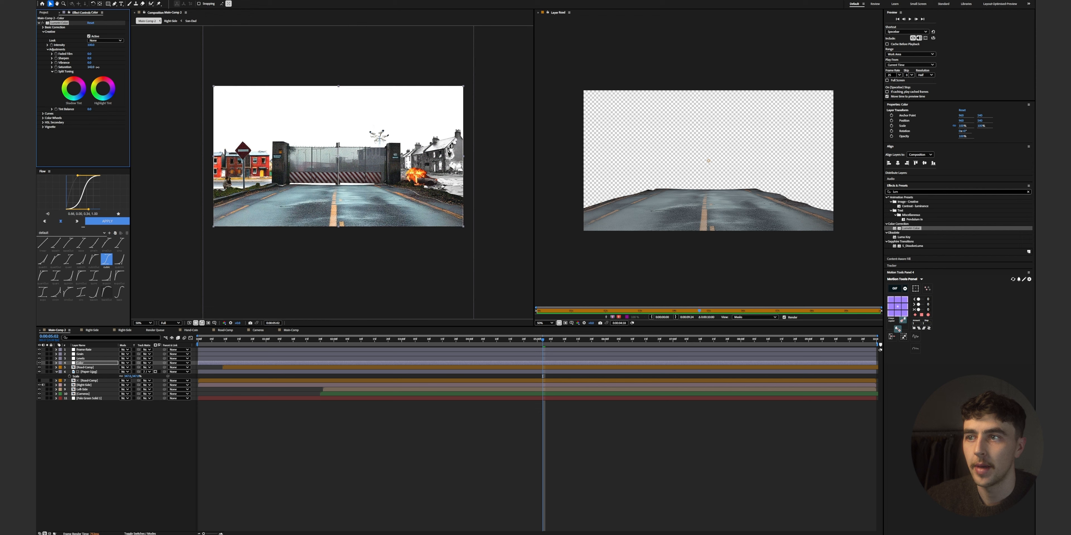